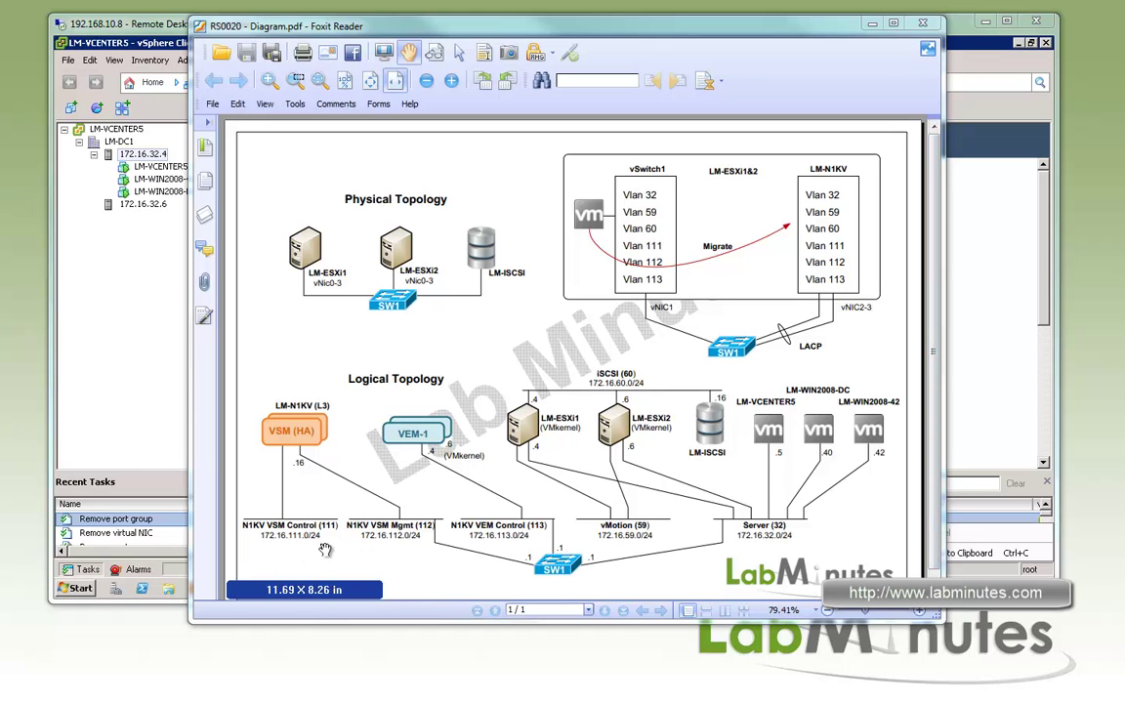
Show the Networking configuration of host 172.16.32.4 and open vSwitch1's Properties
left_click(152, 18)
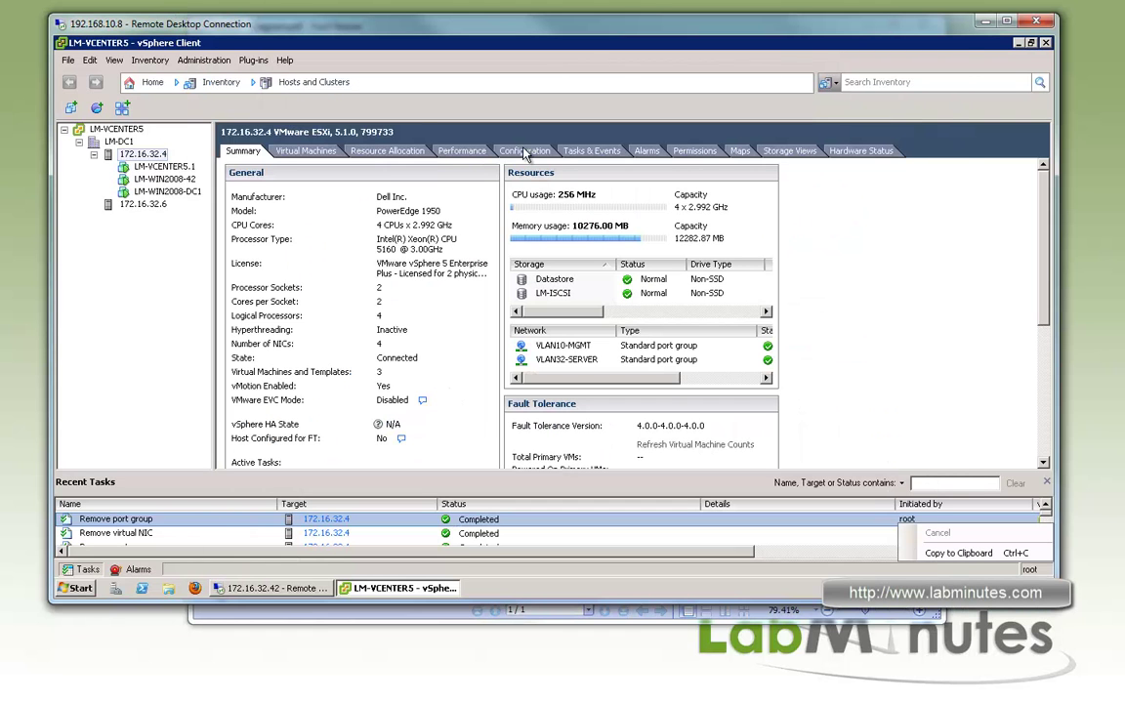
left_click(151, 156)
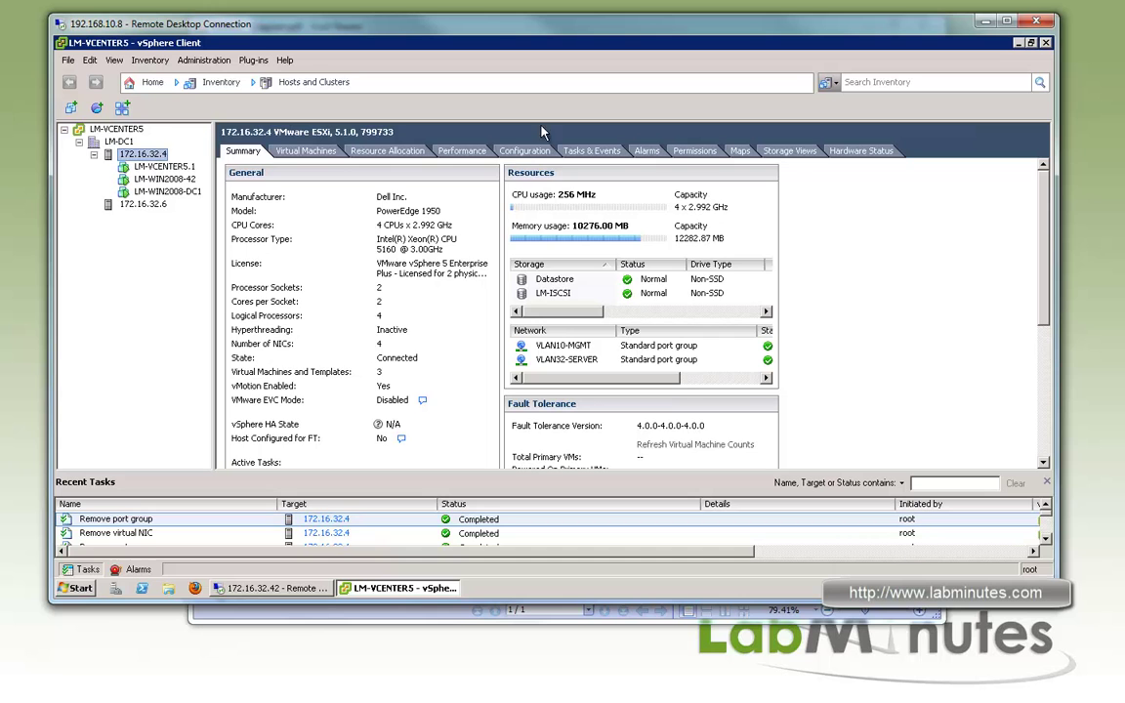
left_click(510, 150)
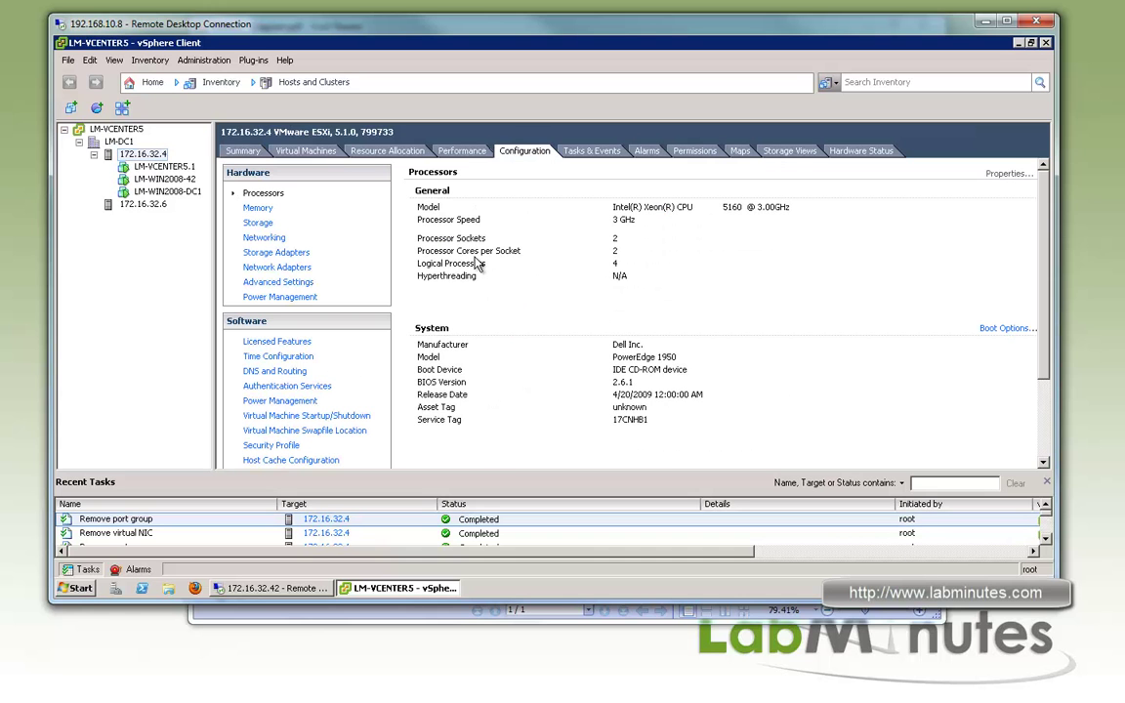
left_click(264, 238)
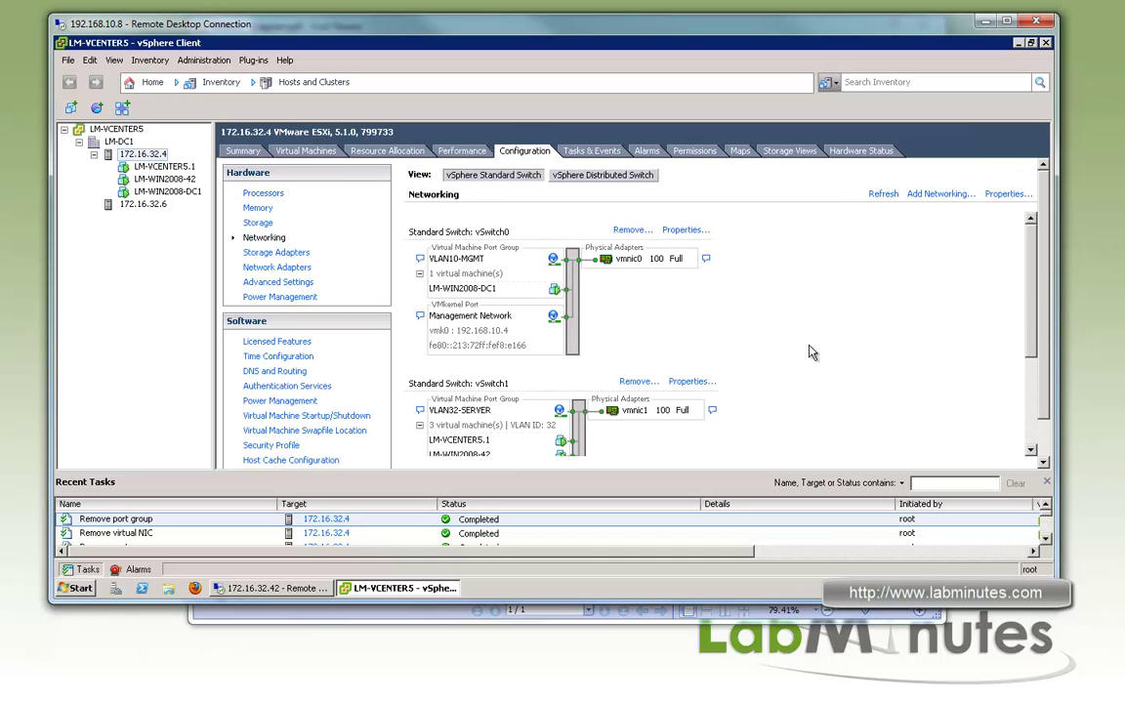
scroll(733, 317, "down", 5)
scroll(689, 270, "up", 3)
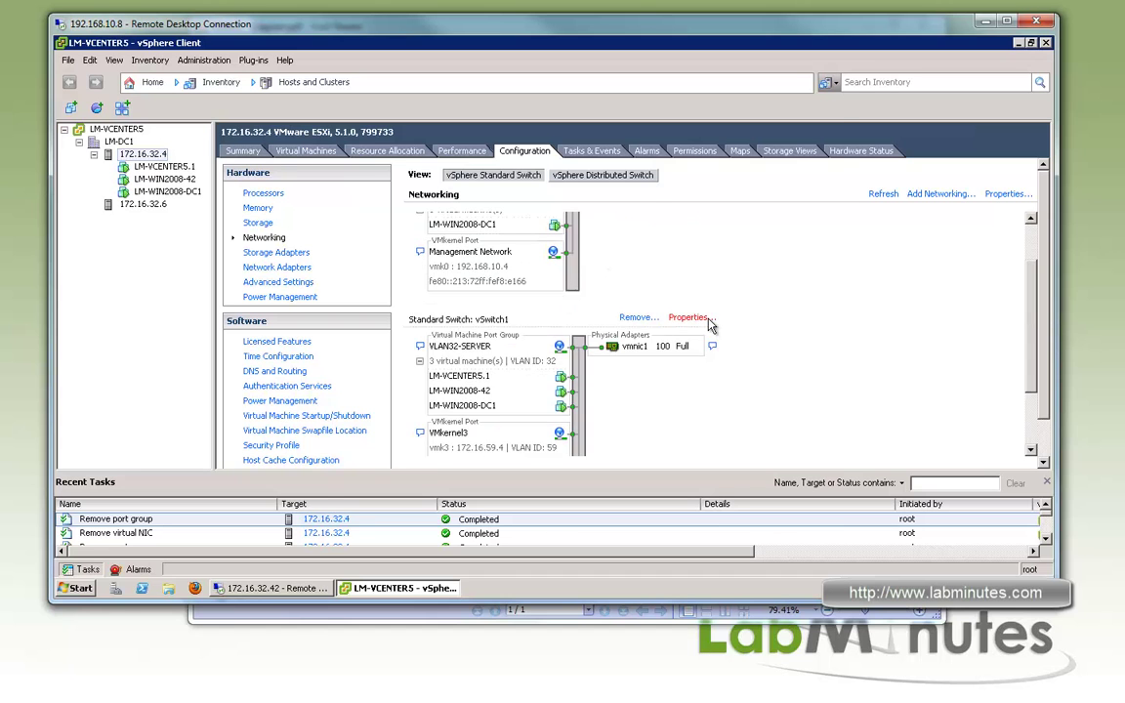
left_click(707, 319)
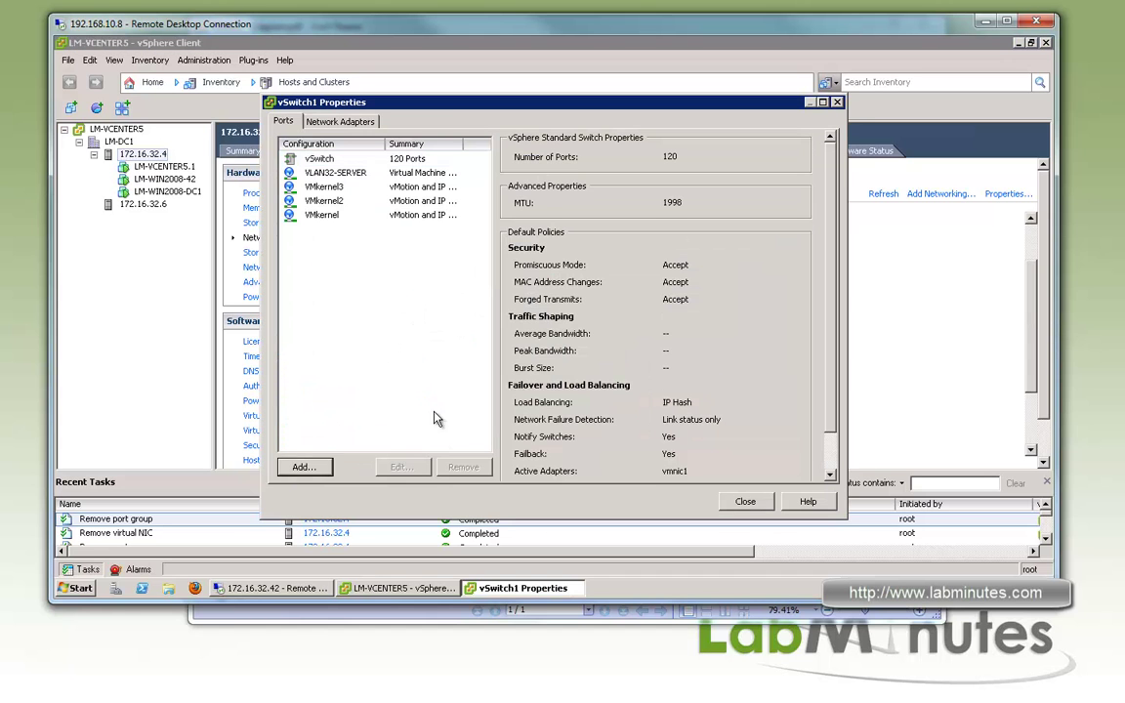
Add virtual machine port group VLAN111-N1KV_VSM_CONTROL with VLAN ID 111 to vSwitch1
left_click(748, 507)
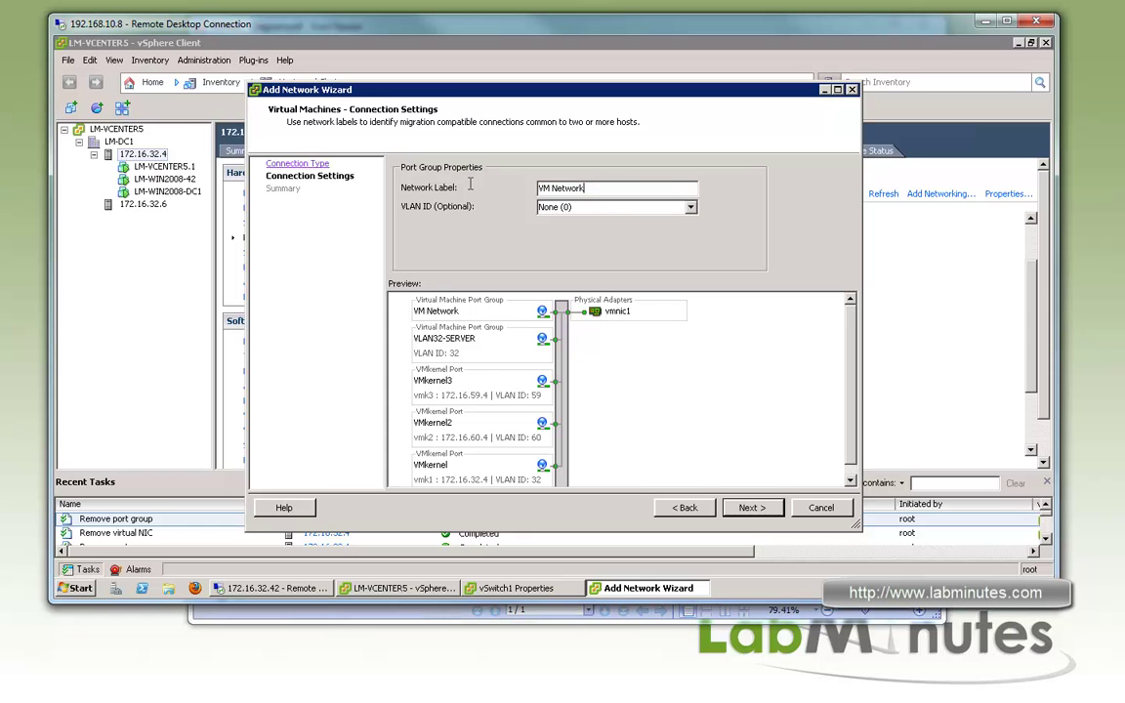
type("VLAN111-N1KV_VSM_CONTROL")
left_click(543, 207)
type("111")
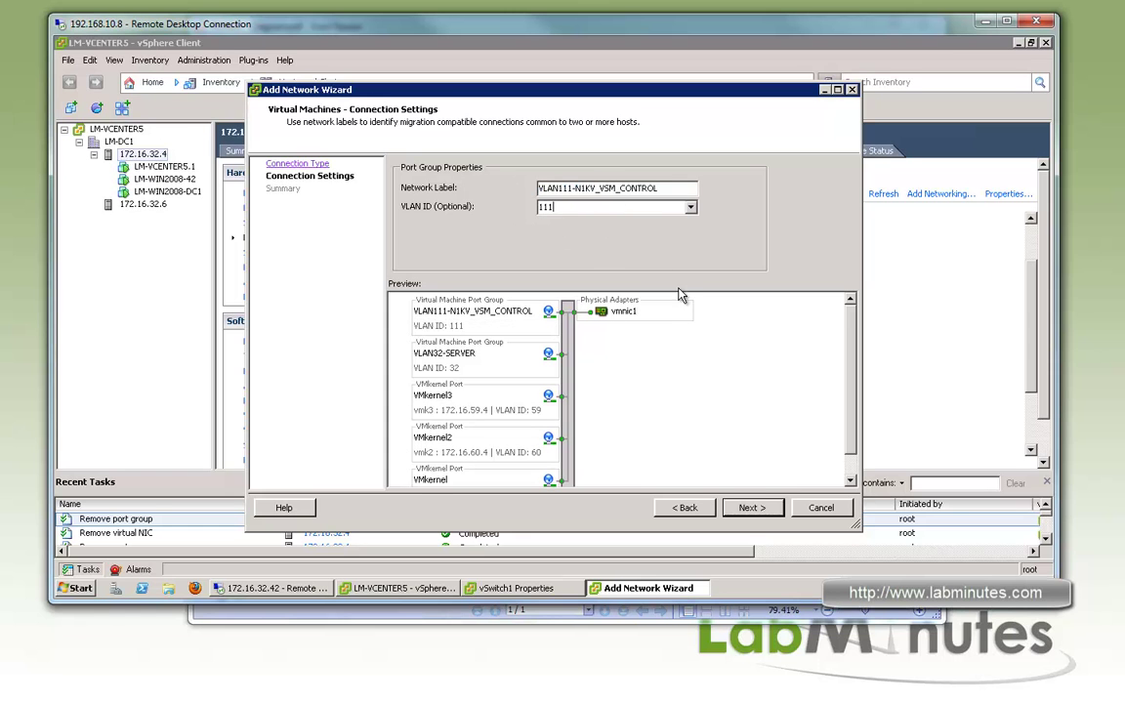
left_click(753, 518)
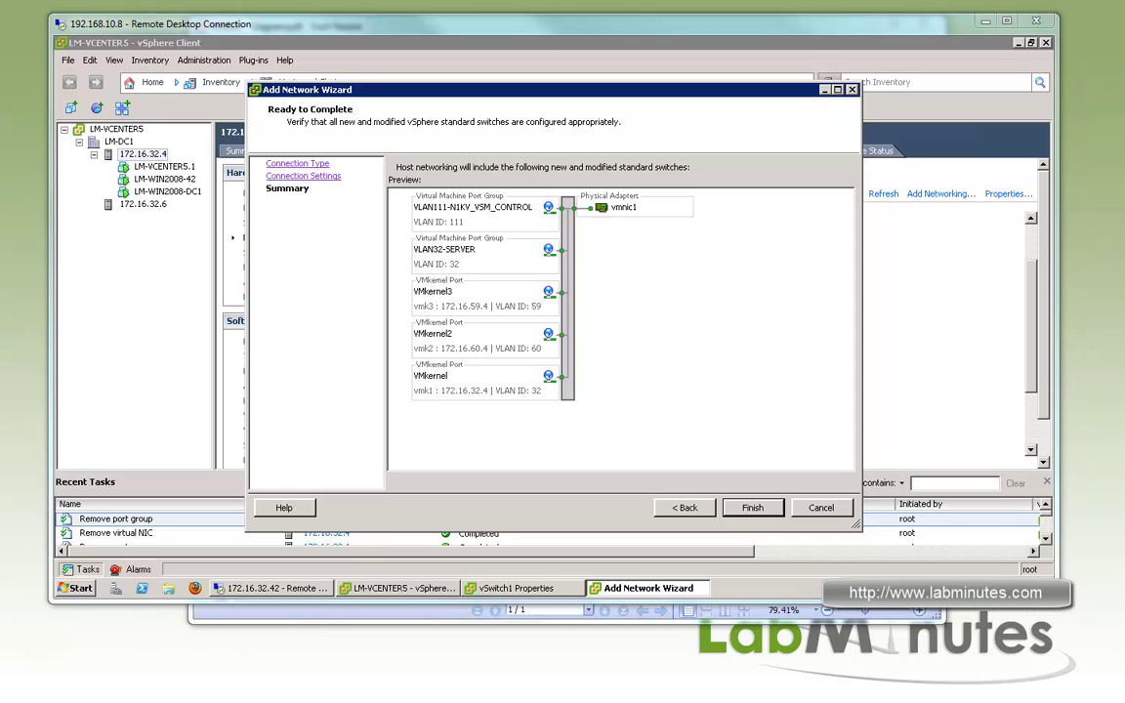
left_click(751, 507)
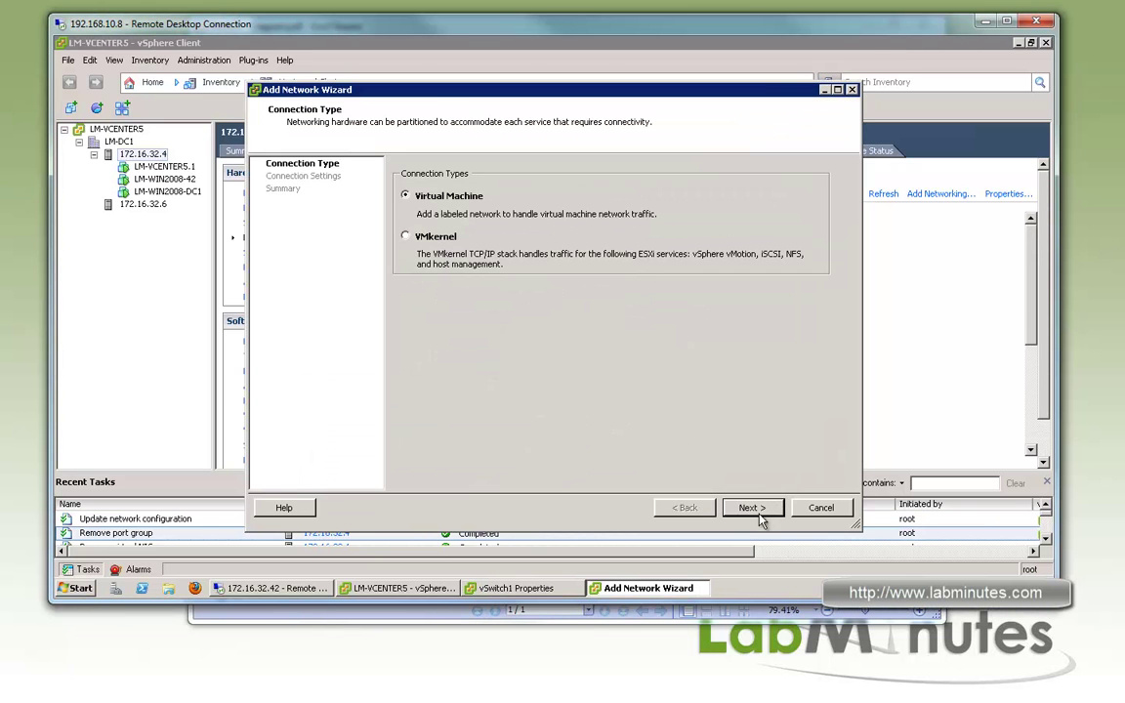
Add virtual machine port group VLAN112-N1KV_VSM_MGMT with VLAN ID 112 to vSwitch1
left_click(752, 508)
left_click_drag(586, 187, 538, 187)
type("VLAN112-N1KV_VSM_MGMT")
key("Tab")
type("112")
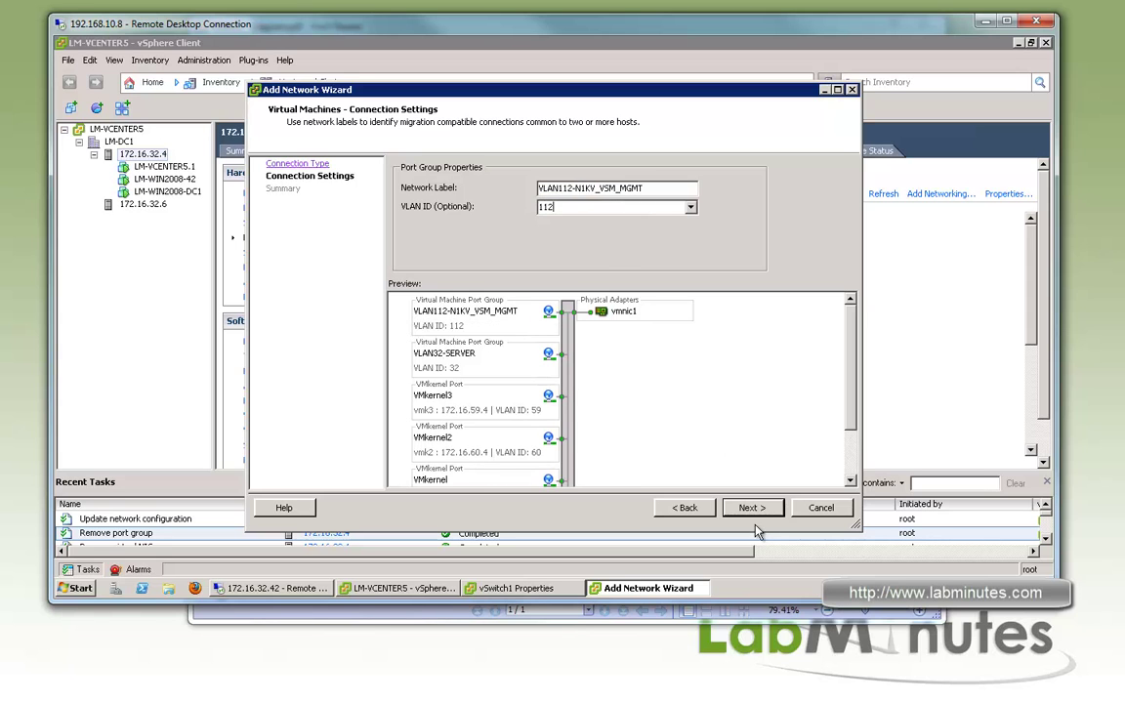
left_click(752, 508)
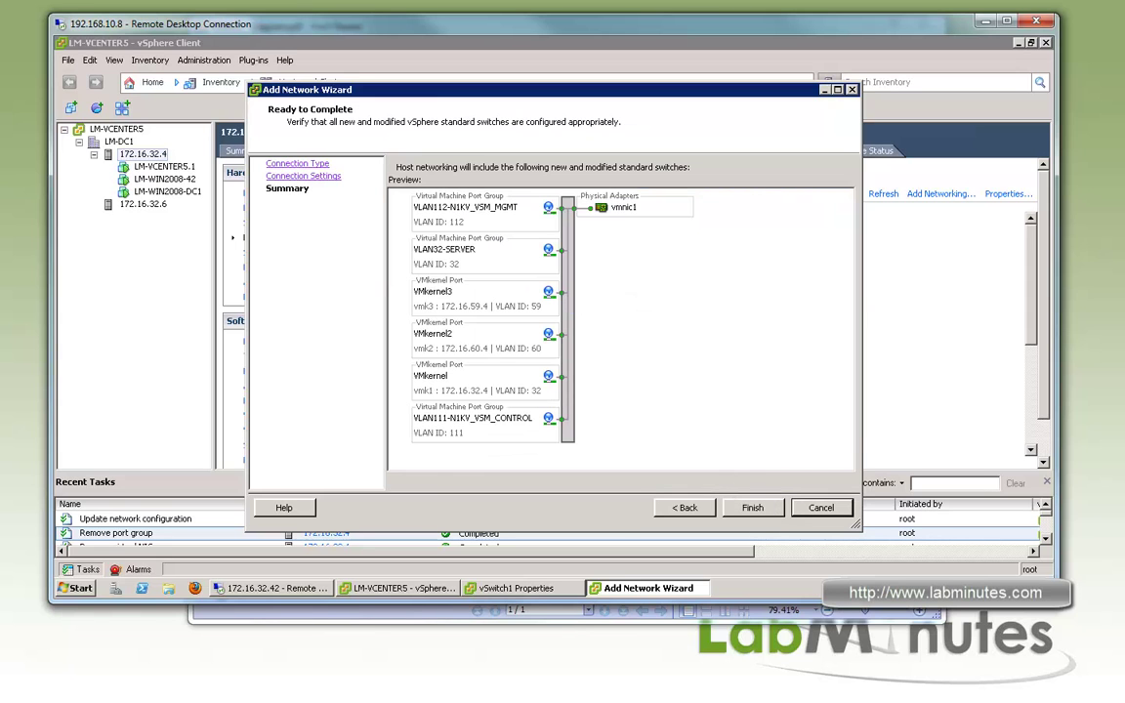
left_click(753, 508)
Move to host 172.16.32.6's networking and open its vSwitch1 Properties
left_click(746, 498)
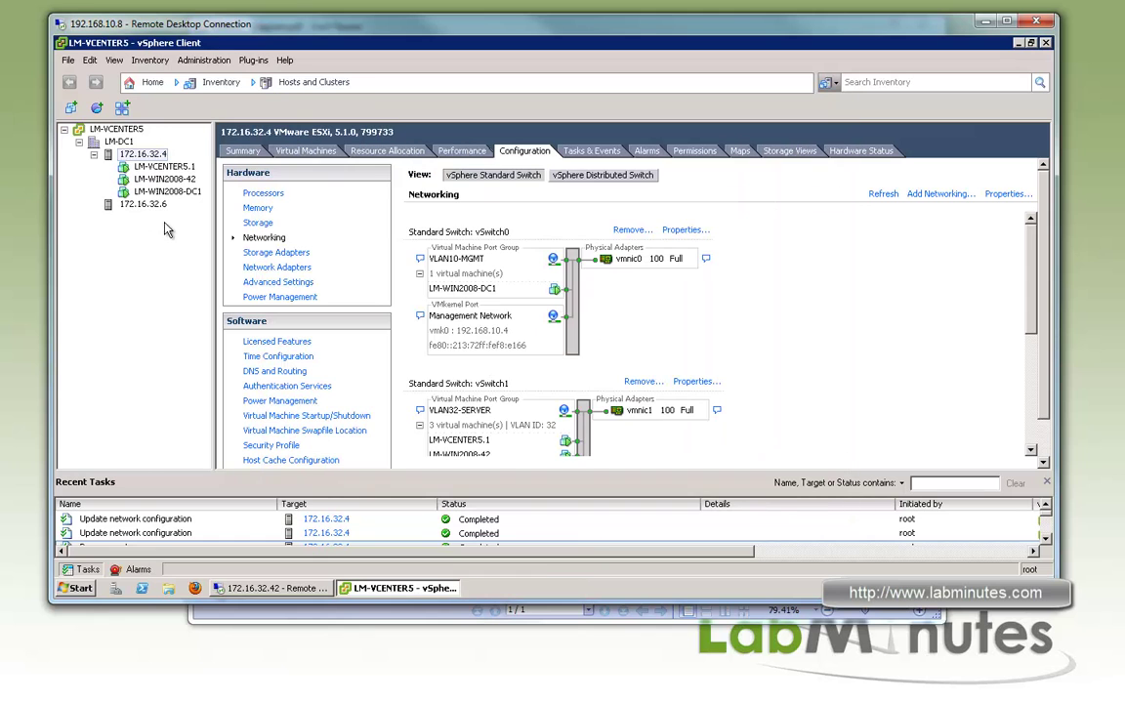
left_click(147, 205)
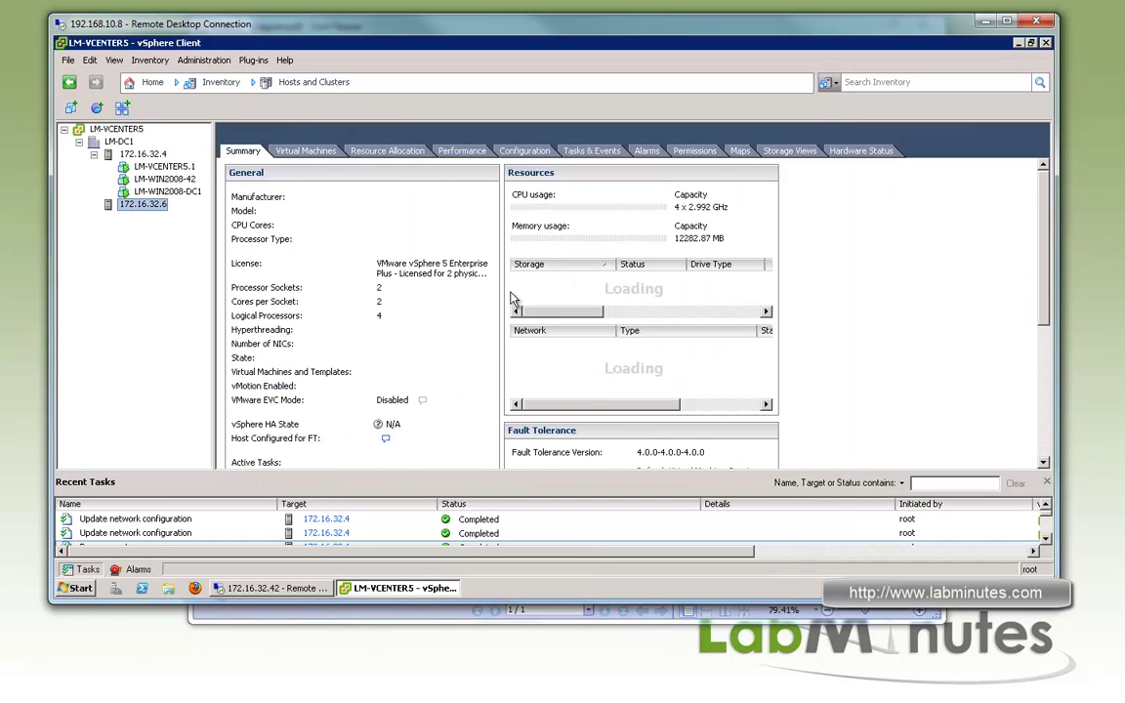
left_click(525, 150)
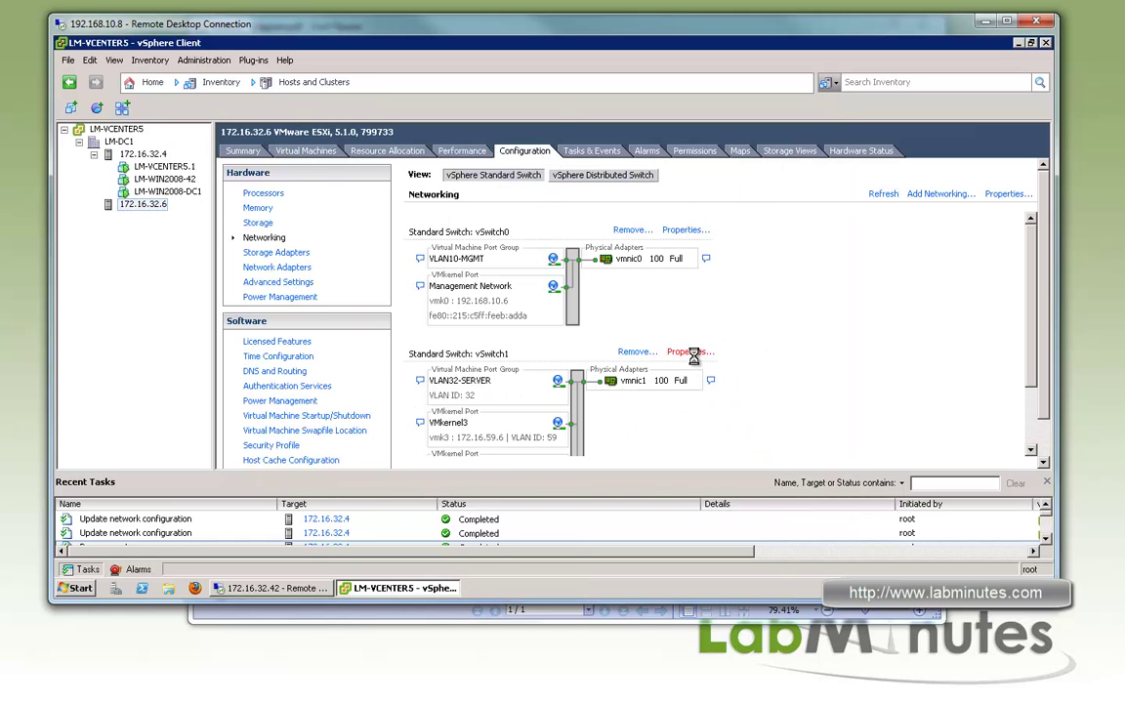
left_click(681, 351)
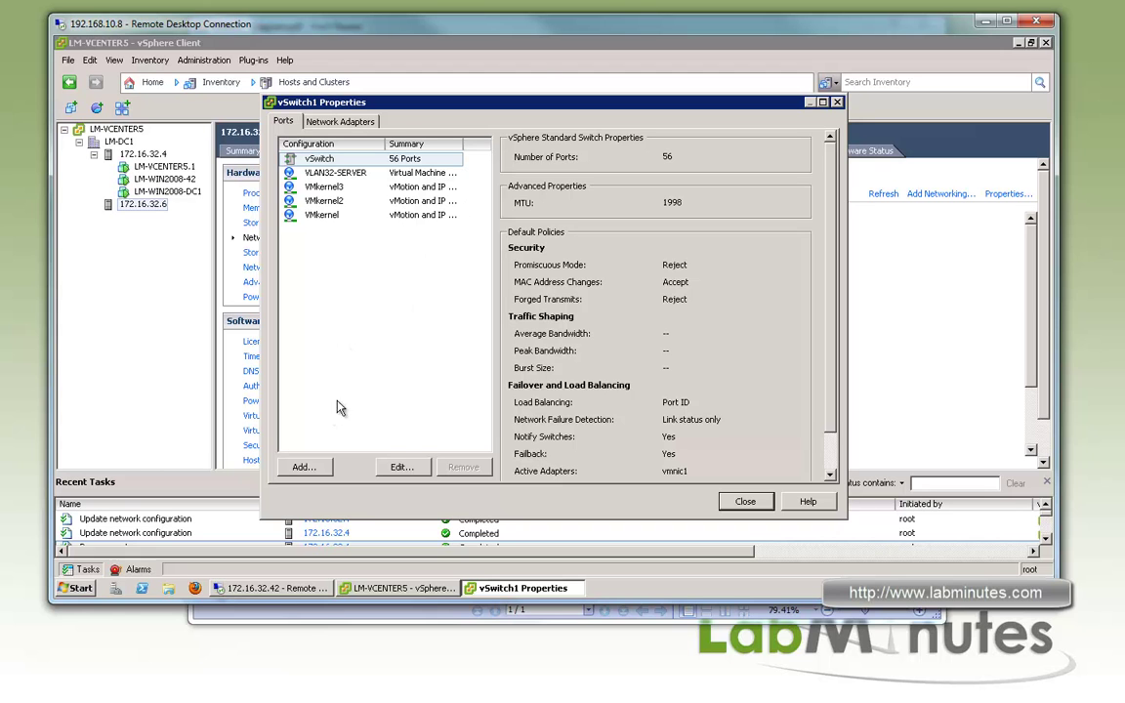
Add port group VLAN111-N1KV_VSM_CONTROL with VLAN ID 111 on this vSwitch1
left_click(304, 467)
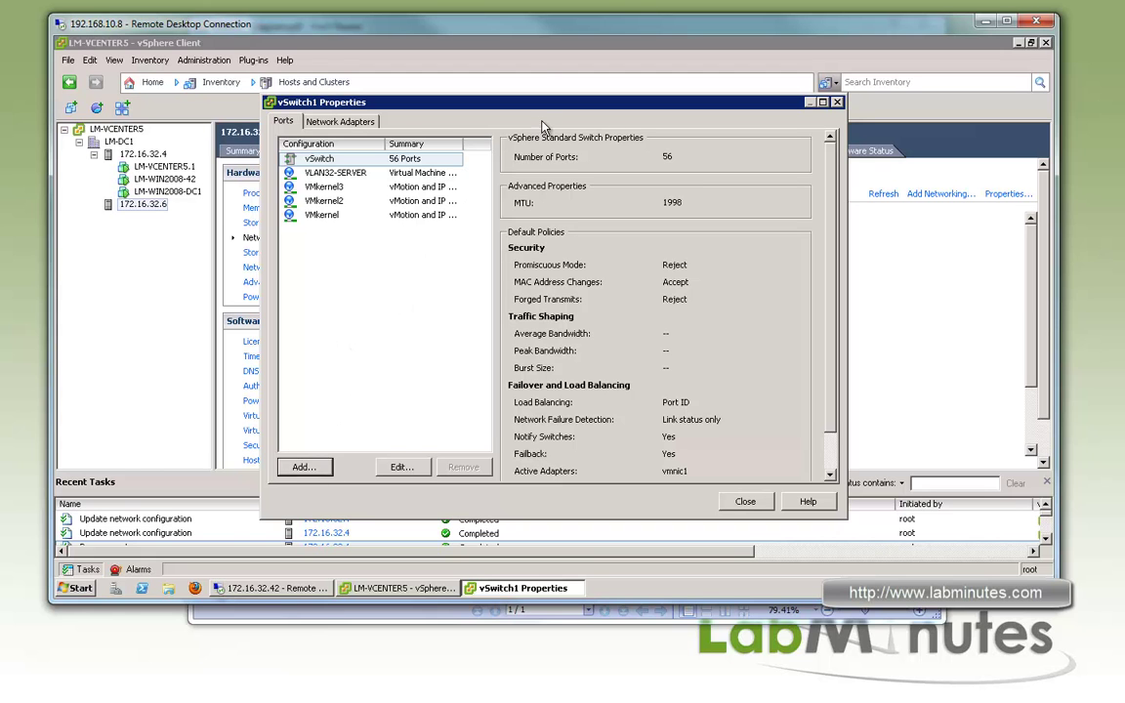
key("Return")
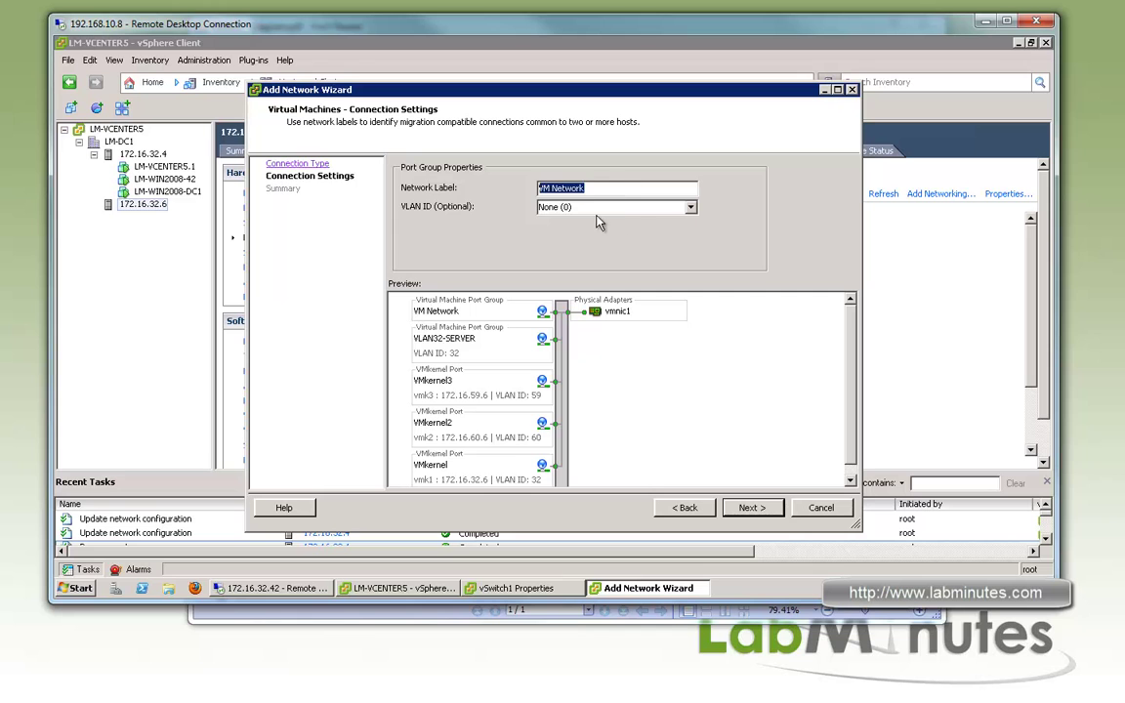
type("VLAN111-N1KV_VSM_CONTROL")
key("Tab")
type("111")
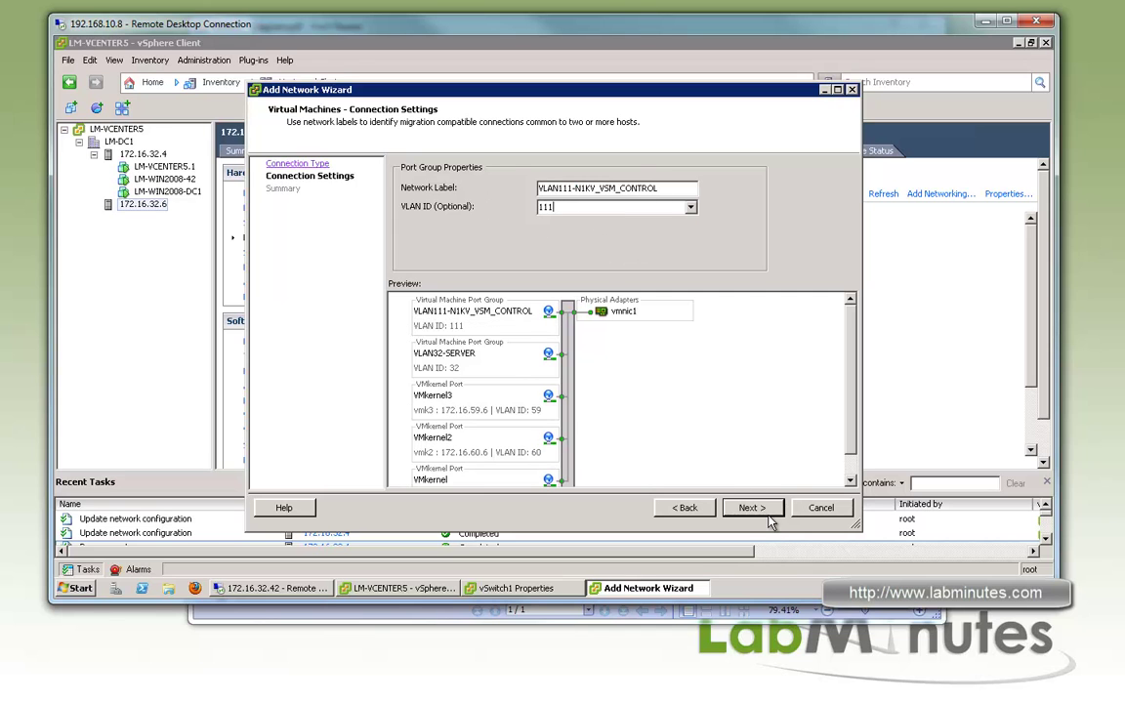
left_click(766, 515)
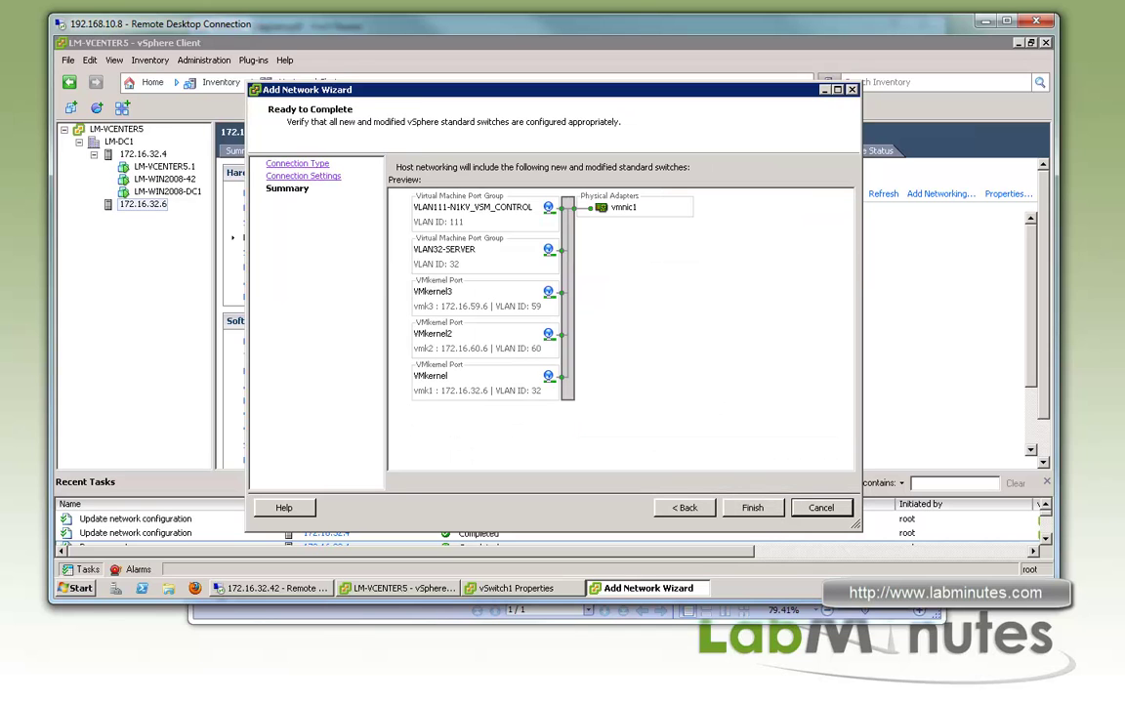
left_click(752, 507)
Add port group VLAN112-N1KV_VSM_MGMT with VLAN ID 112, then close the properties
left_click(296, 465)
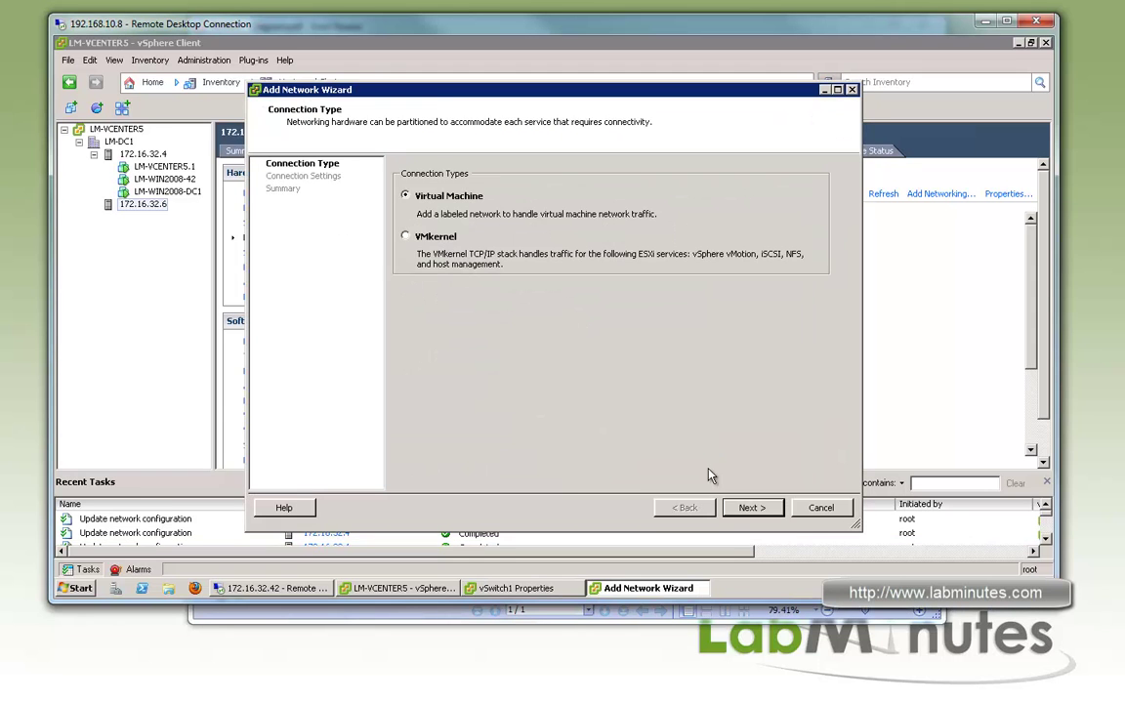
left_click(750, 507)
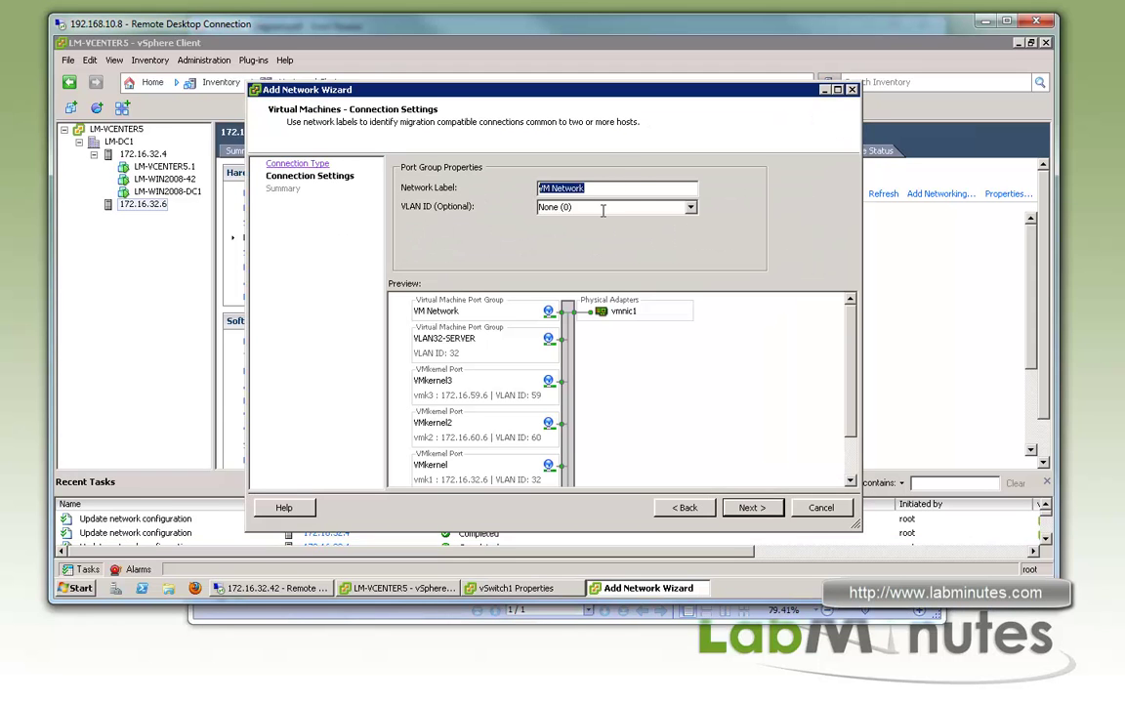
type("VLAN112-N1KV_VSM_MGMT")
key("Tab")
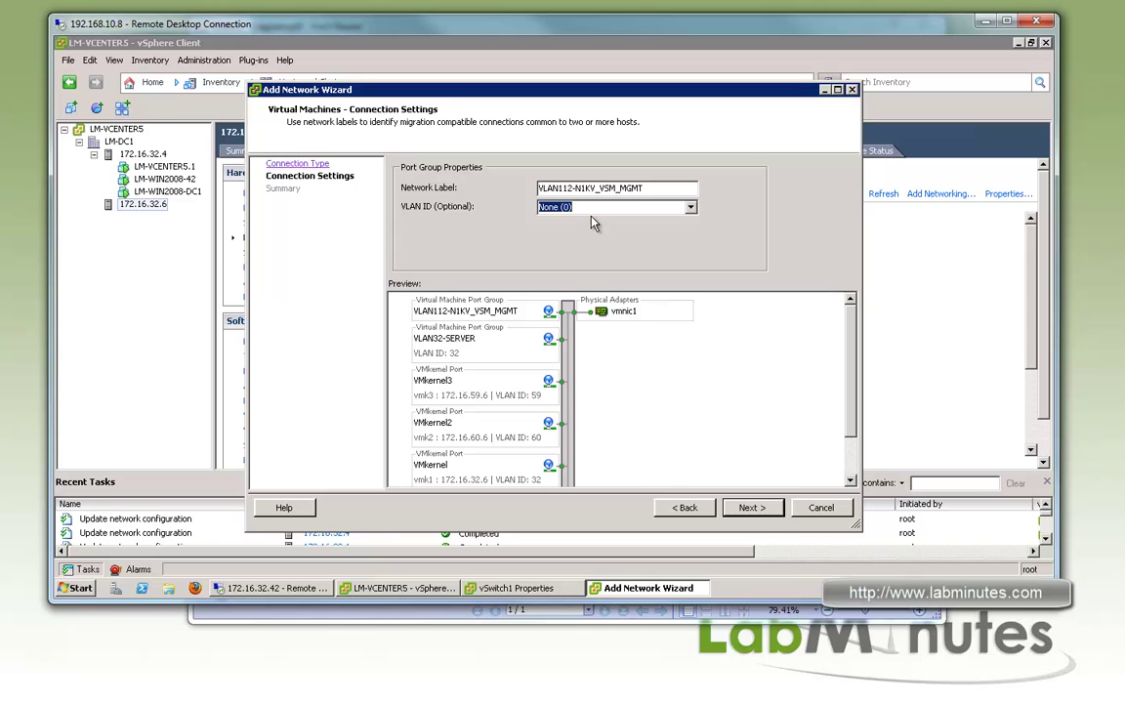
type("112")
left_click(751, 508)
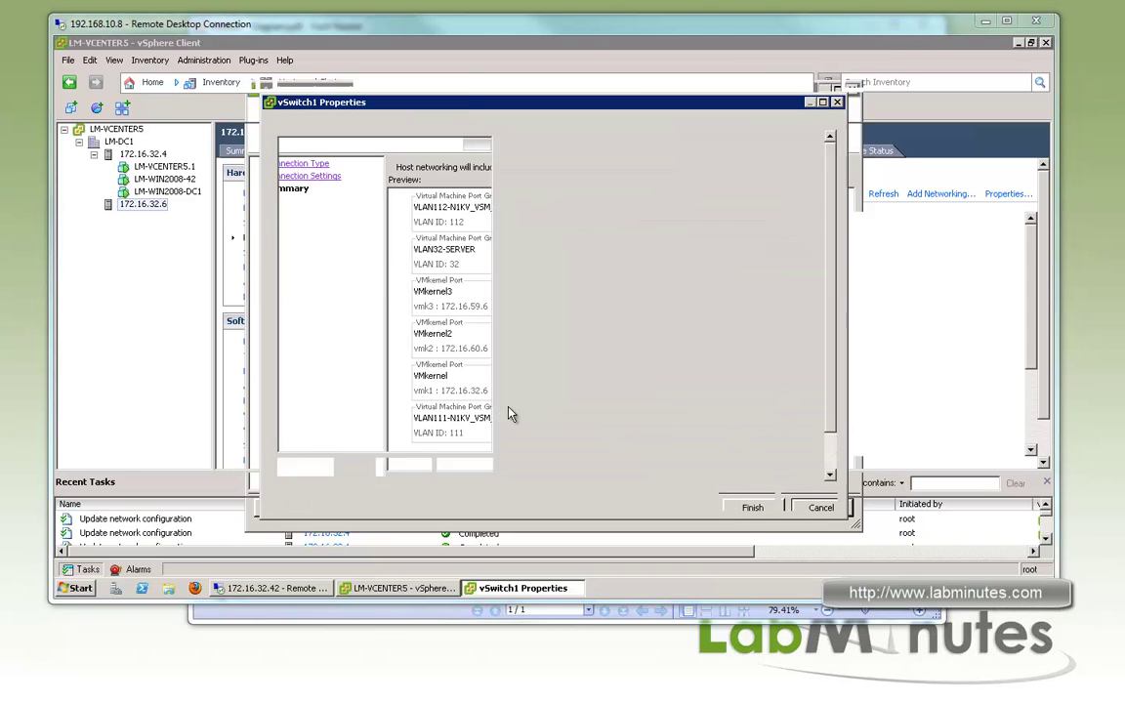
left_click(737, 504)
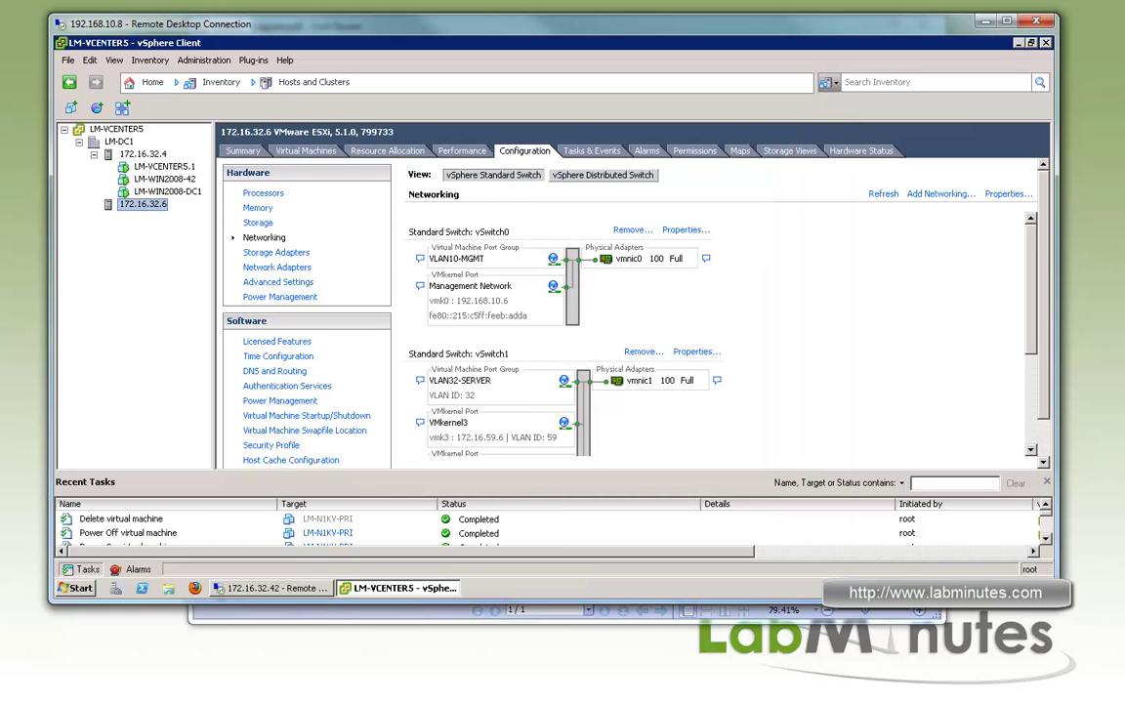
Deploy the Nexus 1000V OVF template into LM-DC1, naming the VM LM-N1KV-PRI
left_click(118, 142)
left_click(68, 61)
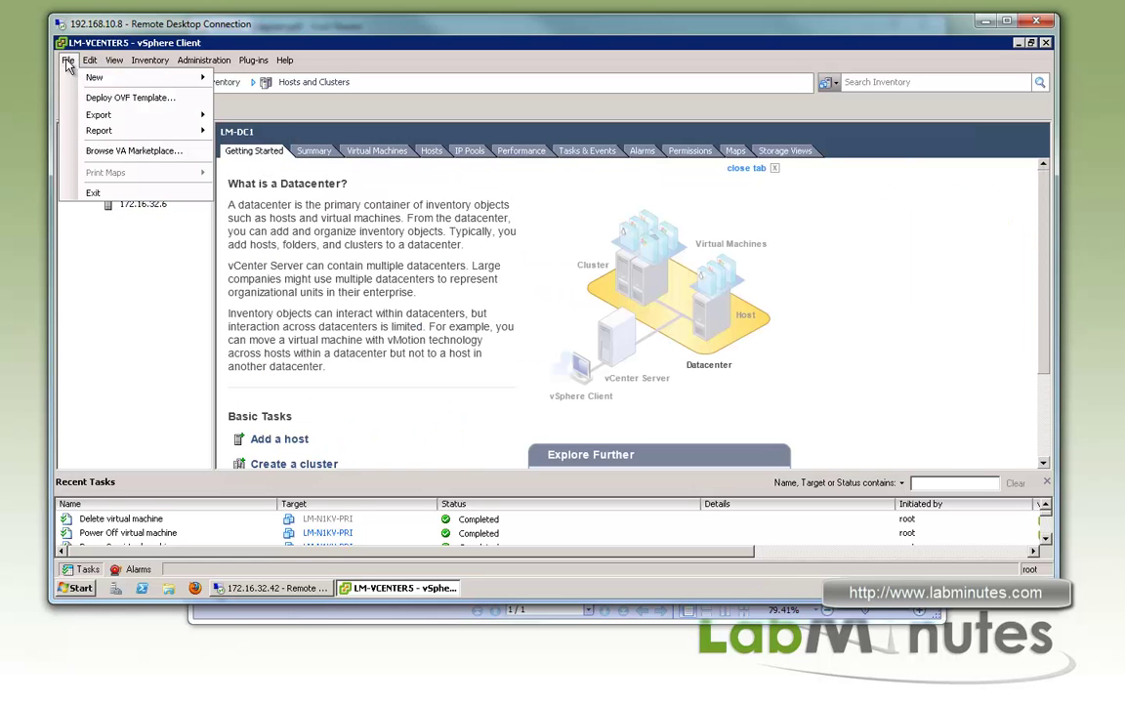
left_click(107, 97)
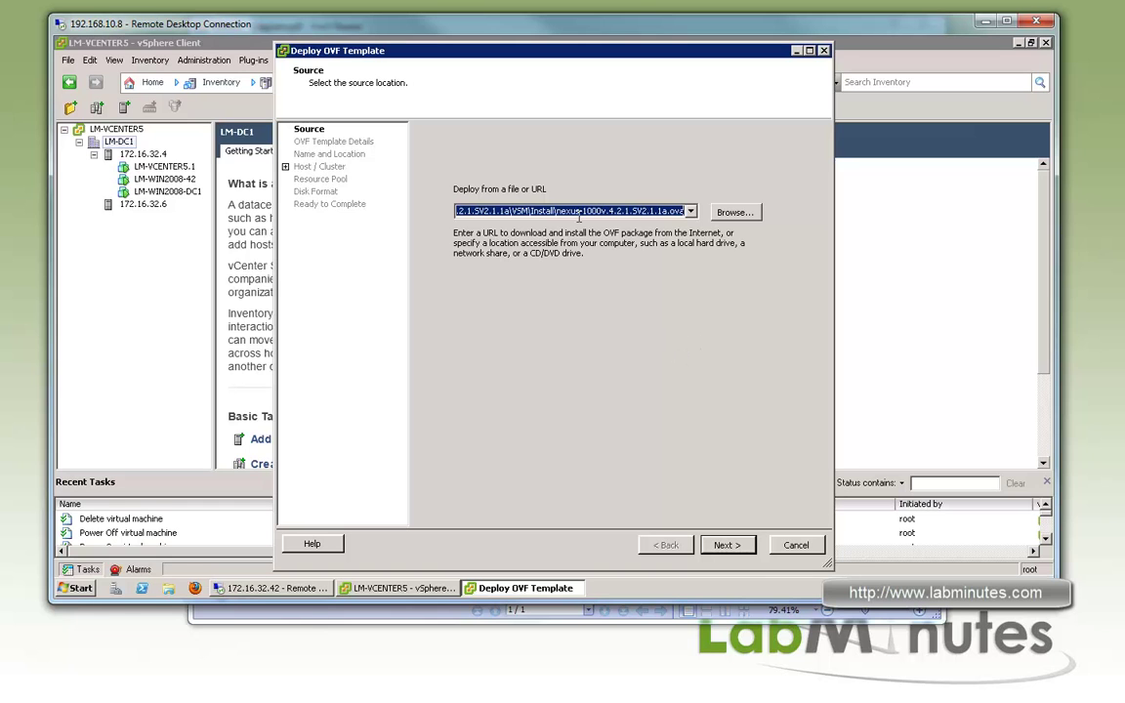
left_click(727, 545)
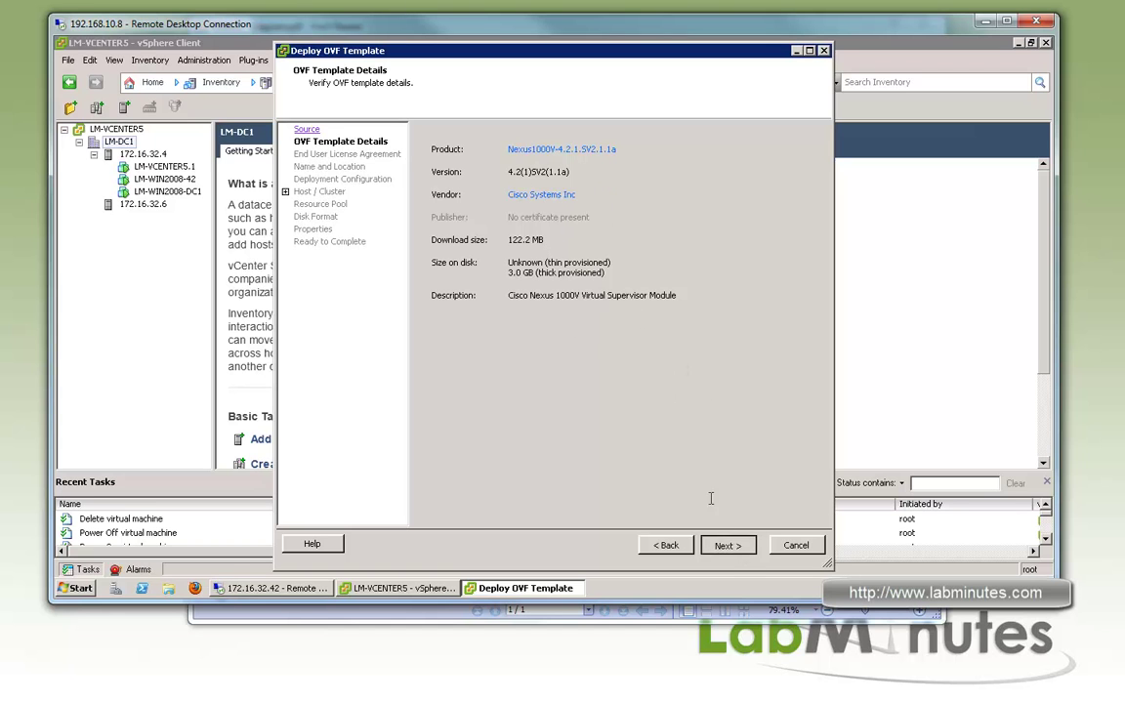
left_click(734, 544)
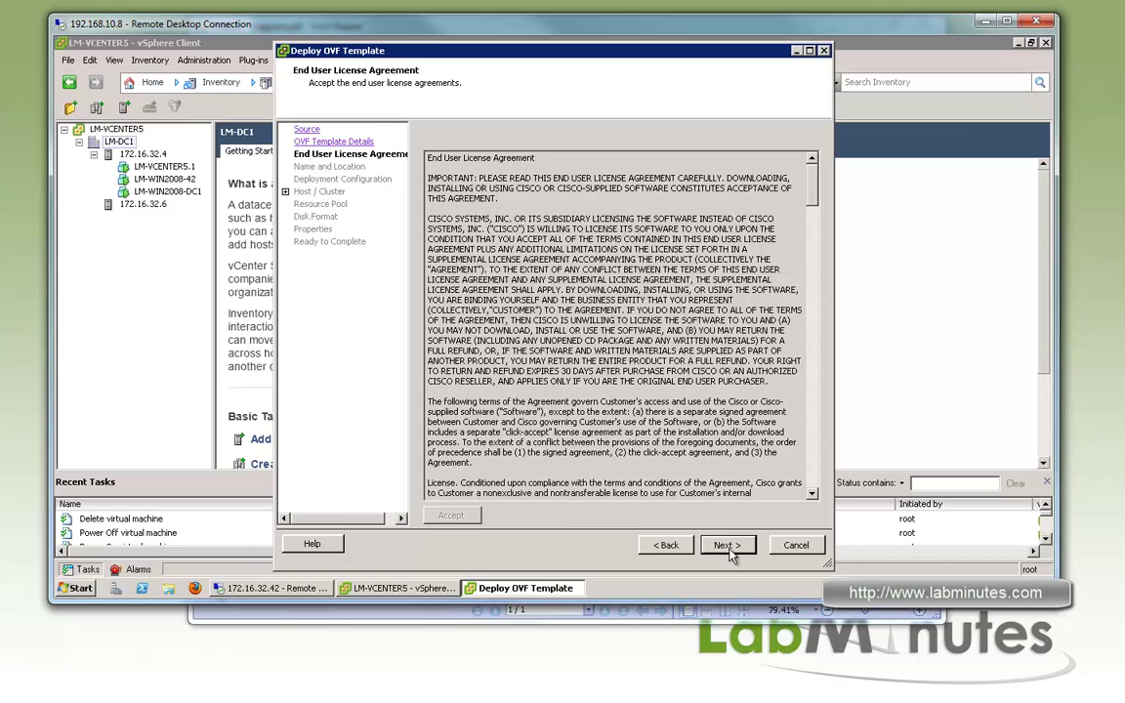
left_click(728, 545)
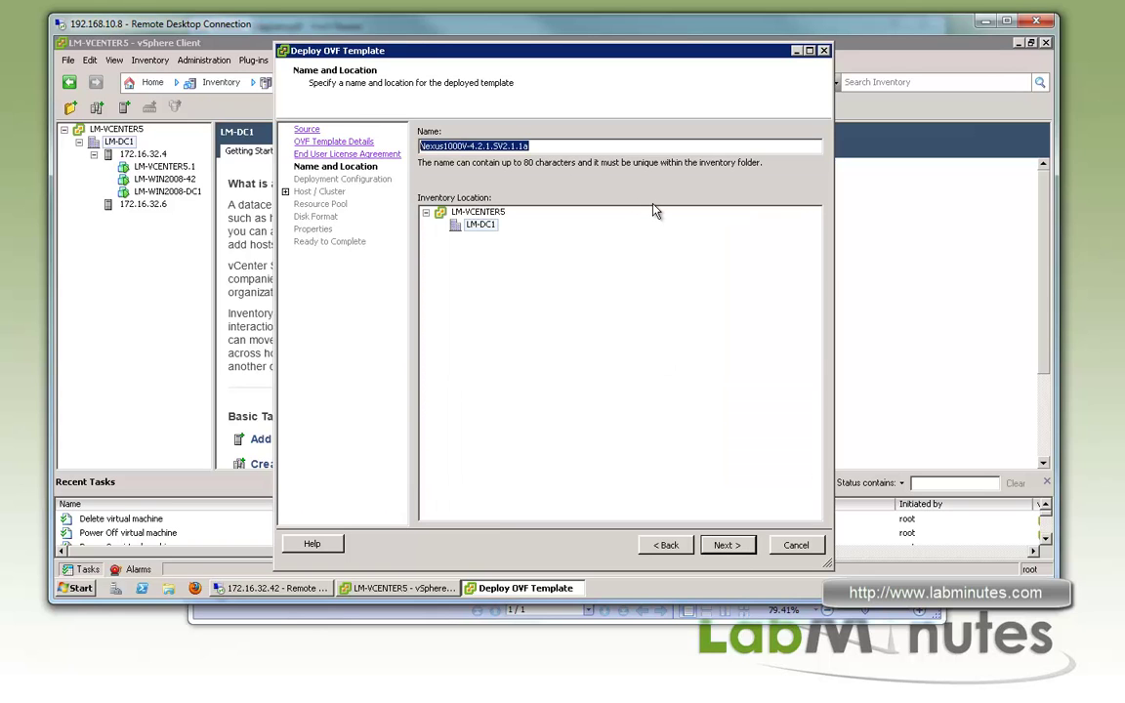
type("LM-")
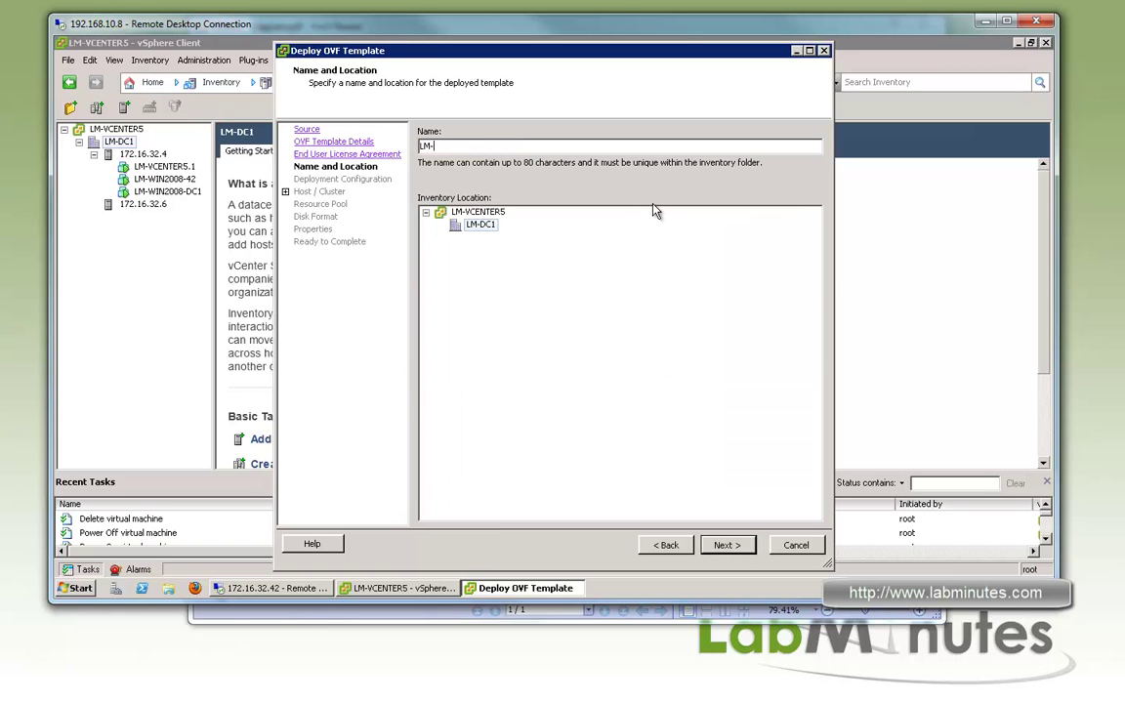
type("N1KV-PRI")
left_click(727, 545)
Choose Manually Configure Nexus 1000V, host 172.16.32.4 and datastore LM-ISCSI
left_click(566, 172)
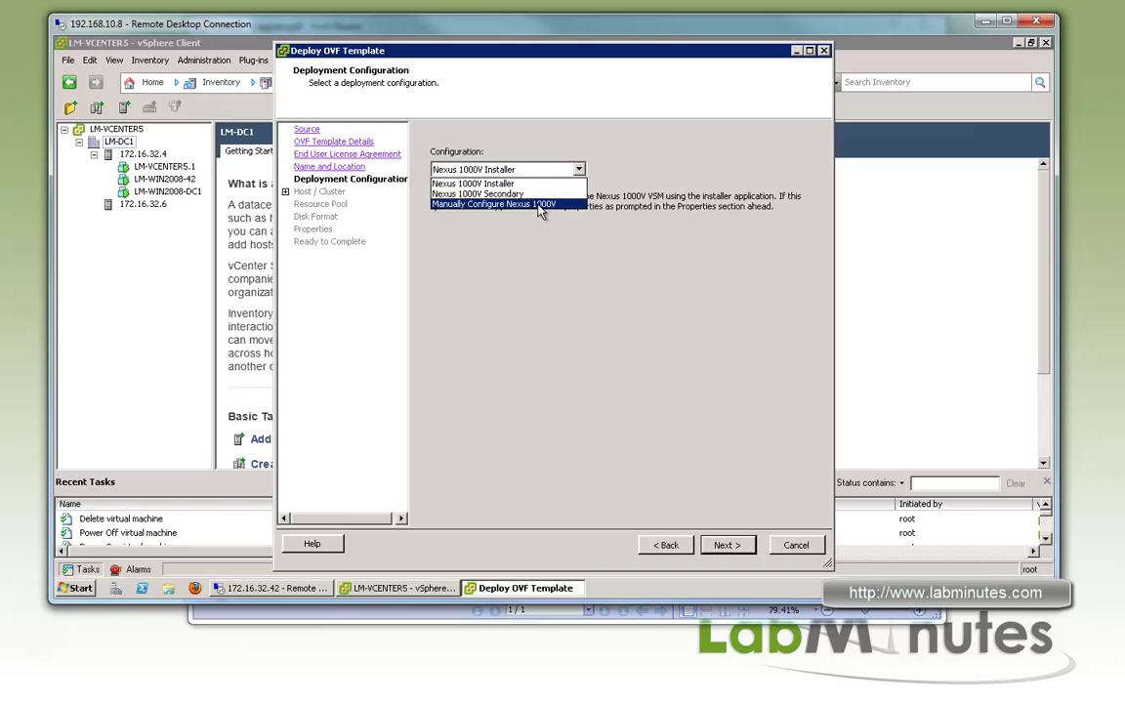
left_click(572, 204)
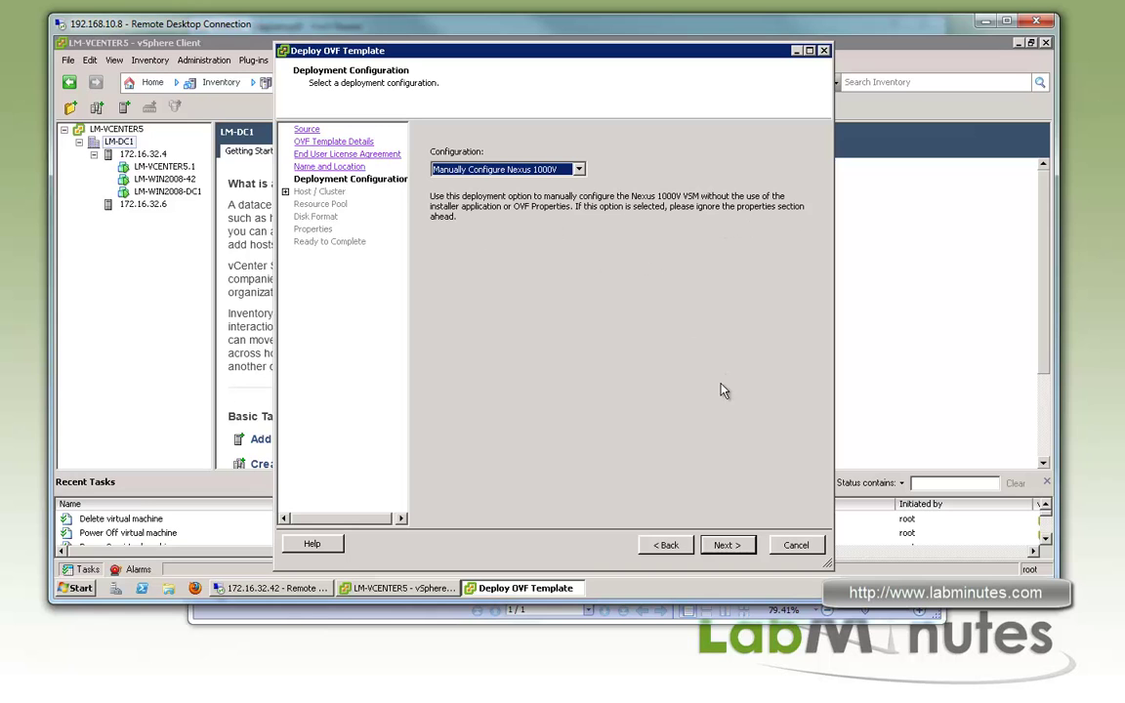
left_click(739, 545)
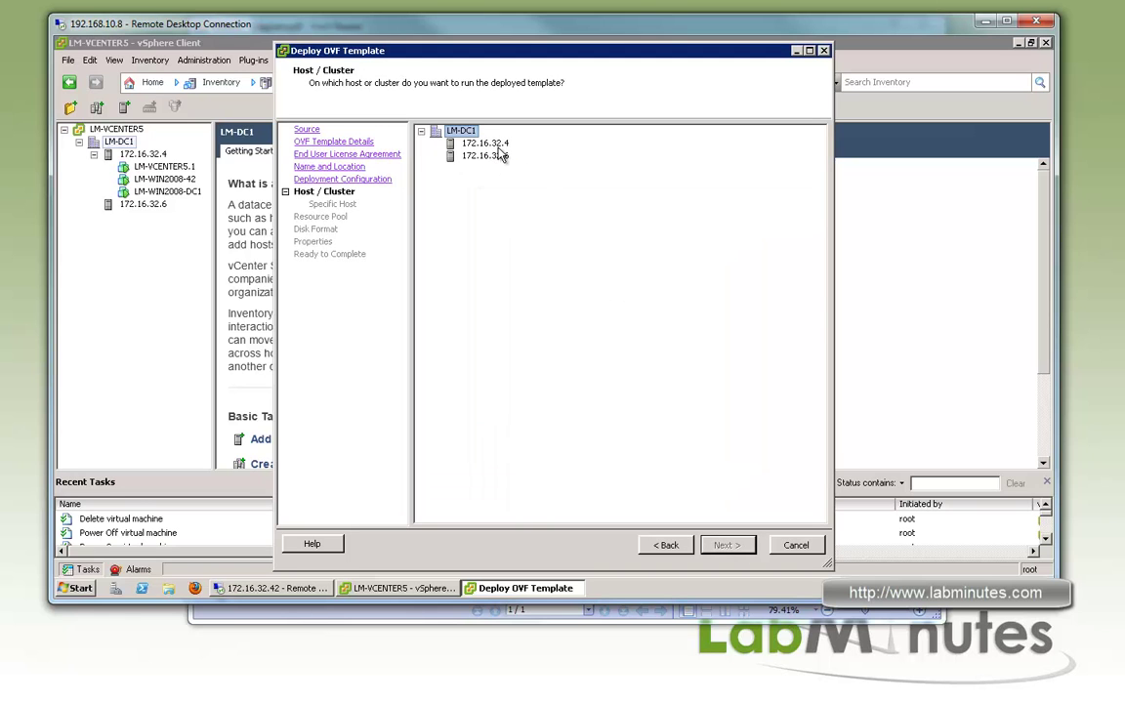
left_click(497, 144)
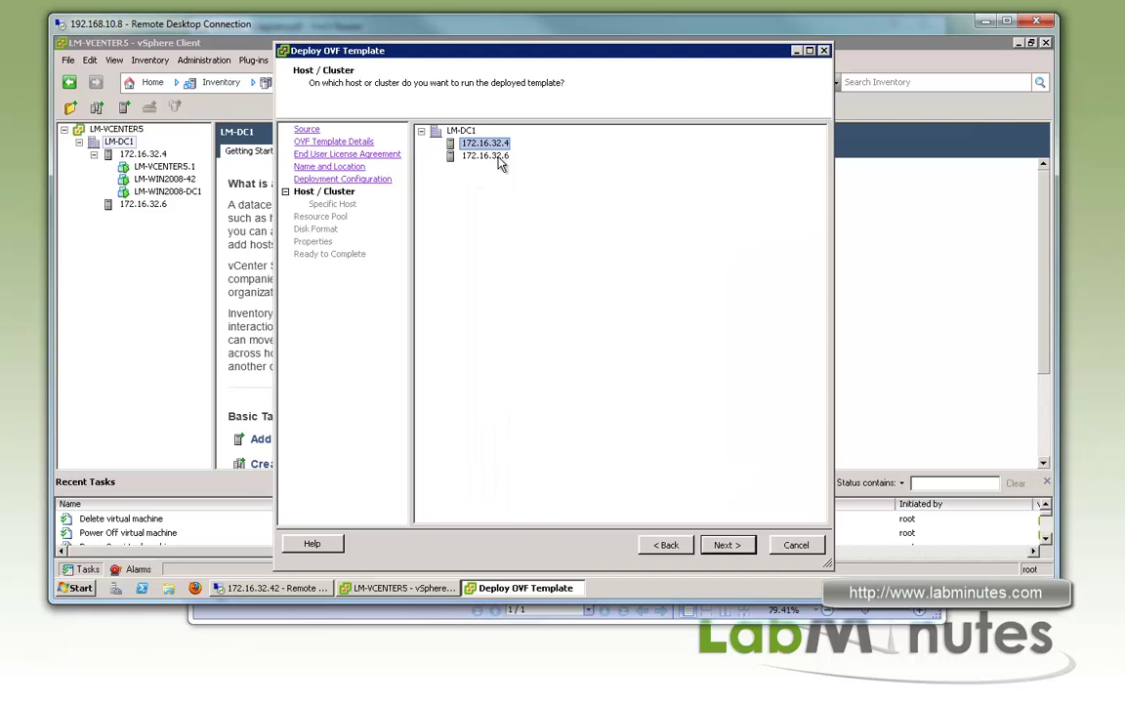
left_click(740, 548)
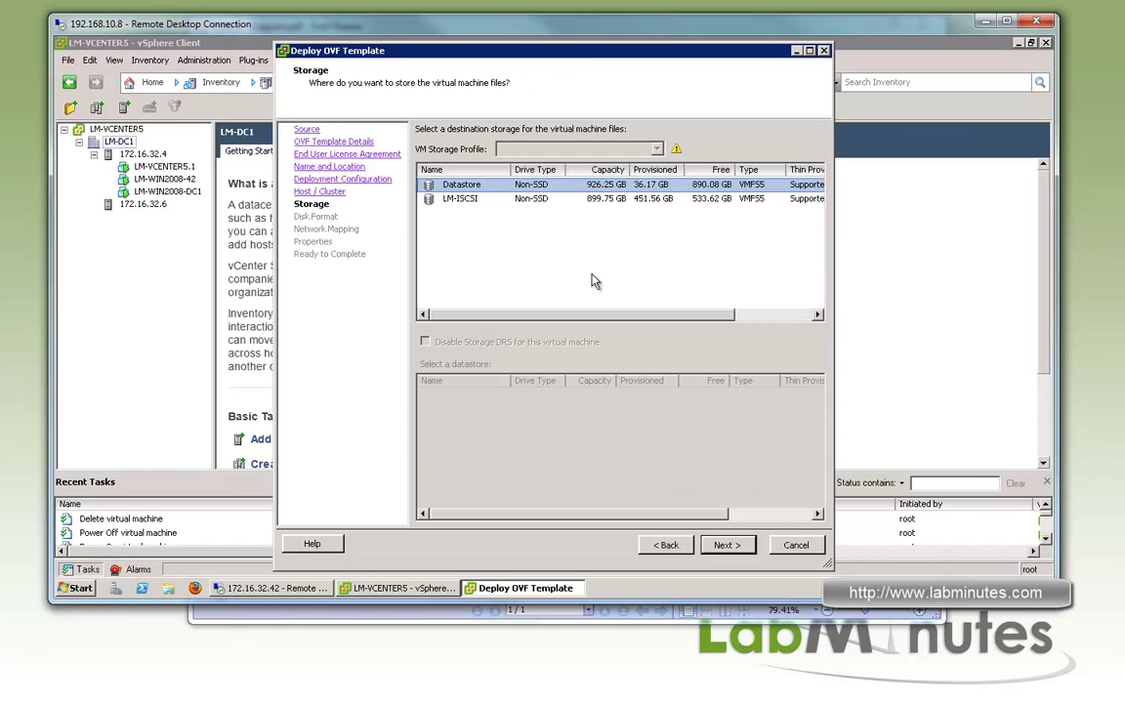
left_click(493, 199)
left_click(726, 545)
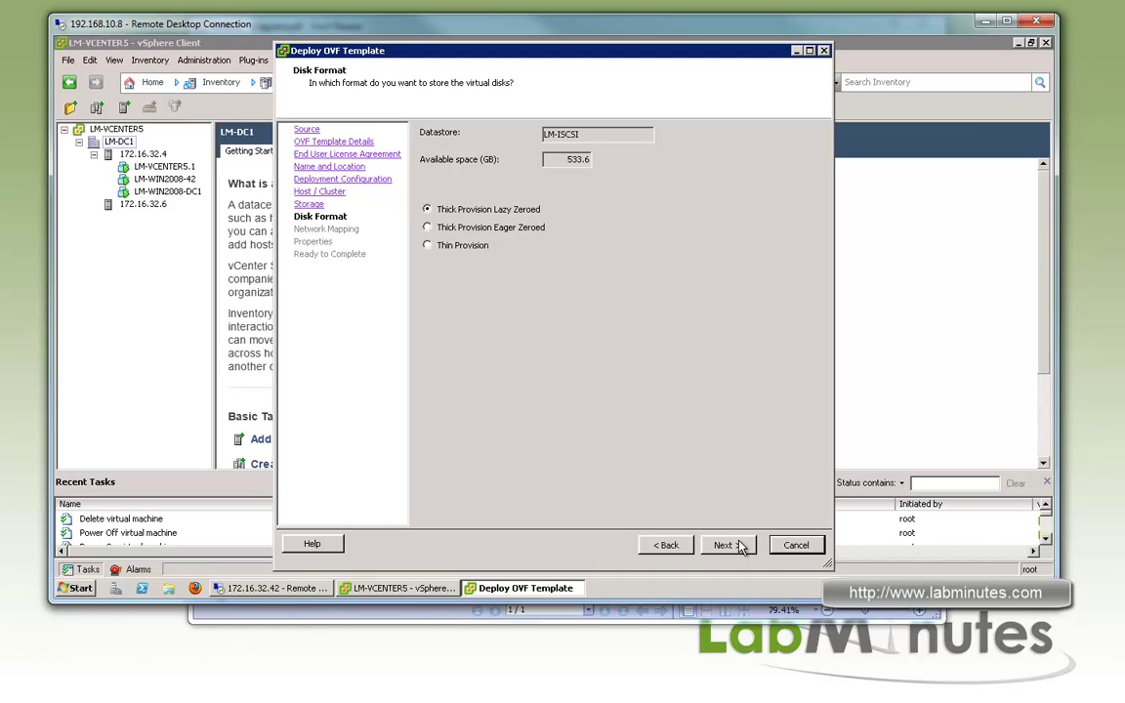
left_click(727, 545)
Map Control to VLAN111-N1KV_VSM_CONTROL and Management to VLAN112-N1KV_VSM_MGMT
left_click(723, 183)
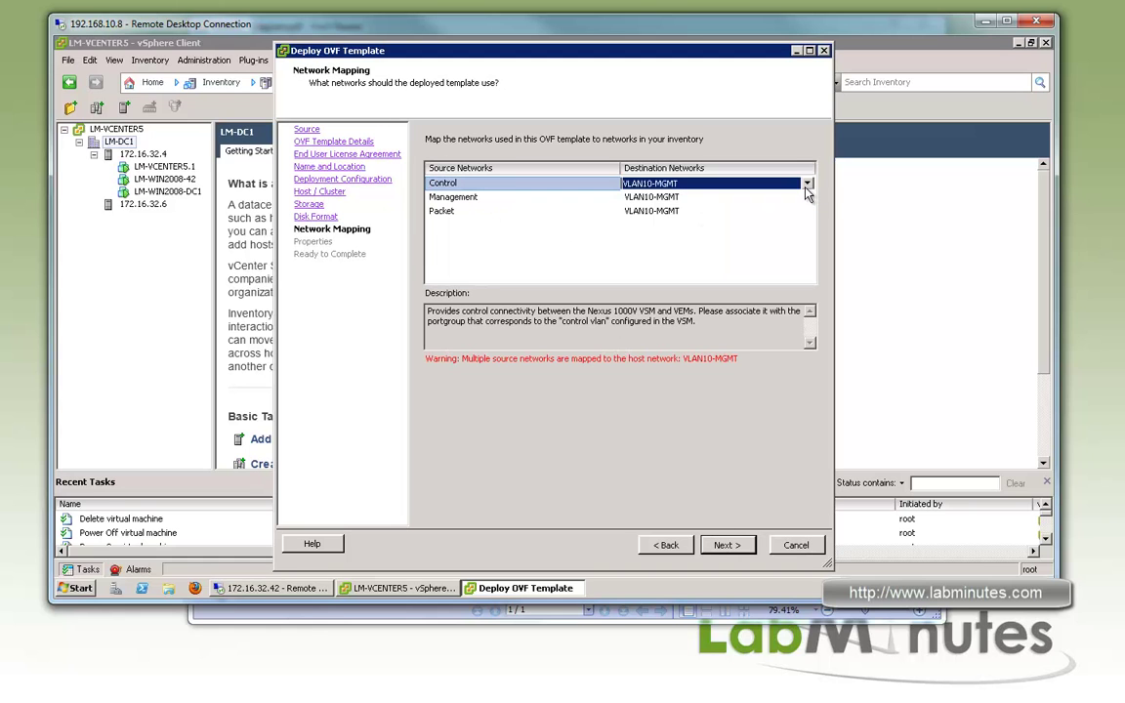
left_click(806, 183)
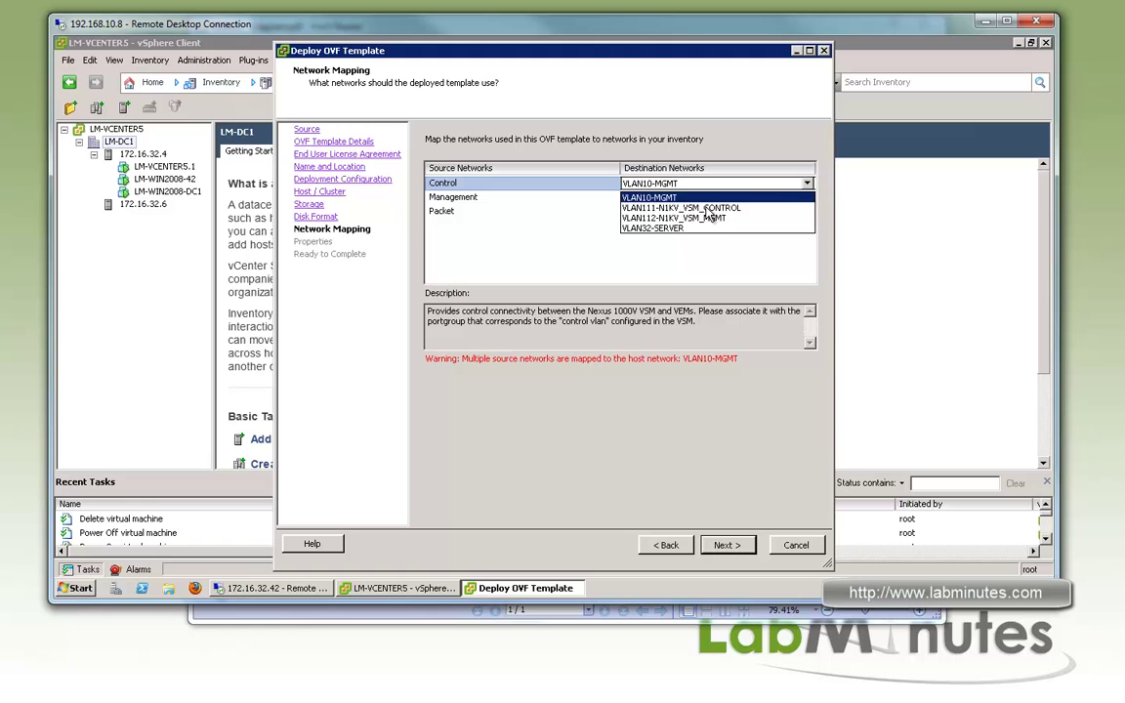
left_click(674, 207)
left_click(806, 198)
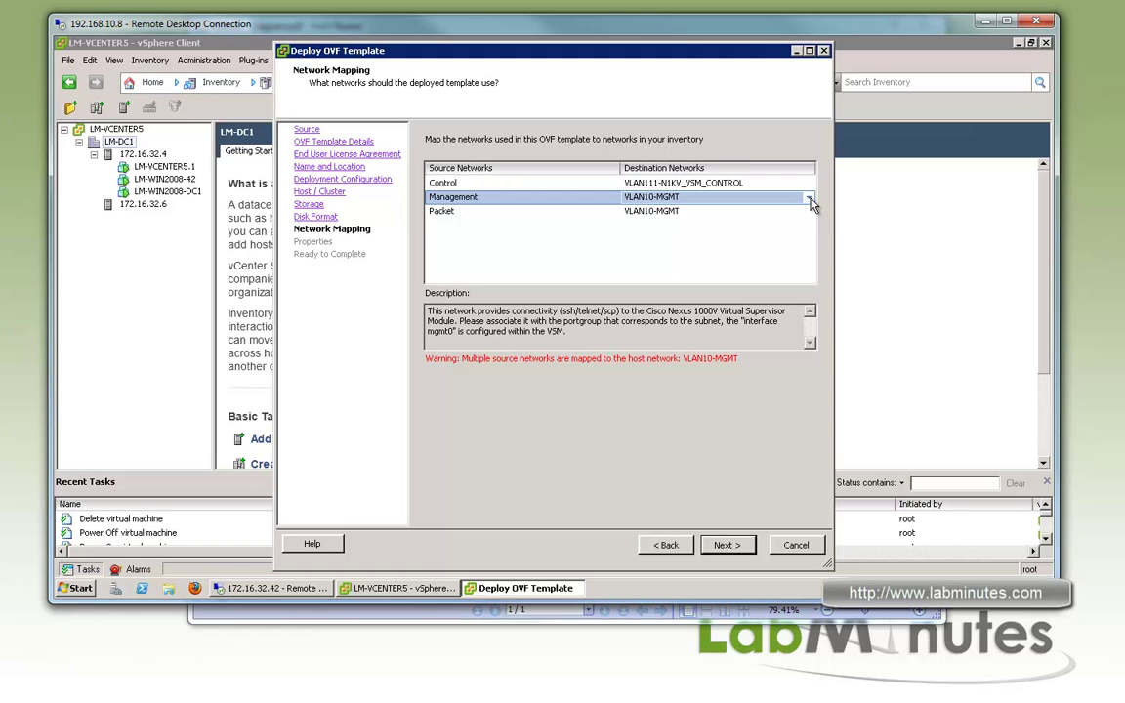
left_click(808, 199)
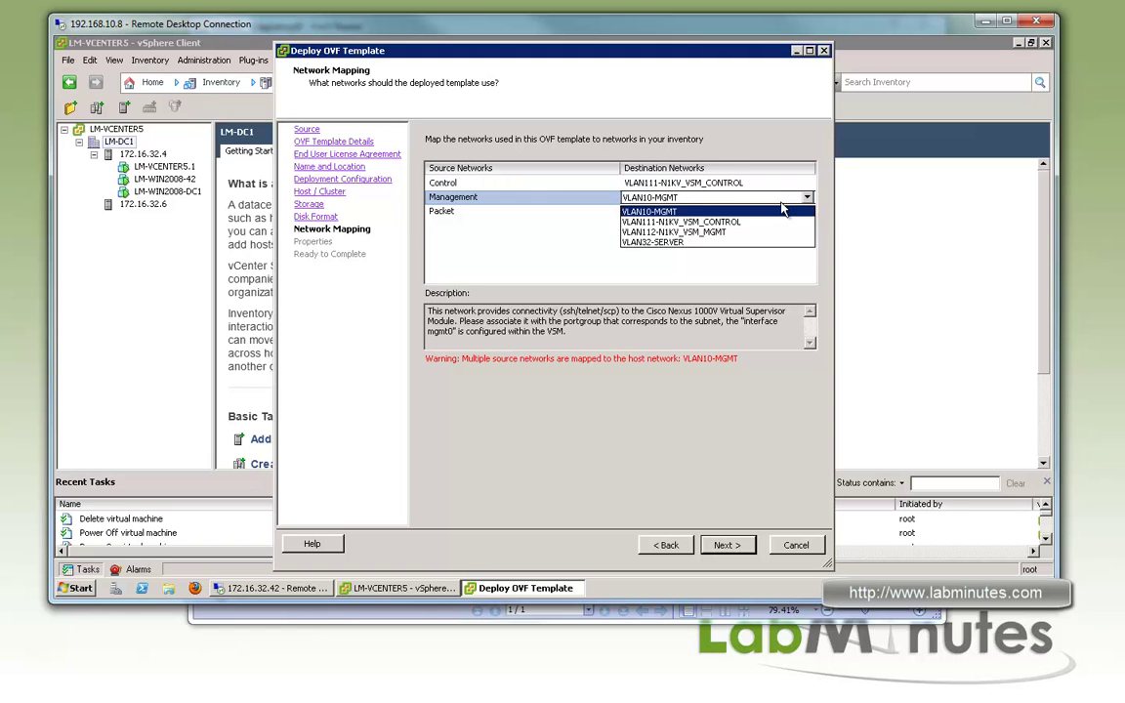
left_click(684, 231)
left_click(586, 231)
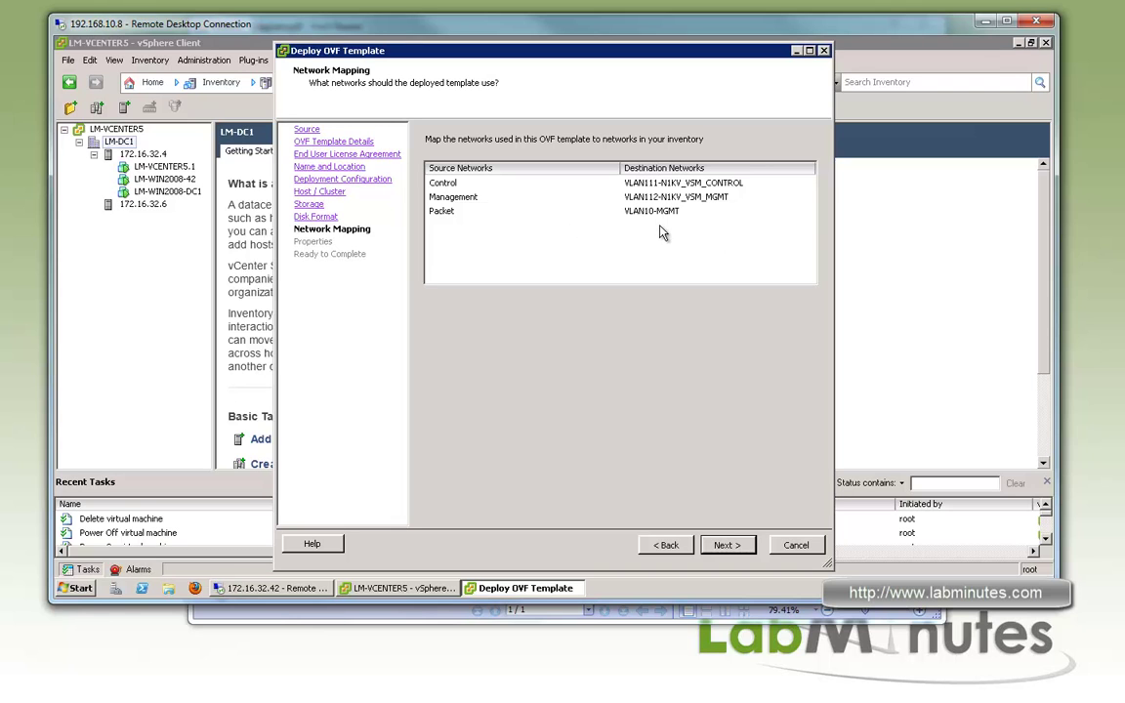
Skip the Properties page and finish the deployment from the summary
left_click(728, 545)
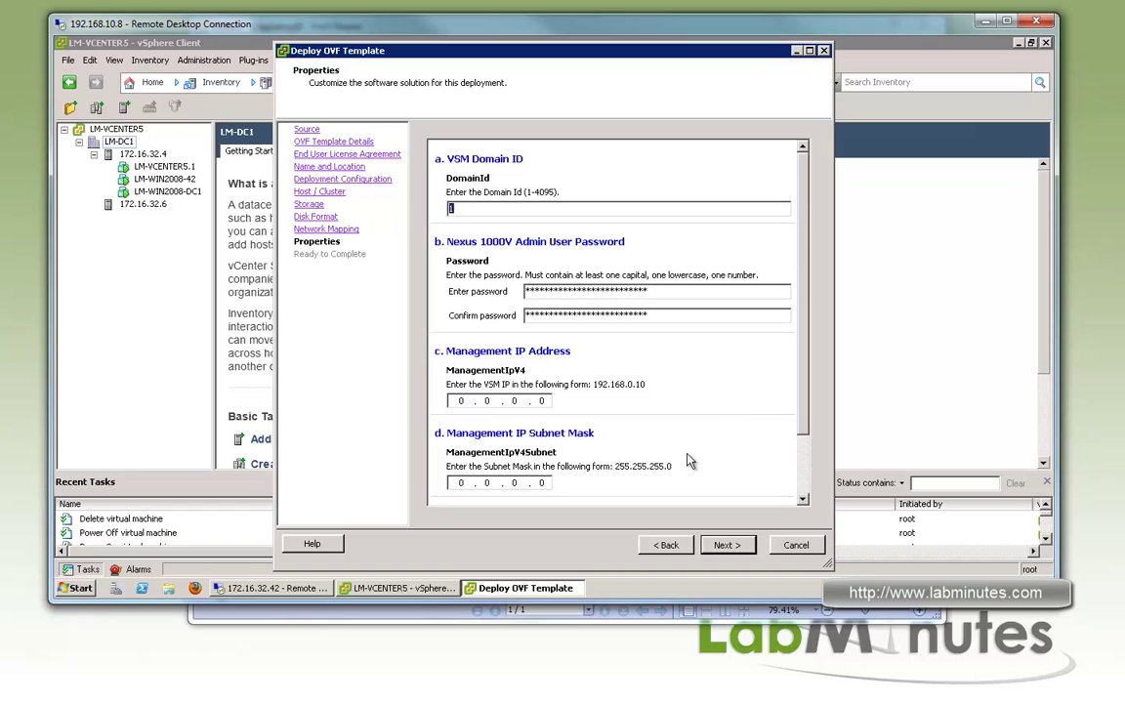
left_click_drag(804, 283, 806, 192)
left_click(726, 545)
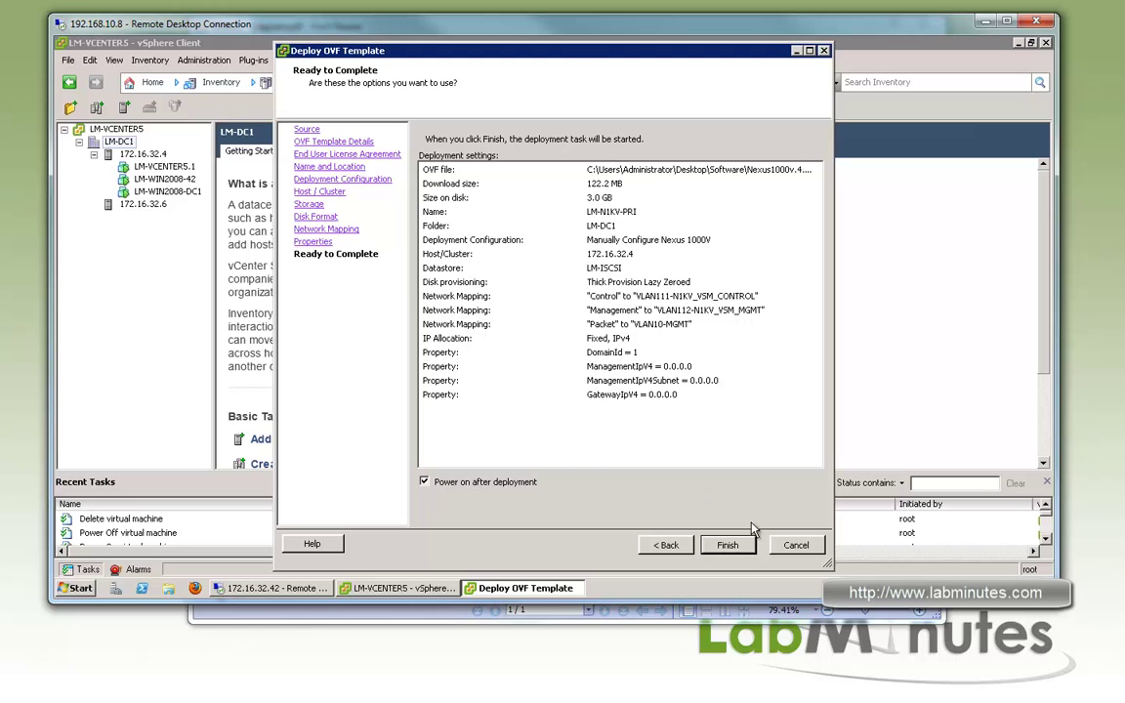
left_click(728, 546)
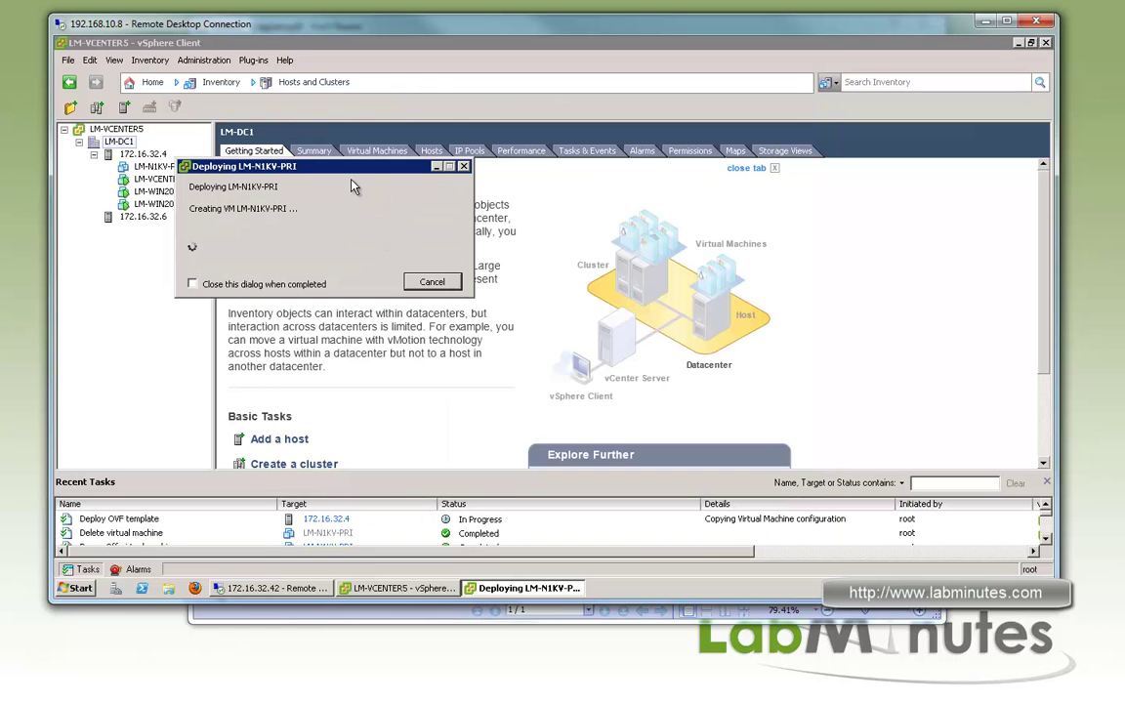
Dismiss the Deployment Completed notice and select LM-N1KV-PRI in the inventory
left_click_drag(380, 166, 453, 169)
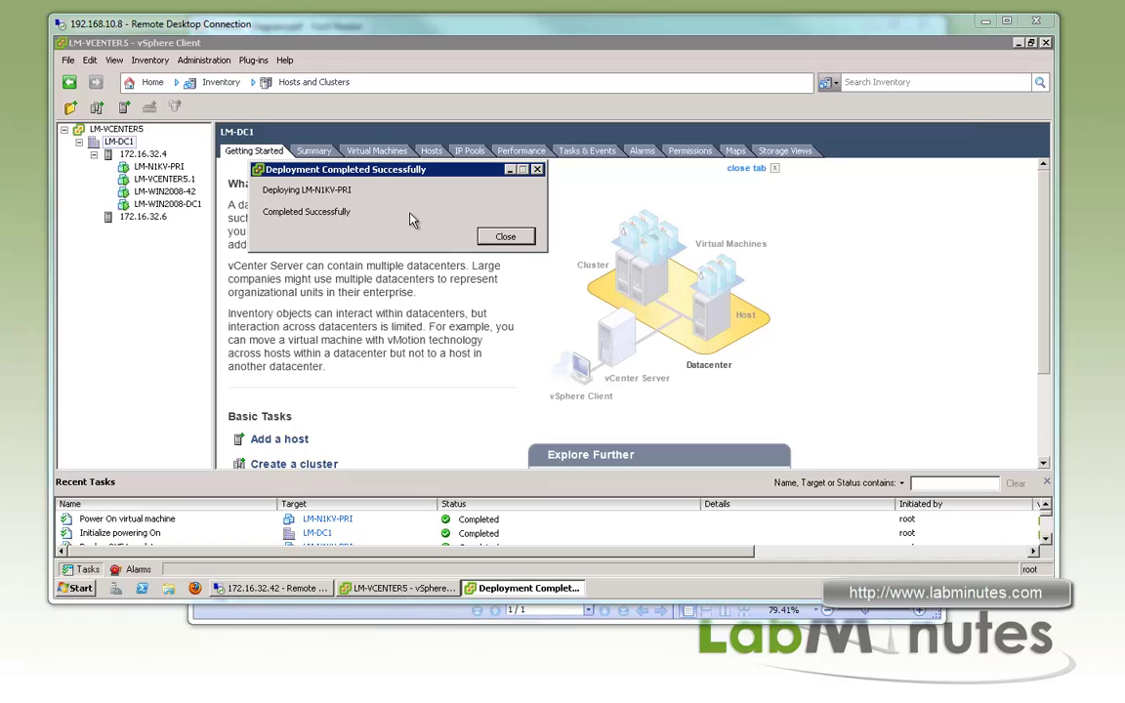
left_click(505, 237)
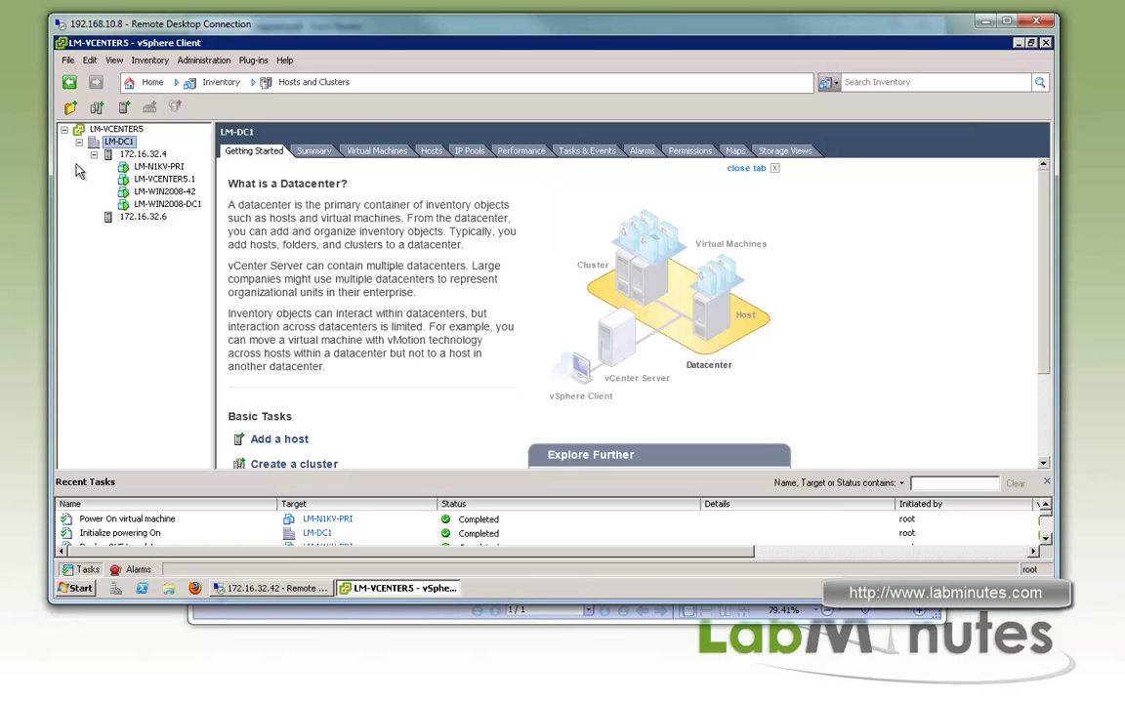
left_click(156, 167)
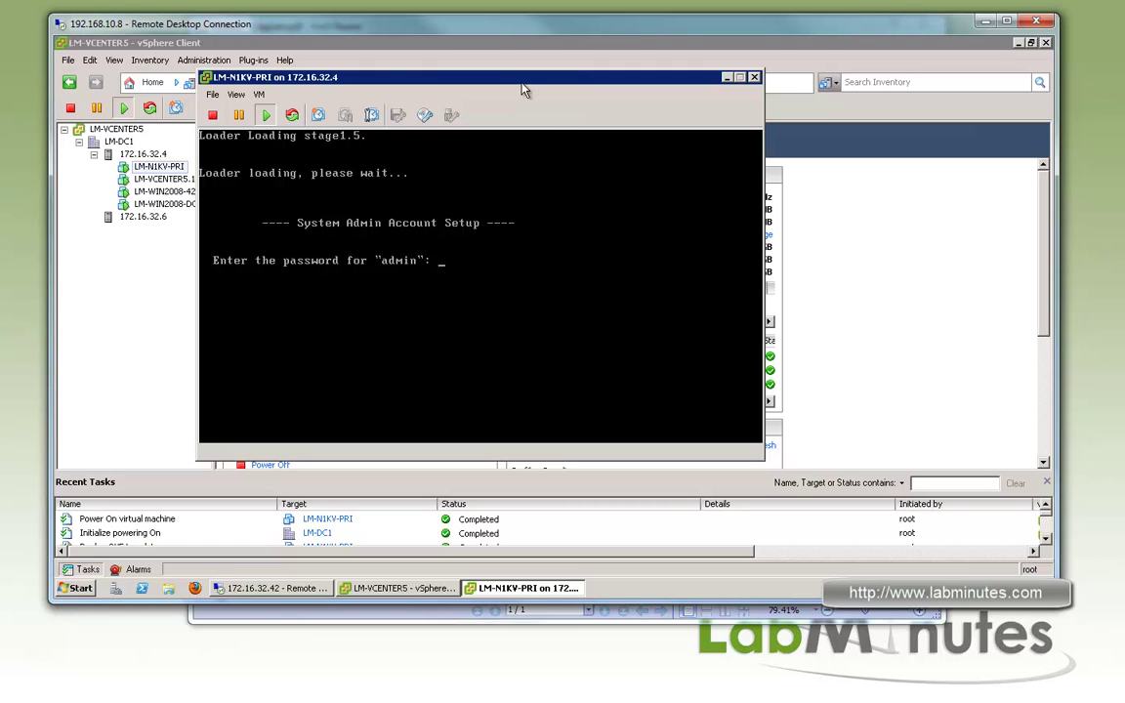
In the VSM console, enter and confirm the admin password, then choose HA role primary and domain id 1
left_click(504, 234)
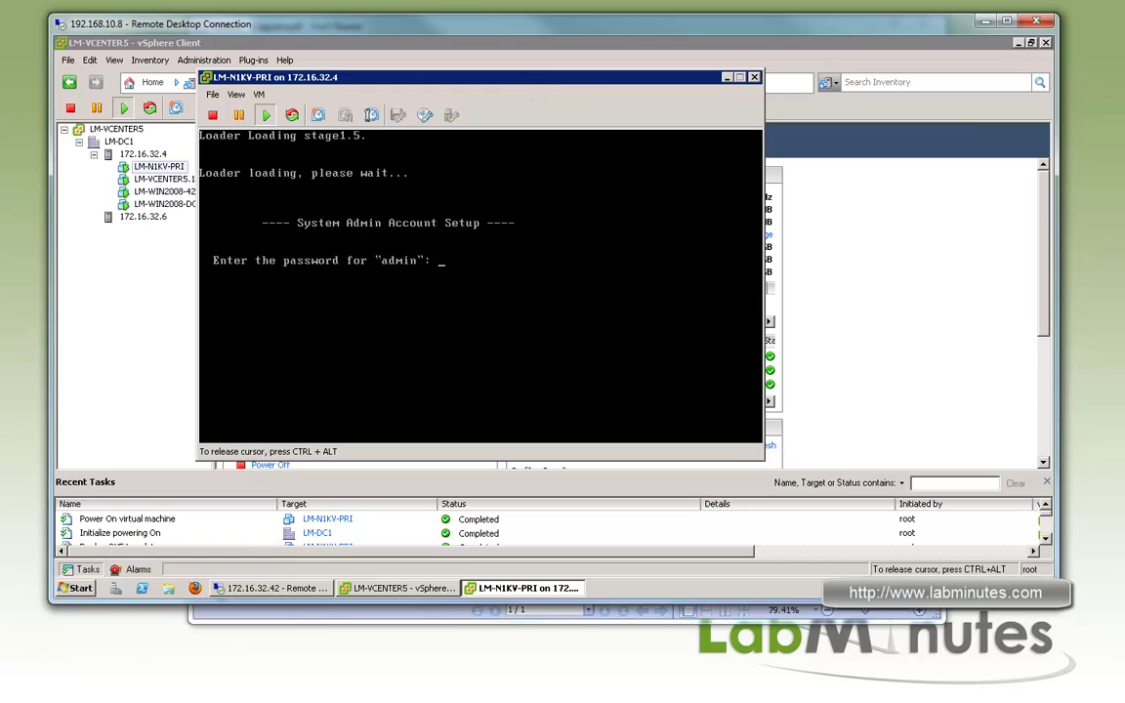
key("Return")
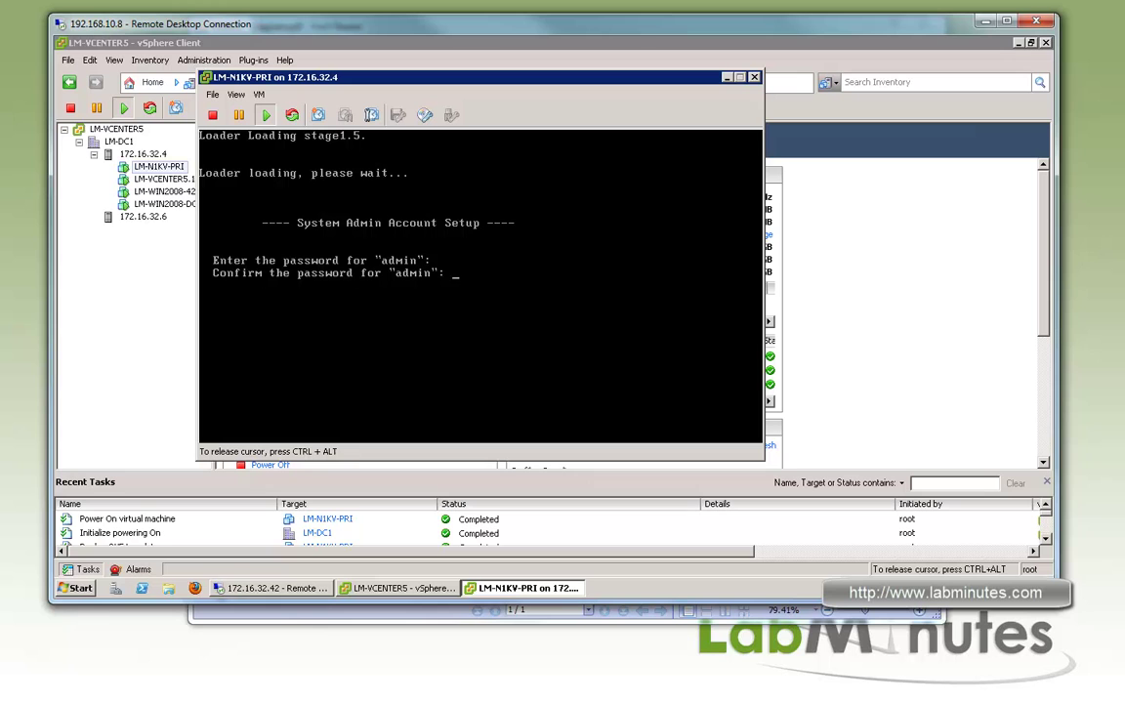
key("Return")
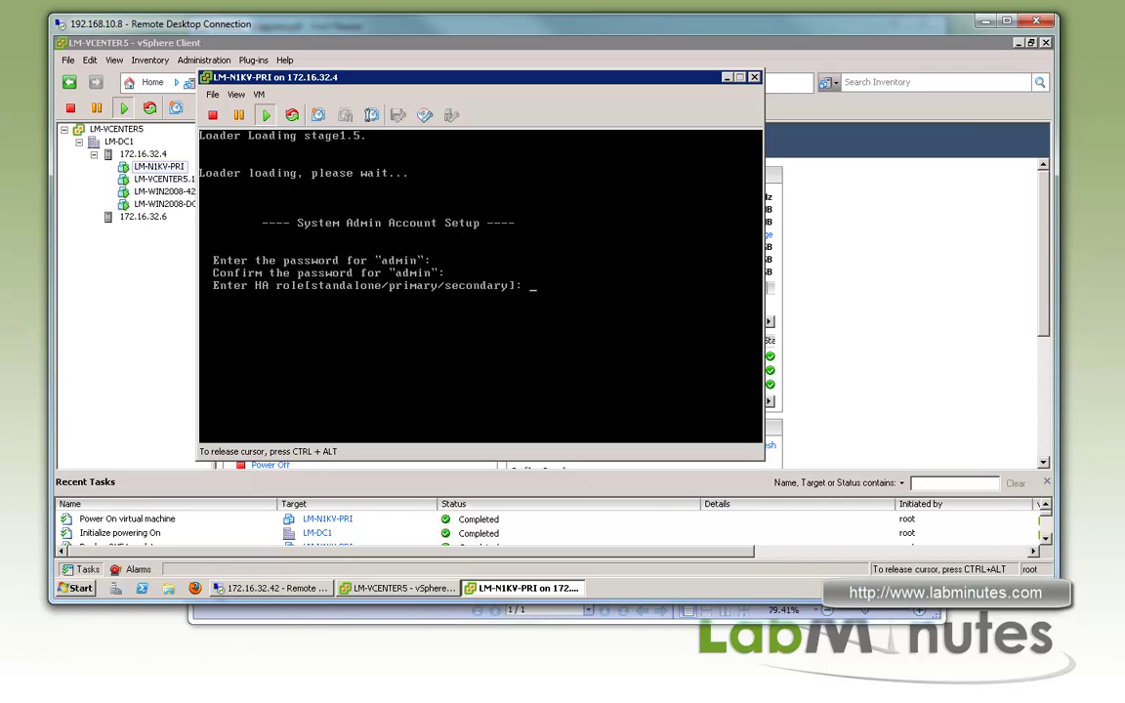
type("primary")
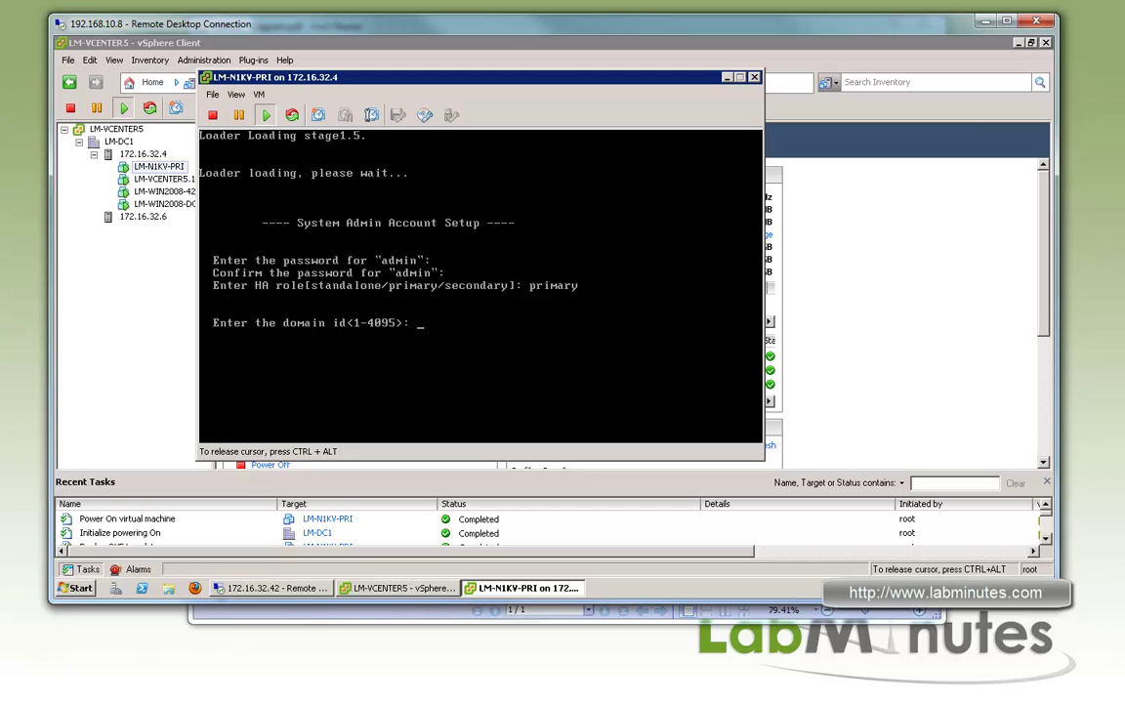
type("1")
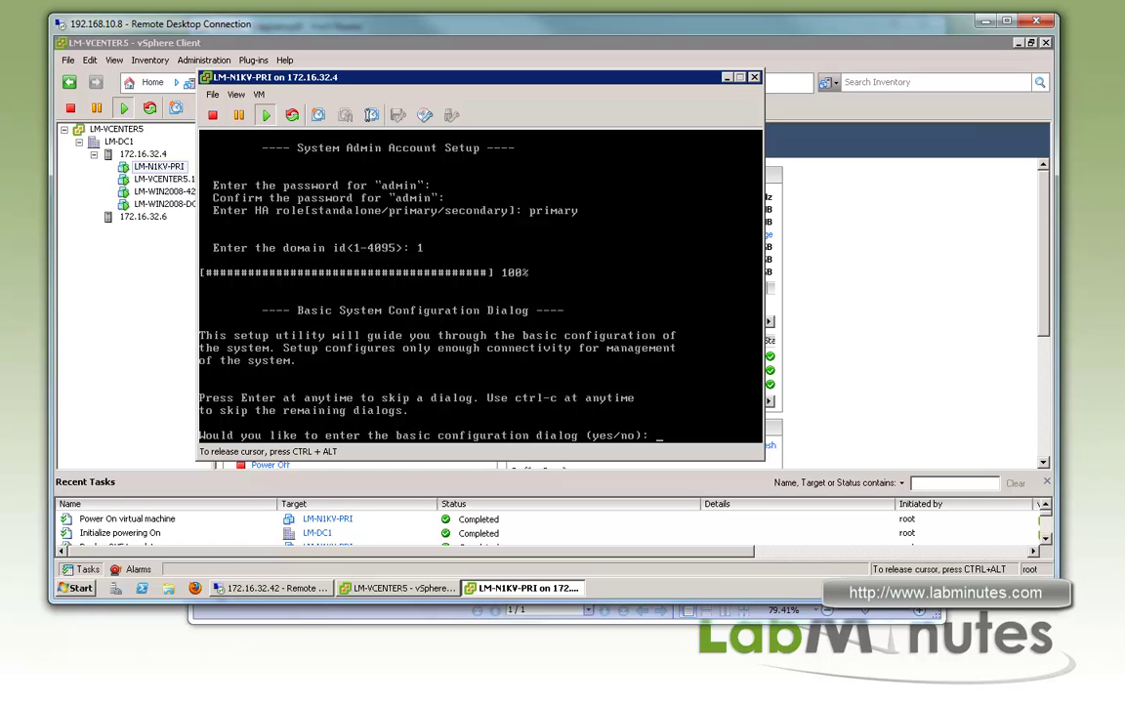
Start basic setup, skipping the extra account and SNMP communities, and name the switch LM-N1KV
type("yes")
key("Return")
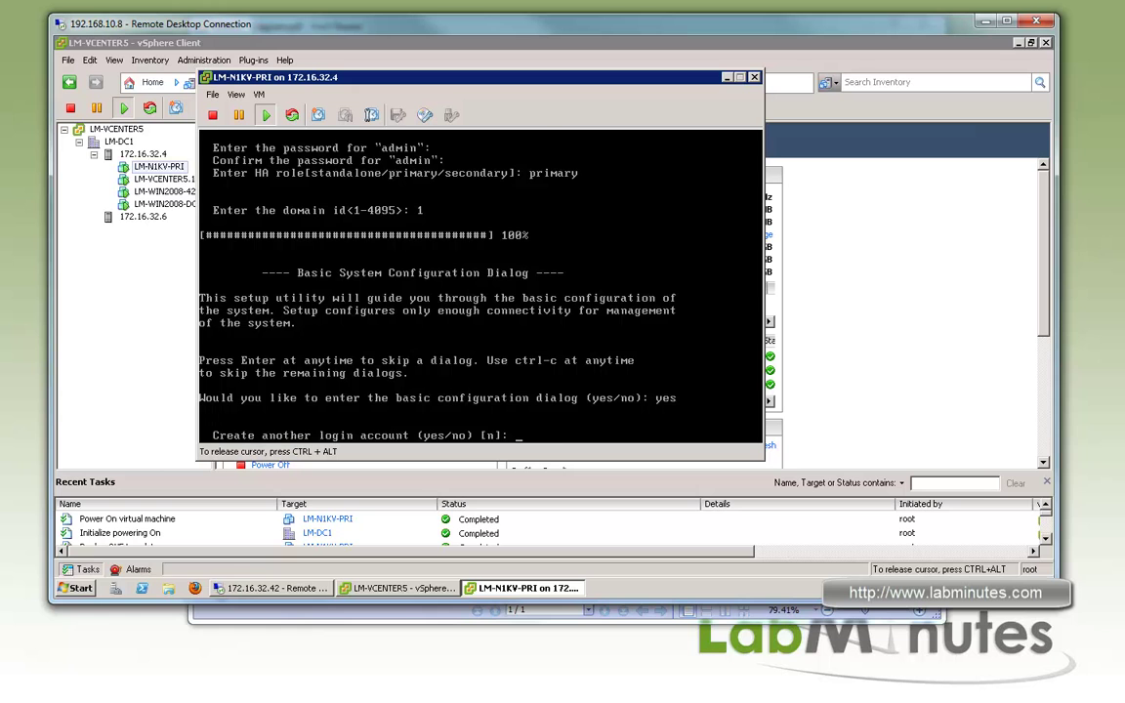
key("Return")
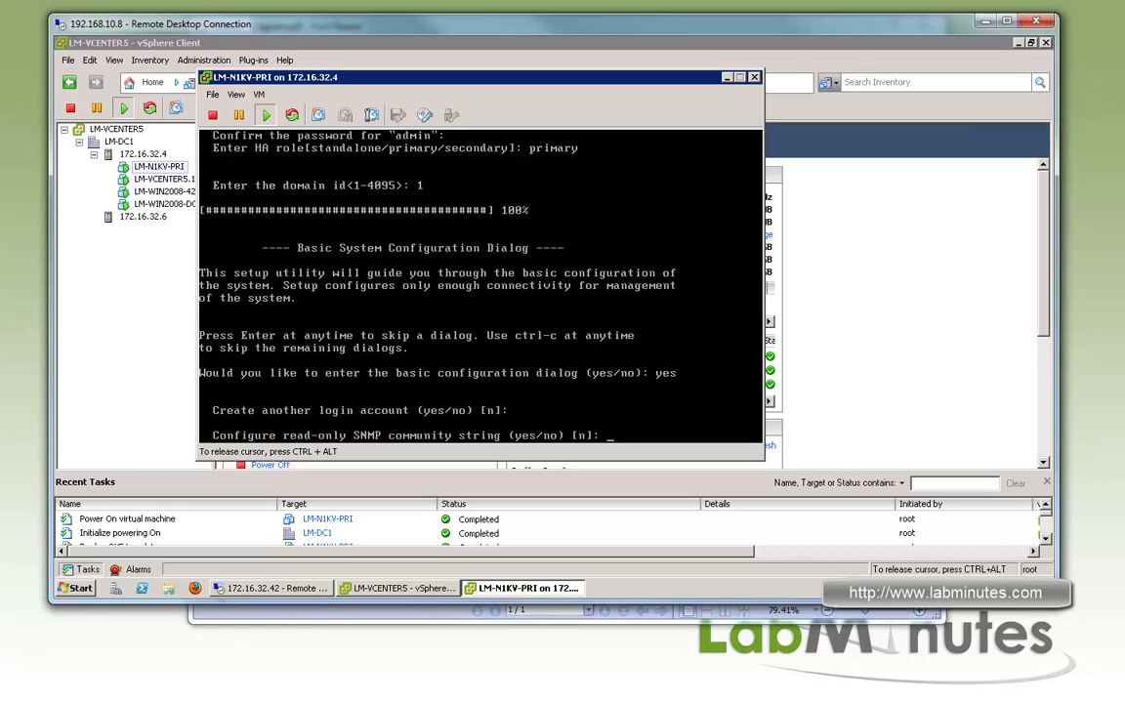
key("Return")
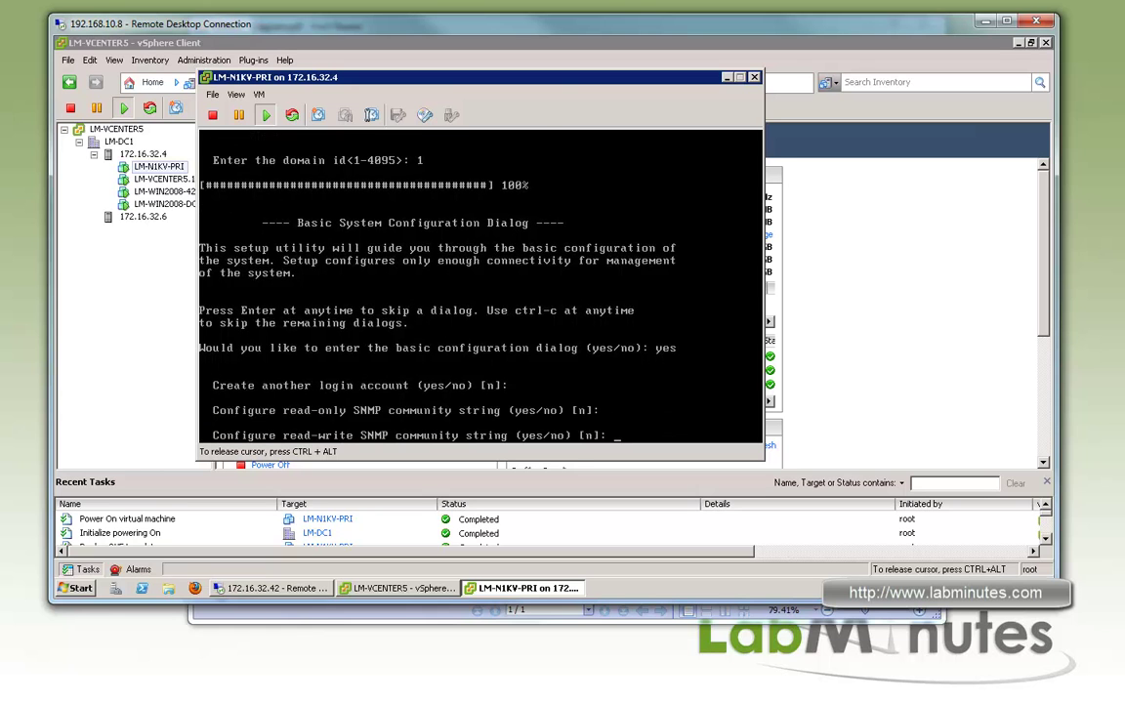
key("Return")
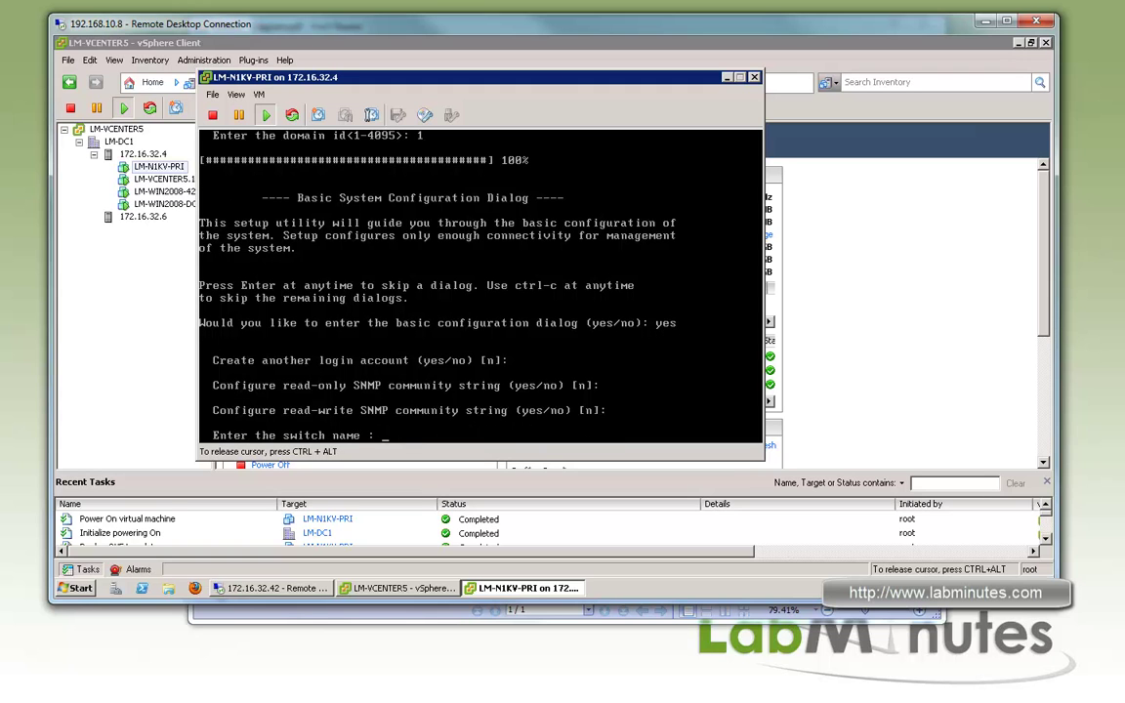
type("LM-N1KV")
key("Return")
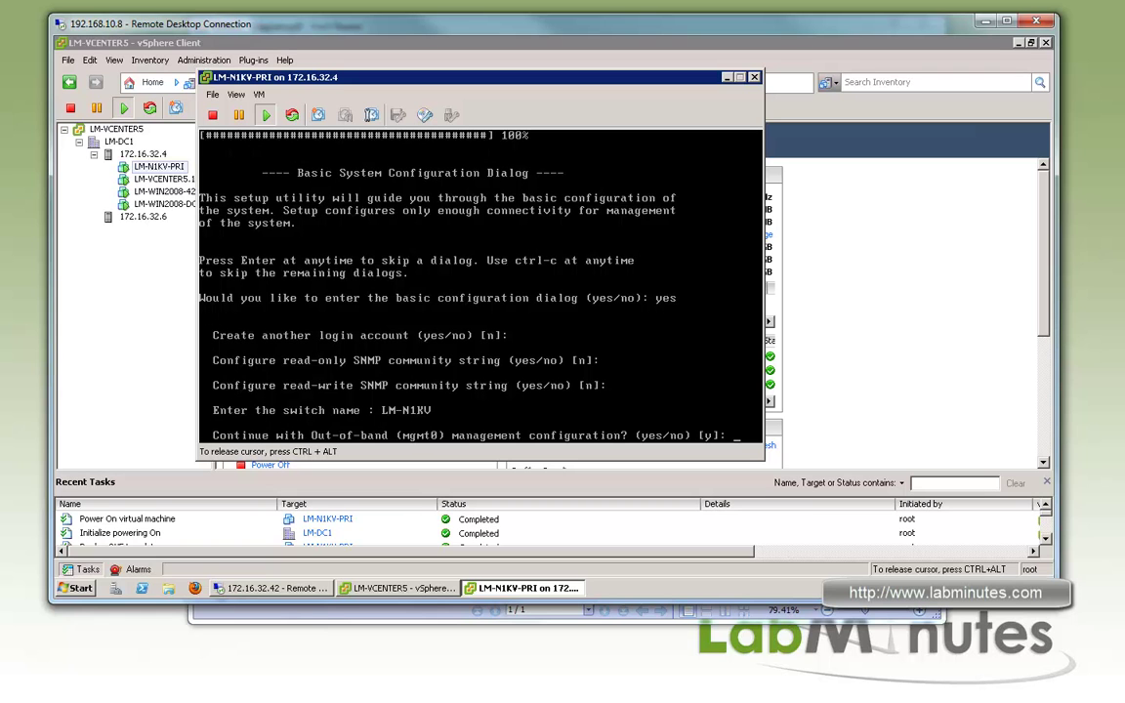
Give mgmt0 address 172.16.112.16, netmask 255.255.255.0 and default gateway 172.16.112.1
key("Return")
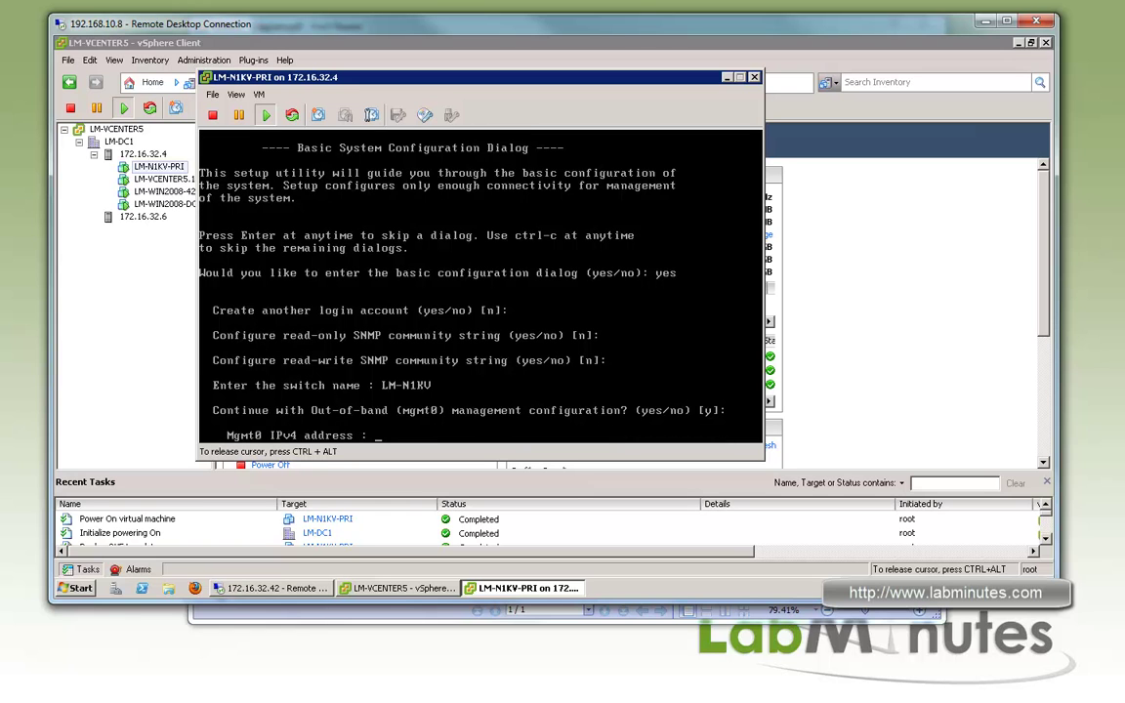
type("172.16.112.16")
key("Return")
type("22555")
key("BackSpace")
key("BackSpace")
key("BackSpace")
key("BackSpace")
type("5525")
key("BackSpace")
key("BackSpace")
type(".255.255.0")
key("Return")
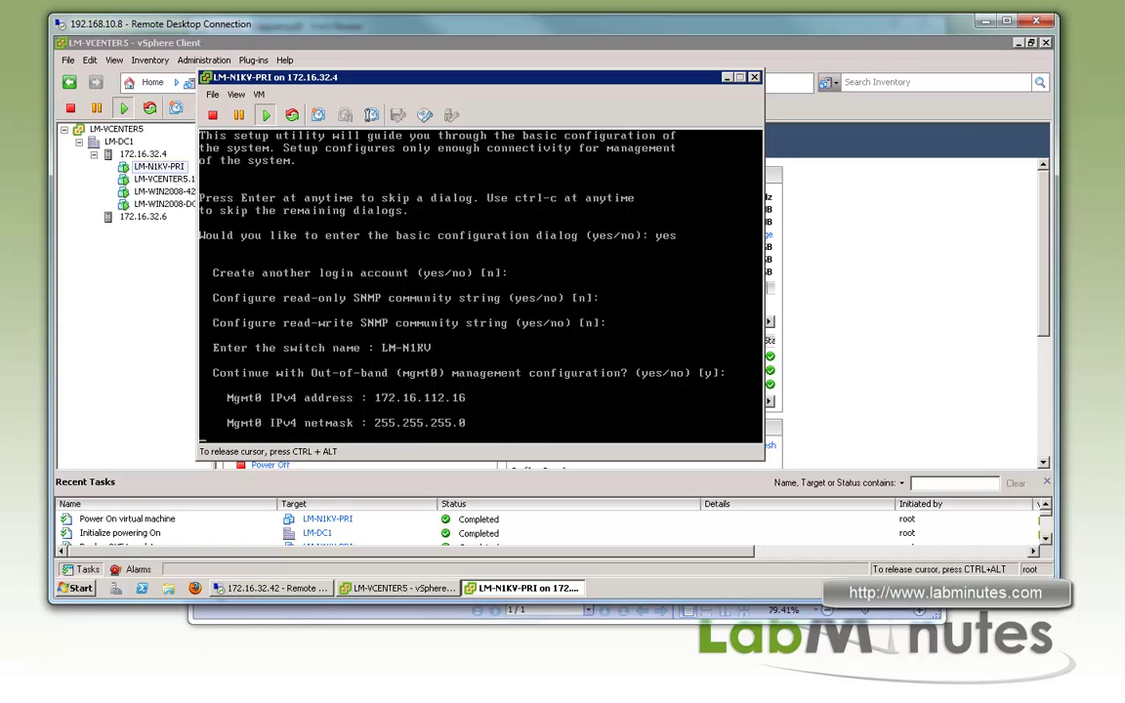
key("Return")
type("172.16.112.1")
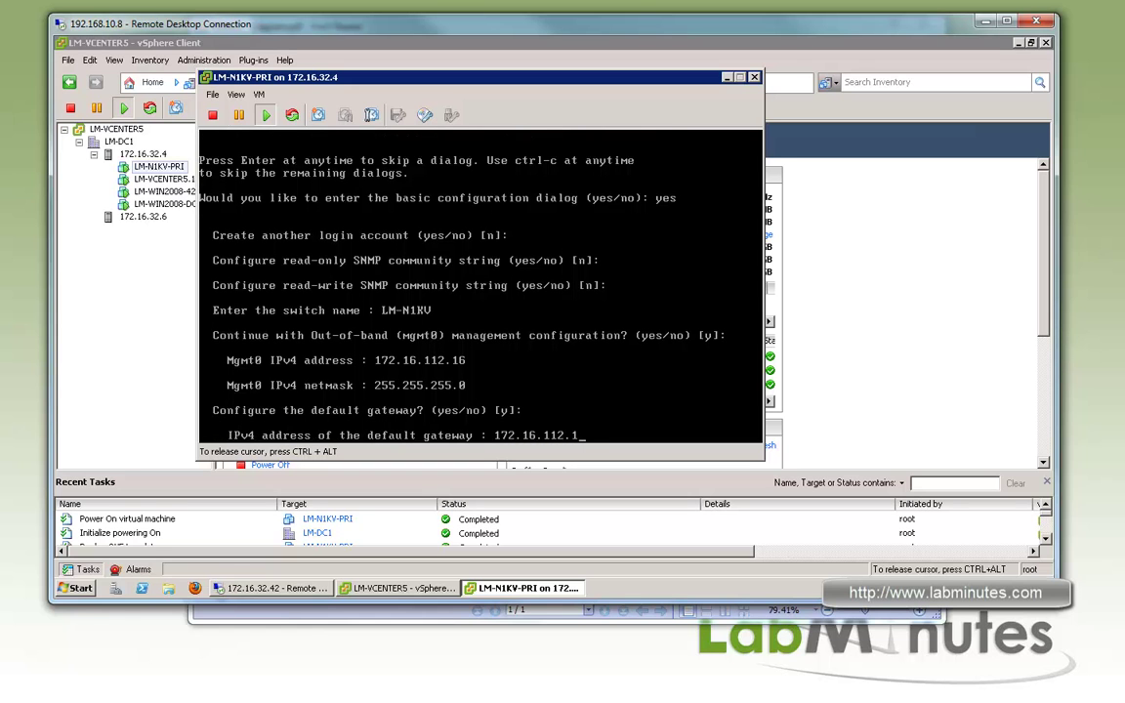
key("Return")
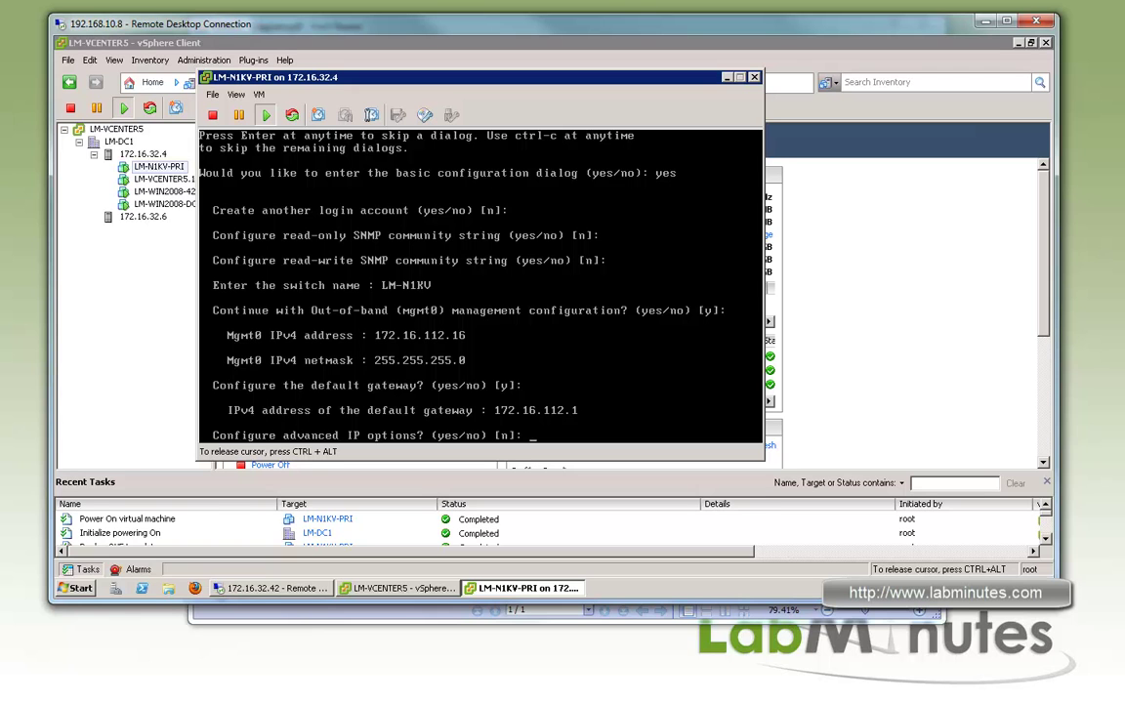
Accept service defaults: telnet off, SSH with 1024-bit rsa key, HTTP server on, no NTP
key("Return")
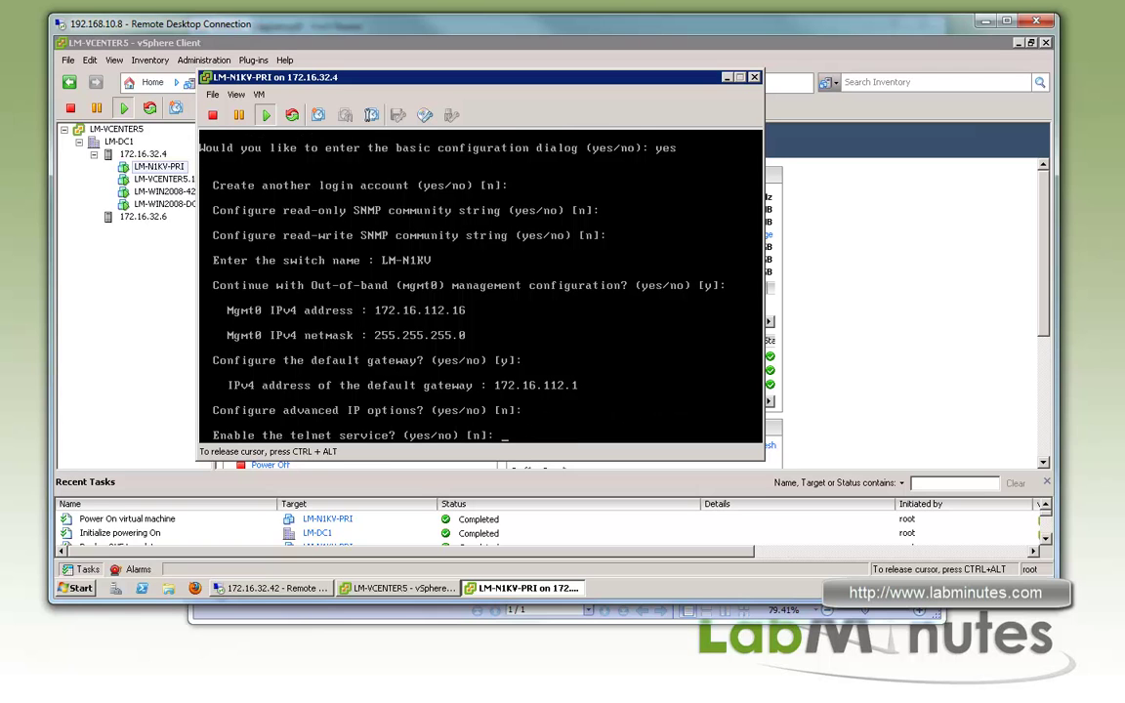
key("Return")
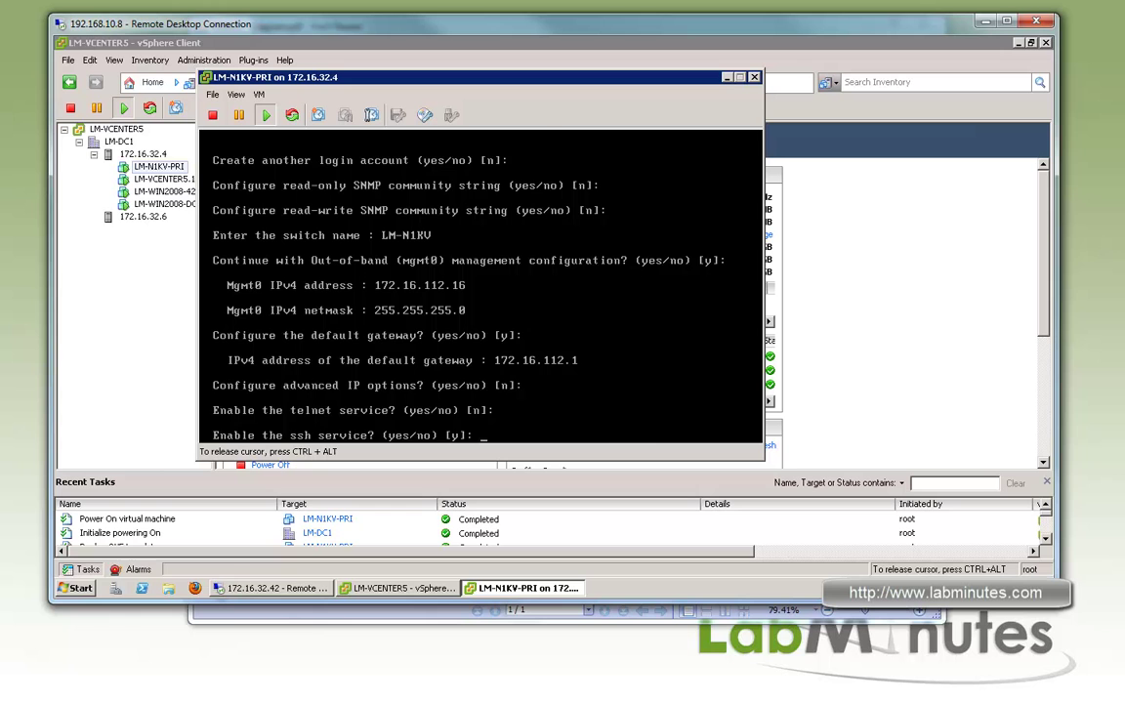
key("Return")
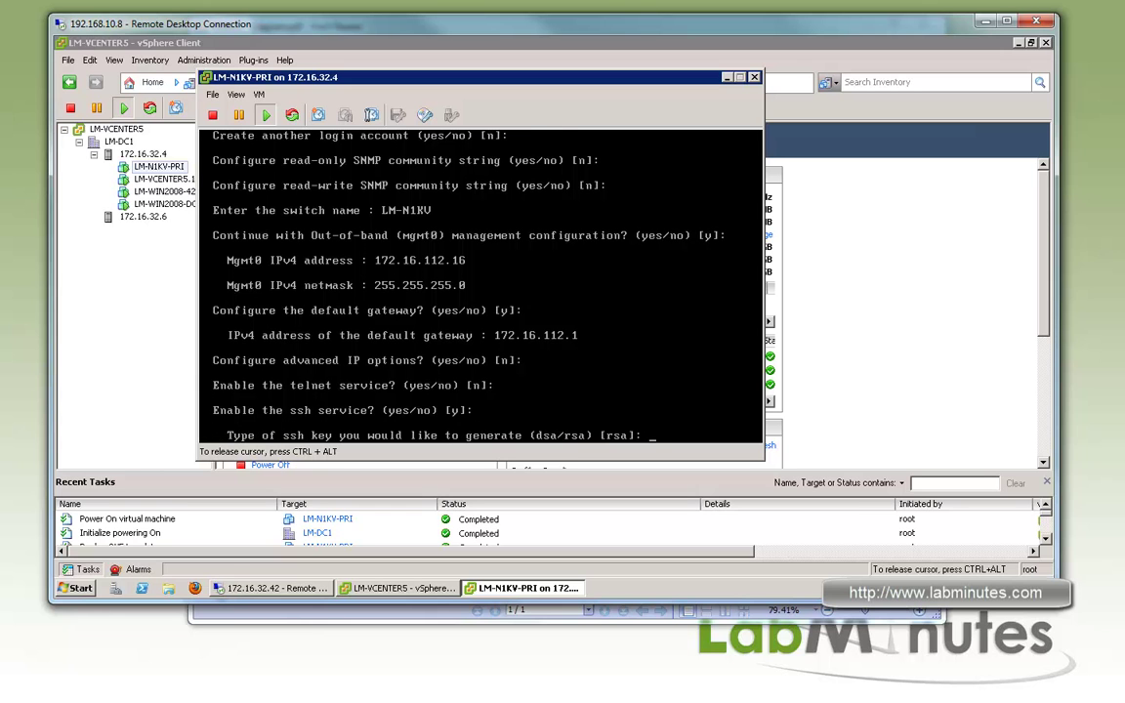
key("Return")
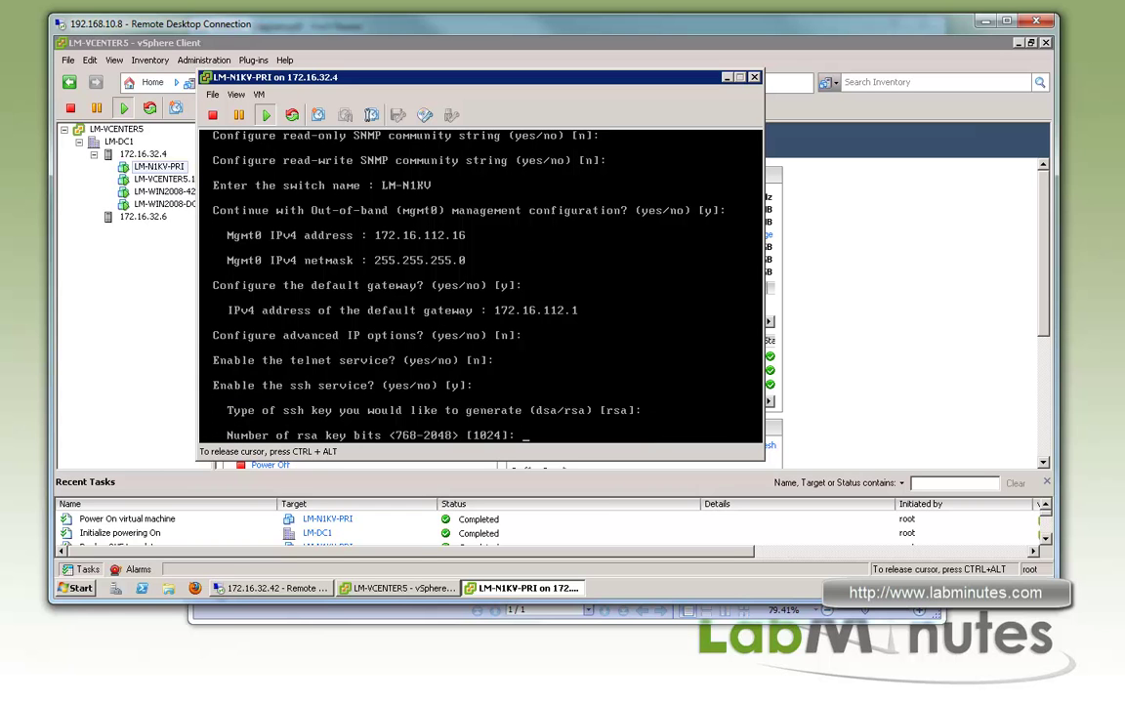
key("Return")
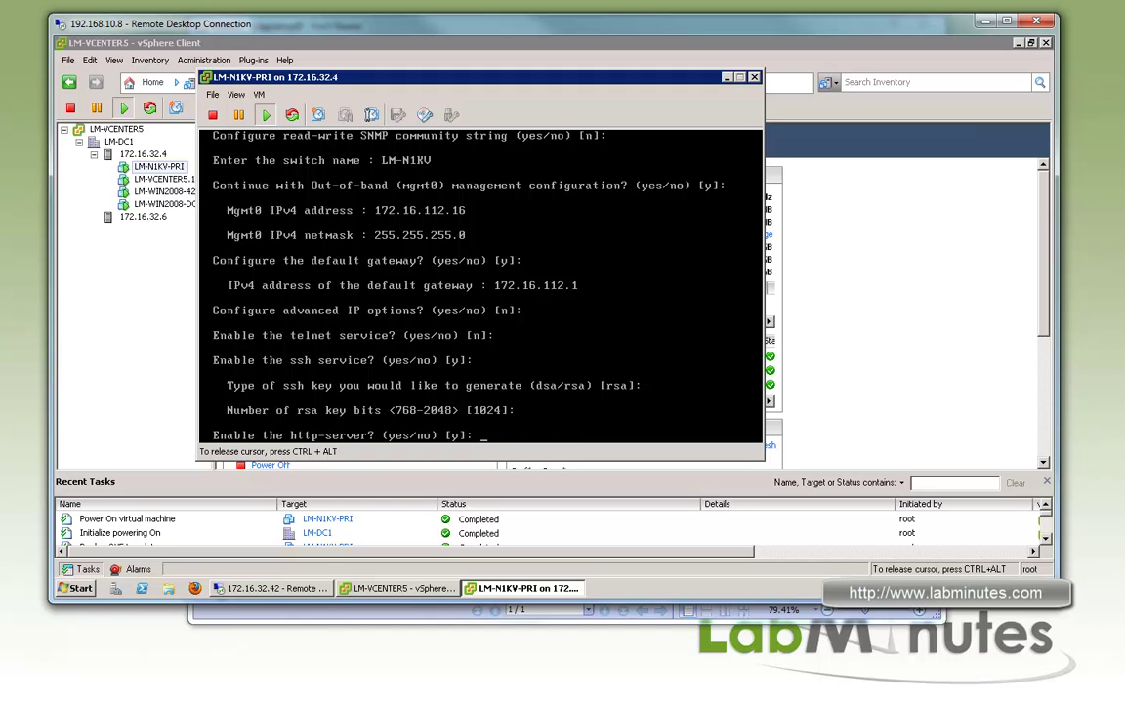
key("Return")
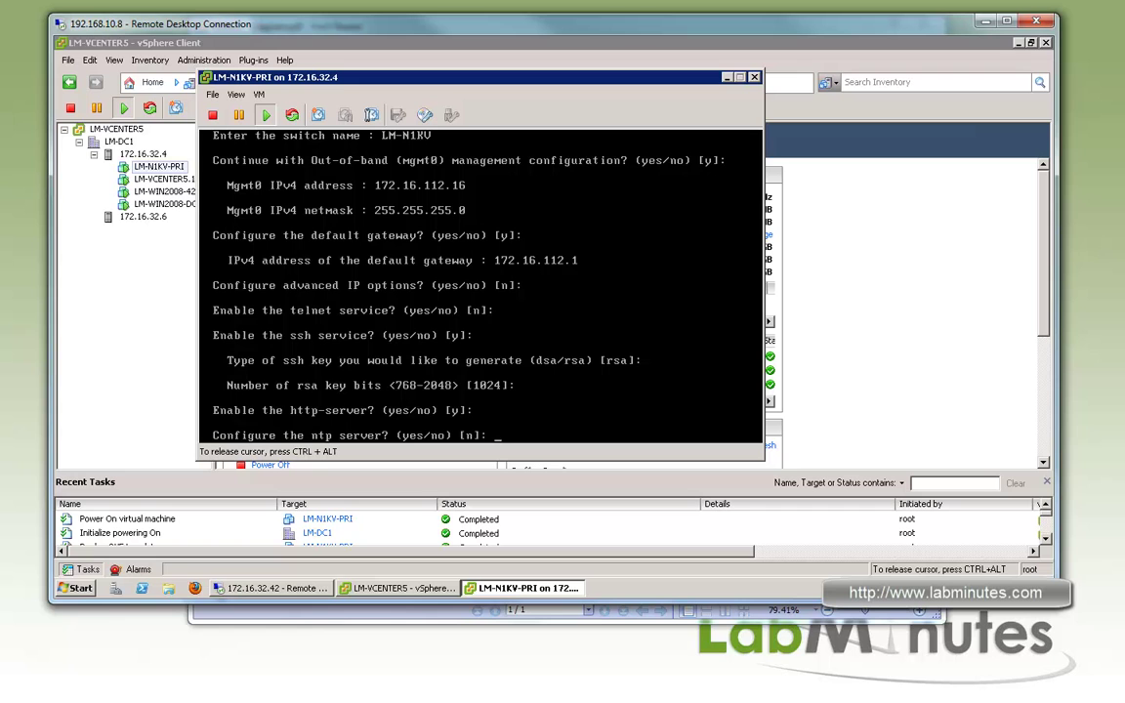
key("Return")
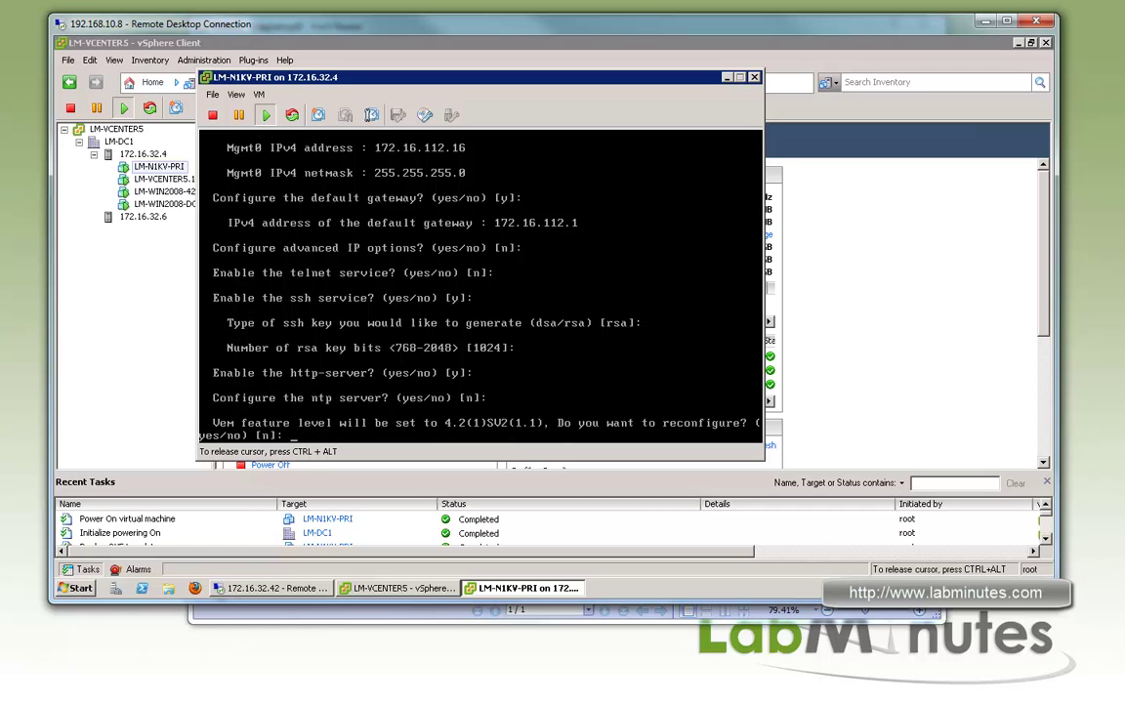
Keep the VEM feature level, use L3 SVS control mode, and save the configuration
key("Return")
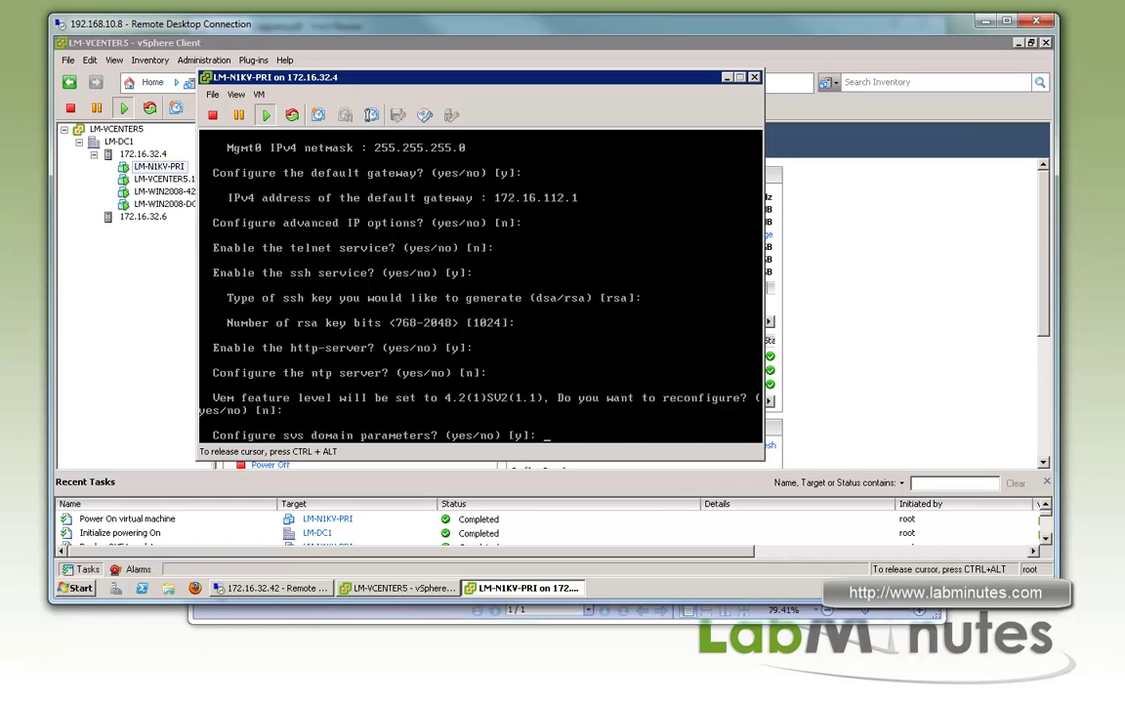
key("Return")
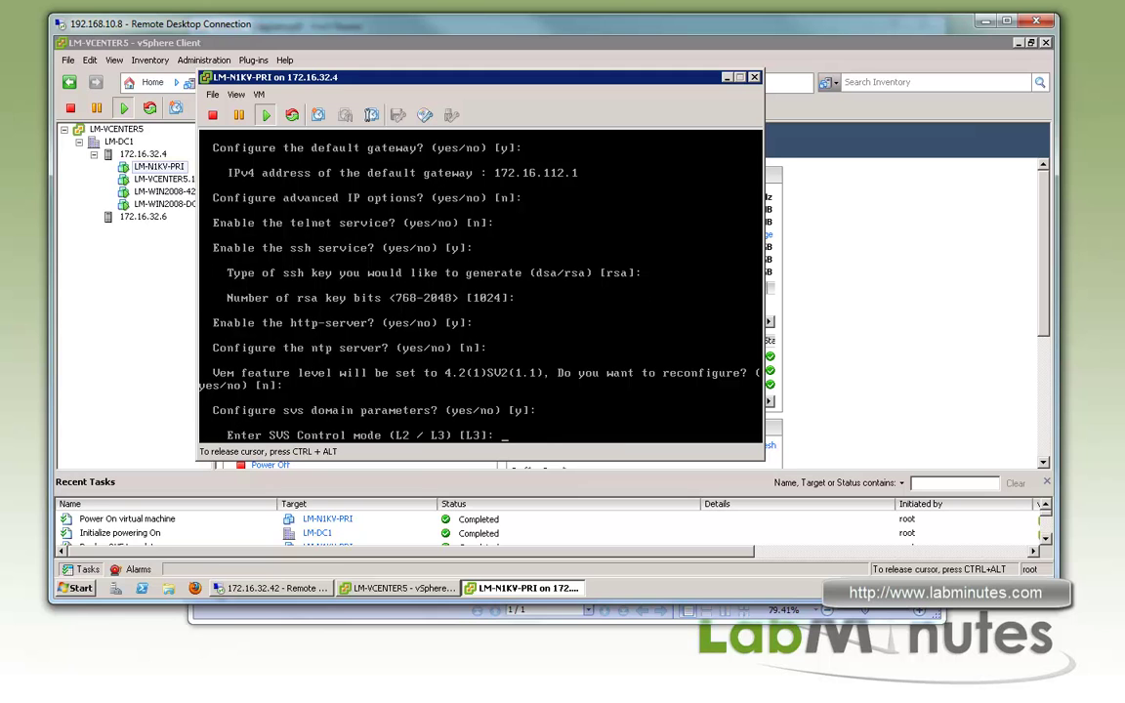
key("Return")
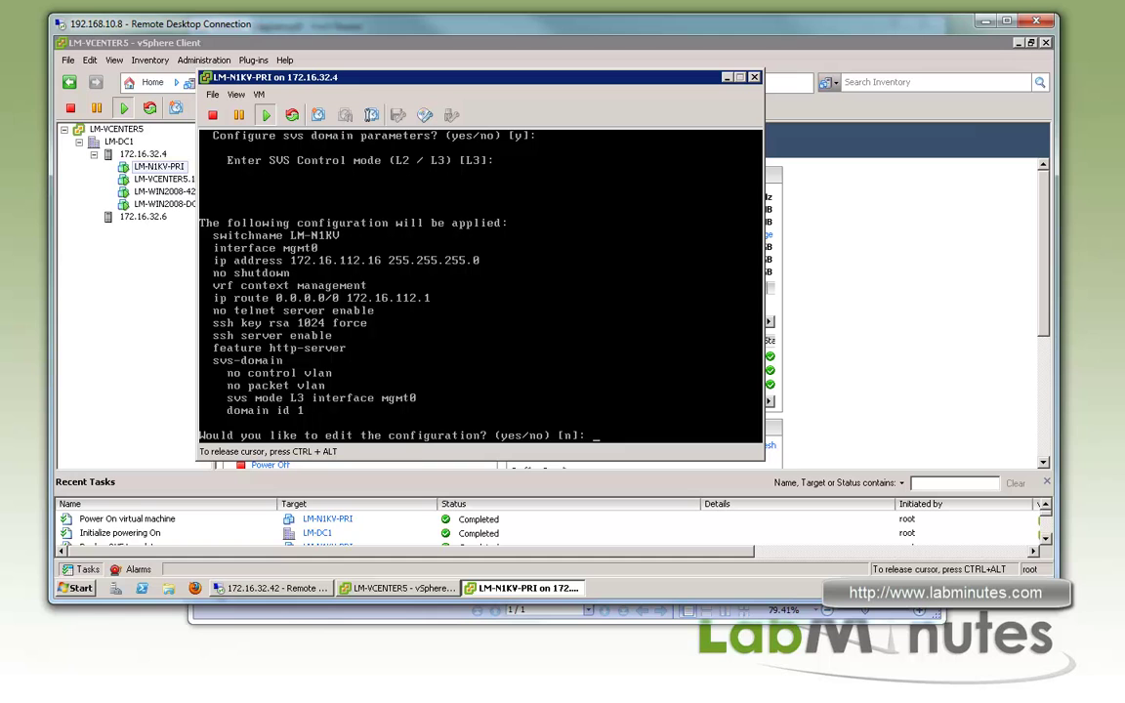
key("Return")
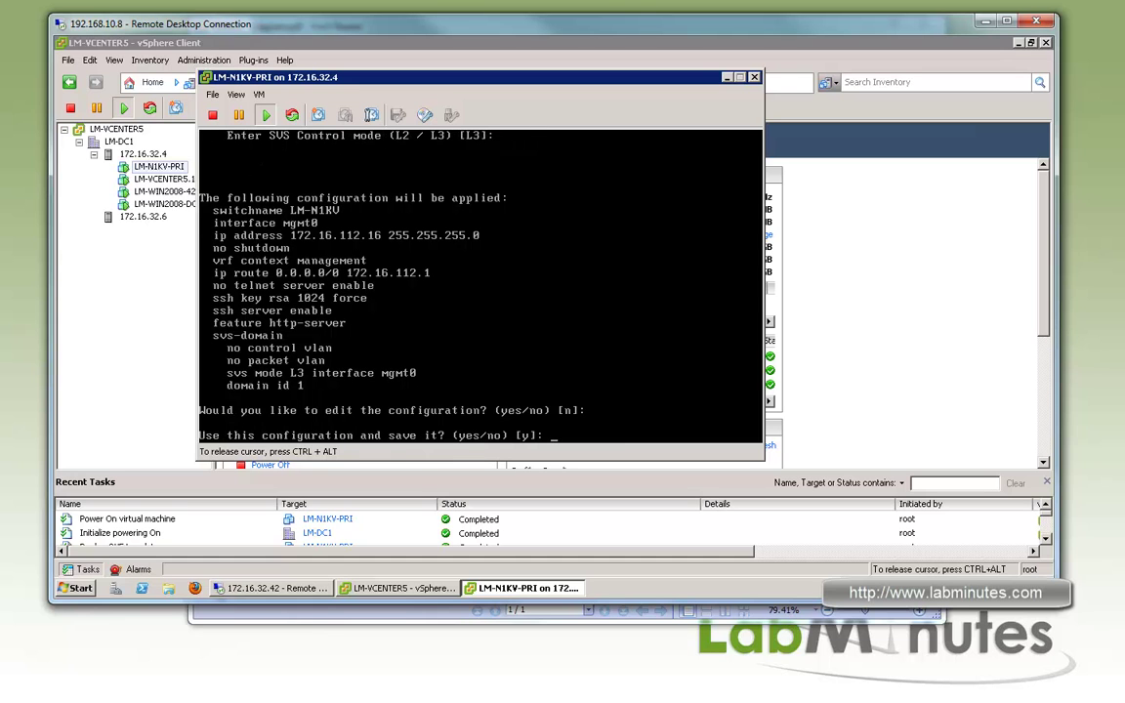
key("Return")
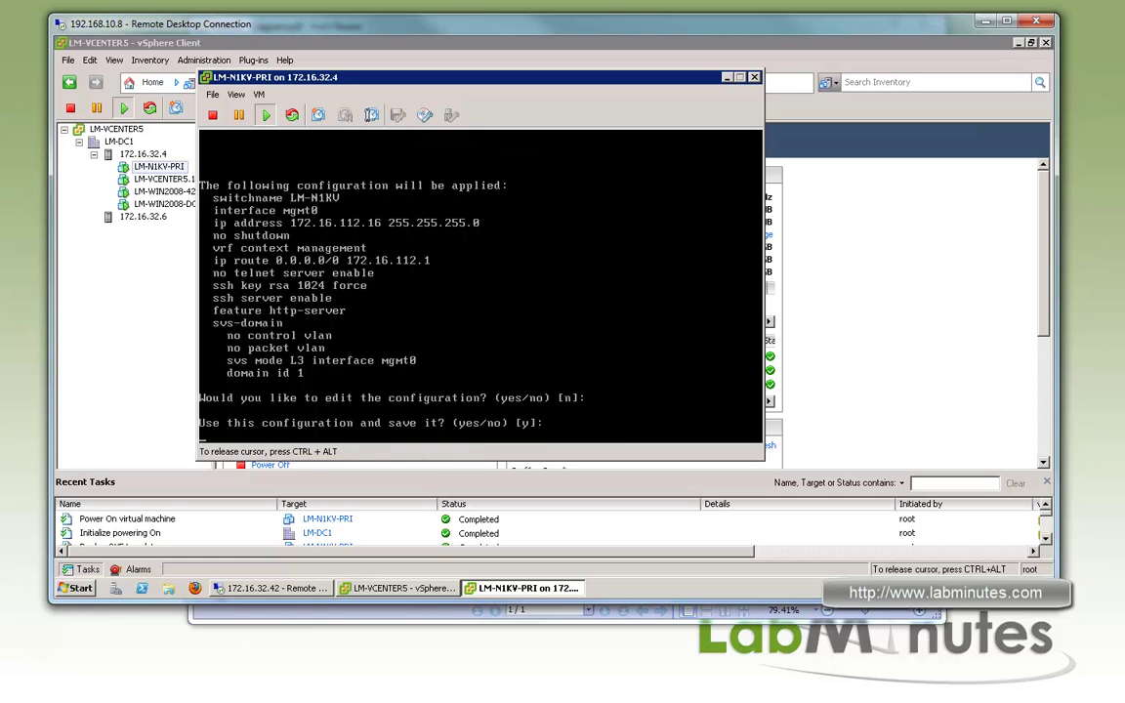
Log in as admin and show the management VRF interface brief
type("admin")
key("Return")
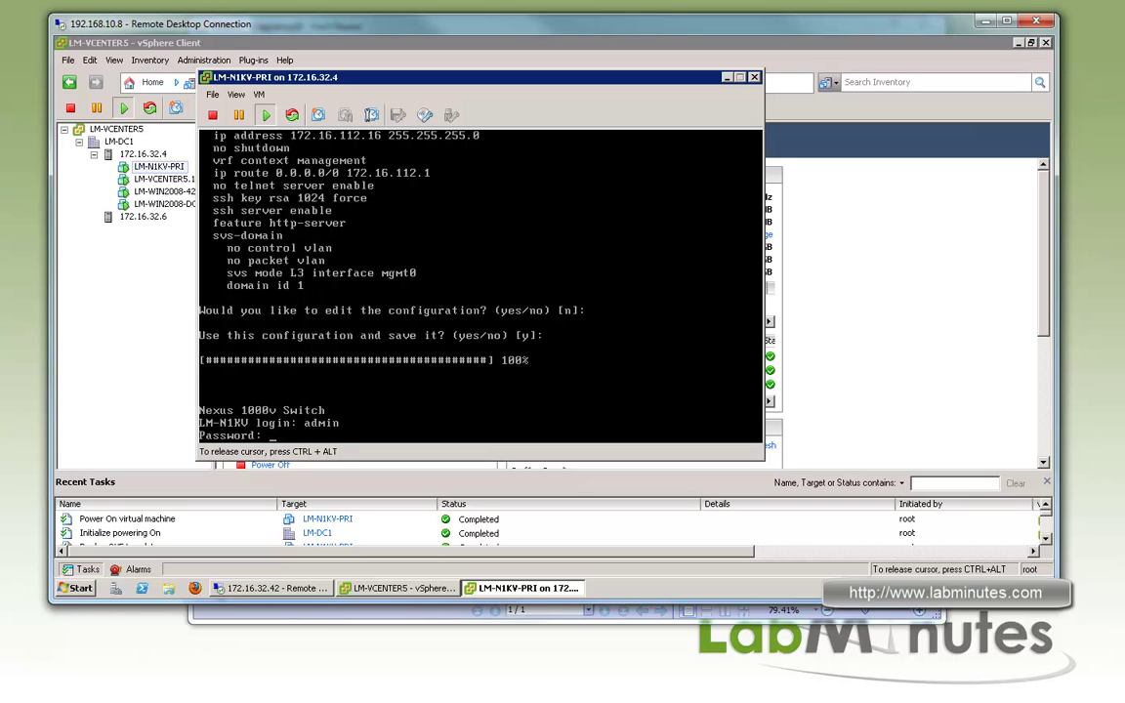
key("Return")
key("Return")
key("Return")
key("Return")
key("Return")
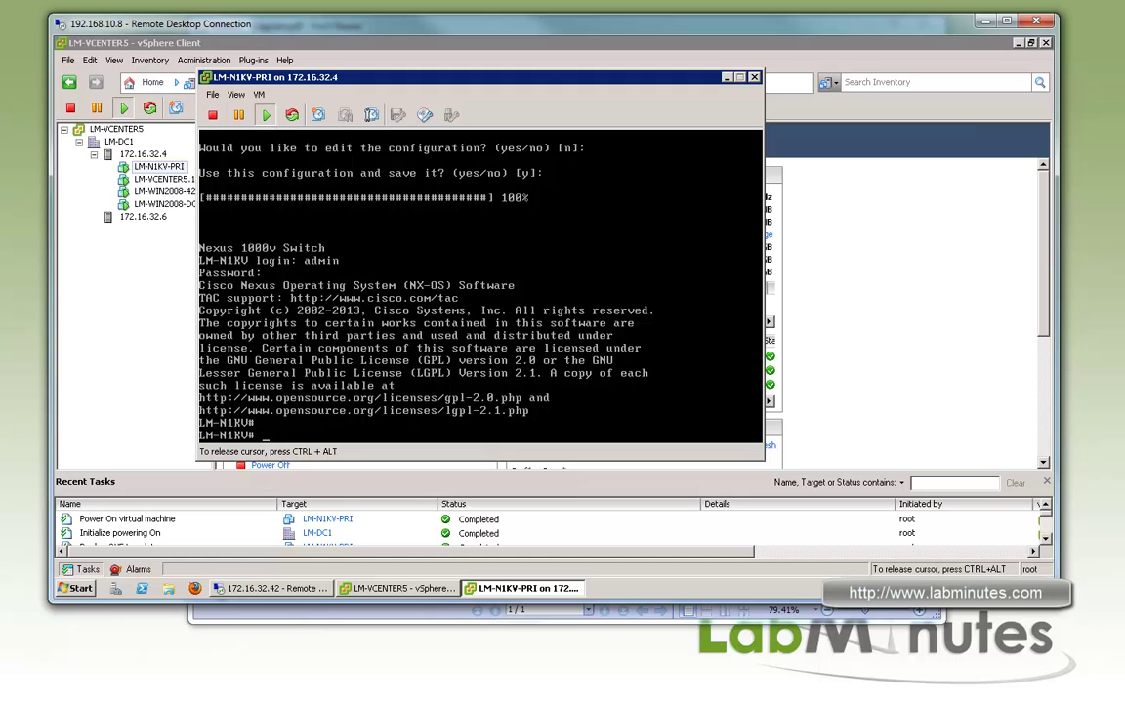
type("sh ip in t")
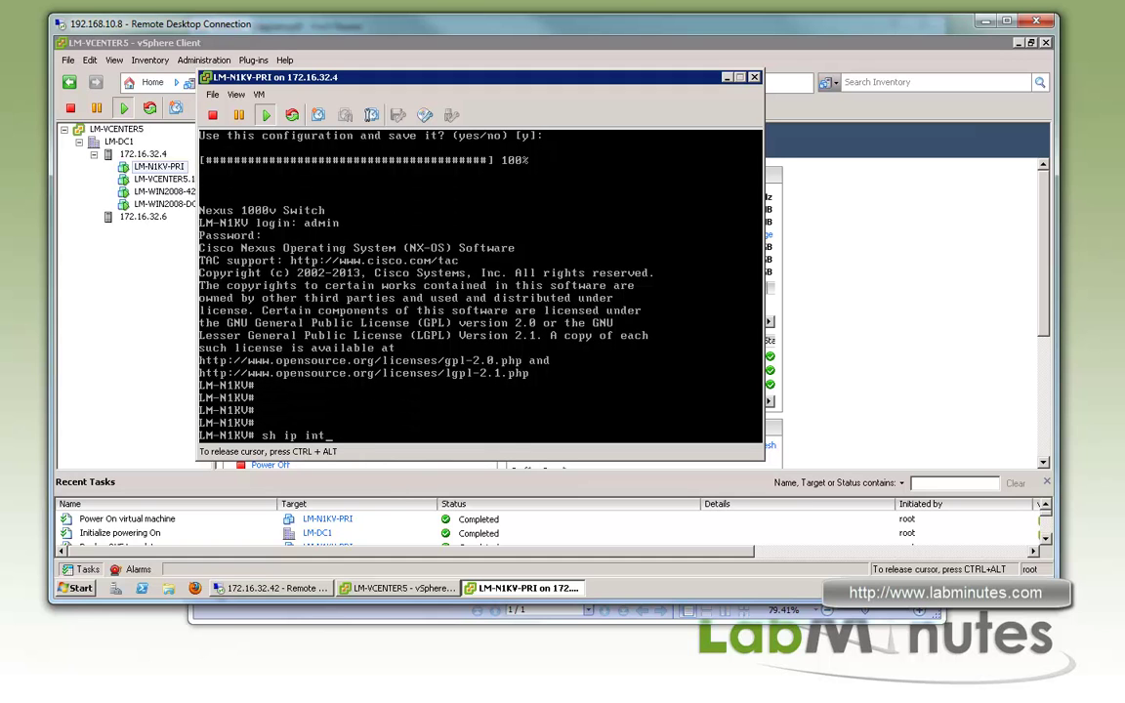
type("br vrf management")
key("Return")
key("Return")
key("Return")
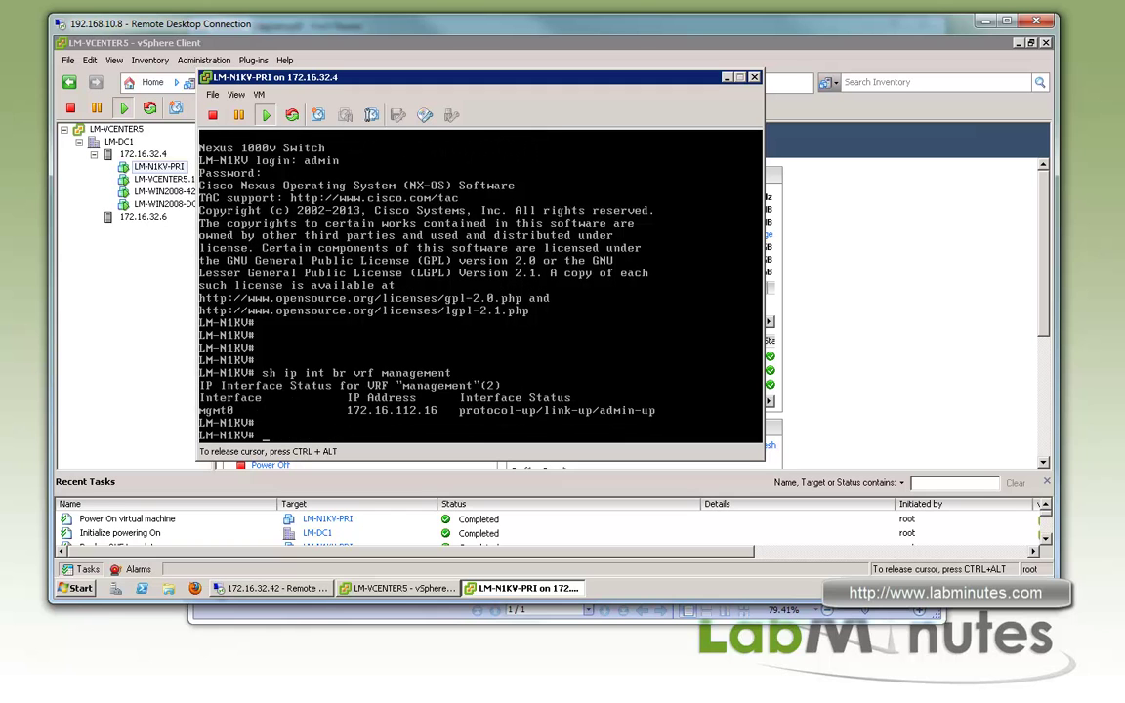
Ping gateway 172.16.112.1 over the management VRF and display the running configuration
type("ping ")
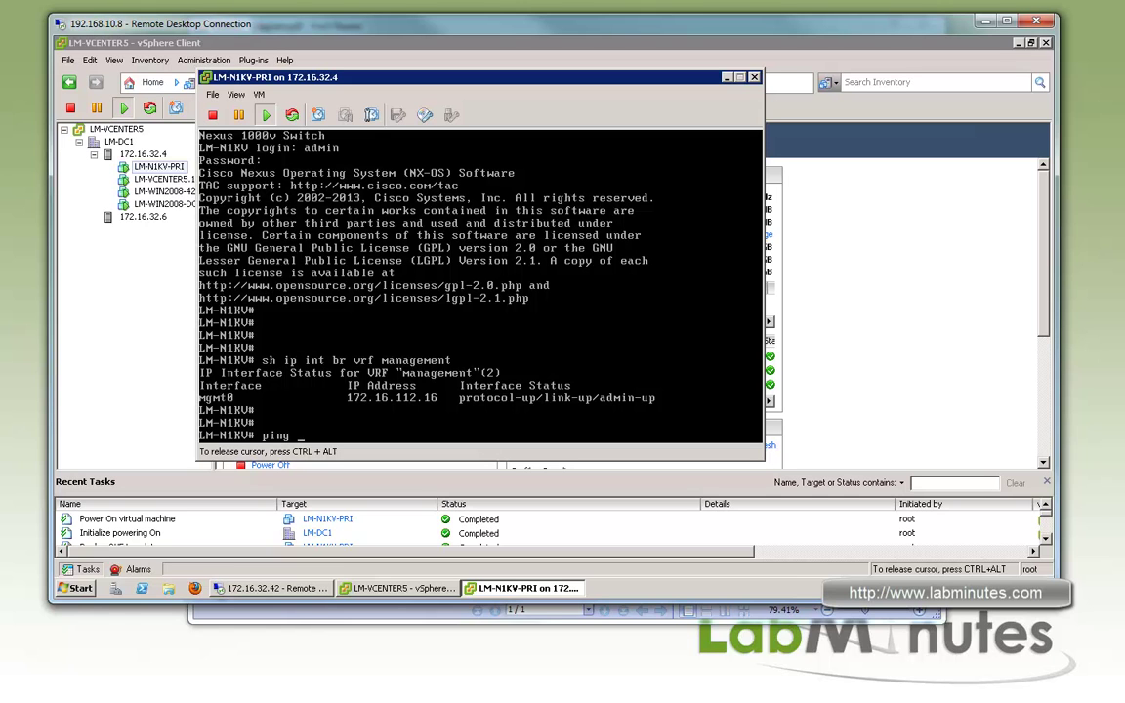
type("172.16.112.1 vrf management")
key("Return")
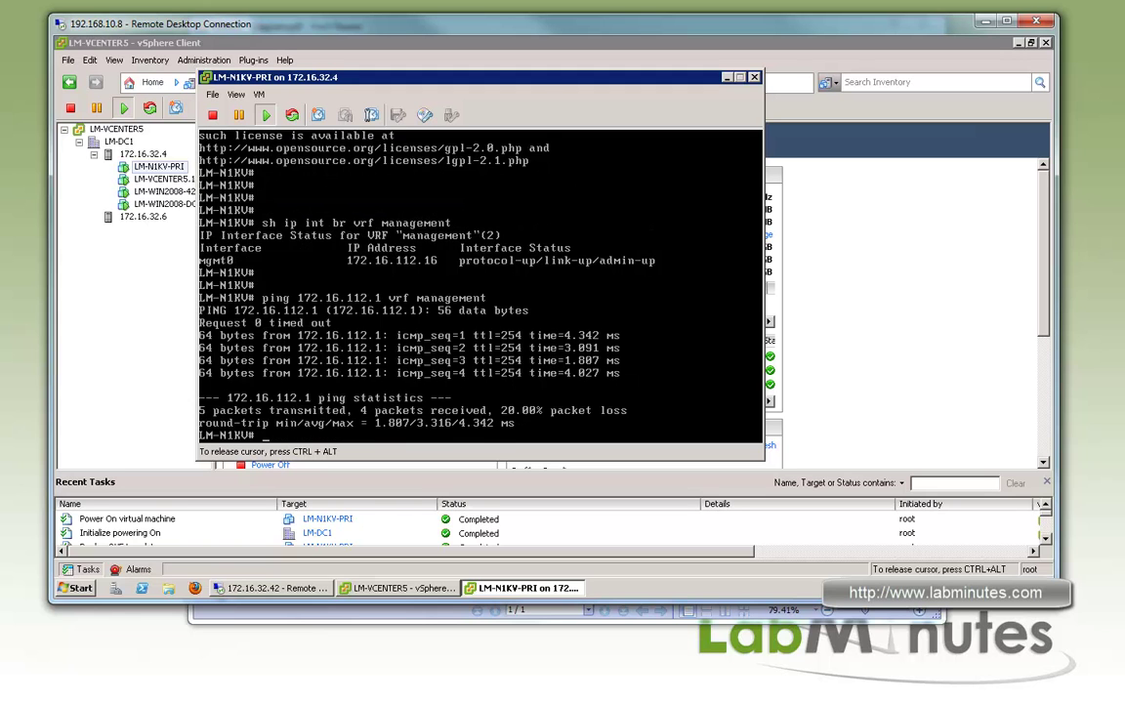
key("Return")
key("Return")
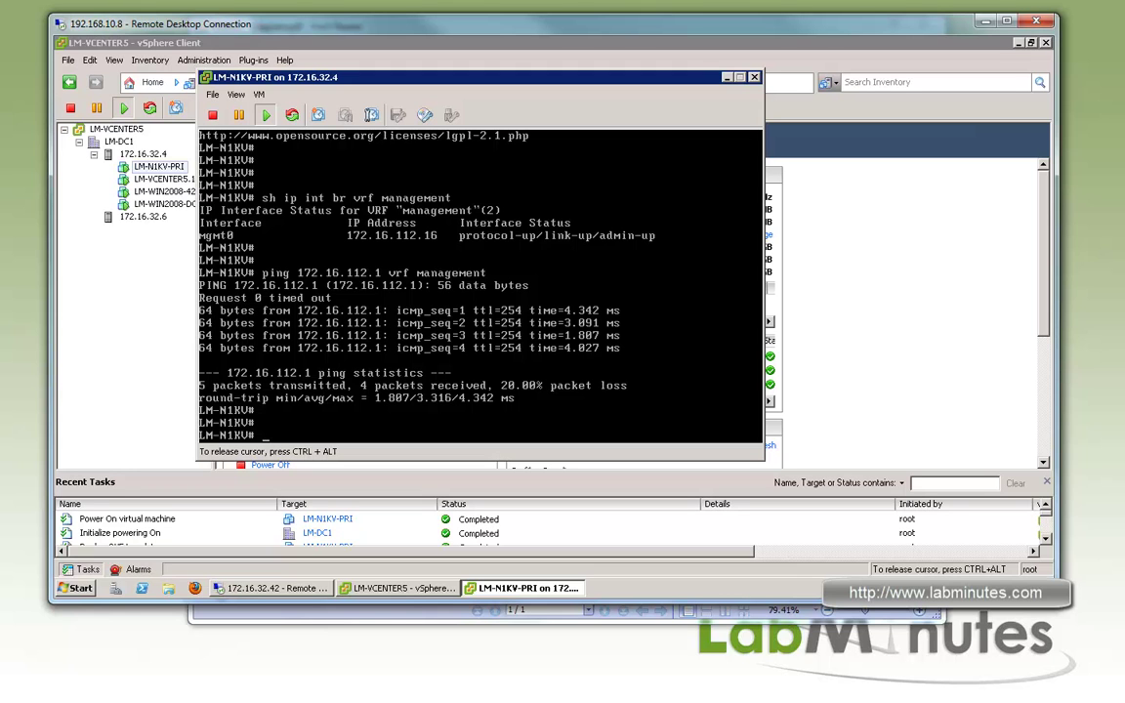
type("sh run")
key("Return")
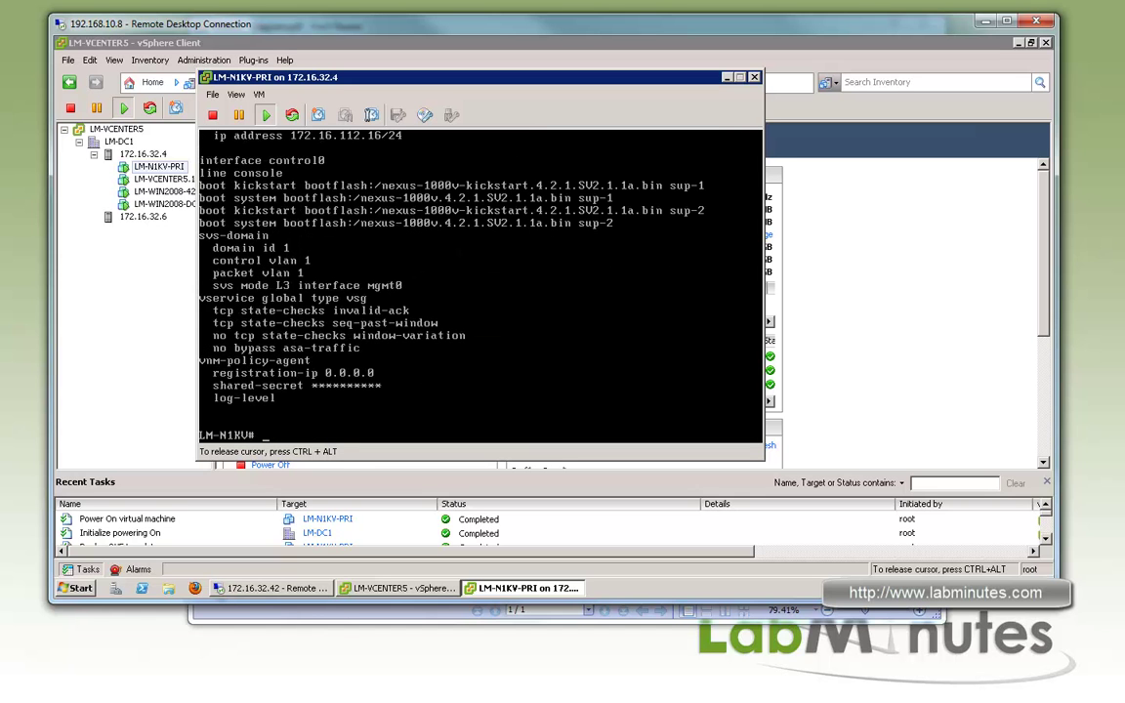
key("ctrl+alt")
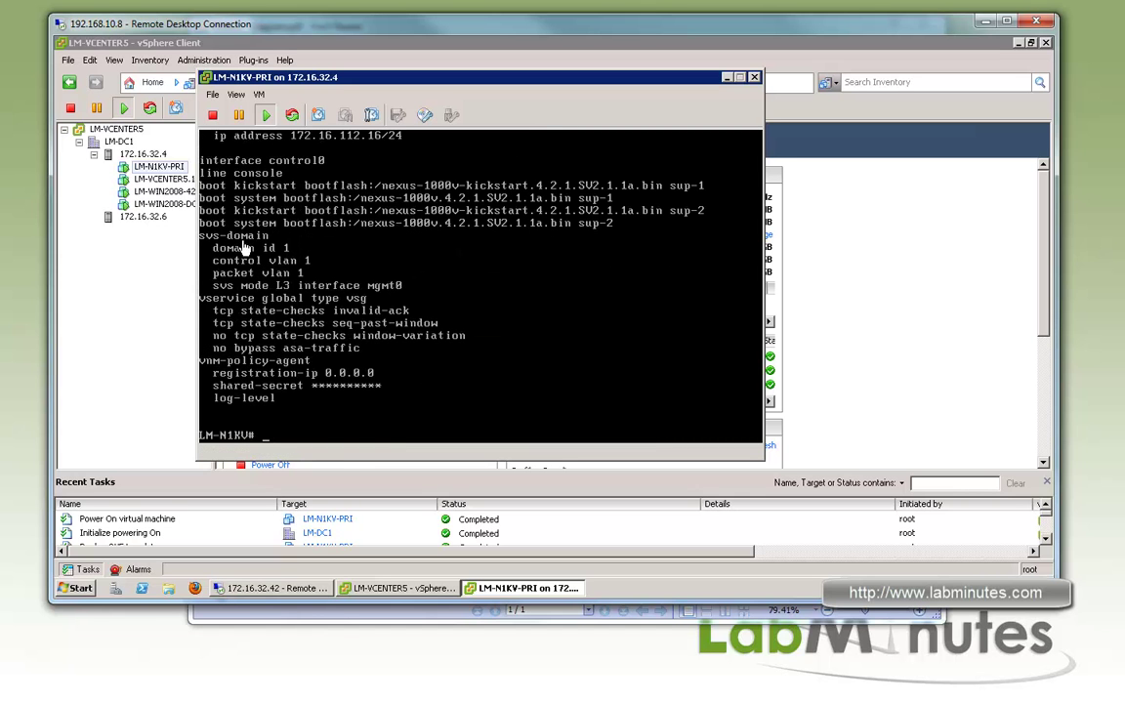
Enter configuration mode, then svs-domain, and set the control VLAN to 2
left_click(298, 247)
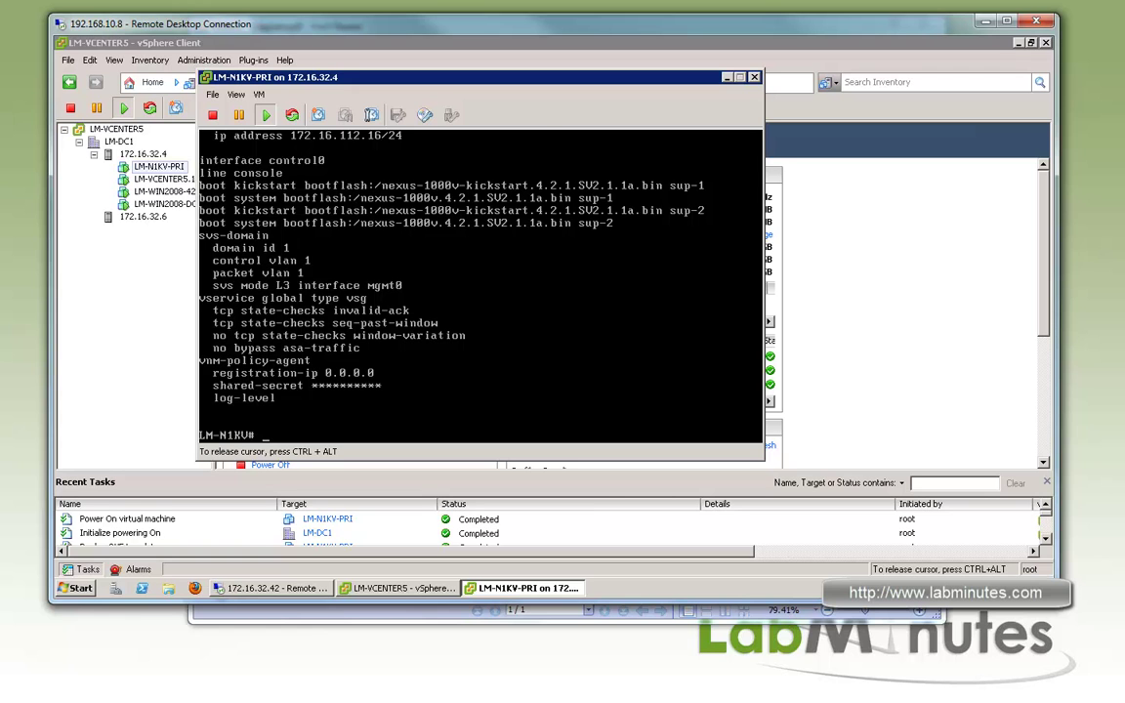
type("conf t")
key("Return")
type("svs-domain")
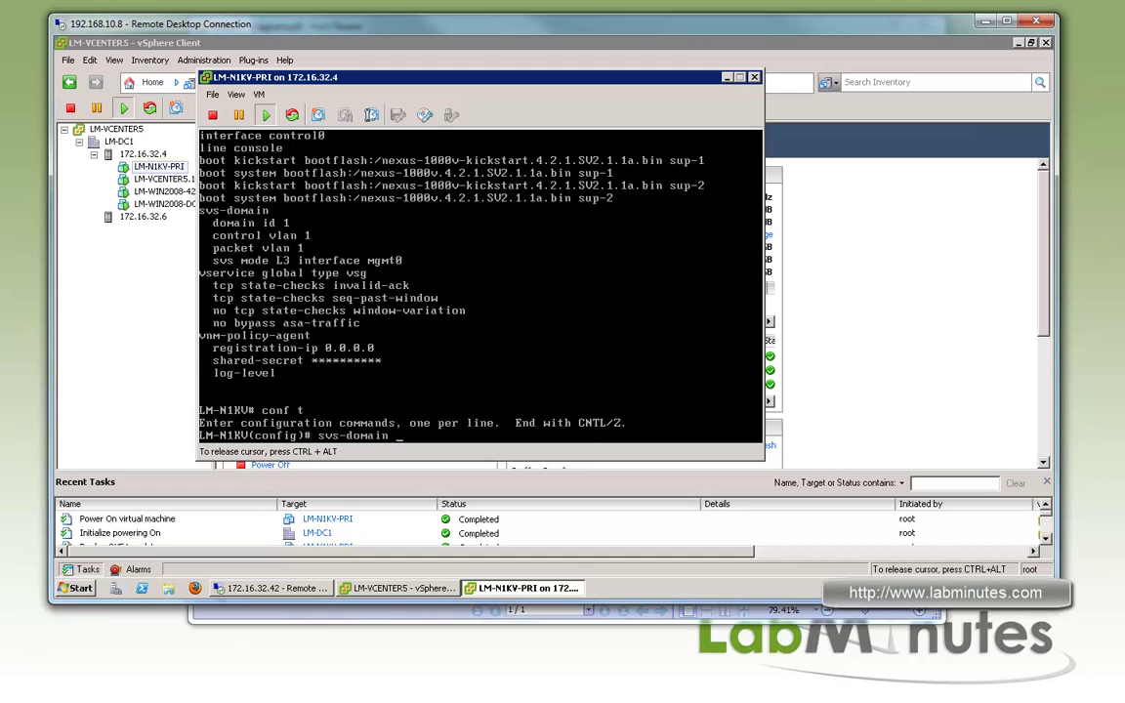
key("Return")
type("control vlan 2")
key("Return")
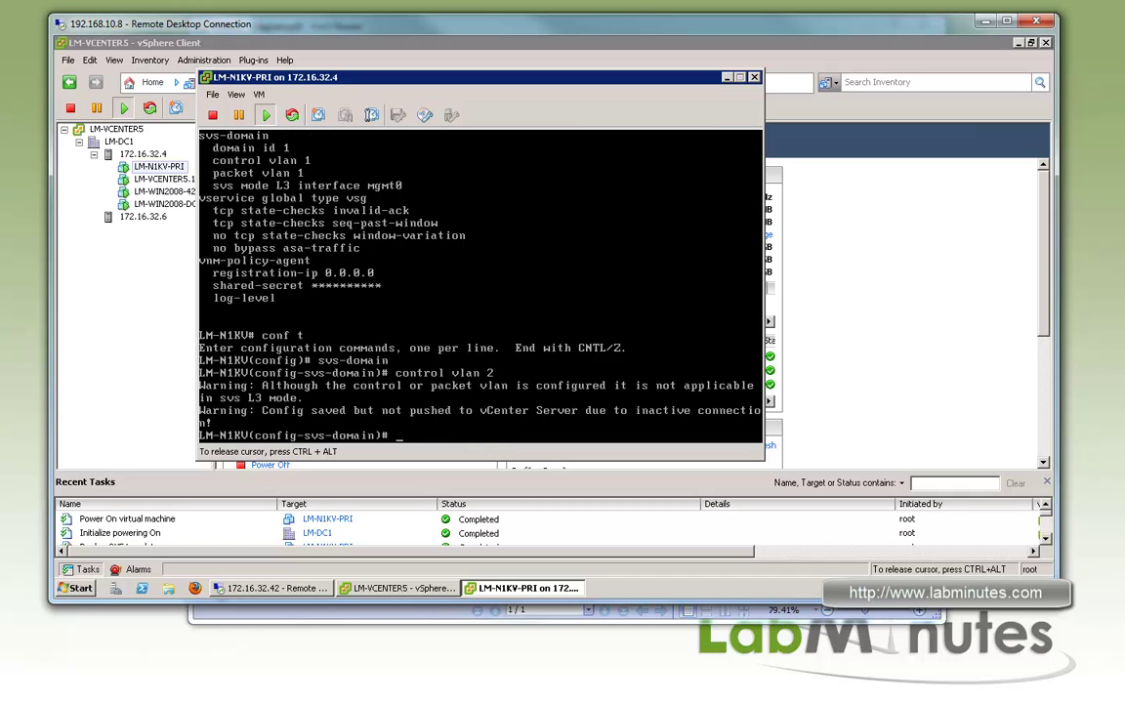
Set the control VLAN back to 1 and show the running configuration with 'sh run'
key("ctrl+alt")
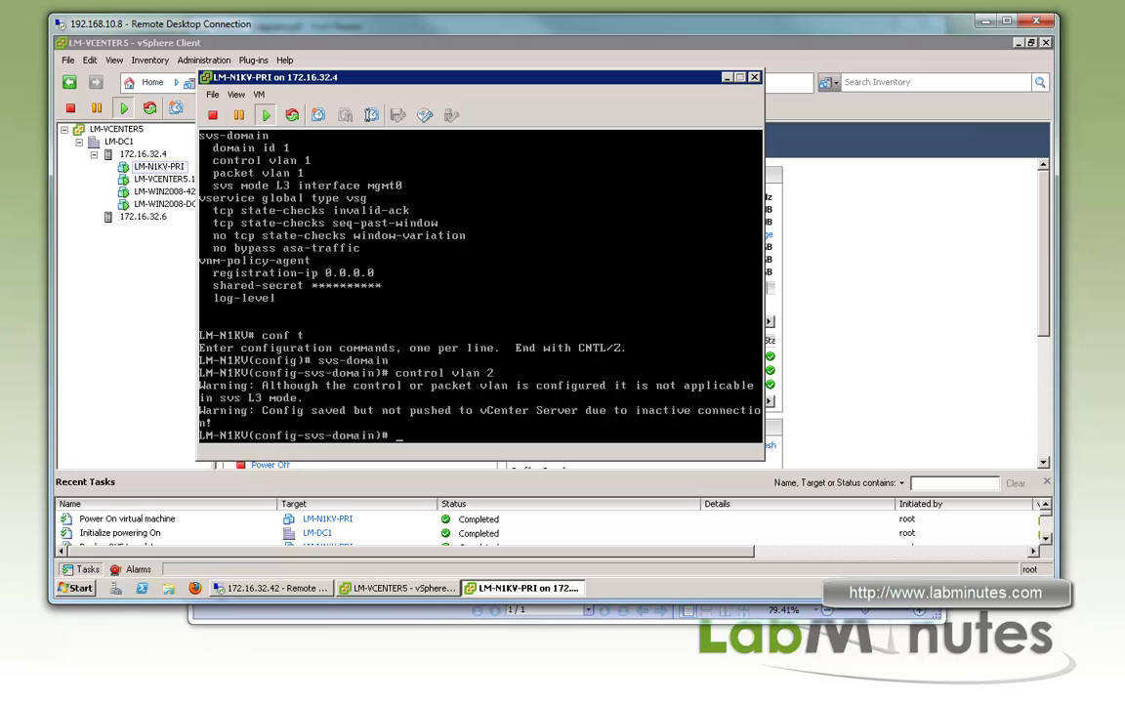
left_click(369, 402)
type("control vlan 1")
key("Return")
key("Up")
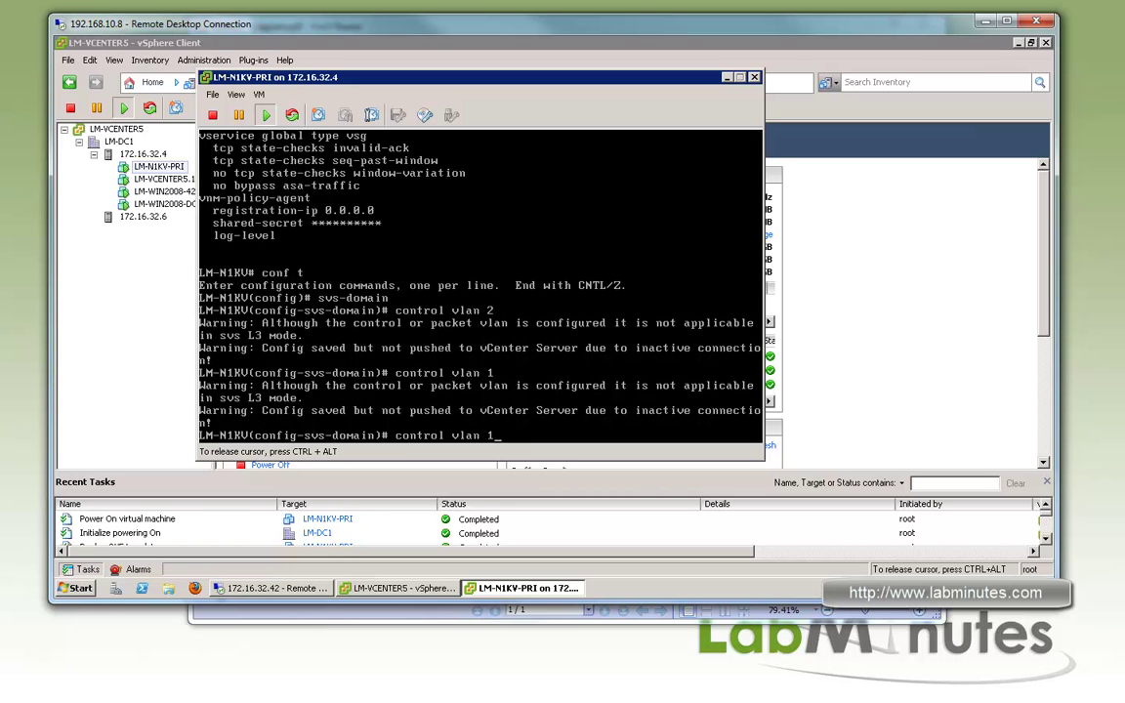
key("ctrl+u")
key("Return")
type("sh run")
key("Return")
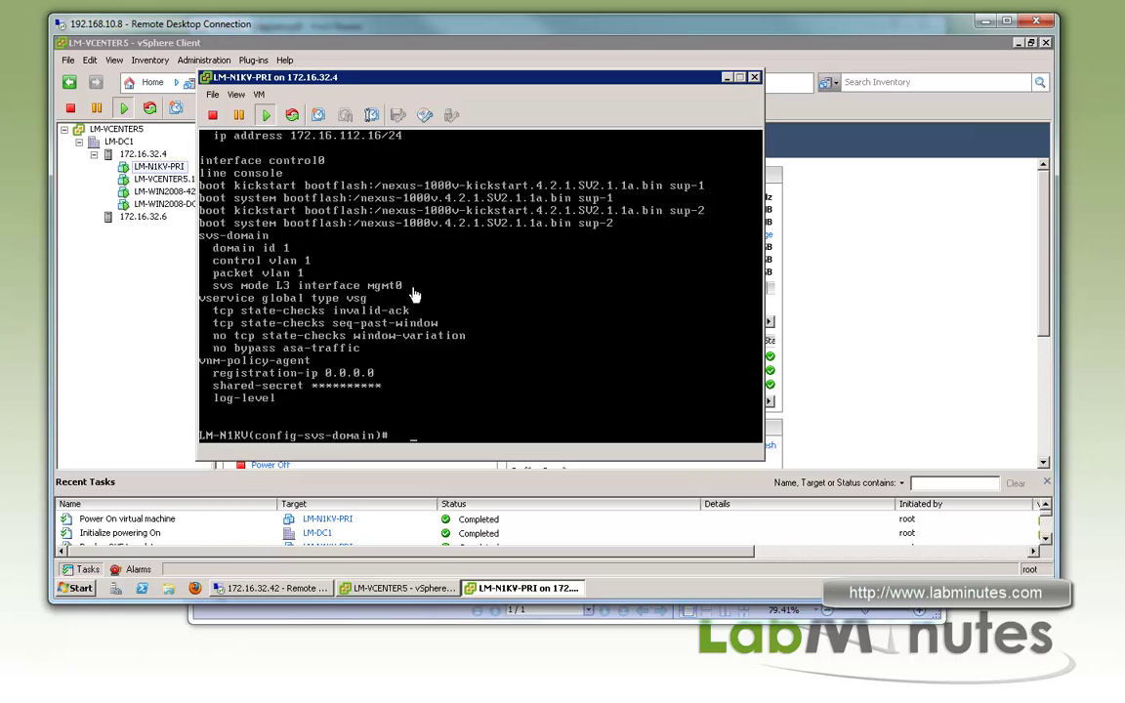
Show control0's running configuration with 'sh run int control 0'
left_click(392, 259)
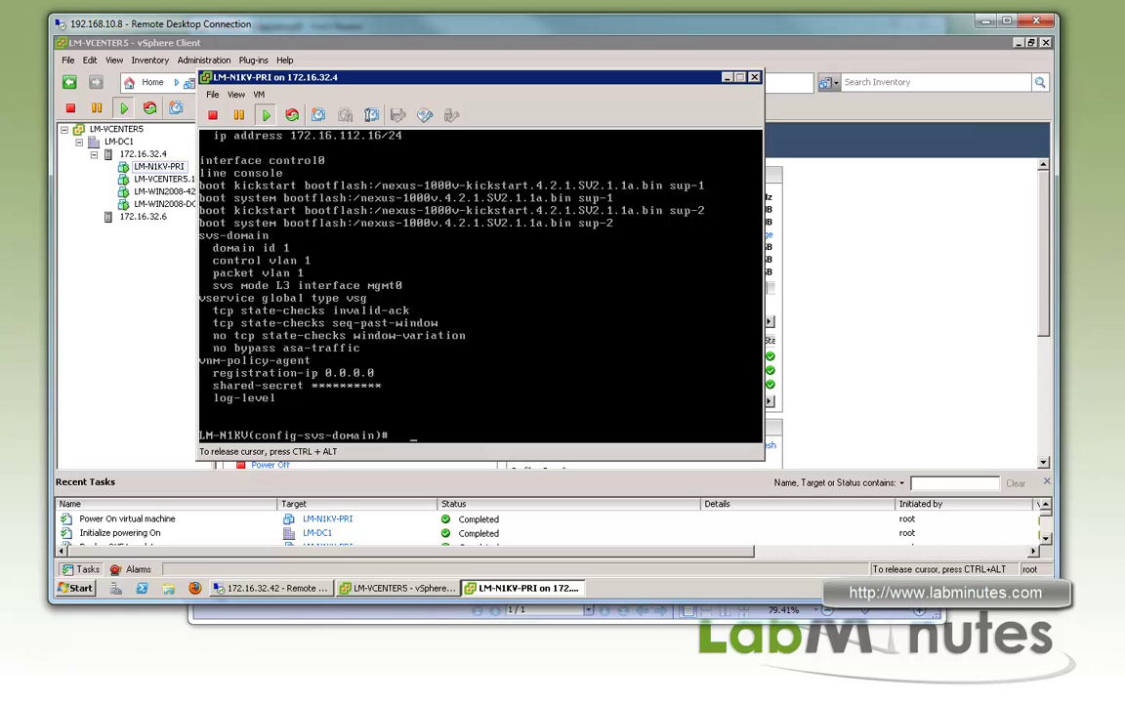
type("svs mode")
key("BackSpace")
key("BackSpace")
key("BackSpace")
key("BackSpace")
key("BackSpace")
key("BackSpace")
key("BackSpace")
key("BackSpace")
key("BackSpace")
type("sh run int control 0")
key("Return")
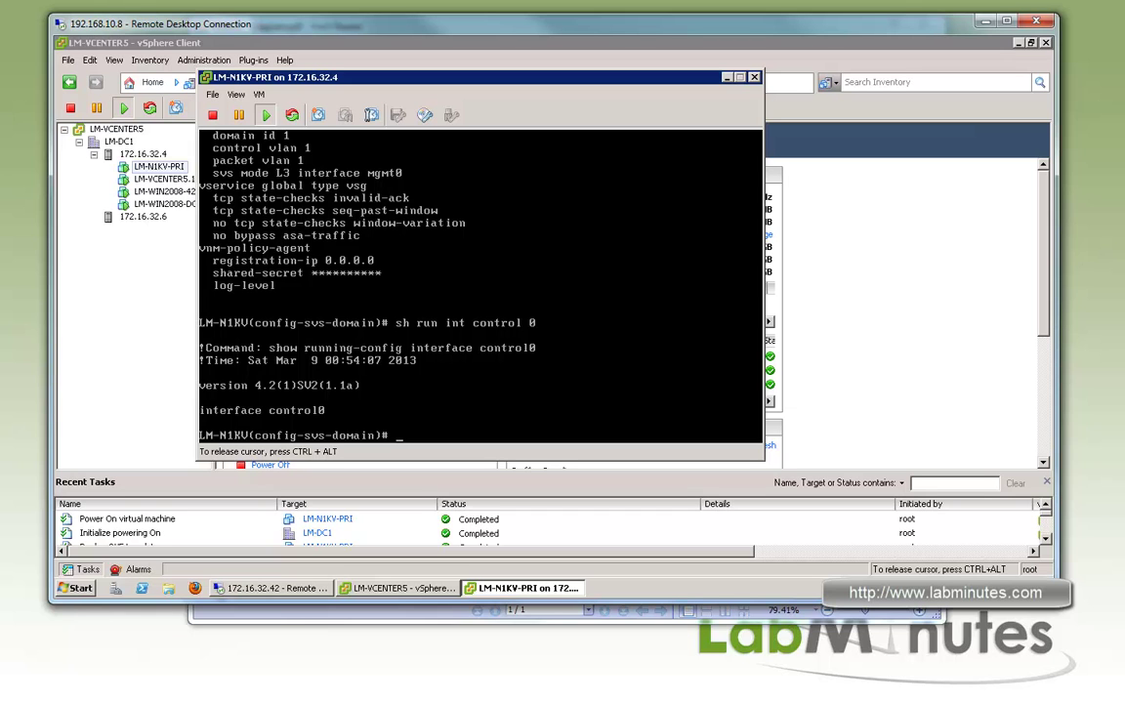
Explore the 'svs mode l3 interface control0' help options, then discard the command unapplied
type("svs mode l")
type("?")
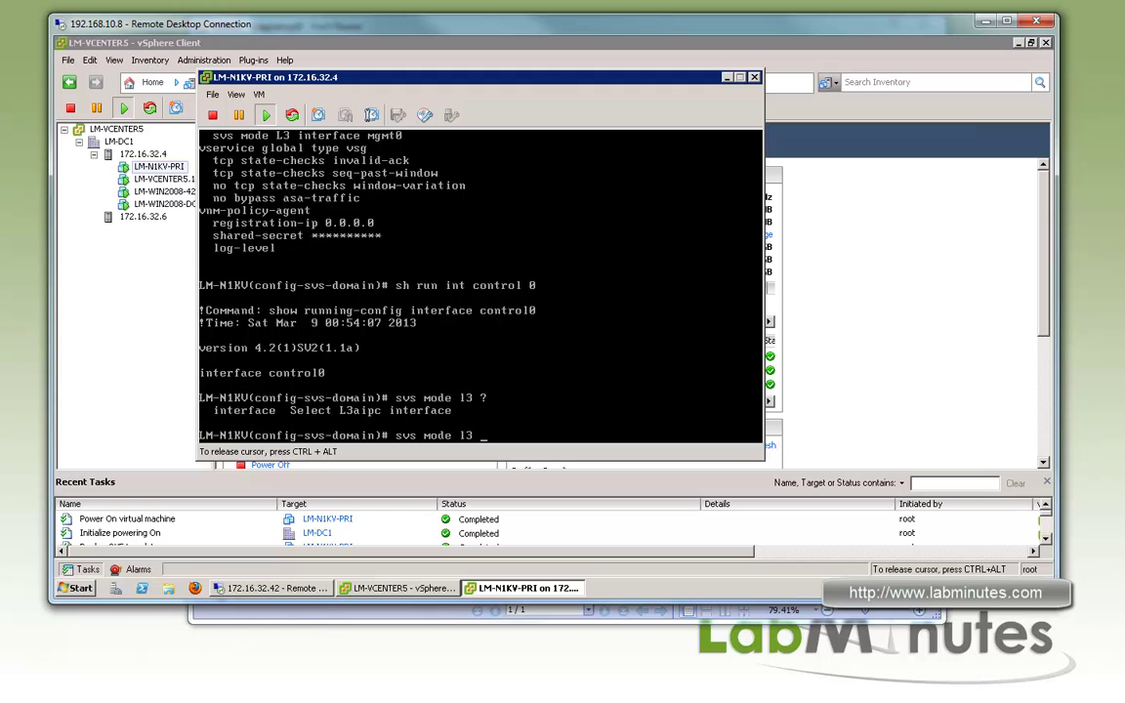
type("interface ?")
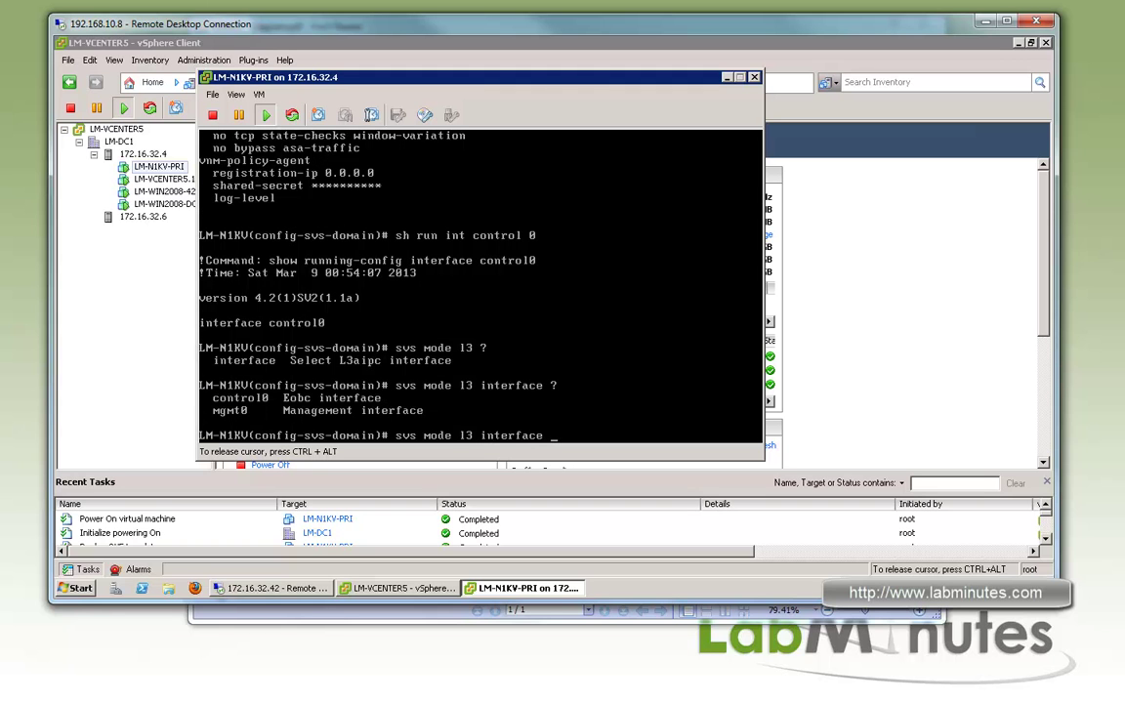
type("control0 ?")
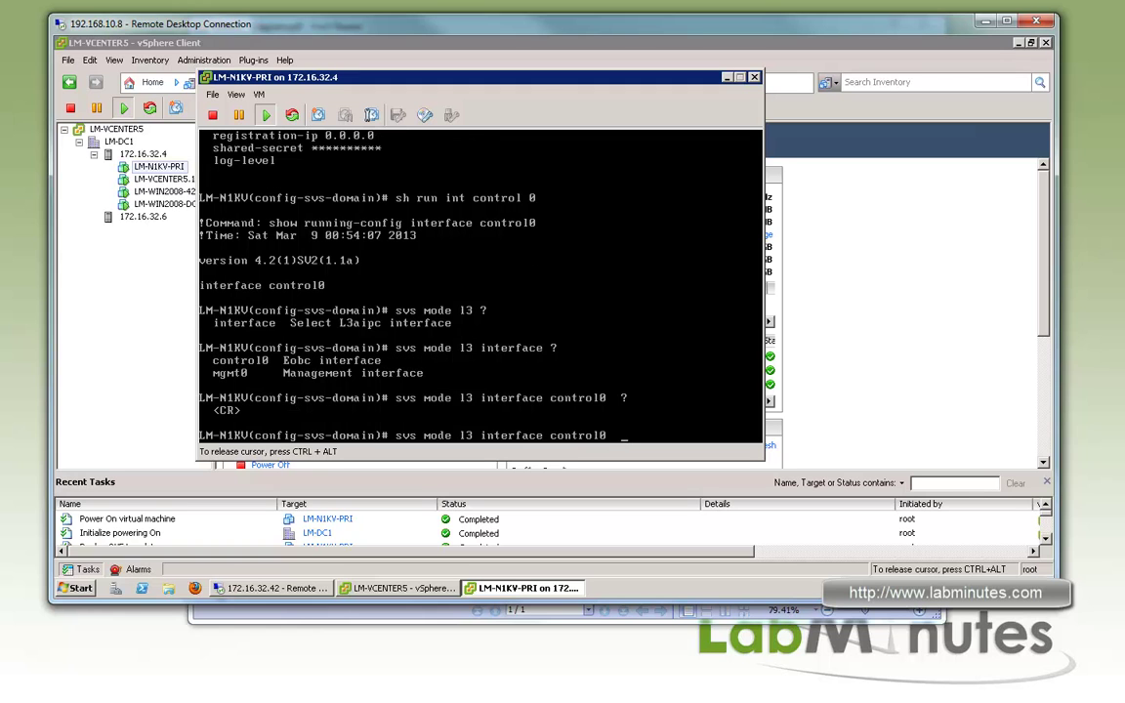
key("ctrl+u")
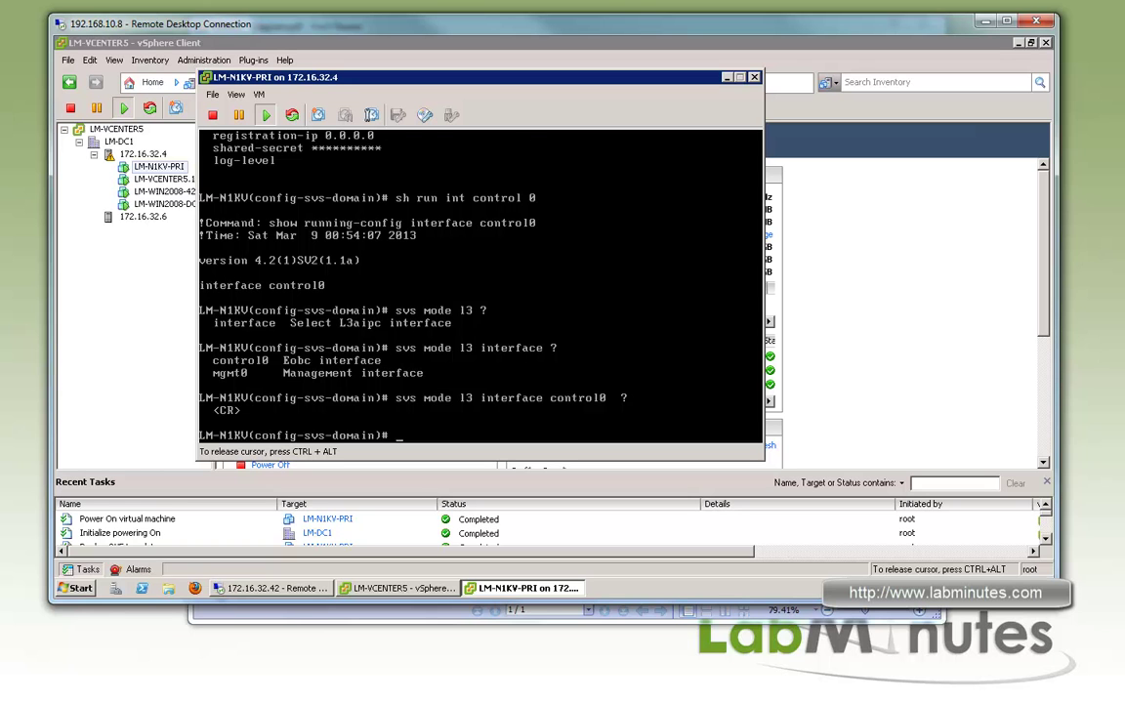
Leave configuration mode and run 'show module' to confirm module 1 is the active VSM
key("Return")
key("Return")
key("Return")
type("exi")
key("Return")
key("ctrl+z")
key("Return")
key("Return")
key("Return")
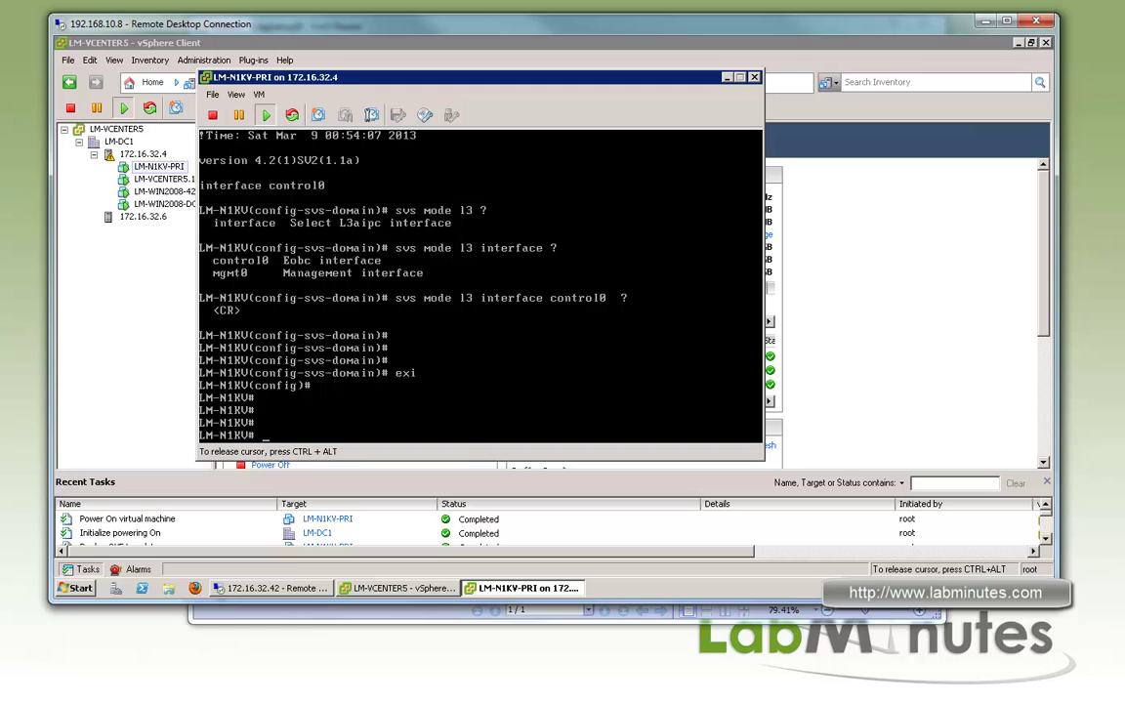
type("sh momd")
type("dul")
key("Return")
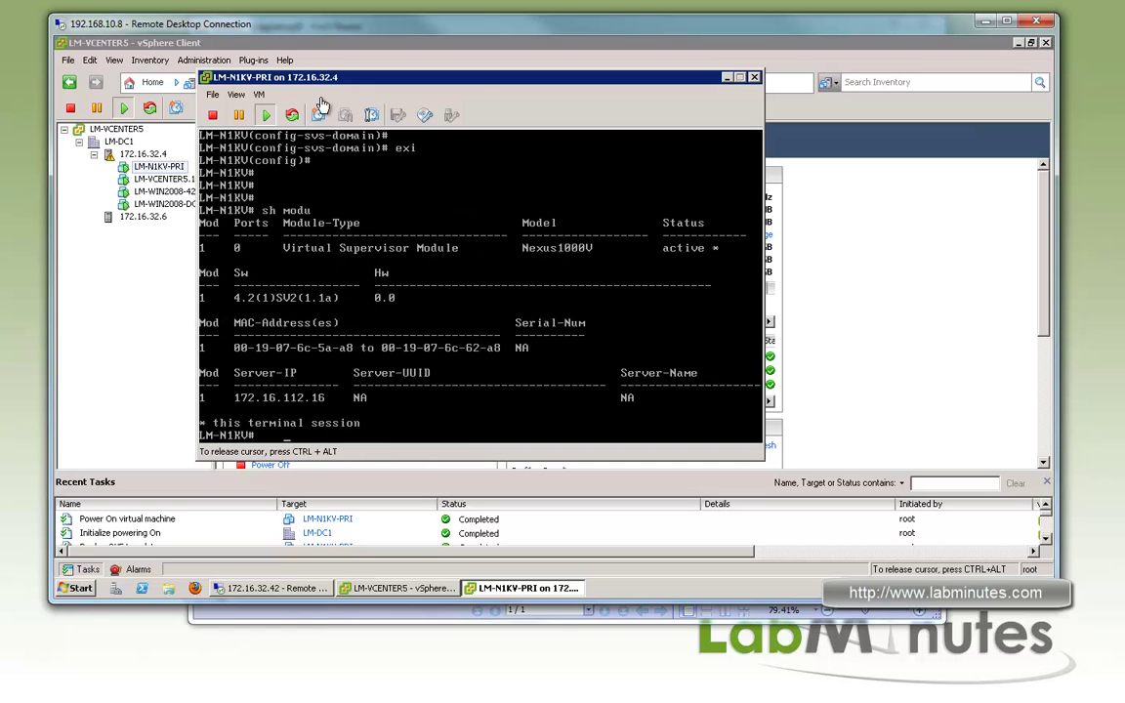
Start Deploy OVF Template, accept the EULA, and name the new VM starting with 'LM-'
left_click(118, 142)
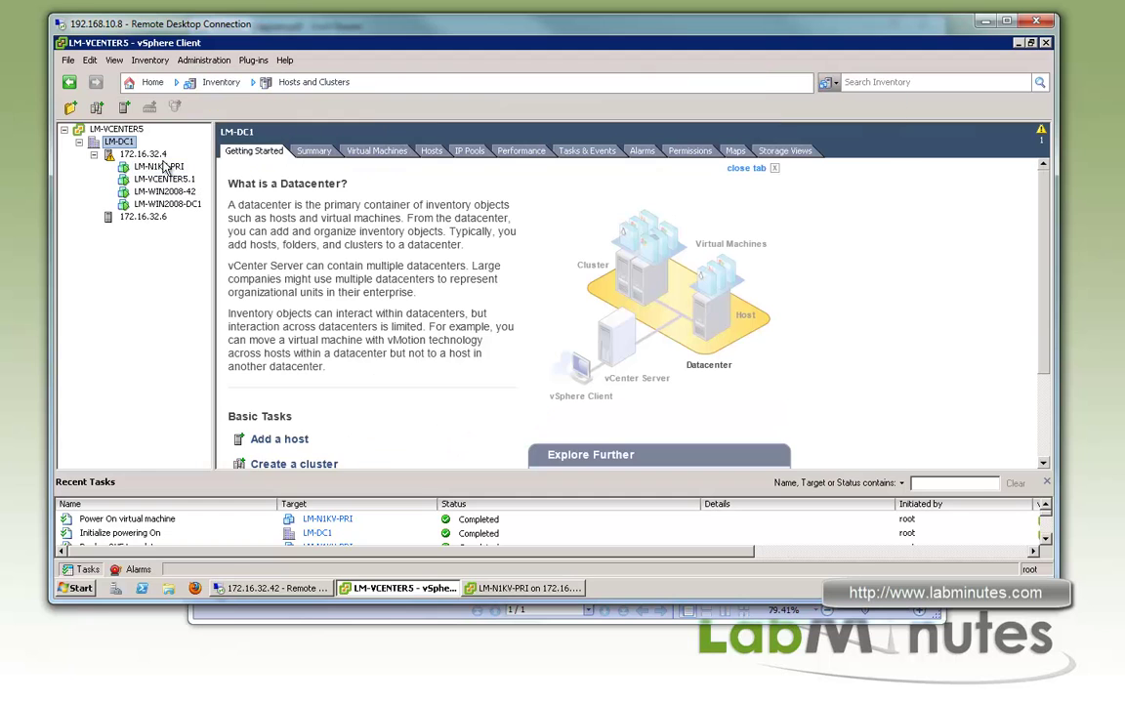
left_click(67, 59)
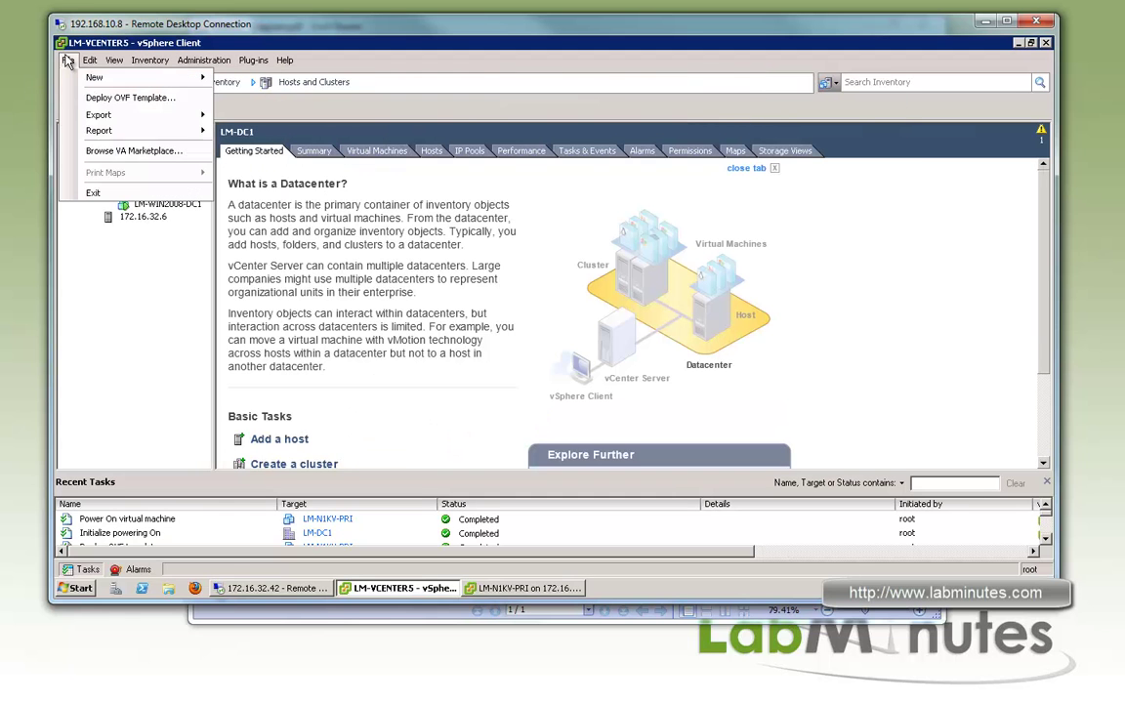
left_click(117, 102)
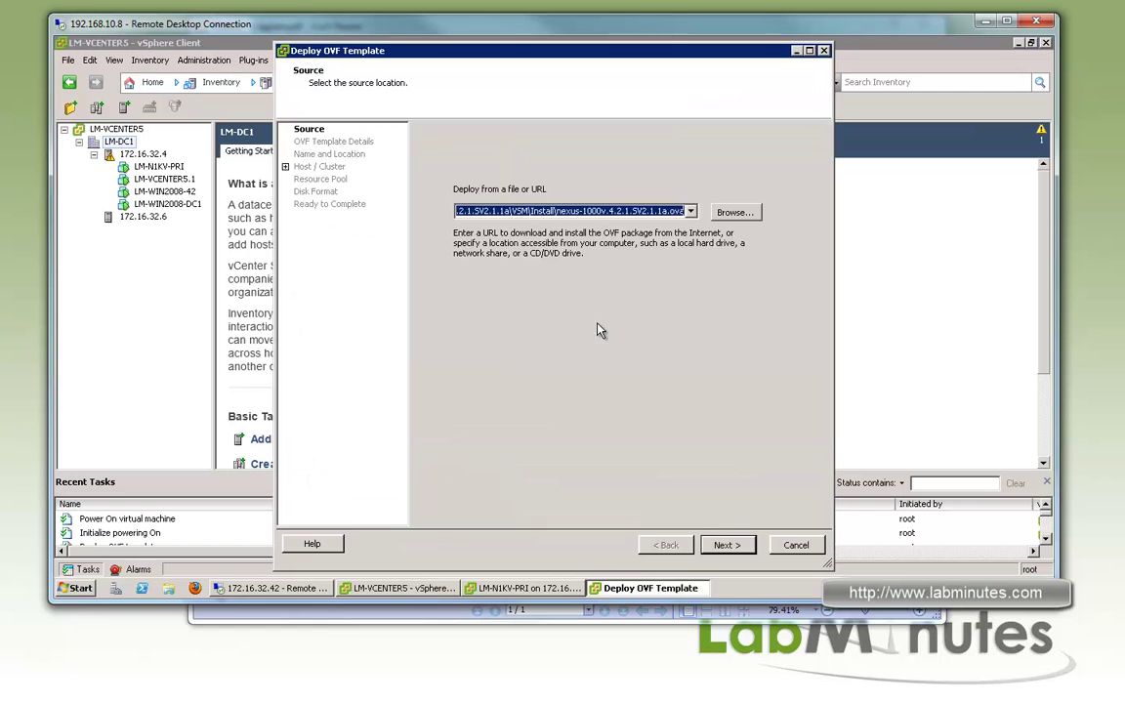
left_click(727, 545)
left_click(452, 517)
left_click(727, 545)
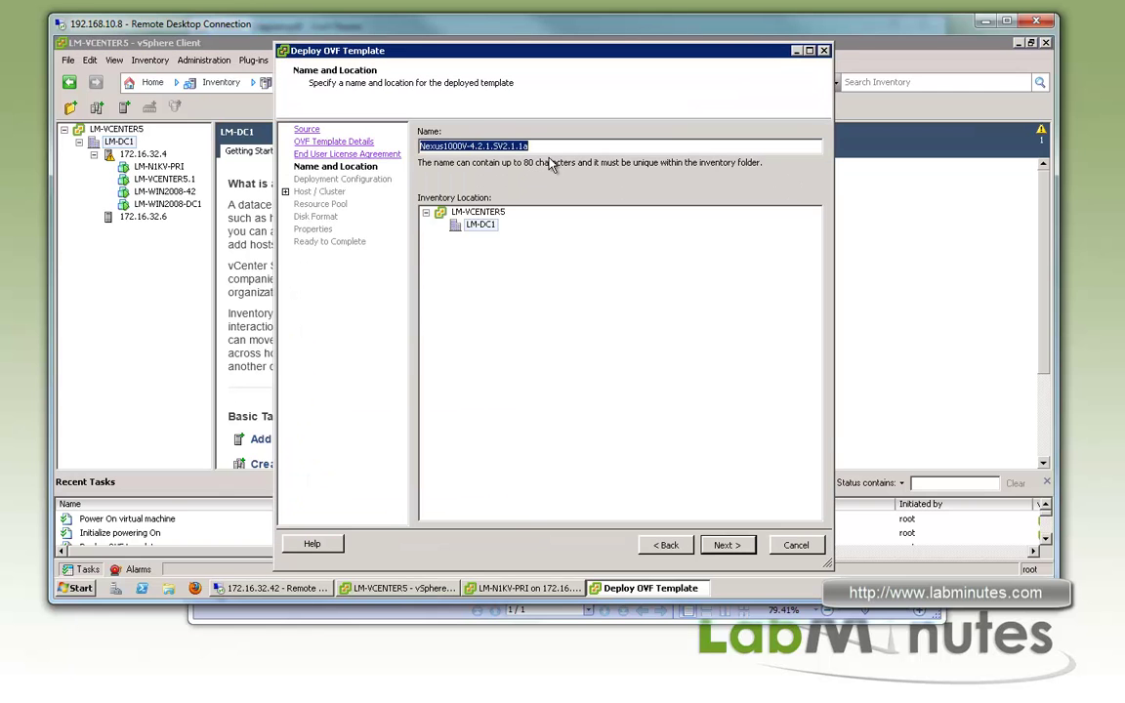
type("LM-N1KV-SEC")
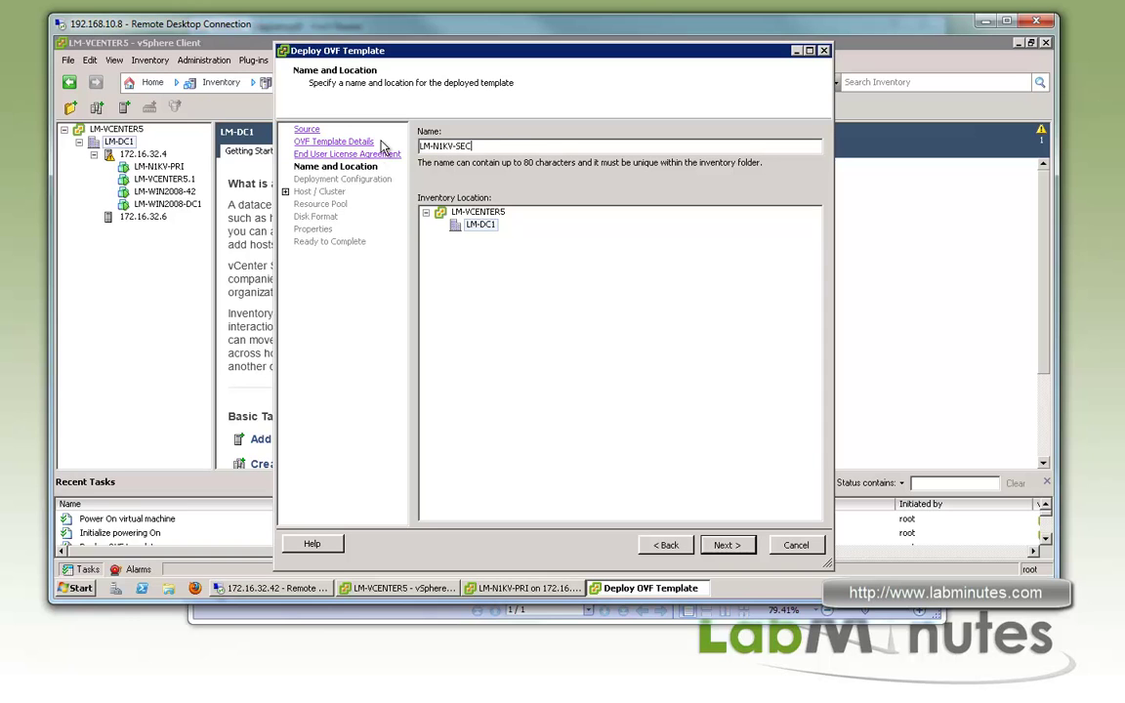
Choose the Nexus 1000V Secondary deployment configuration and host 172.16.32.6
left_click(727, 545)
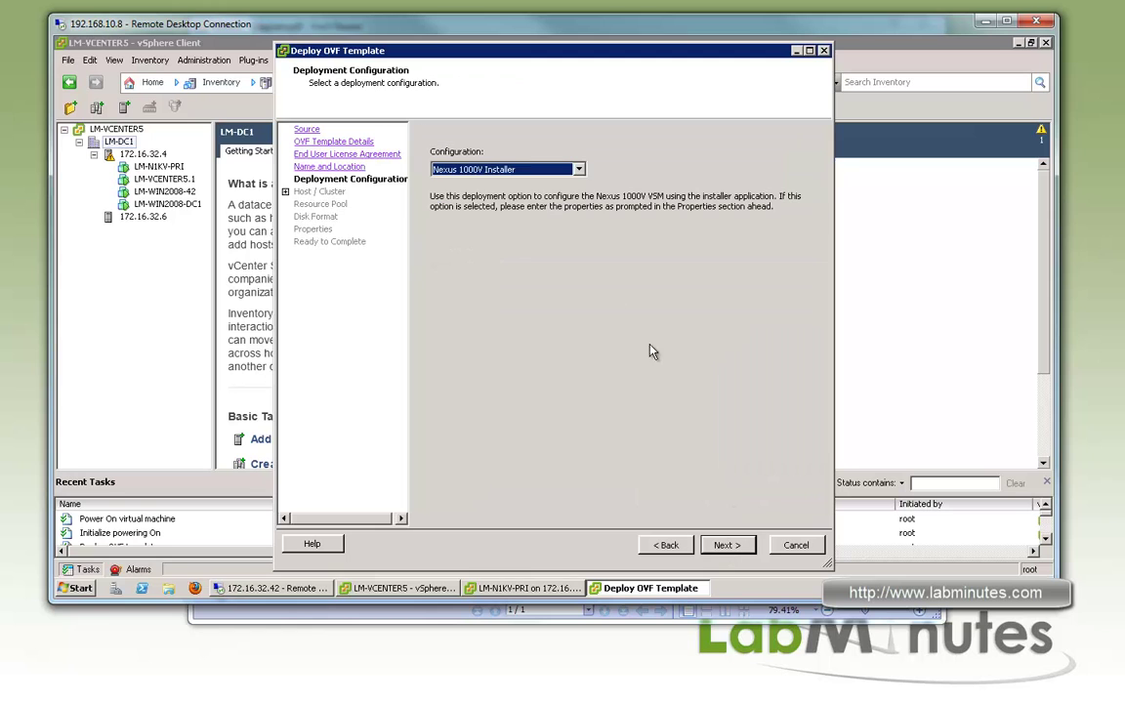
left_click(523, 169)
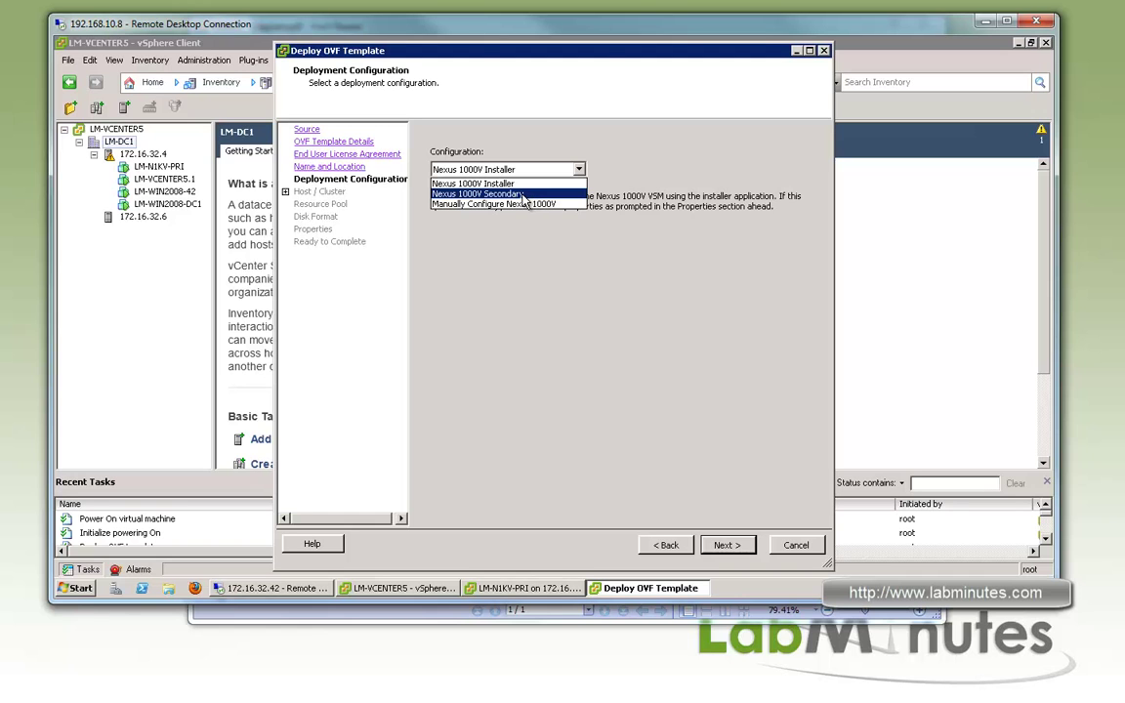
left_click(508, 193)
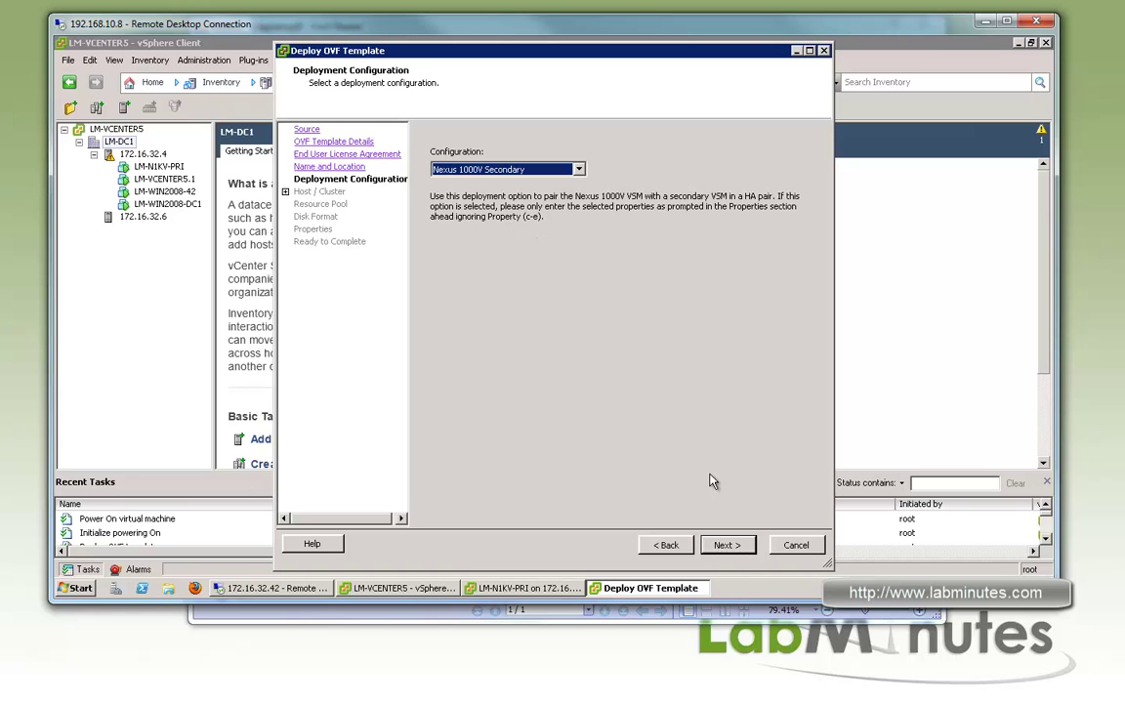
left_click(725, 547)
left_click(485, 156)
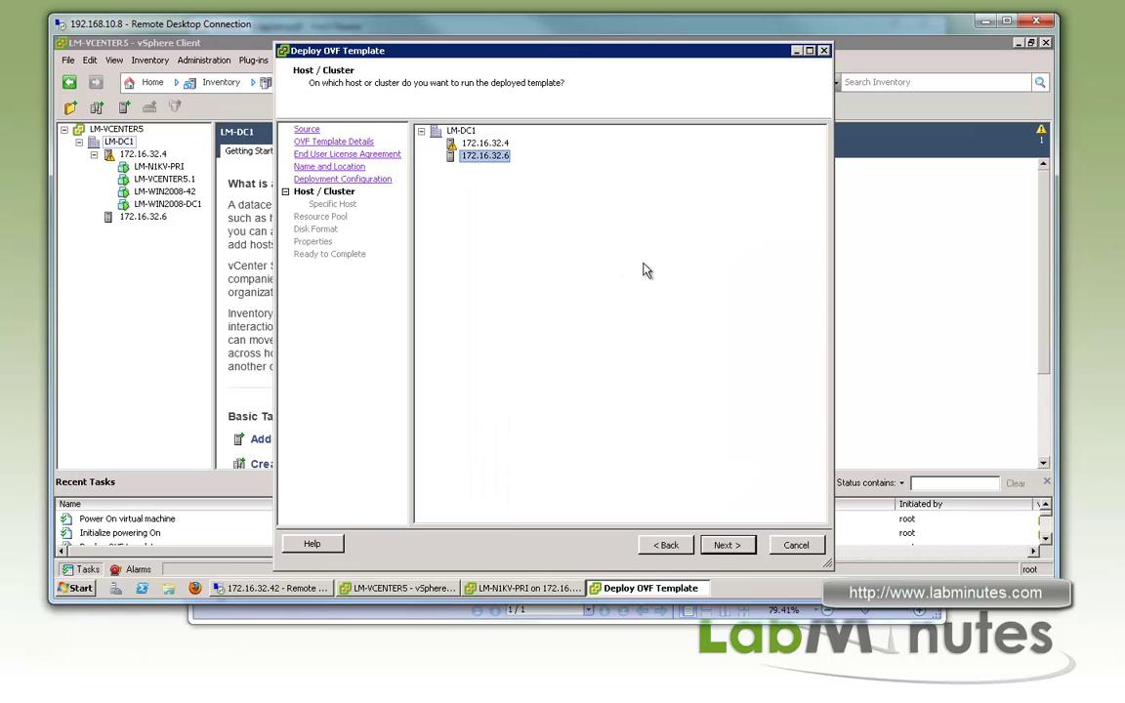
Store the VM on the LM-ISCSI datastore, keeping the default Thick Lazy Zeroed disk format
left_click(728, 545)
left_click(586, 184)
left_click(728, 545)
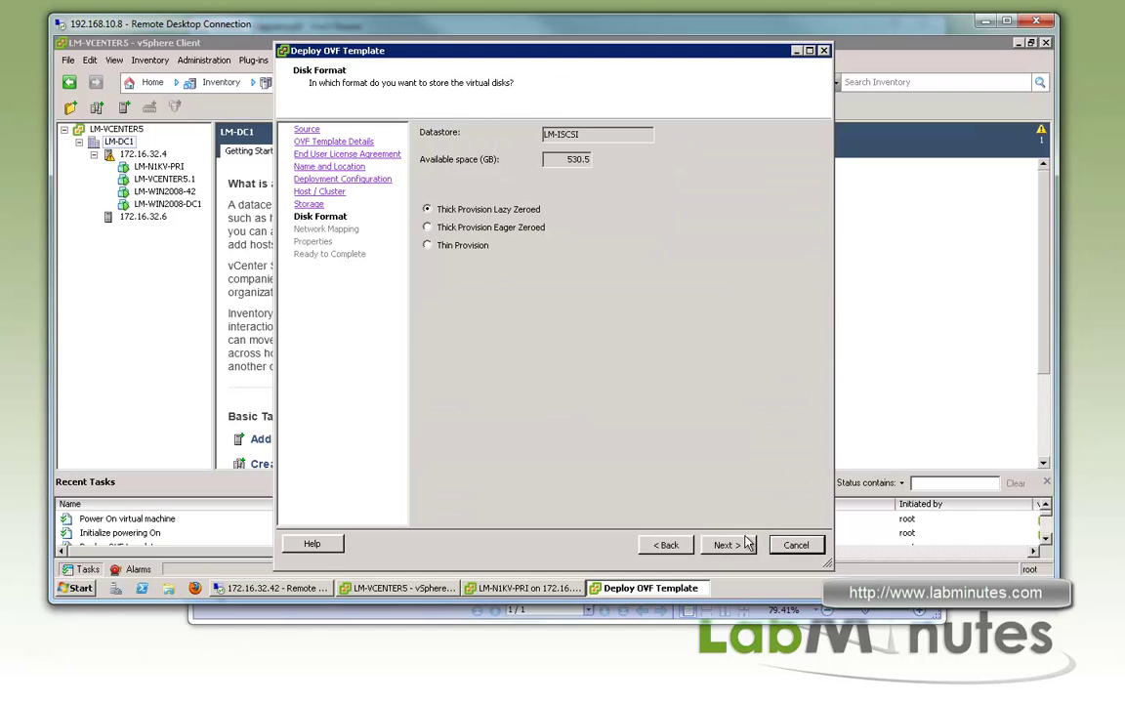
left_click(726, 544)
Map Control to VLAN111-N1KV_VSM_CONTROL and Management to VLAN112-N1KV_VSM_MGMT
left_click(784, 184)
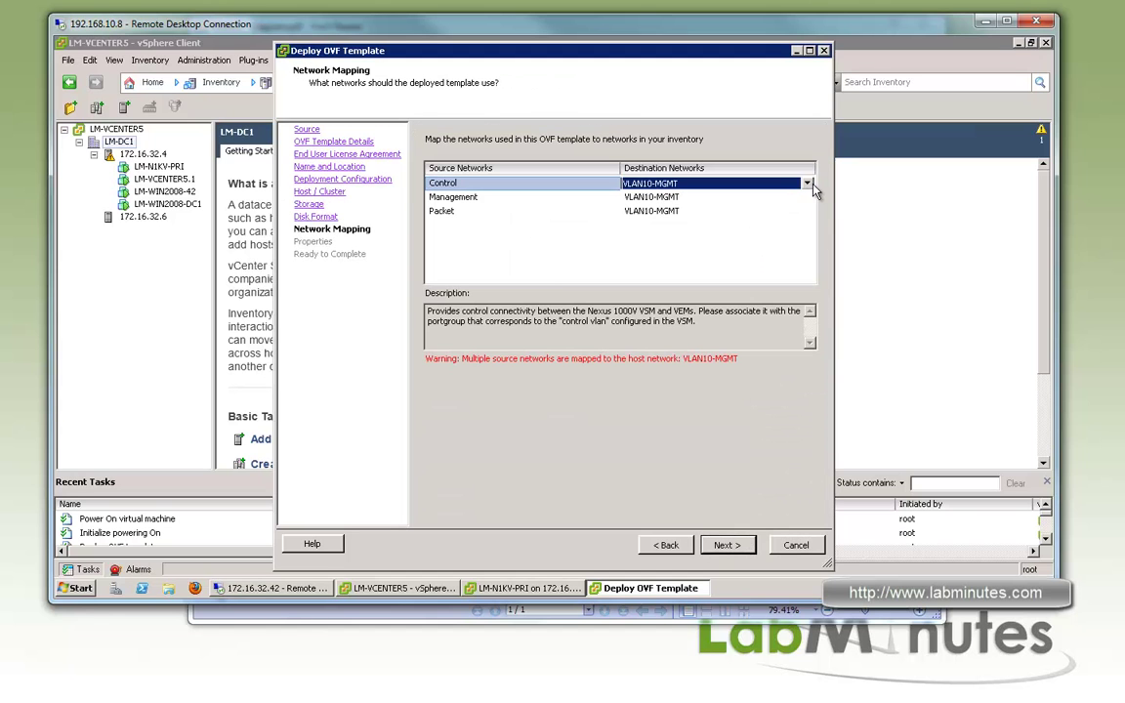
left_click(806, 184)
left_click(759, 202)
left_click(794, 199)
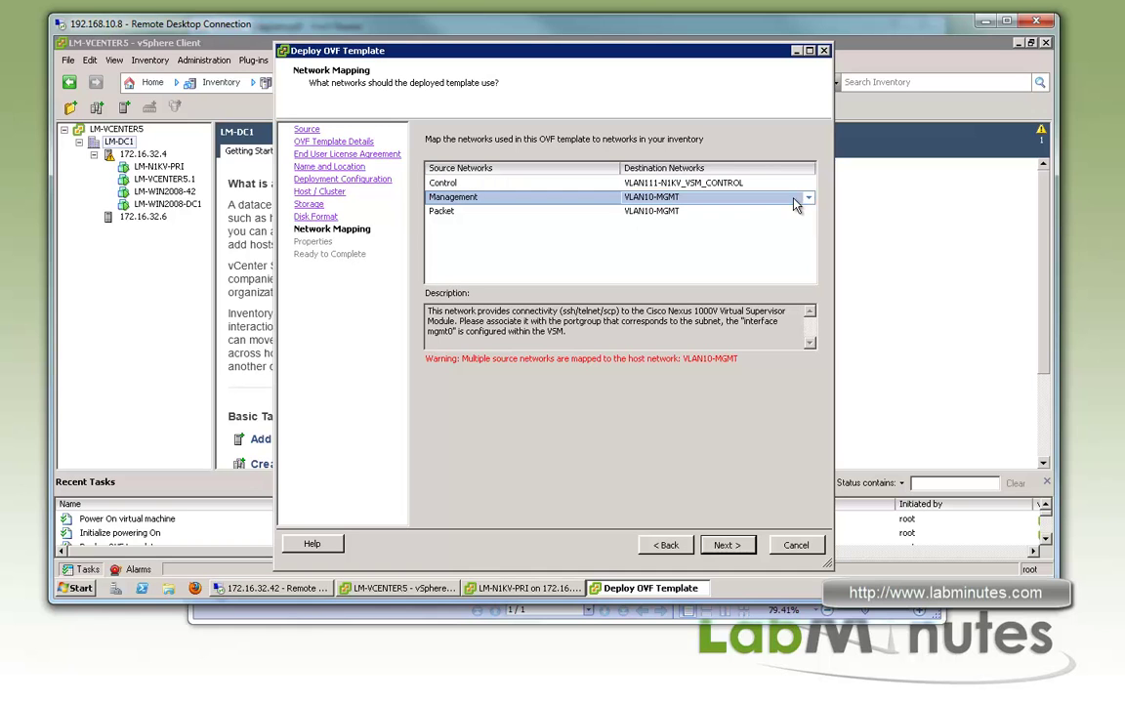
left_click(808, 198)
left_click(728, 232)
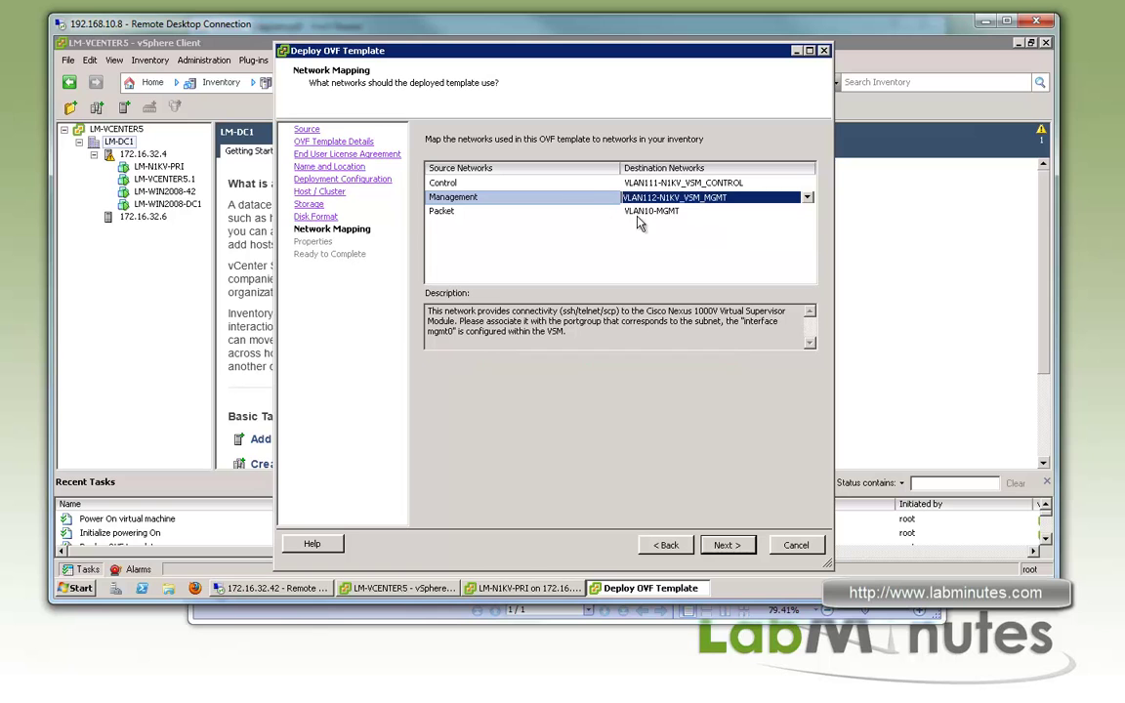
Set Domain Id 1 and the admin password, and enable power-on after deployment
left_click(727, 545)
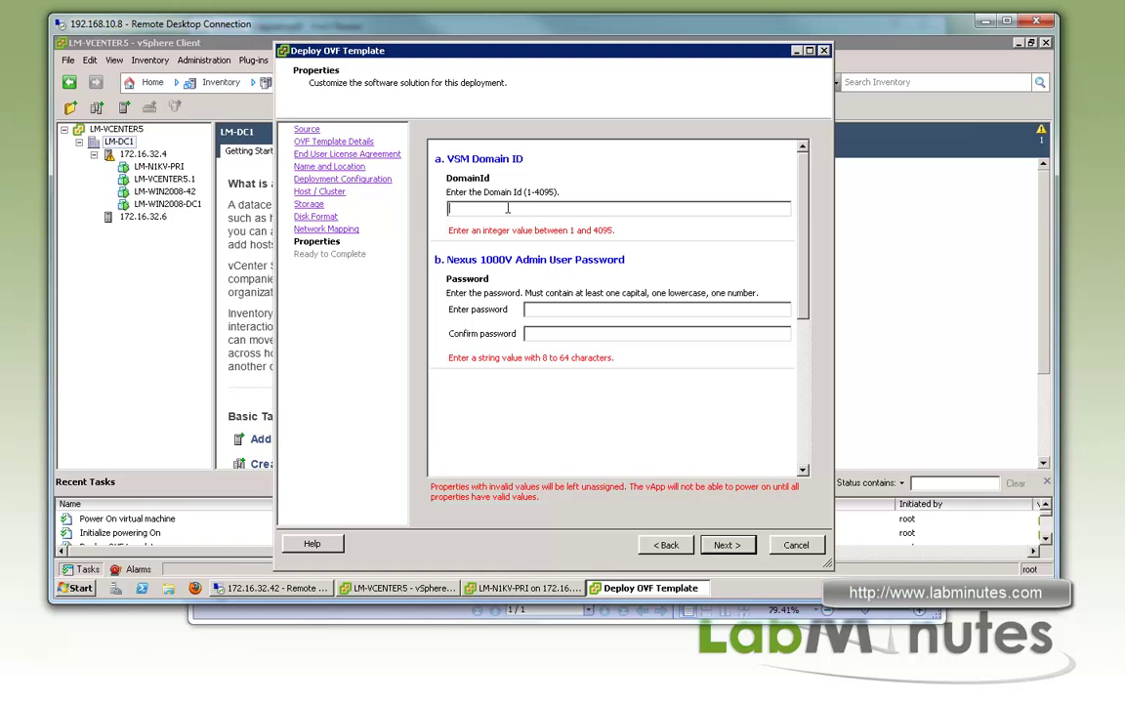
type("1")
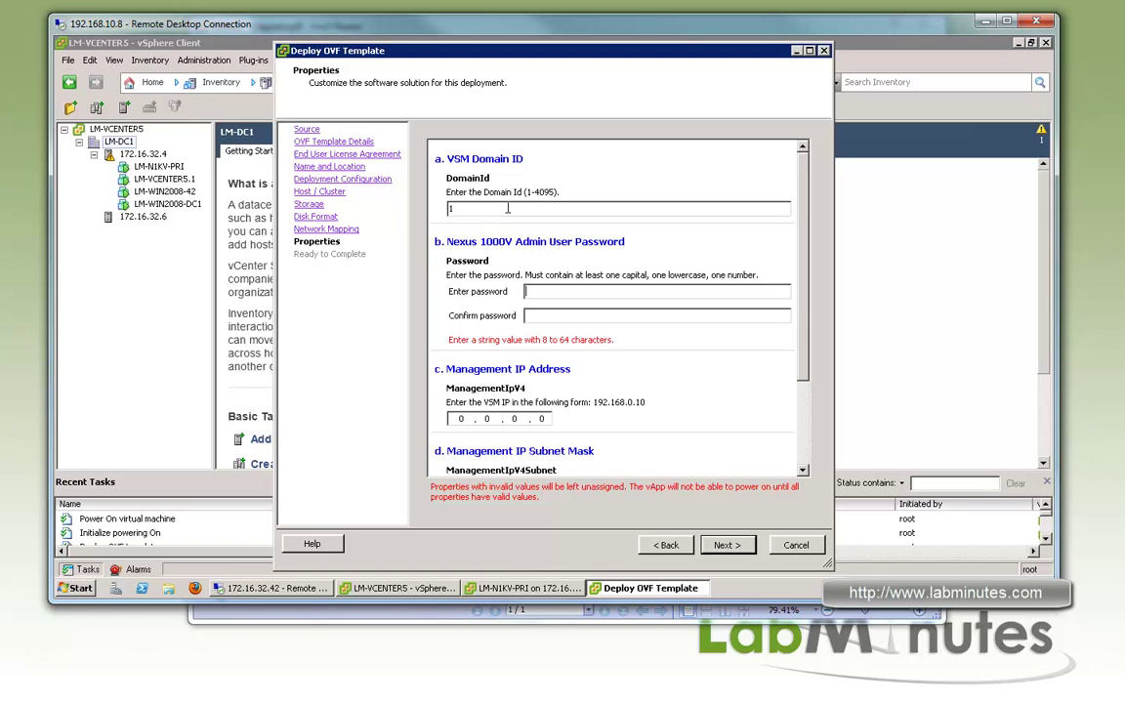
type("******")
key("Tab")
type("**********")
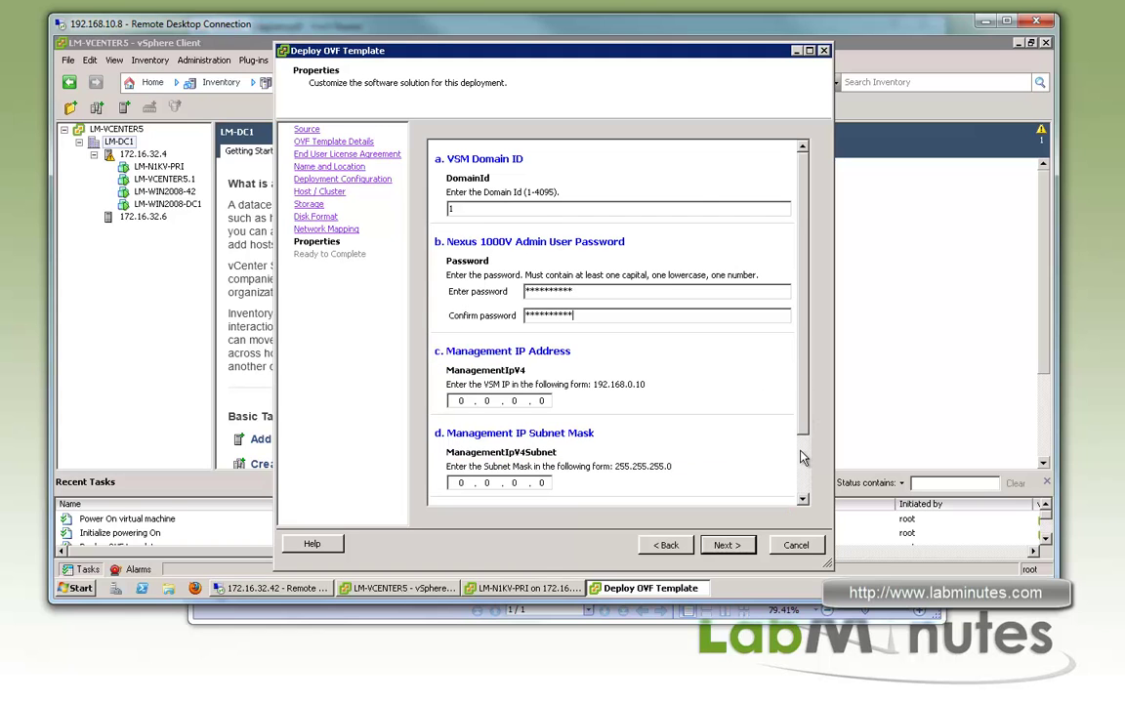
left_click(801, 454)
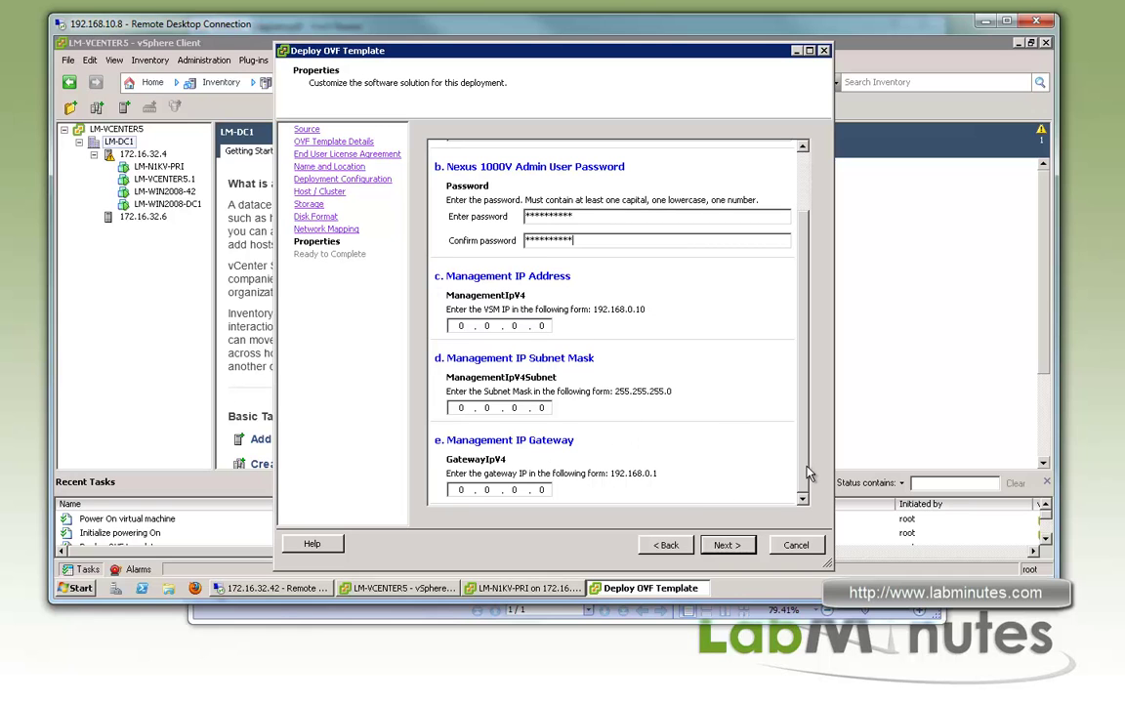
scroll(726, 340, "up", 2)
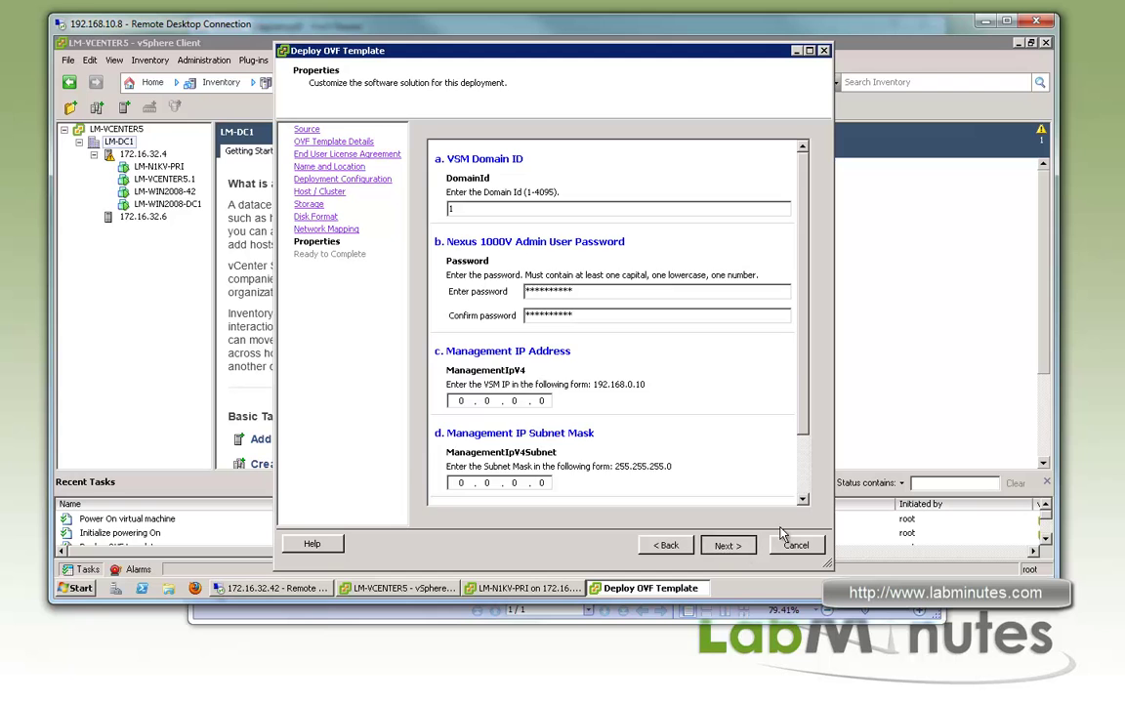
left_click(728, 545)
left_click(424, 482)
Launch the secondary VSM deployment, then open a PuTTY SSH session to 172.16.112.16 from the saved LM-N1KV profile
left_click(724, 543)
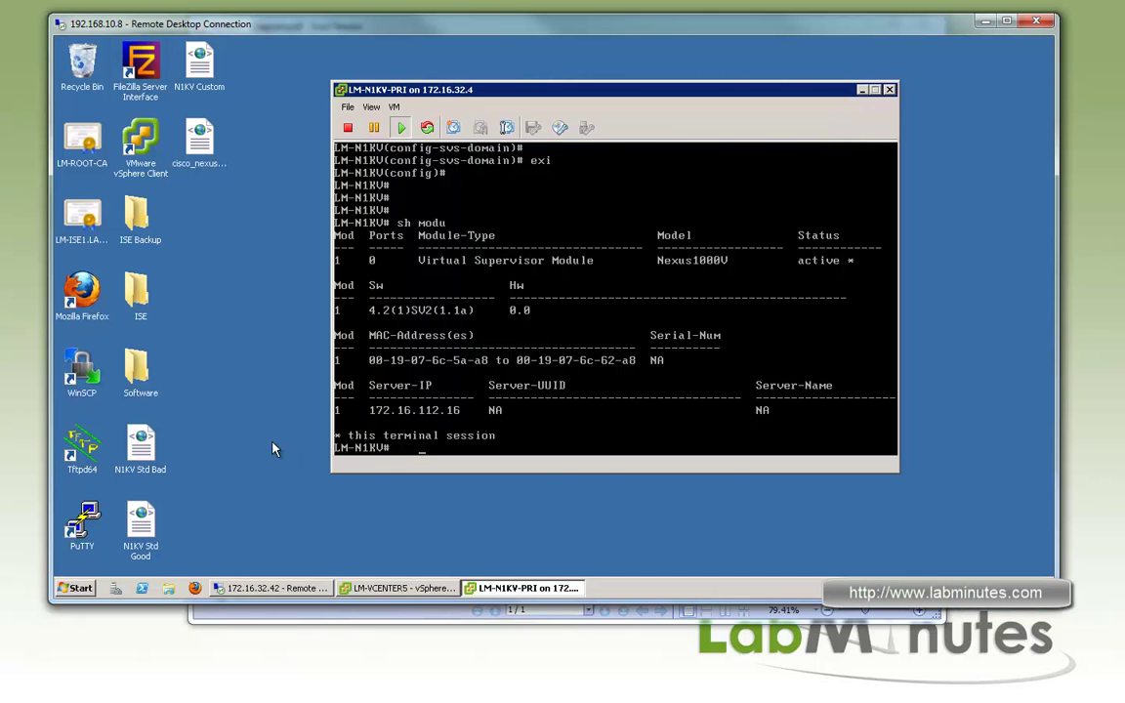
double_click(82, 525)
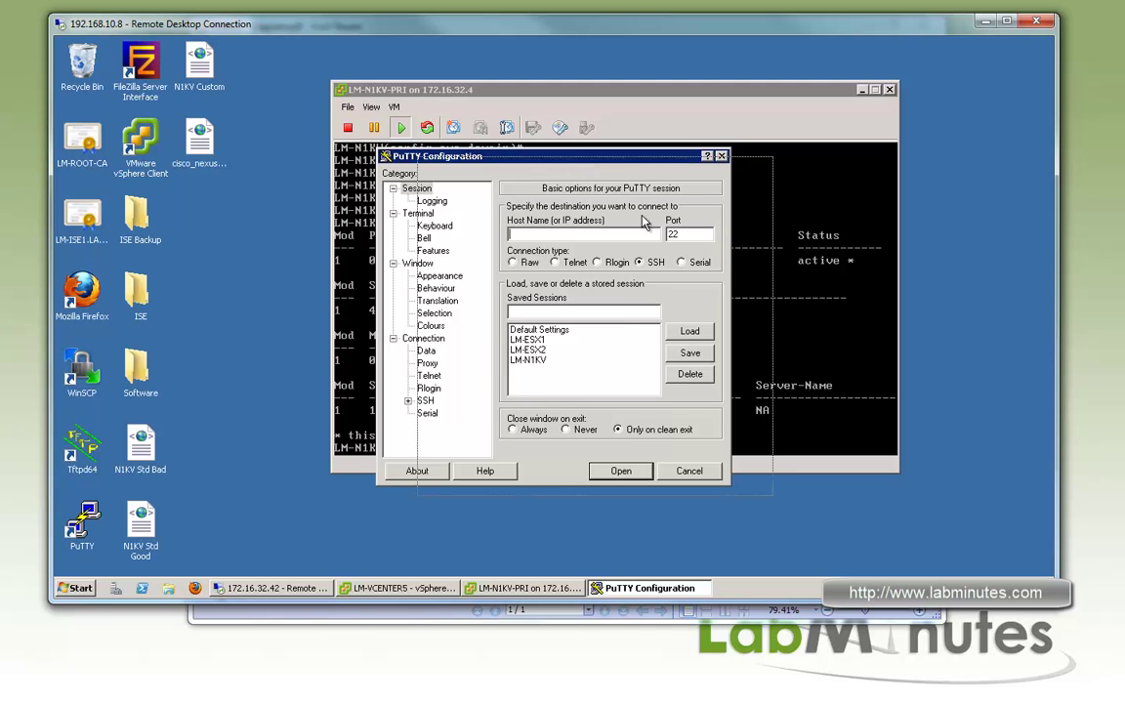
left_click_drag(577, 167, 638, 179)
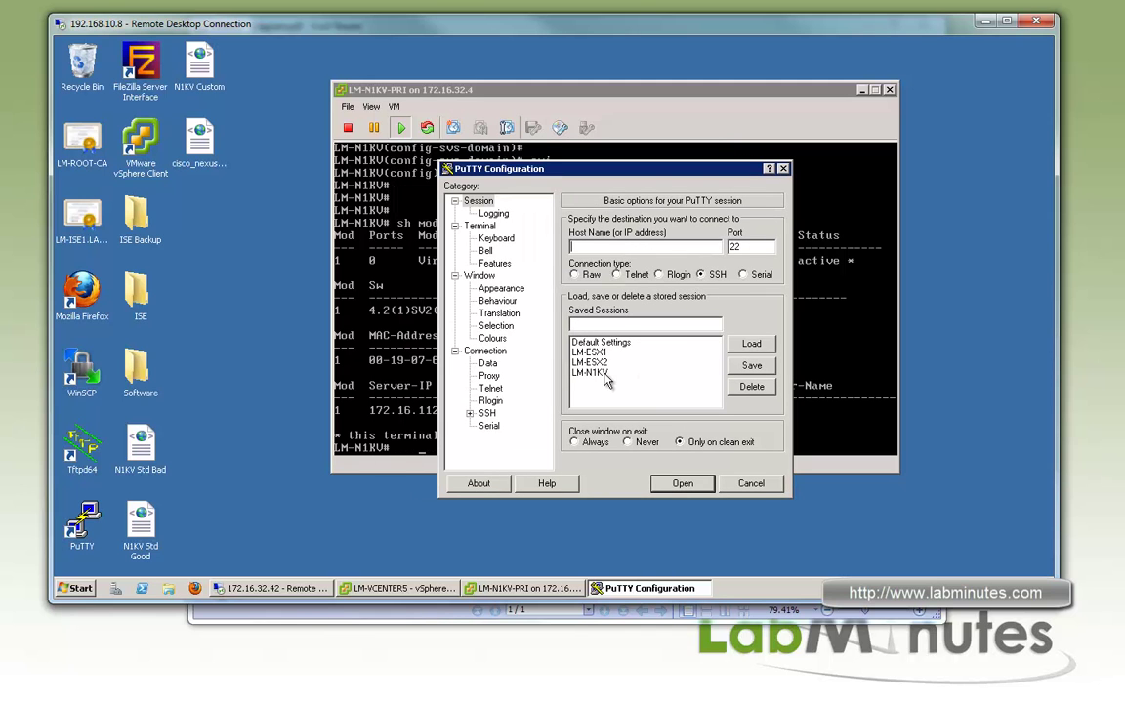
left_click(640, 372)
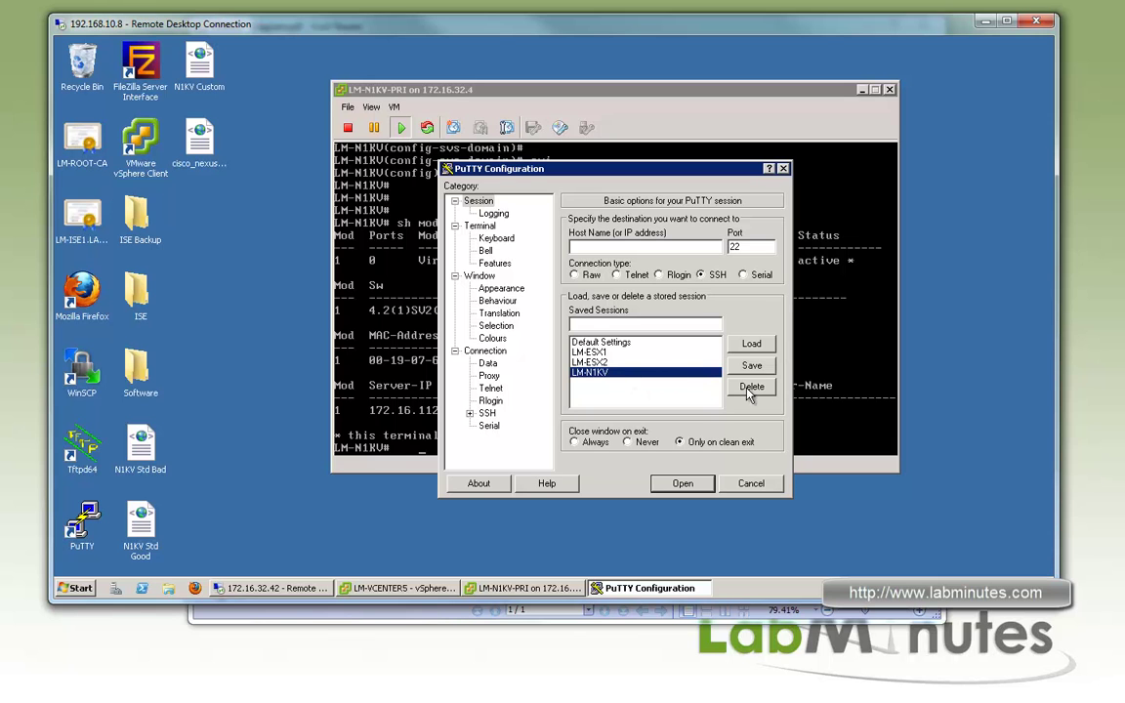
left_click(738, 342)
left_click(603, 247)
type("1")
left_click(682, 484)
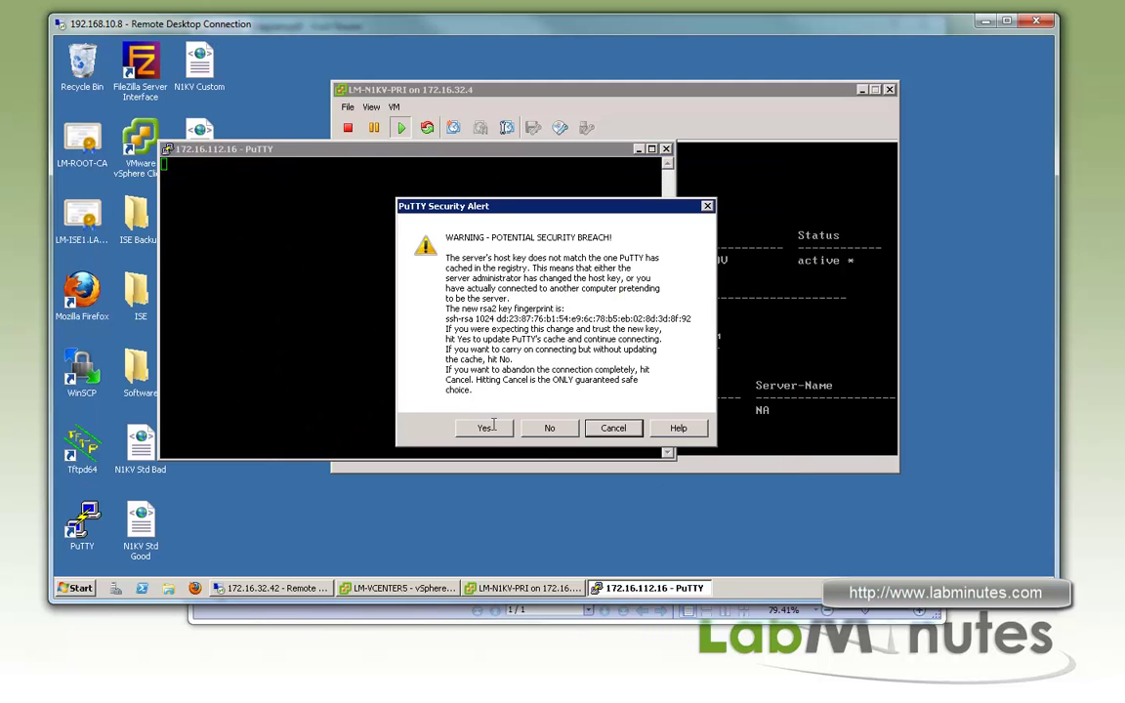
Accept the switch's host key and log in as admin with the password
left_click(480, 427)
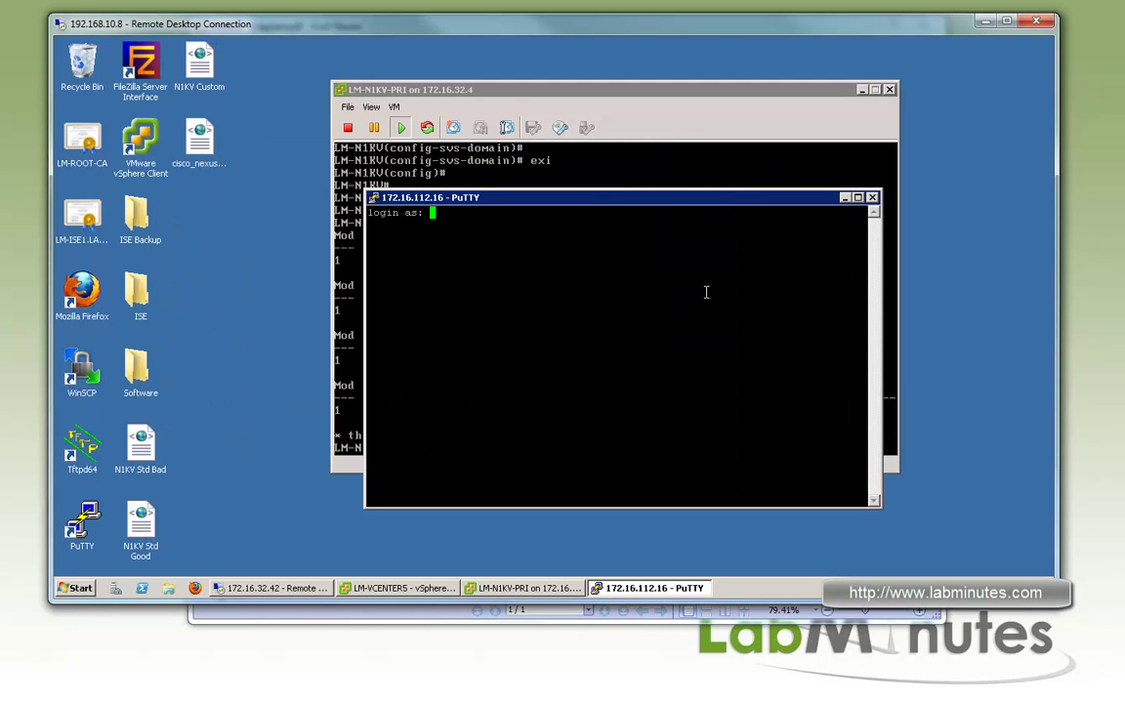
type("admin")
key("Return")
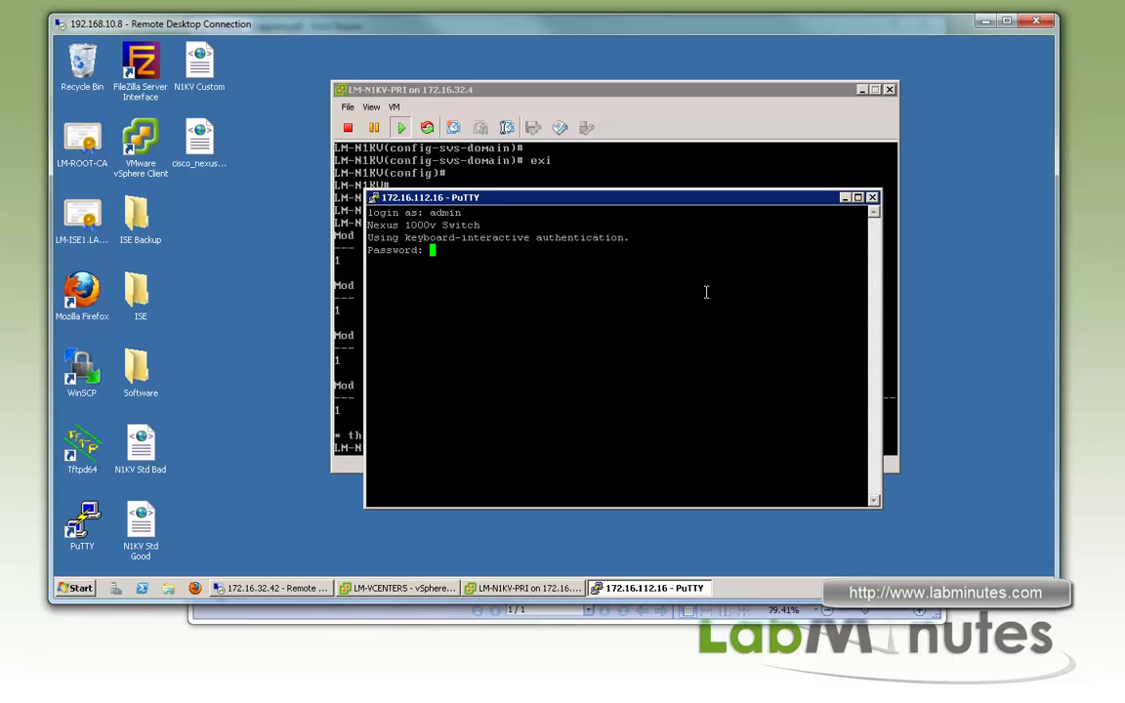
key("Return")
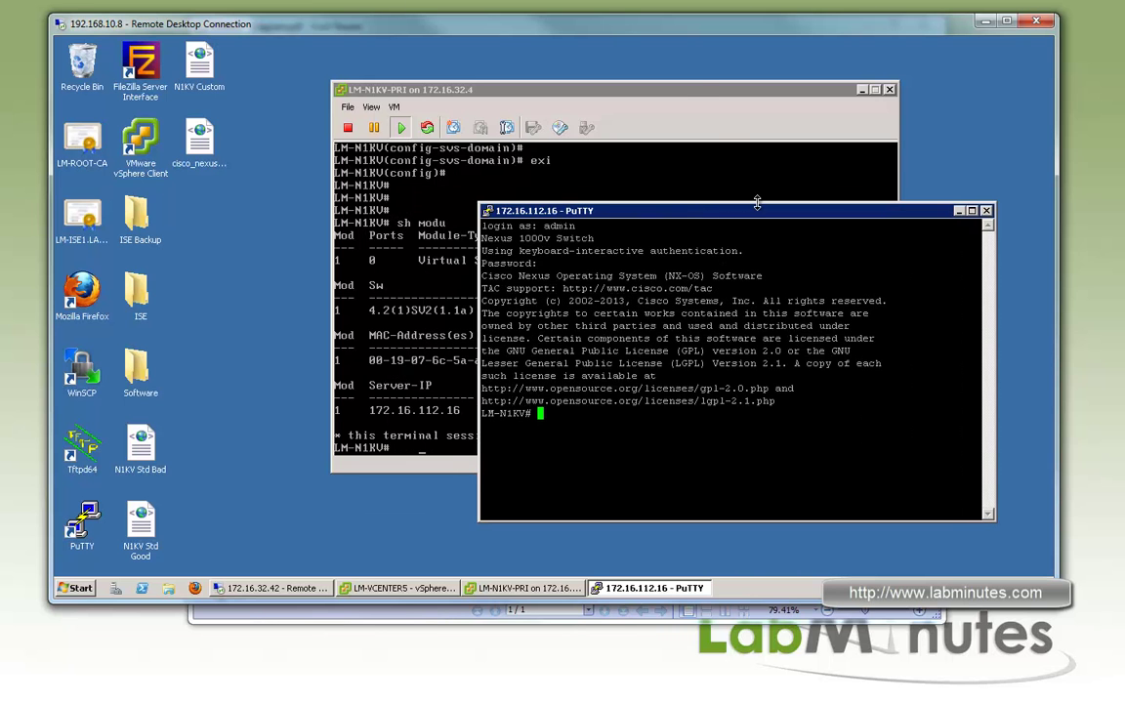
Close the LM-N1KV-PRI console window and bring vSphere Client forward
left_click(645, 90)
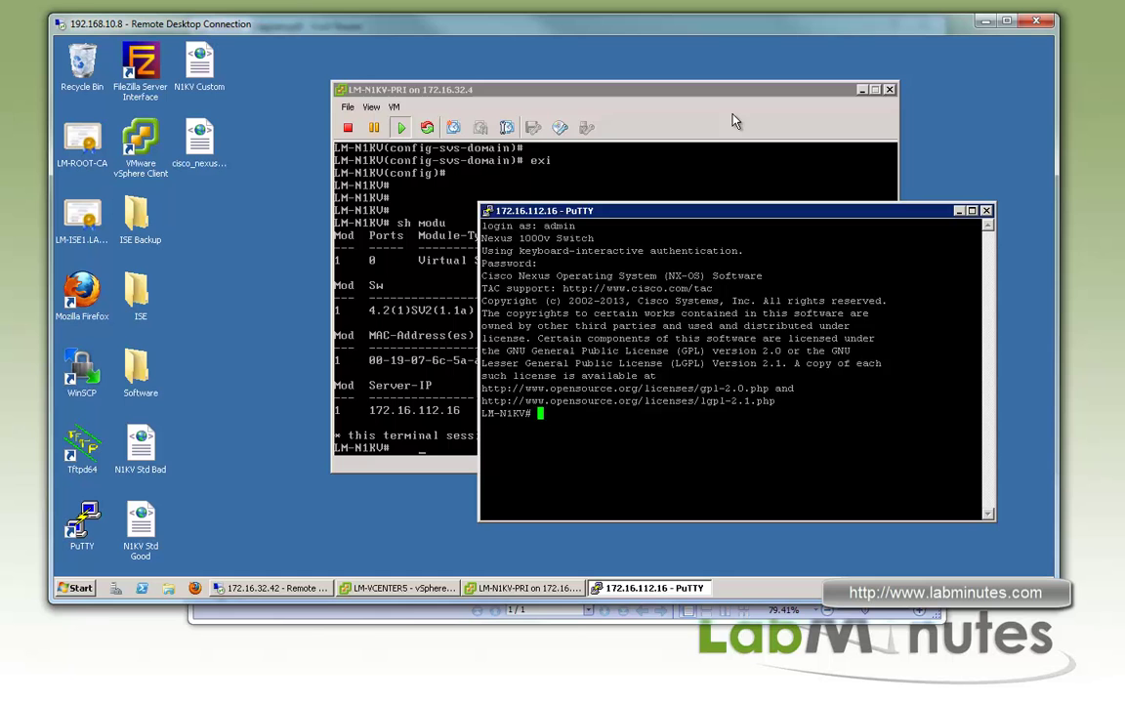
left_click(890, 90)
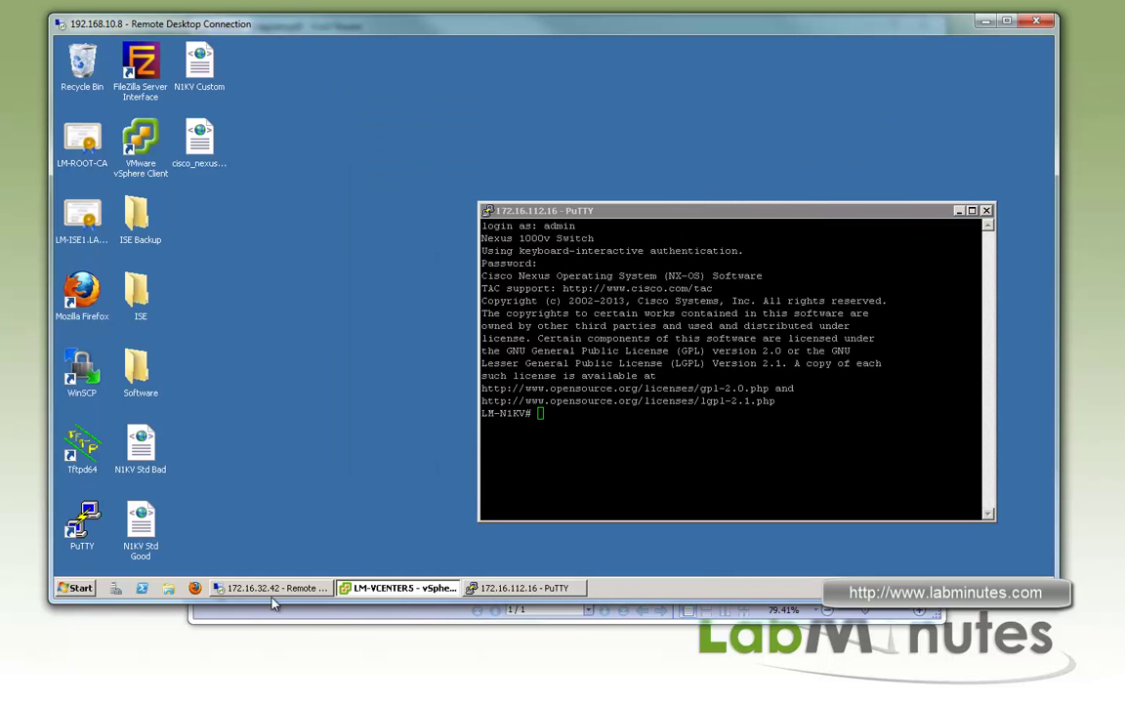
left_click(390, 589)
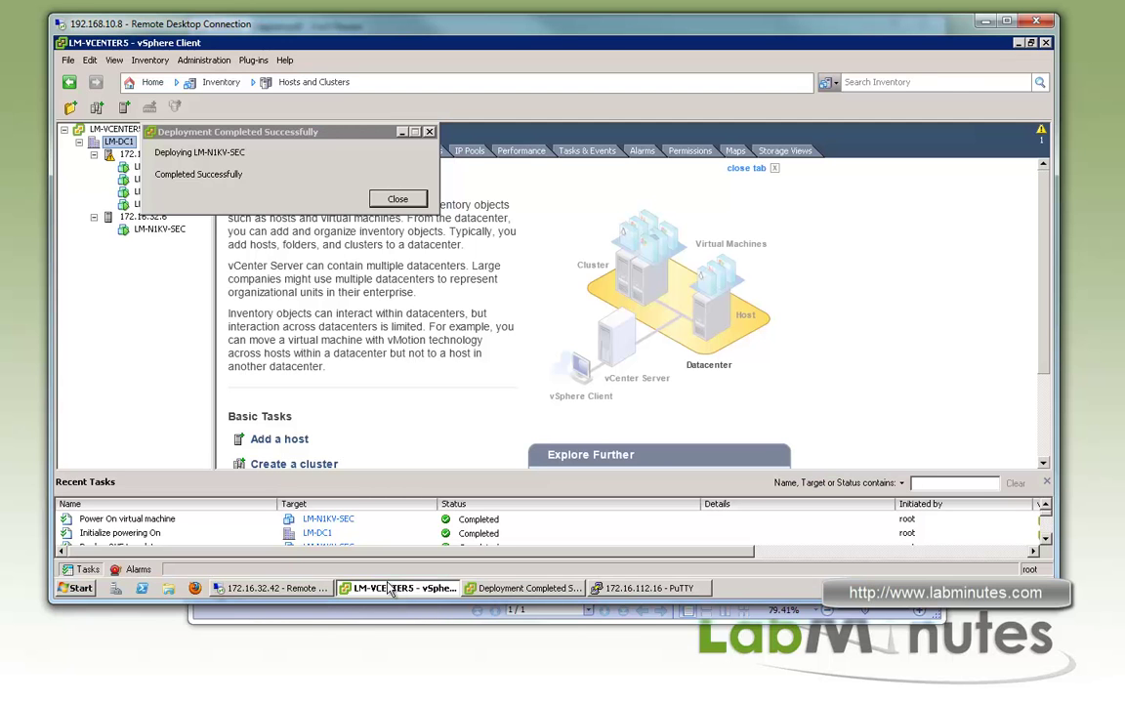
Close the Deployment Completed notice, open LM-N1KV-SEC's console, then switch back to PuTTY
left_click(398, 199)
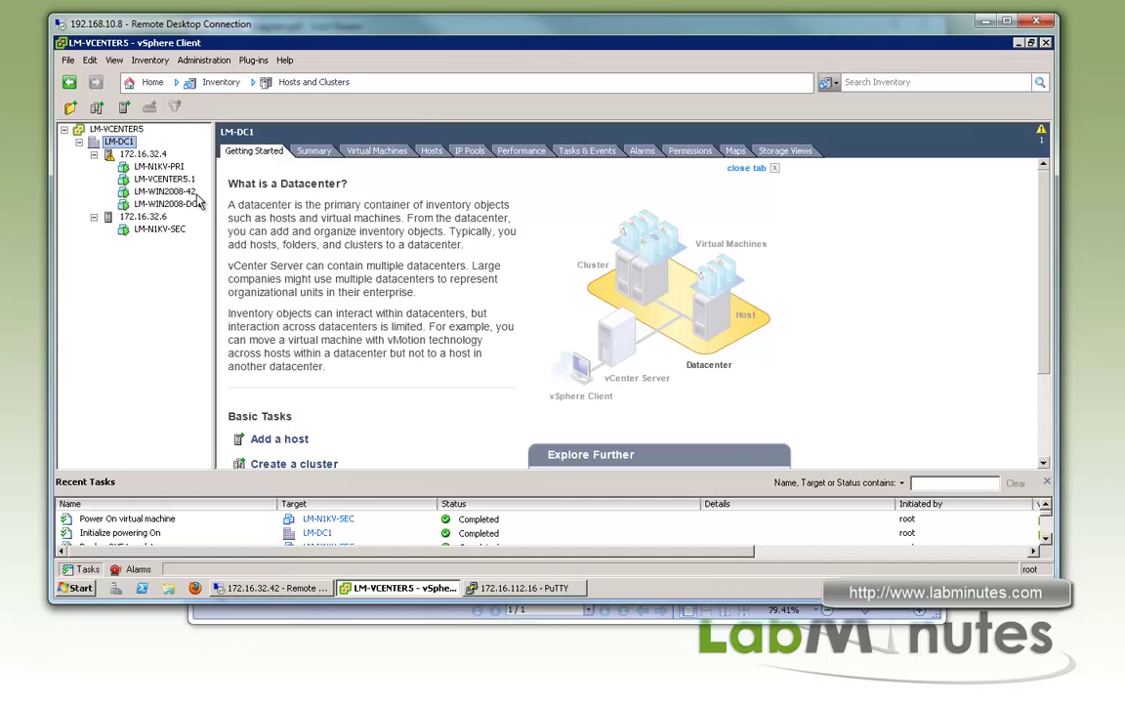
left_click(158, 228)
left_click(257, 109)
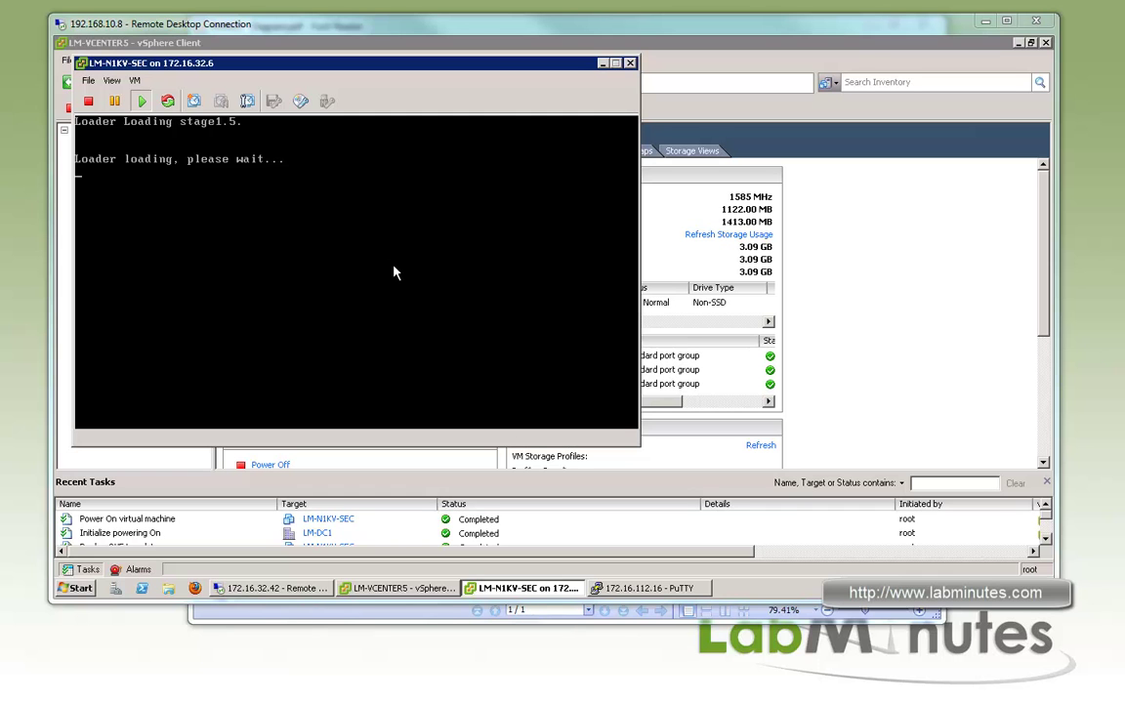
left_click(650, 589)
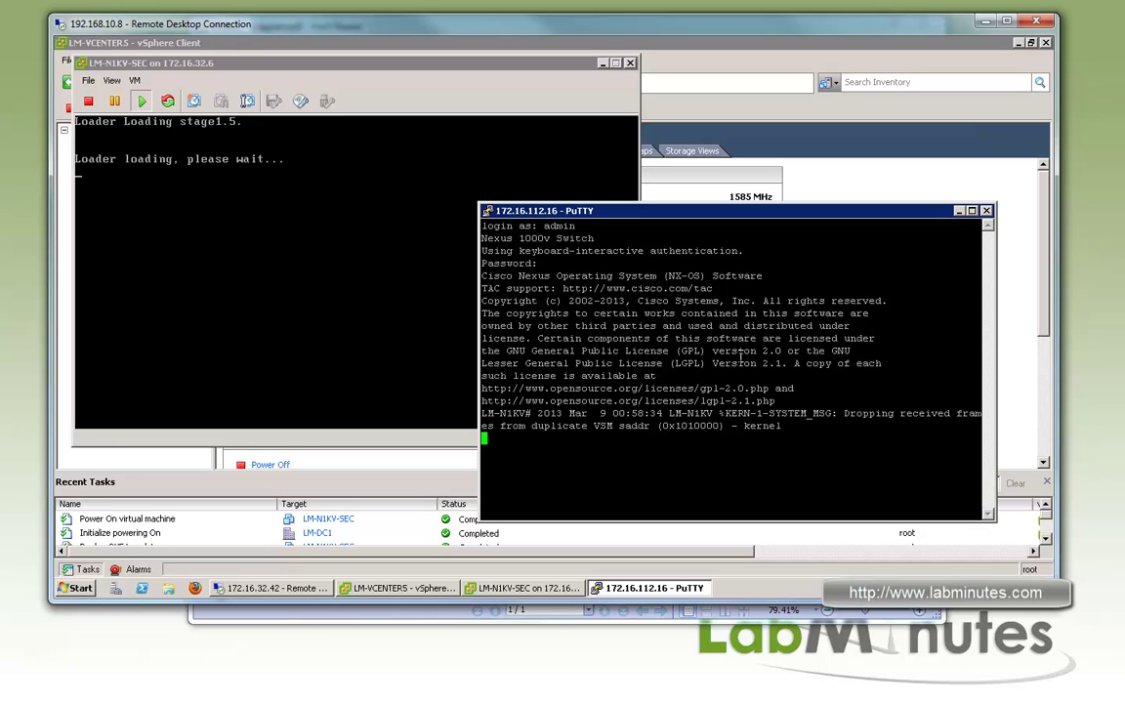
Enable 'ter mon' and review the syslog messages about Module 2 being detected and coming online
key("Return")
key("Return")
type("ter mon")
key("Return")
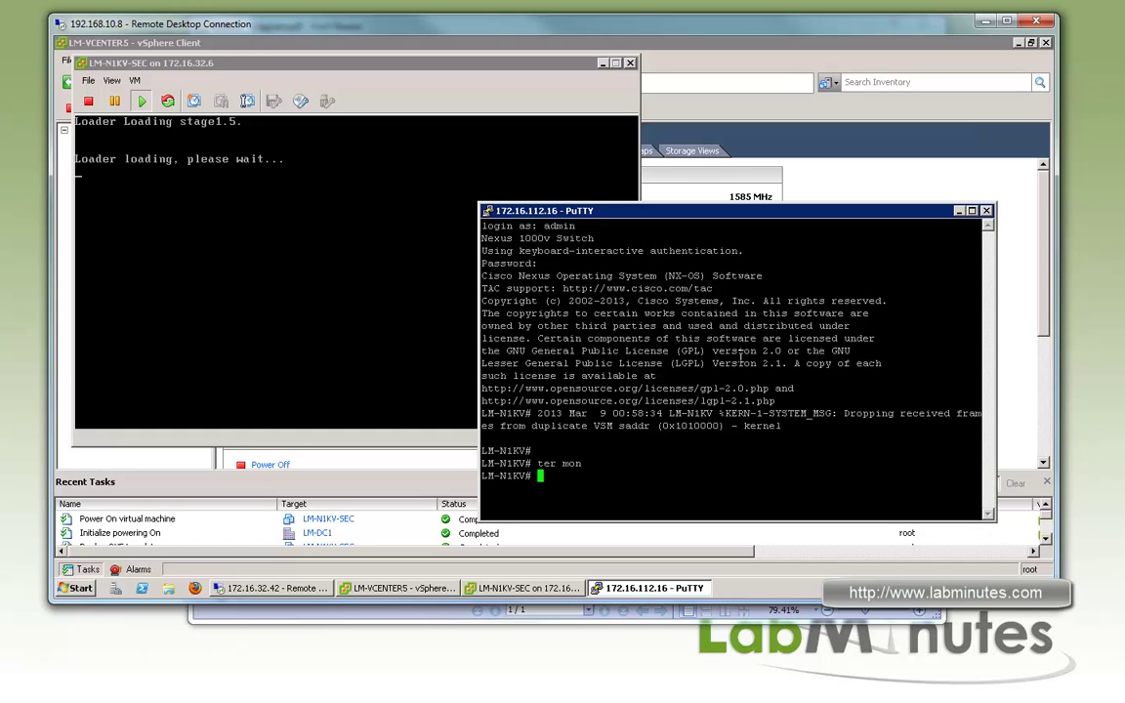
key("Return")
left_click_drag(670, 209, 698, 213)
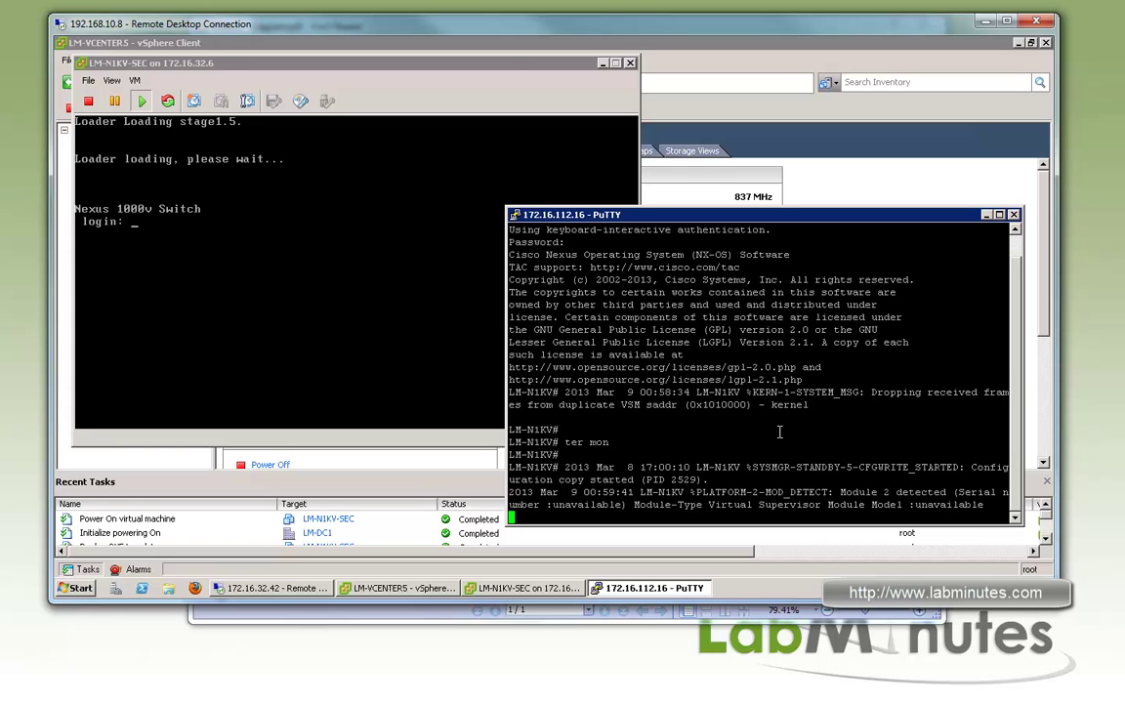
key("Return")
key("Return")
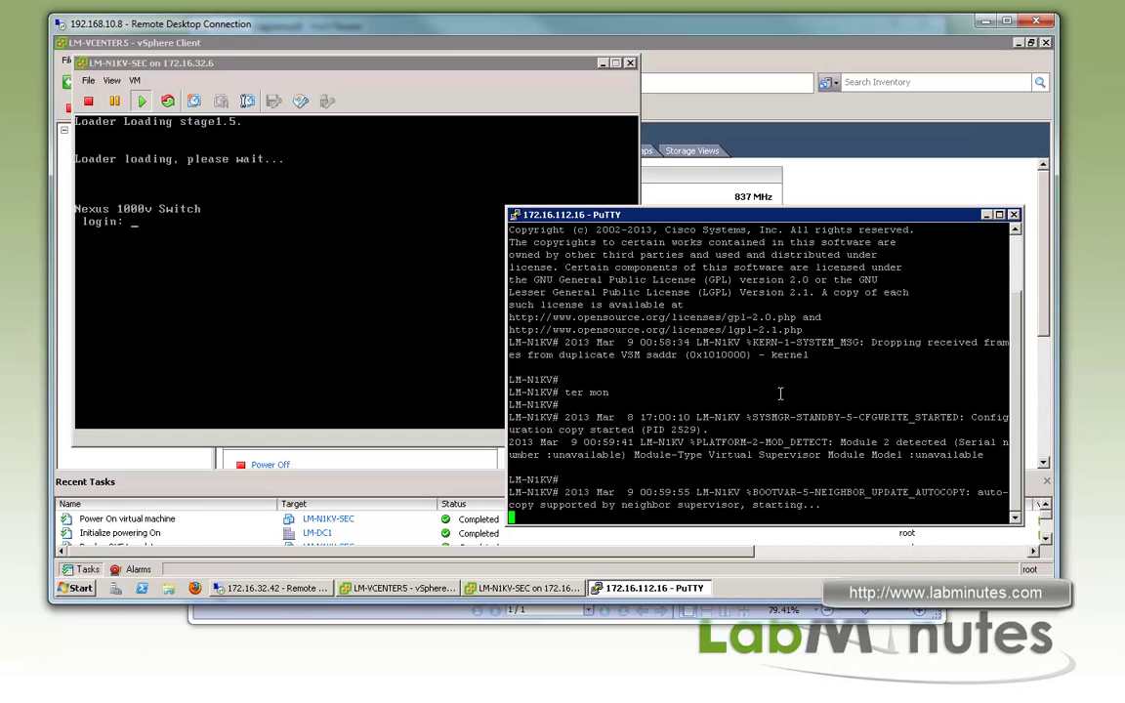
key("Return")
key("Return")
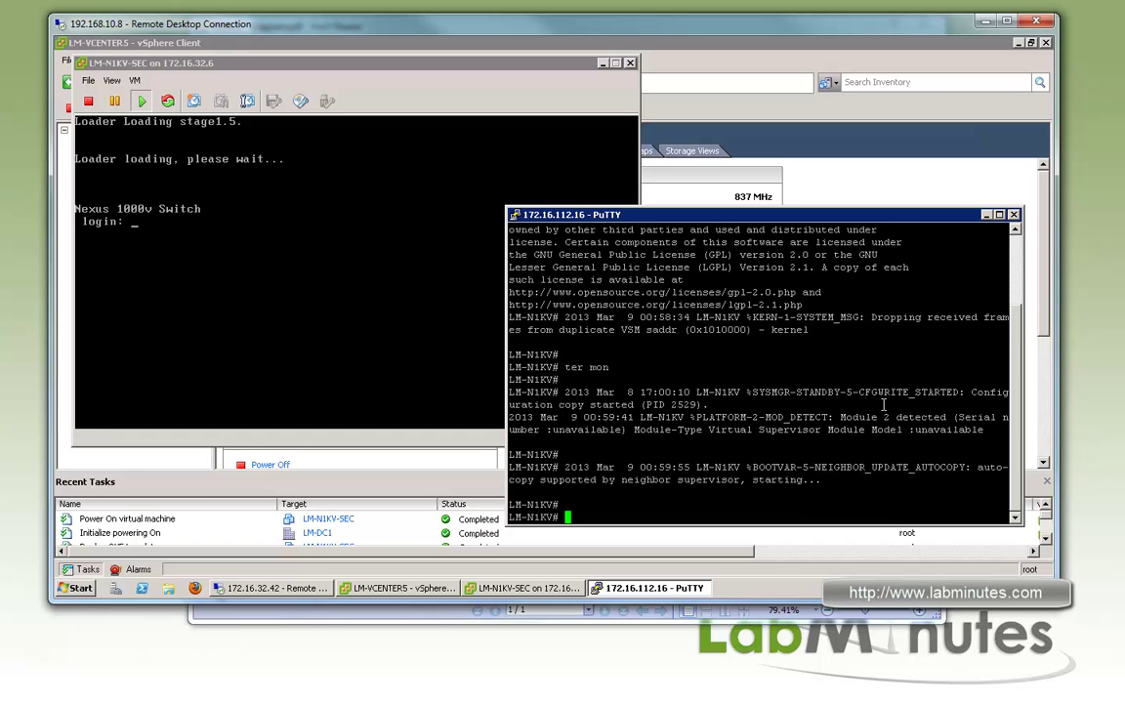
left_click_drag(817, 417, 932, 423)
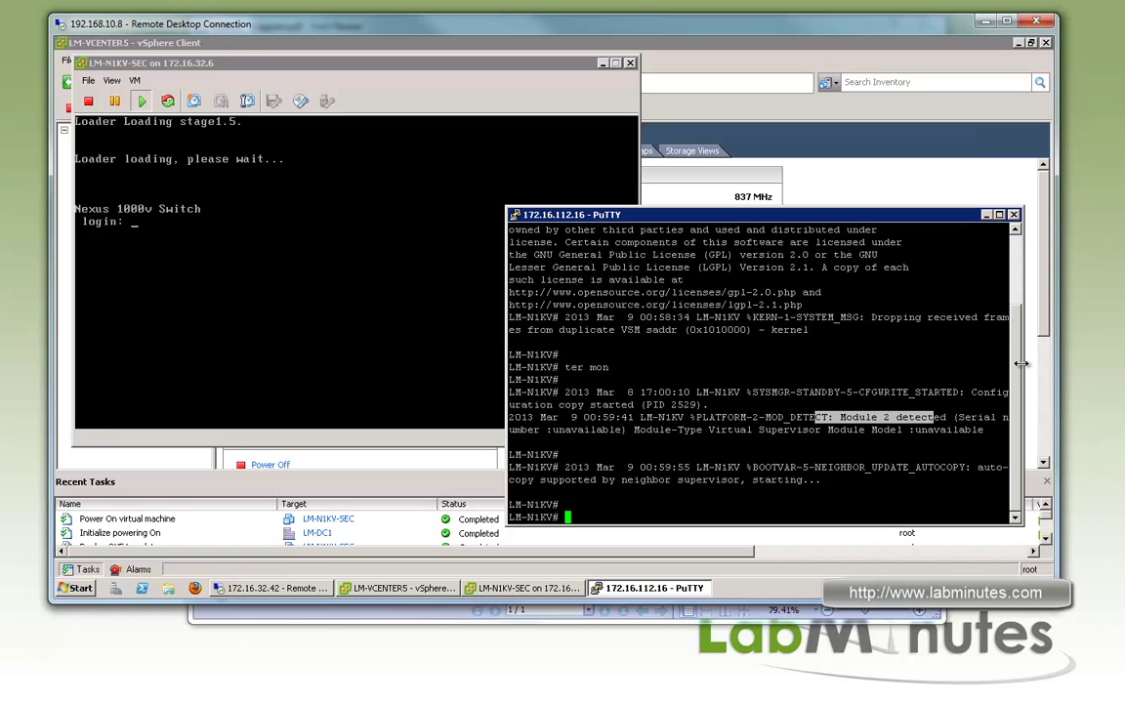
left_click_drag(982, 391, 622, 391)
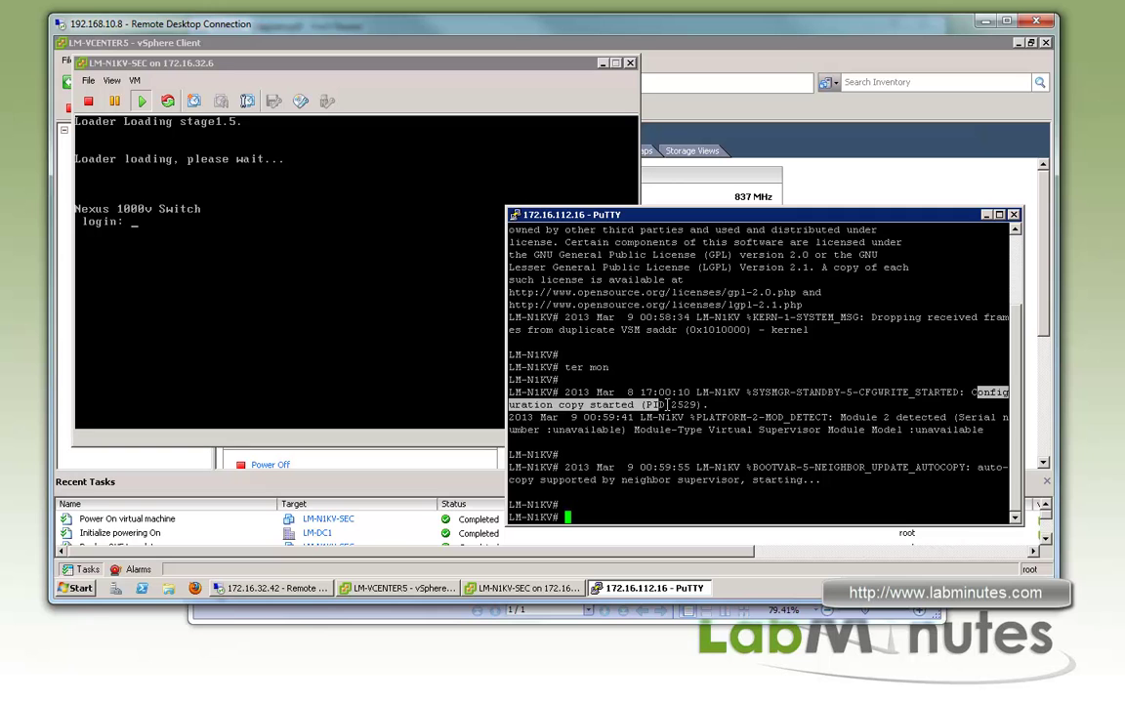
double_click(791, 430)
type("sh")
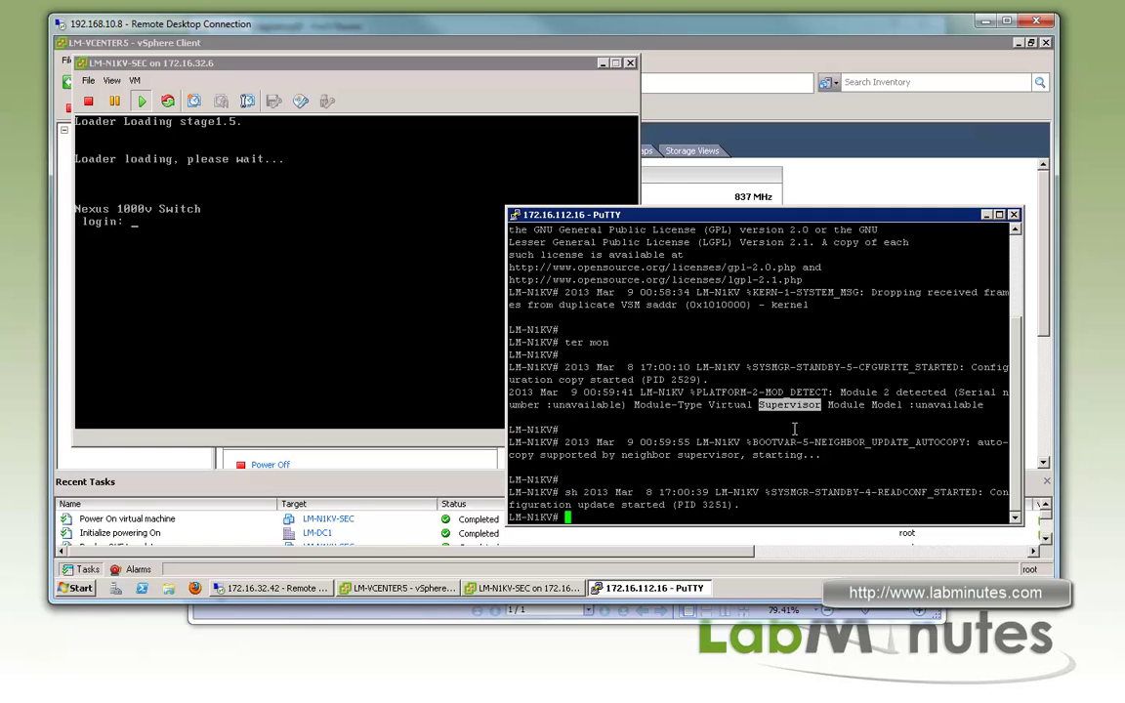
key("Return")
key("Return")
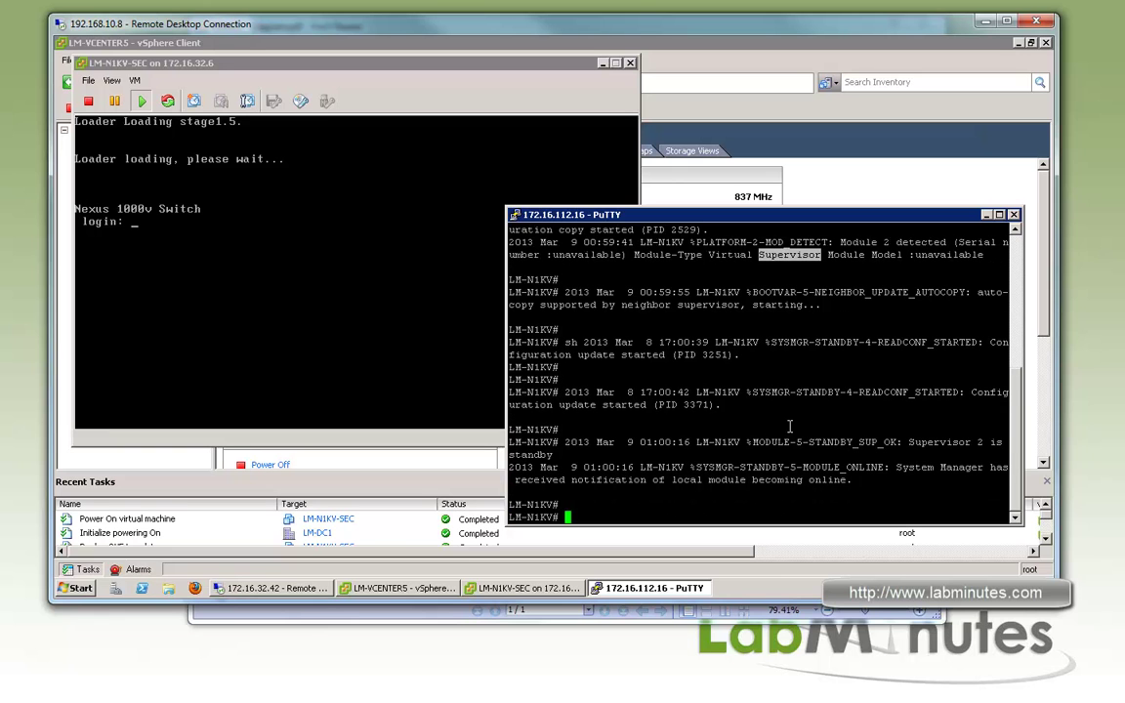
left_click_drag(846, 479, 669, 485)
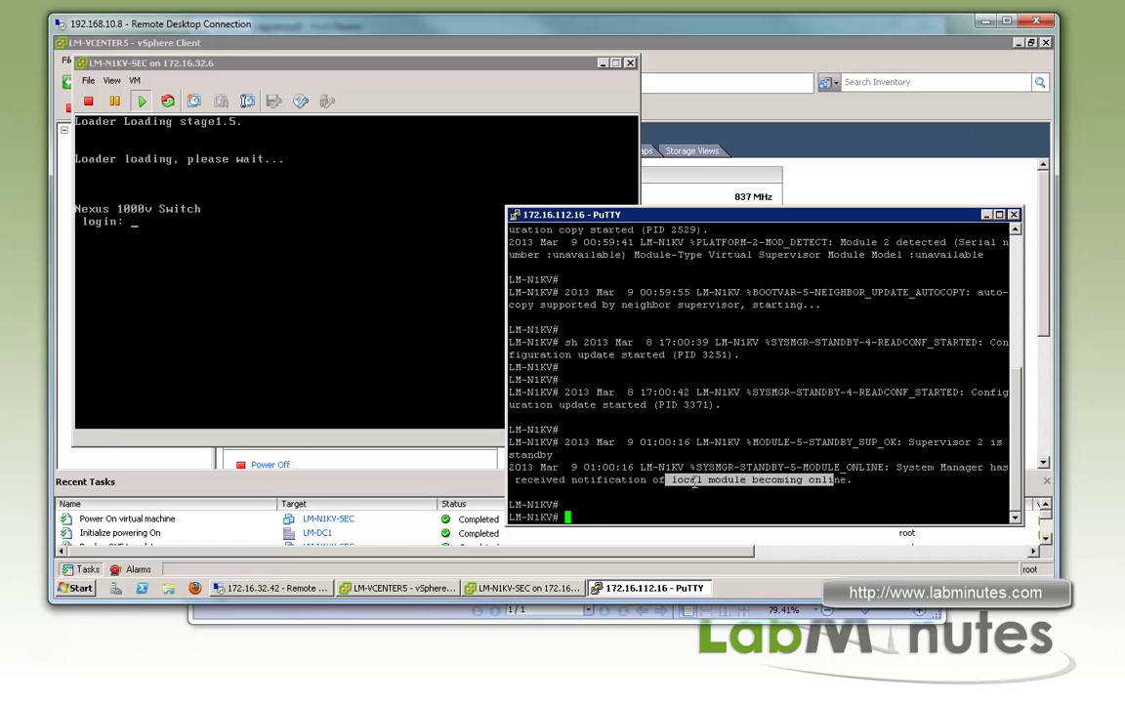
Run 'sh mod' and confirm module 2 is a Virtual Supervisor Module in ha-standby
type("sgh")
key("BackSpace")
key("BackSpace")
key("BackSpace")
type("h mod")
key("Return")
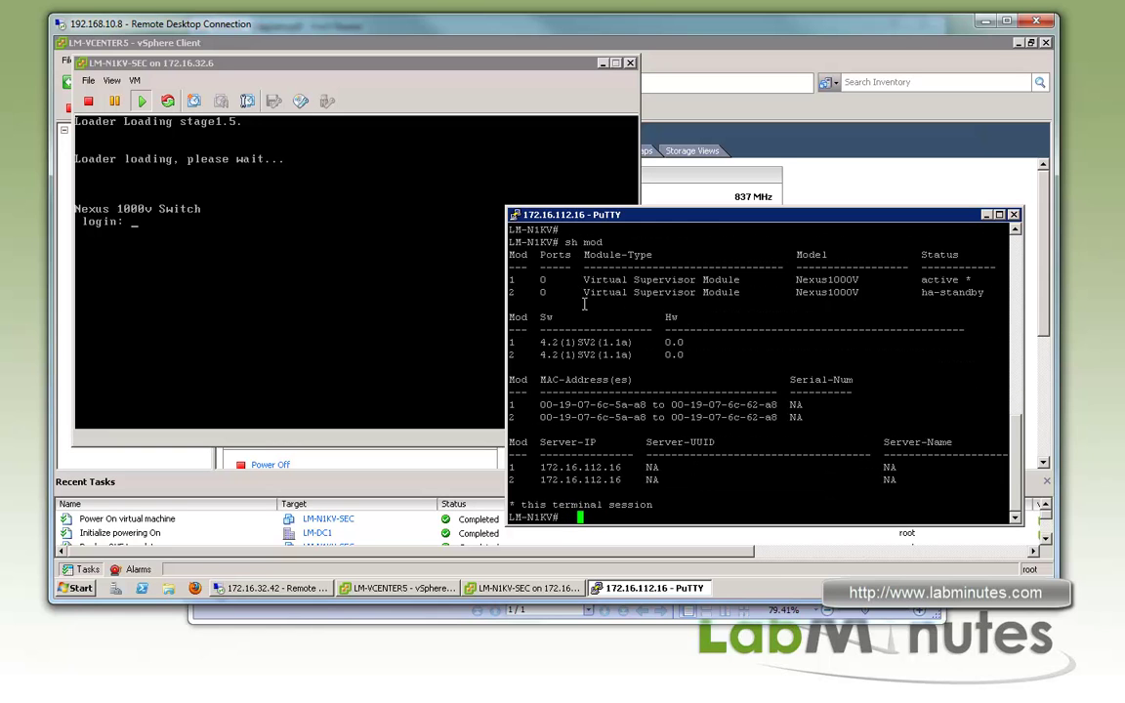
left_click_drag(597, 294, 737, 292)
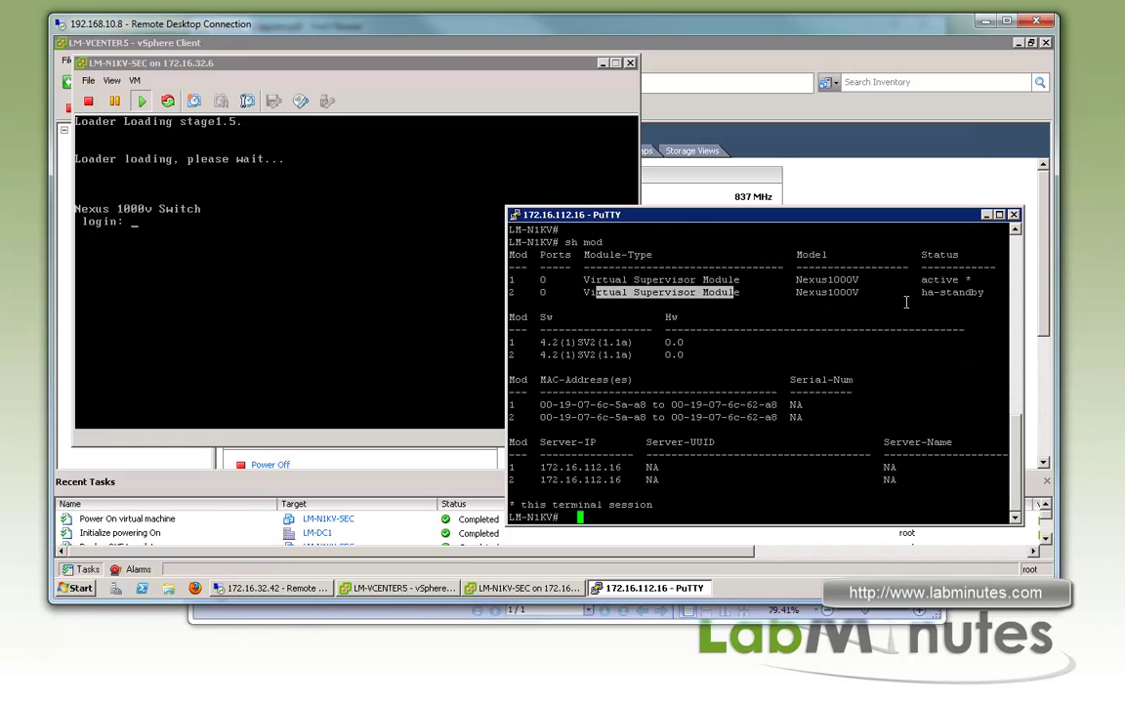
left_click_drag(989, 292, 925, 292)
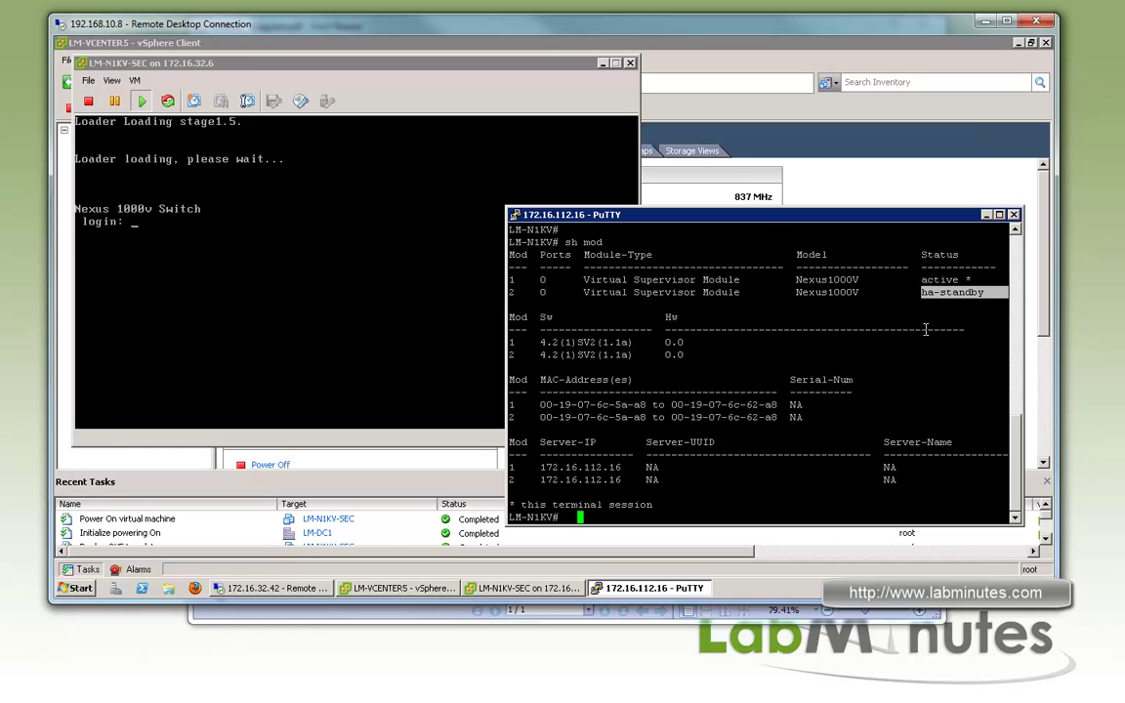
key("Return")
key("Return")
key("Return")
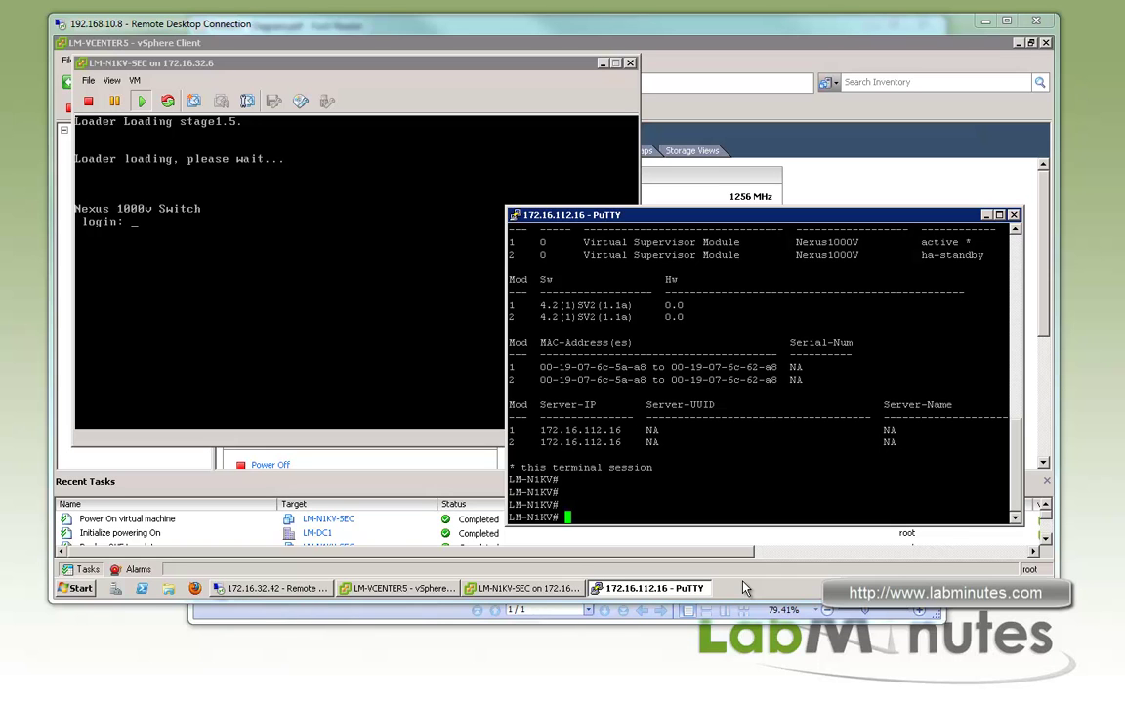
Browse Firefox to 172.16.112.16 and save cisco_nexus_1000v_extension.xml to the Desktop, replacing the old file
left_click(196, 588)
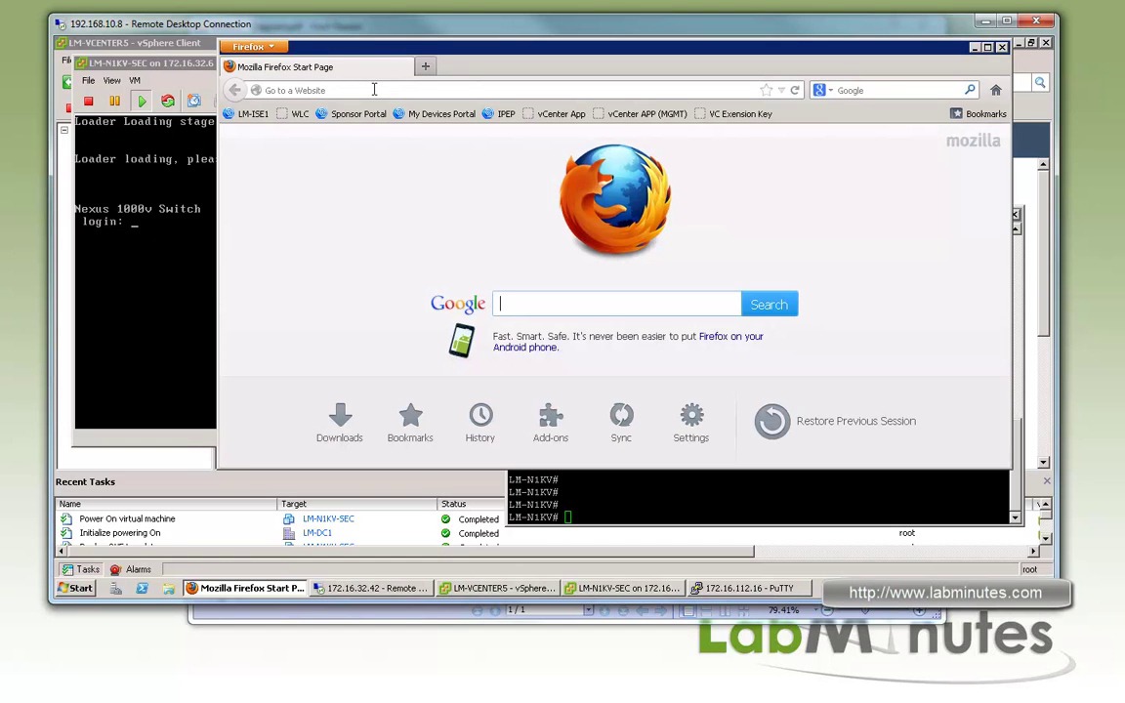
type("172.16.112.16/")
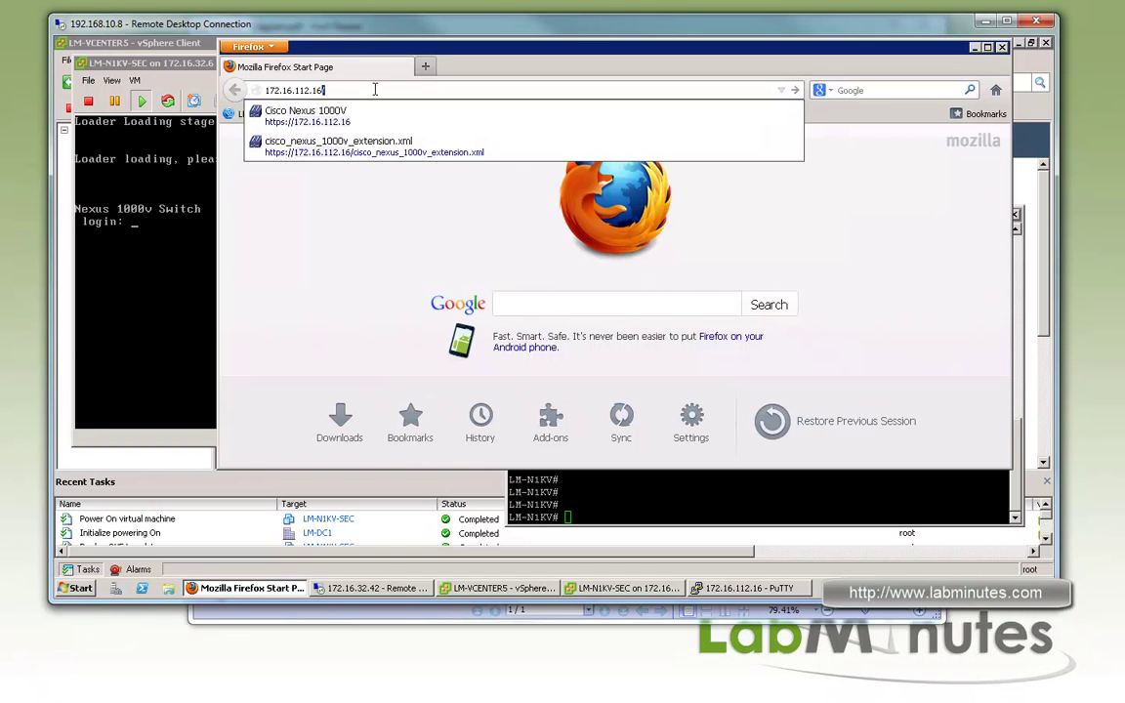
key("Return")
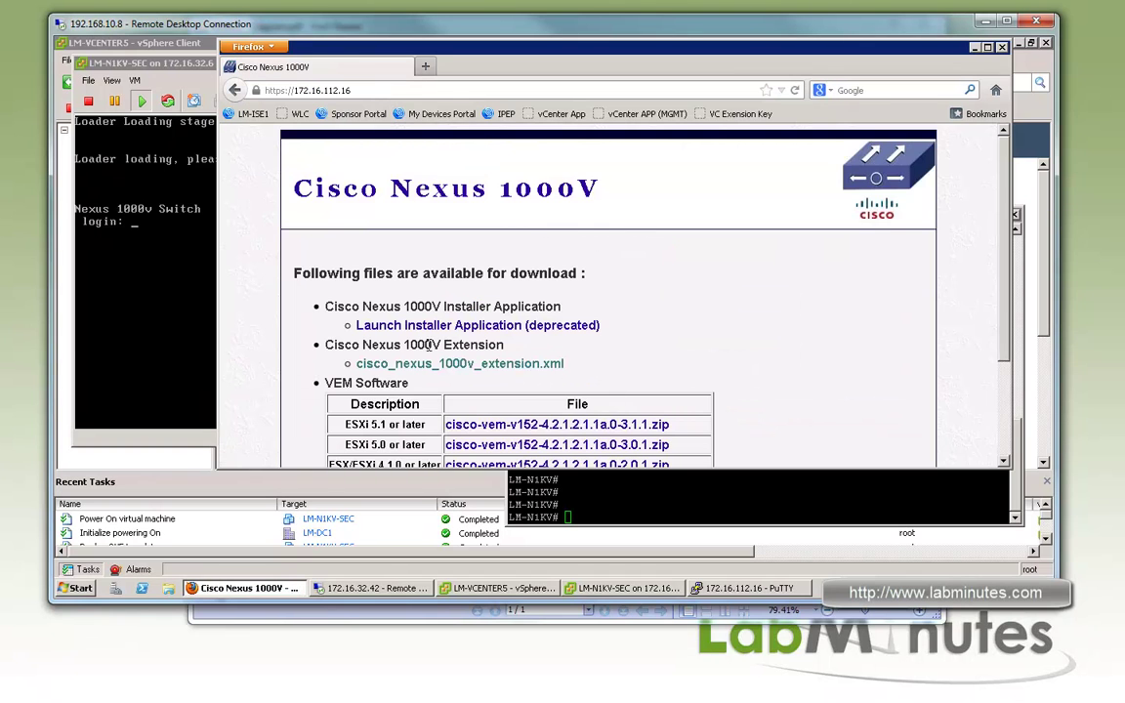
left_click_drag(478, 345, 379, 347)
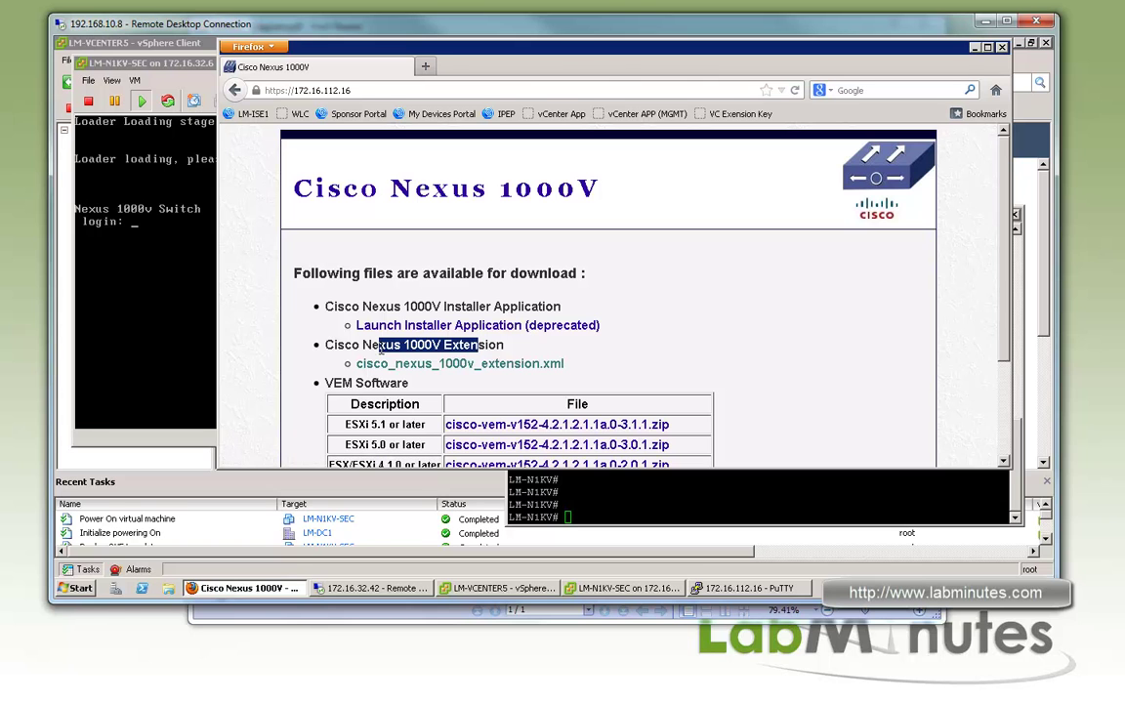
right_click(502, 363)
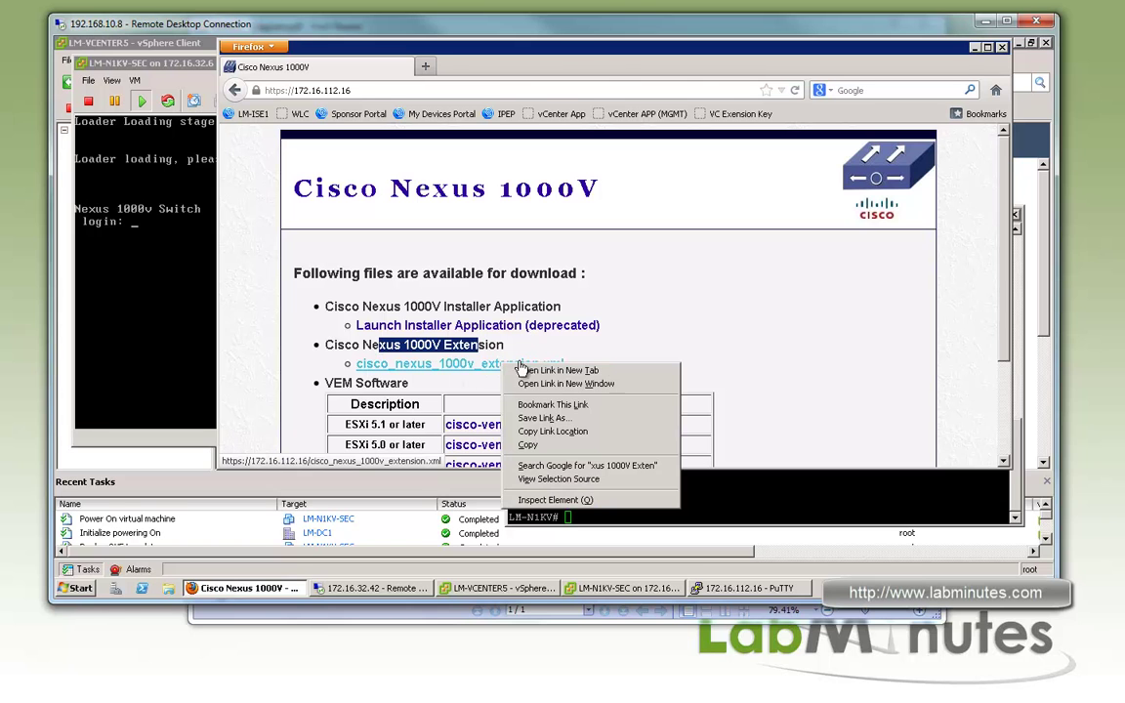
left_click(642, 418)
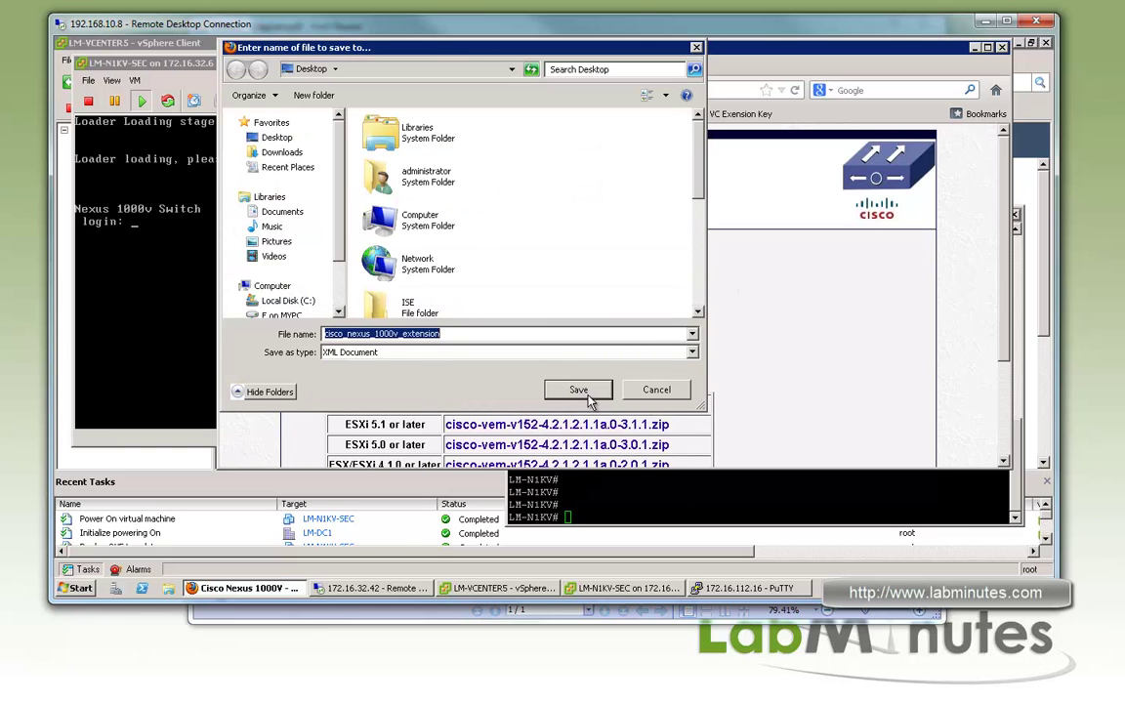
left_click(584, 392)
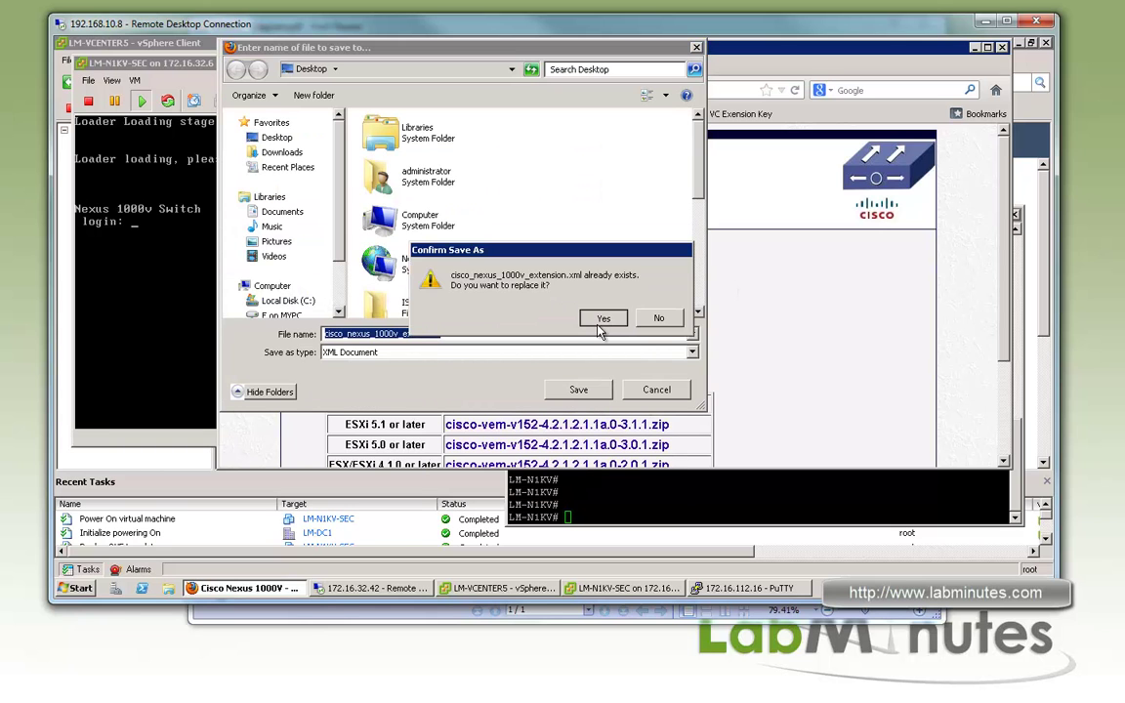
left_click(602, 325)
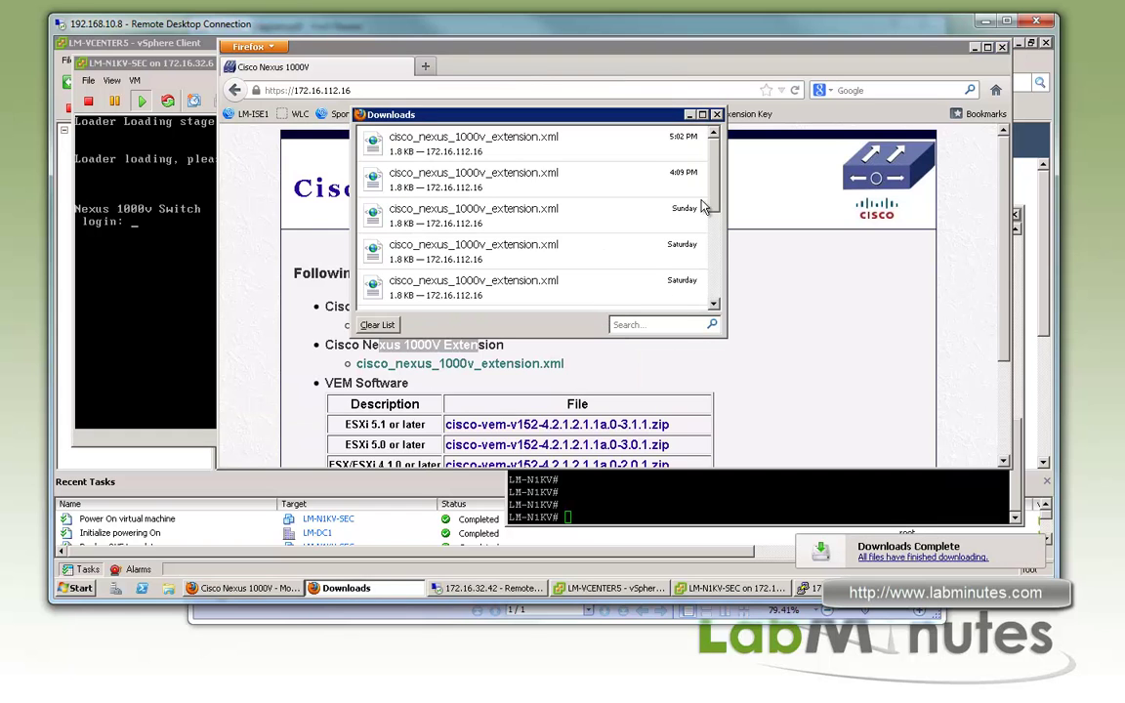
left_click(718, 117)
In Plug-in Manager, add a new plug-in and load cisco_nexus_1000v_extension.xml
left_click(465, 40)
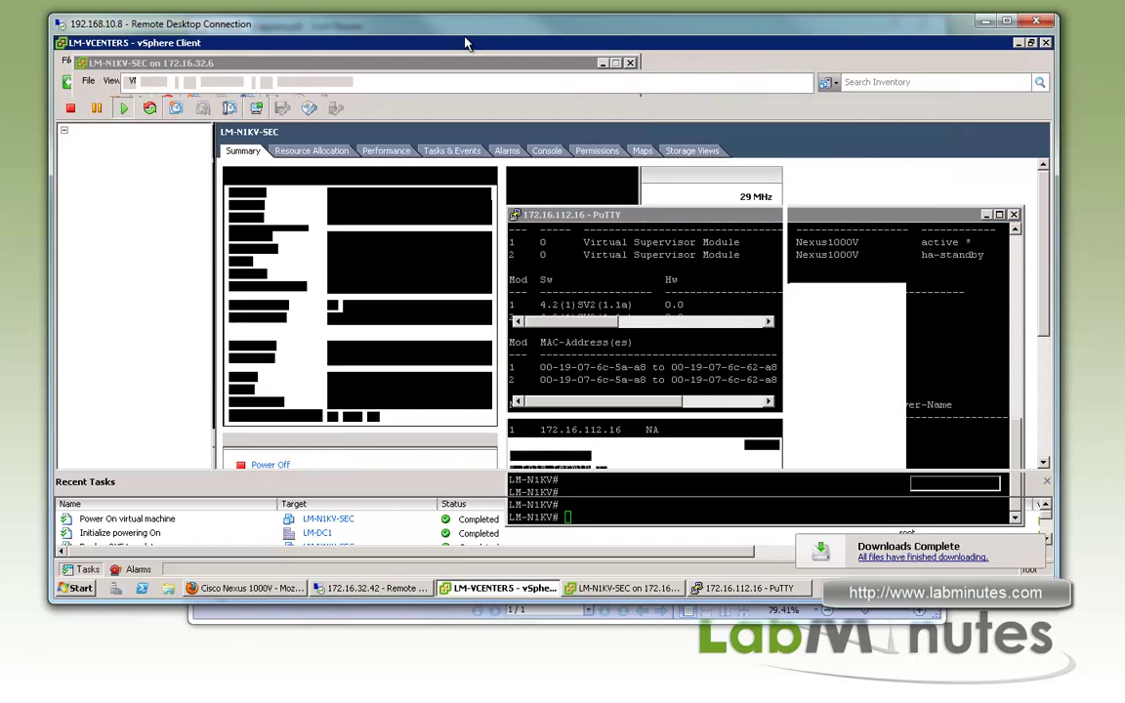
left_click(253, 59)
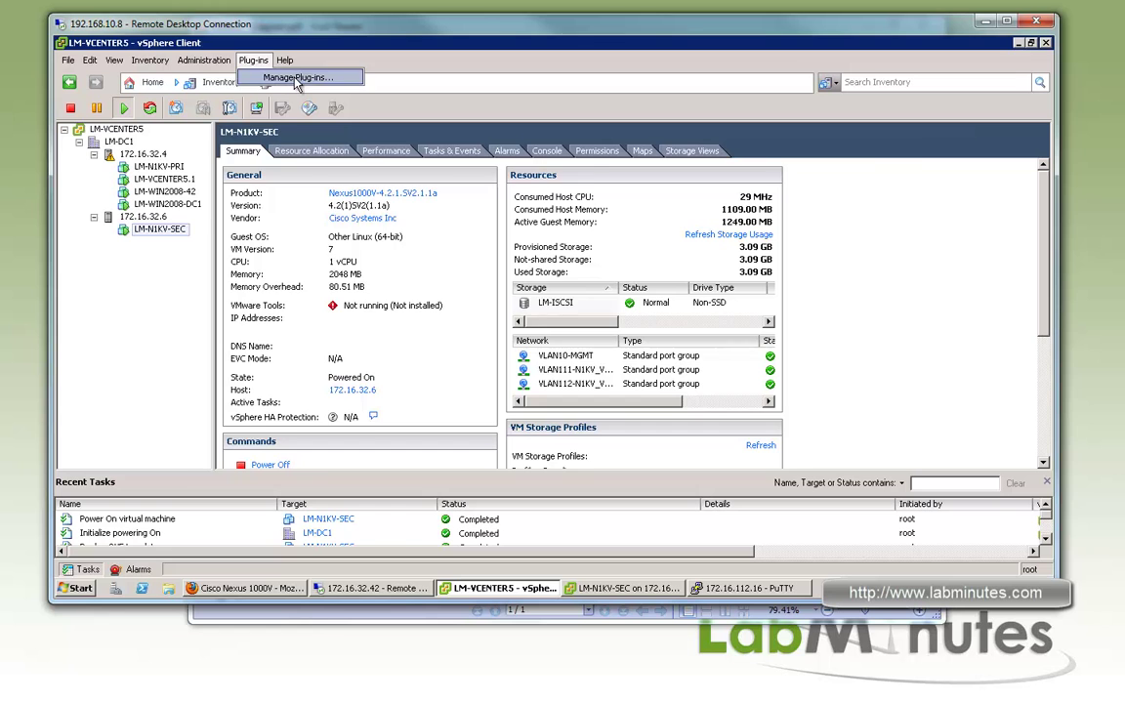
left_click(293, 77)
right_click(418, 297)
left_click(467, 306)
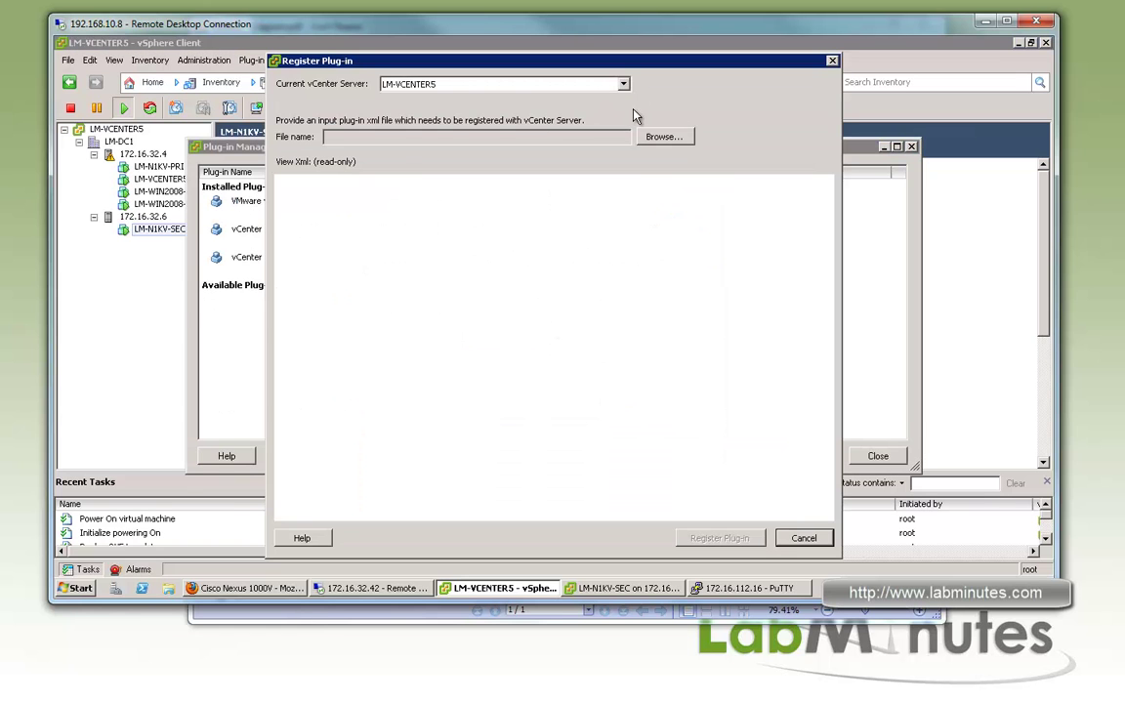
left_click(663, 136)
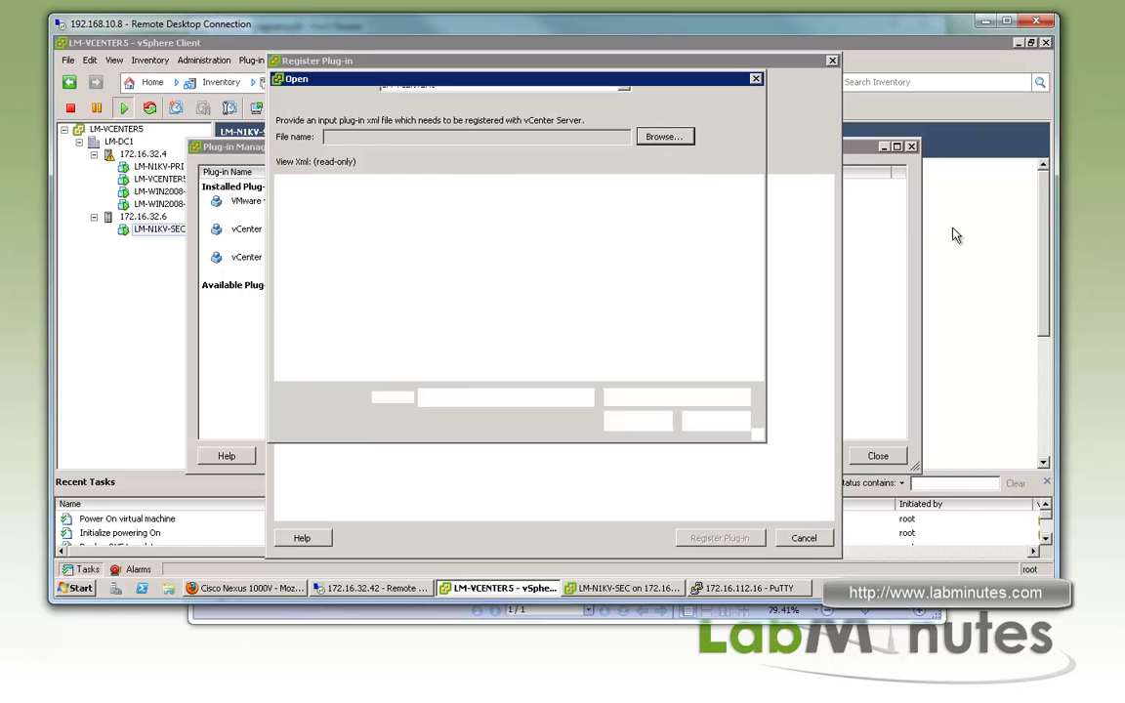
scroll(754, 349, "down", 5)
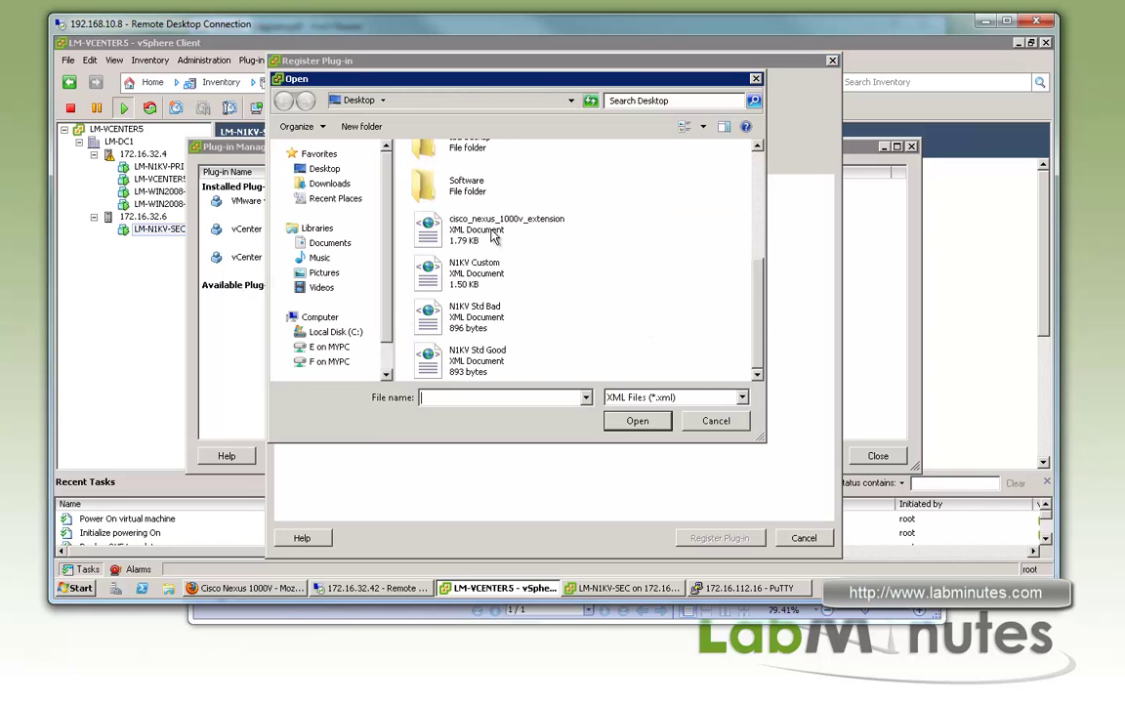
double_click(479, 165)
Register the Nexus 1000V plug-in, ignoring the certificate warning, and close Plug-in Manager
left_click(718, 536)
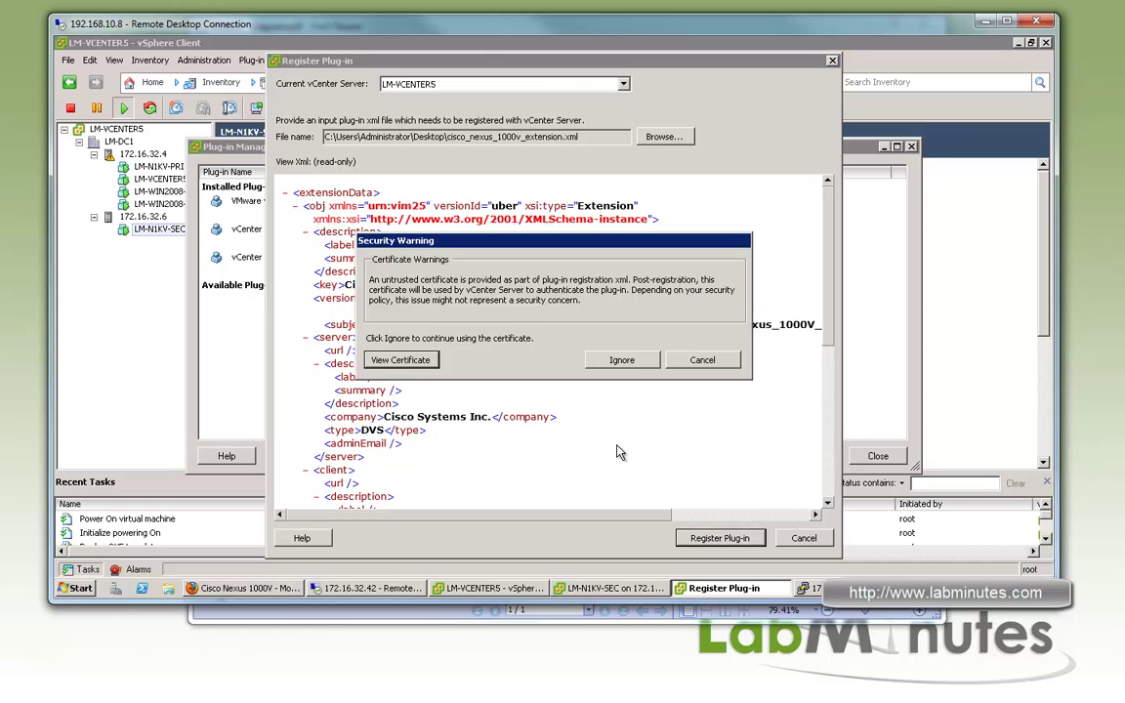
left_click(622, 359)
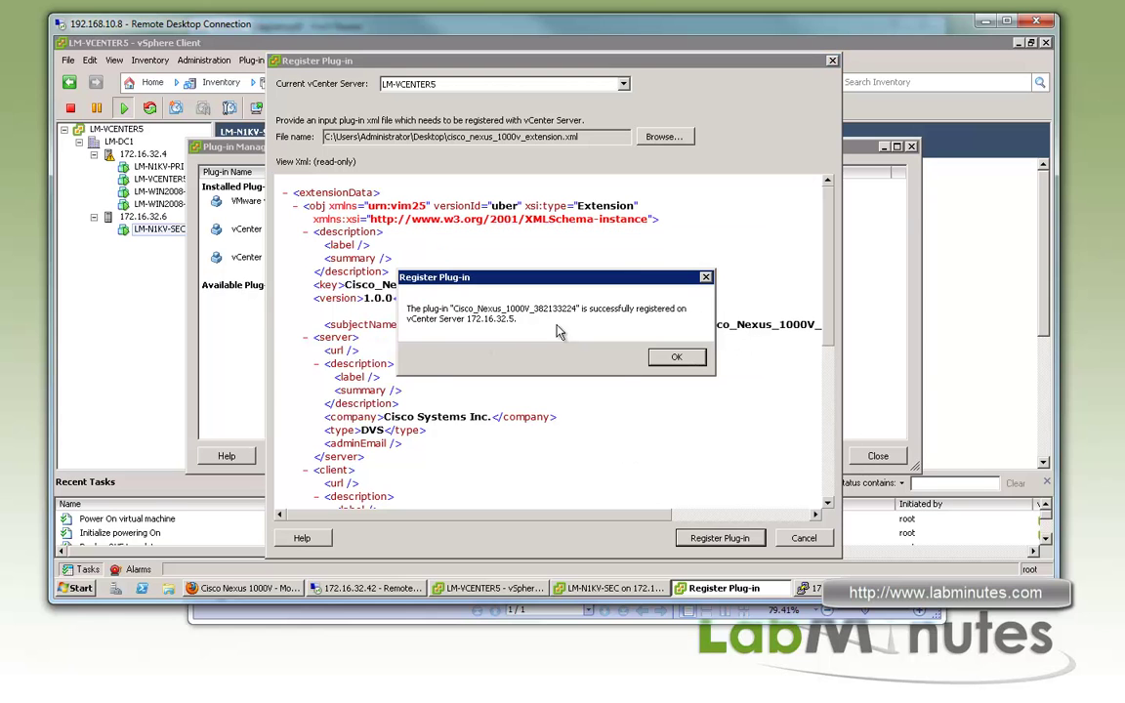
left_click(672, 358)
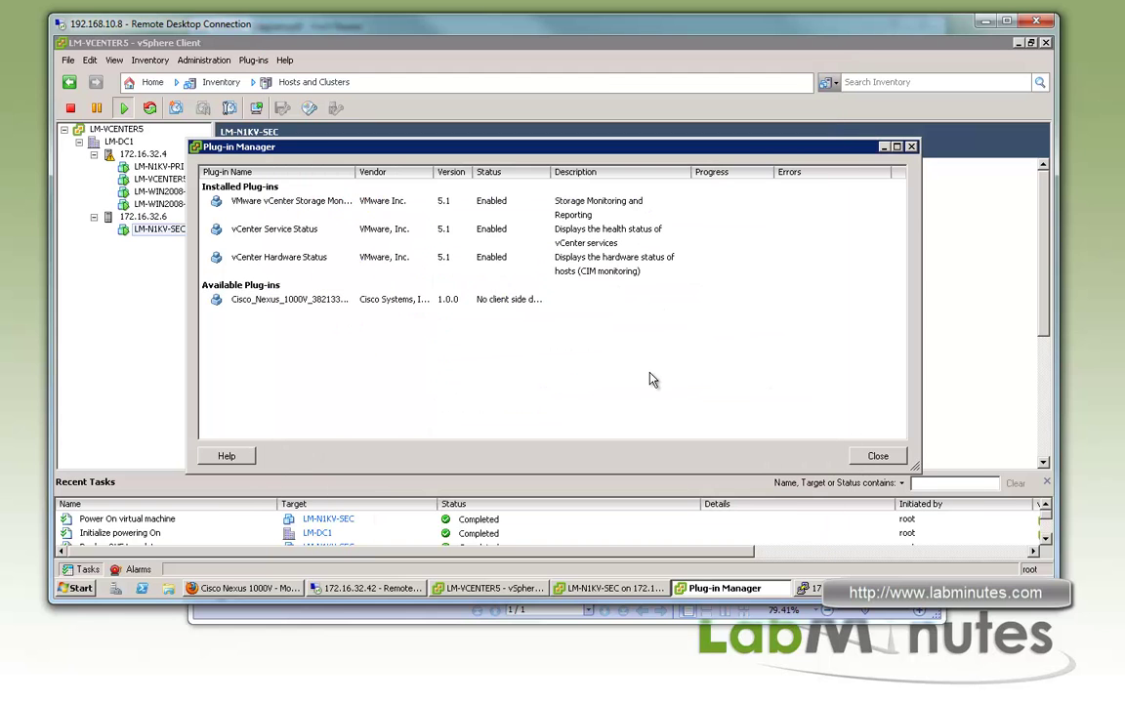
left_click(410, 300)
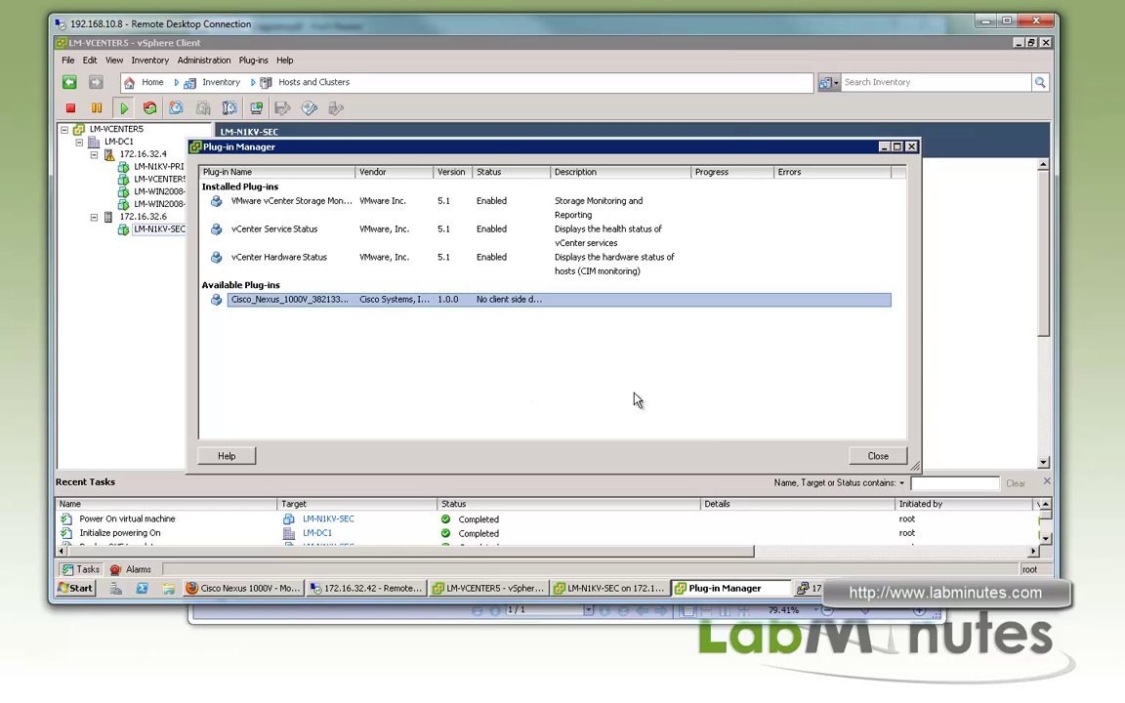
left_click(878, 456)
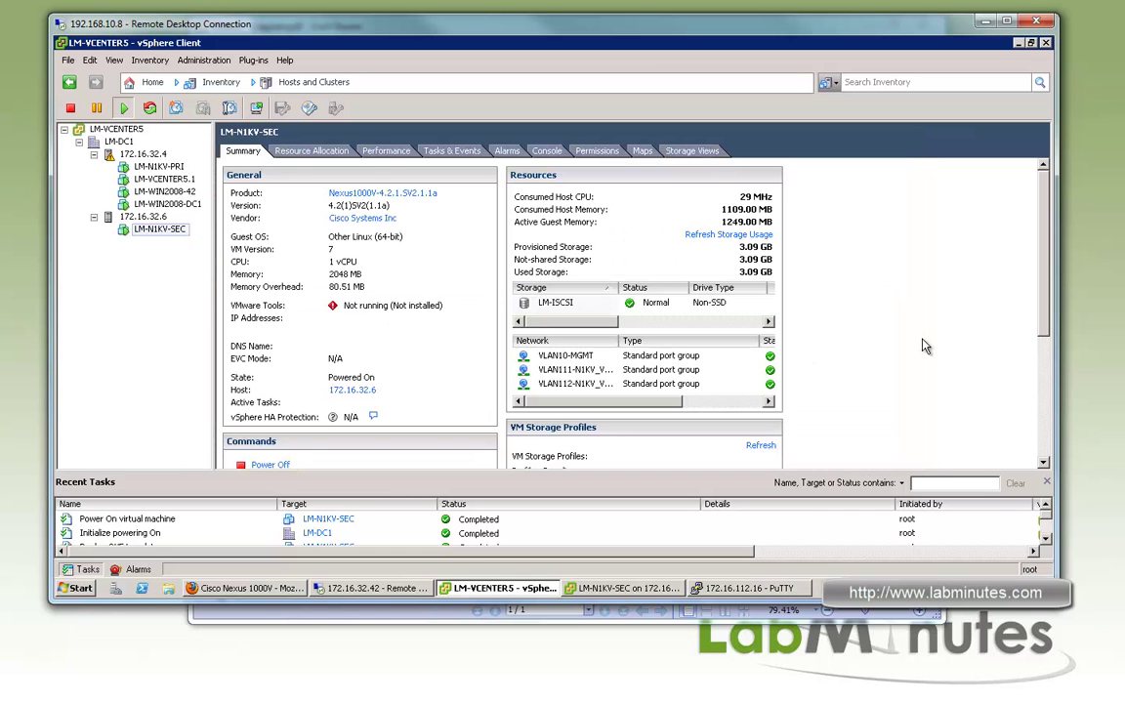
In the VSM's PuTTY session, enter configuration mode and create SVS connection LM_SVS
left_click(768, 589)
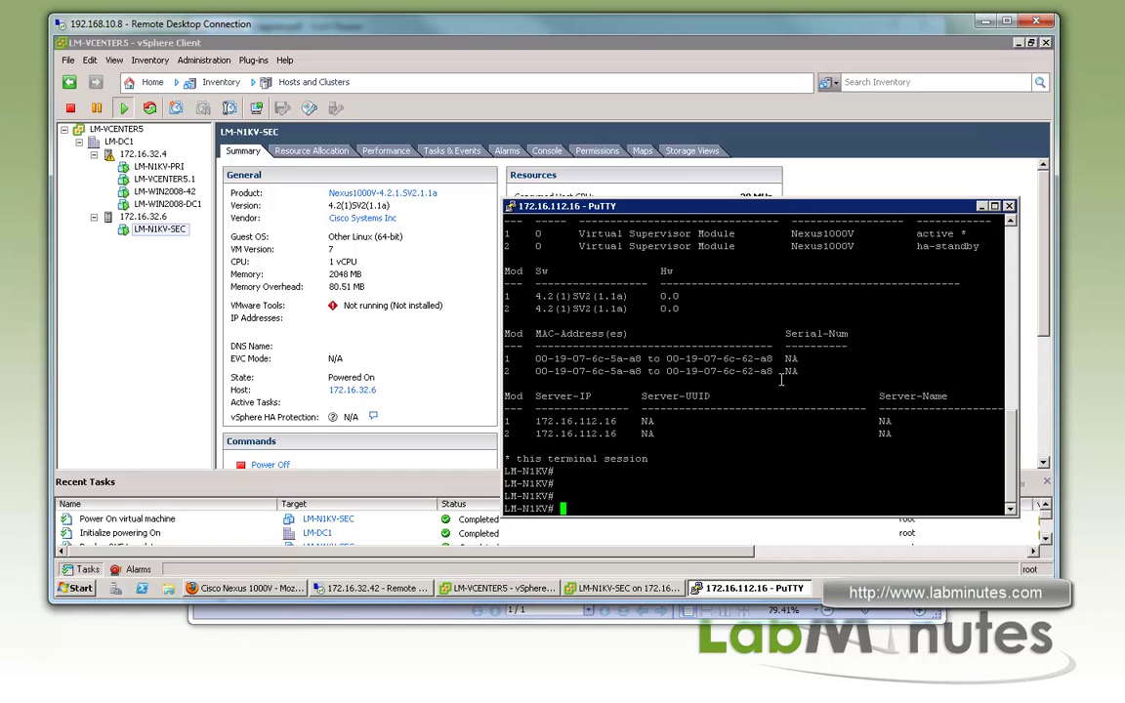
key("Return")
key("Return")
type("conf t")
key("Return")
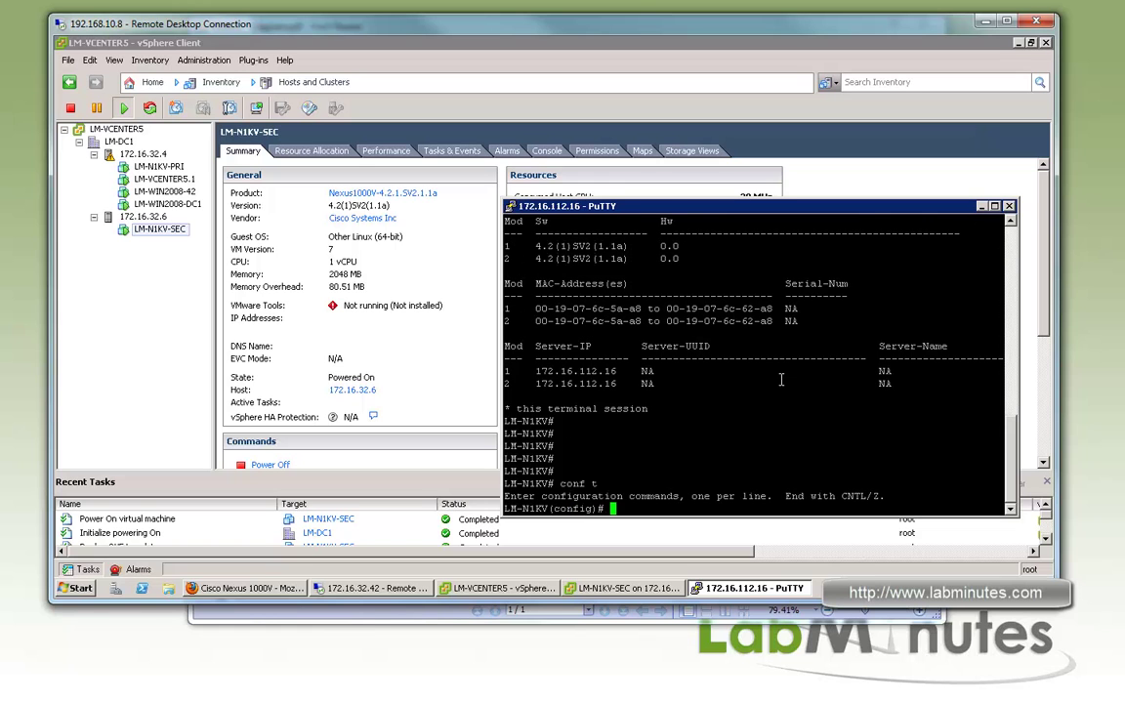
type("svs connection ?")
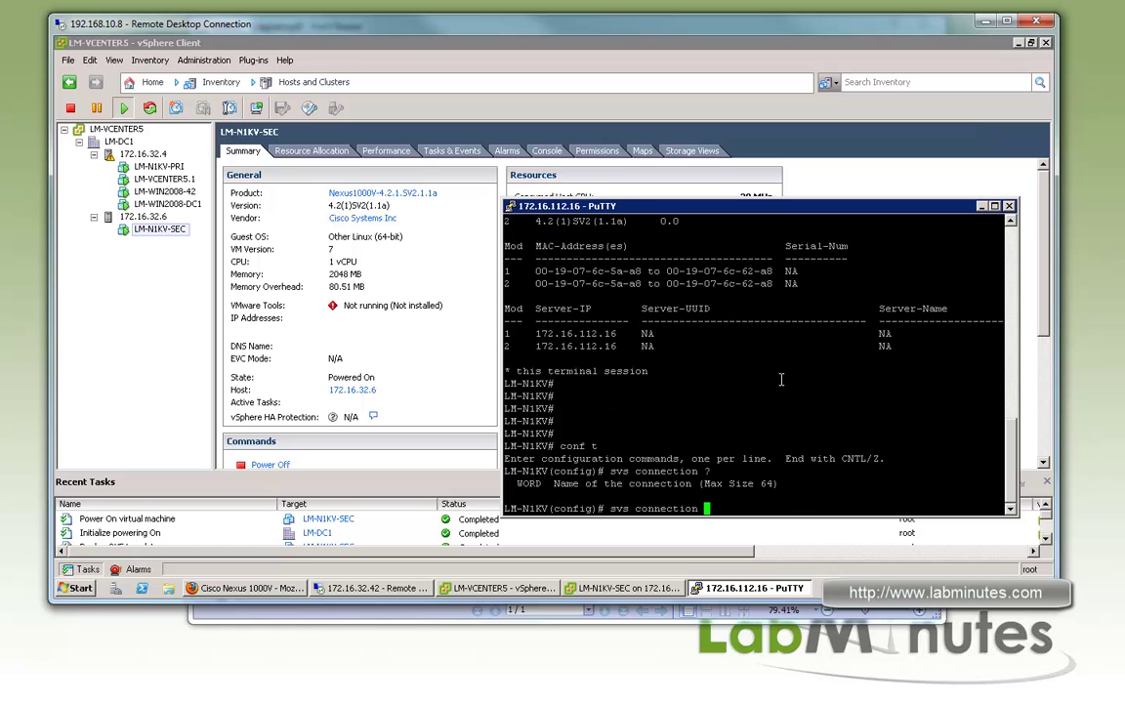
type("LM_SVS")
key("Return")
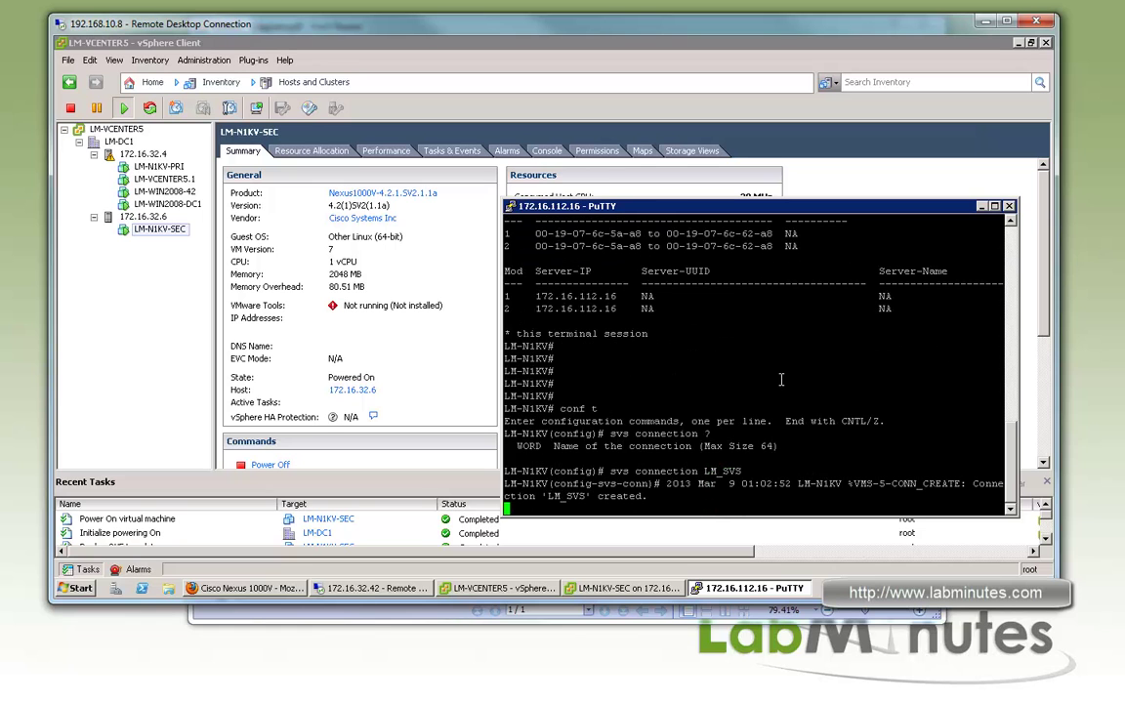
Set LM_SVS to protocol vmware-vim, remote IP 172.16.32.5, and datacenter LM-DC1
key("Return")
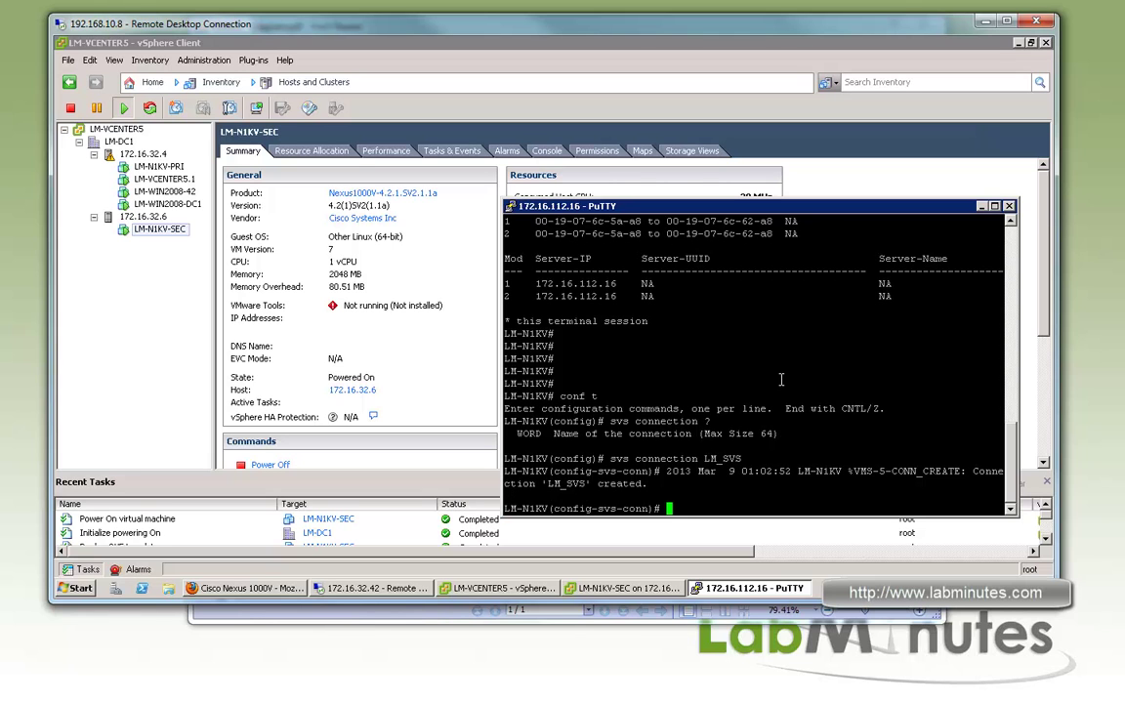
type("protocol vmware-vim")
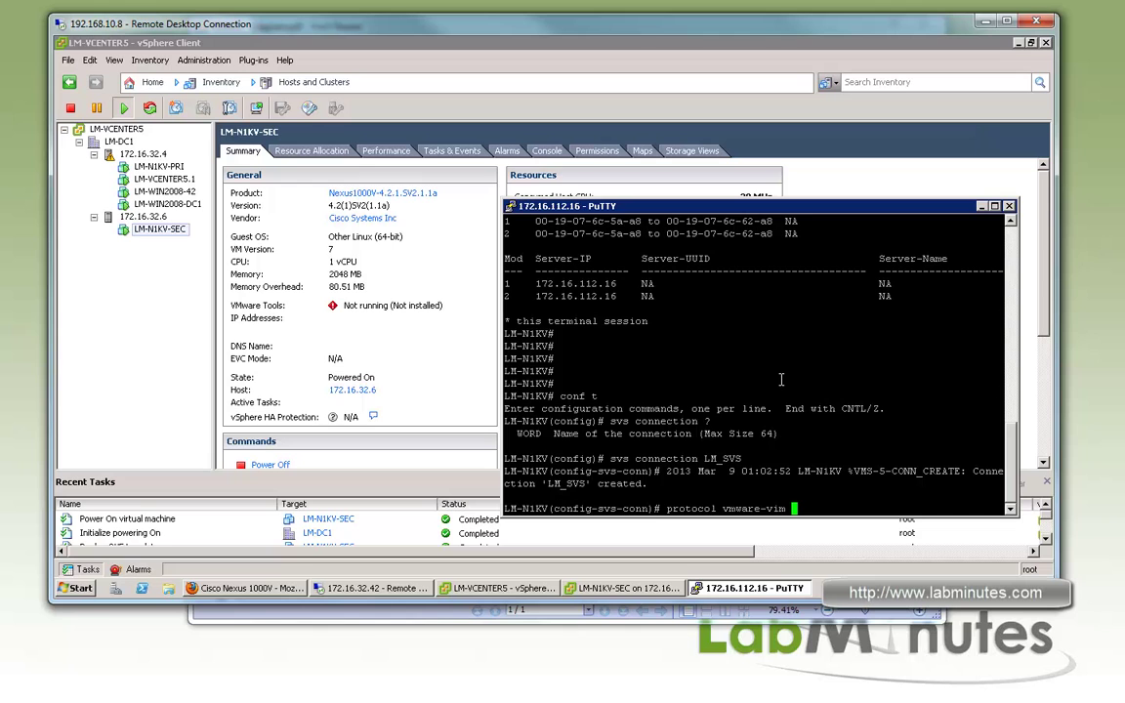
key("Return")
type("remote")
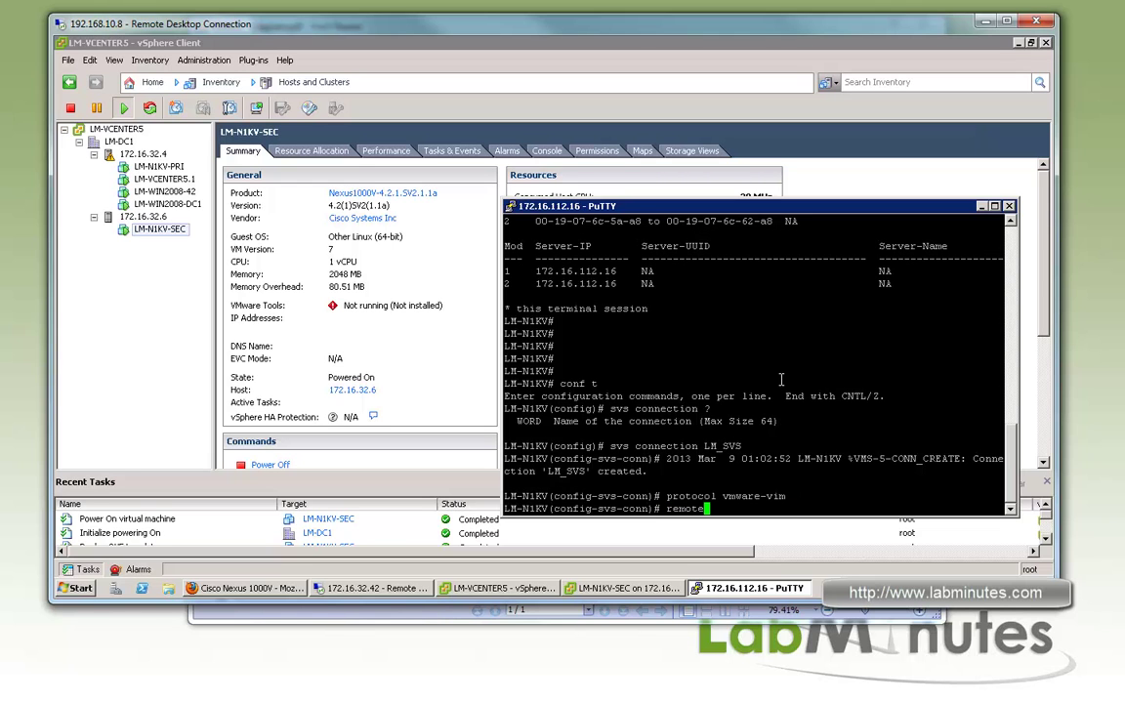
type(" ip add 172.16.32.5")
key("Return")
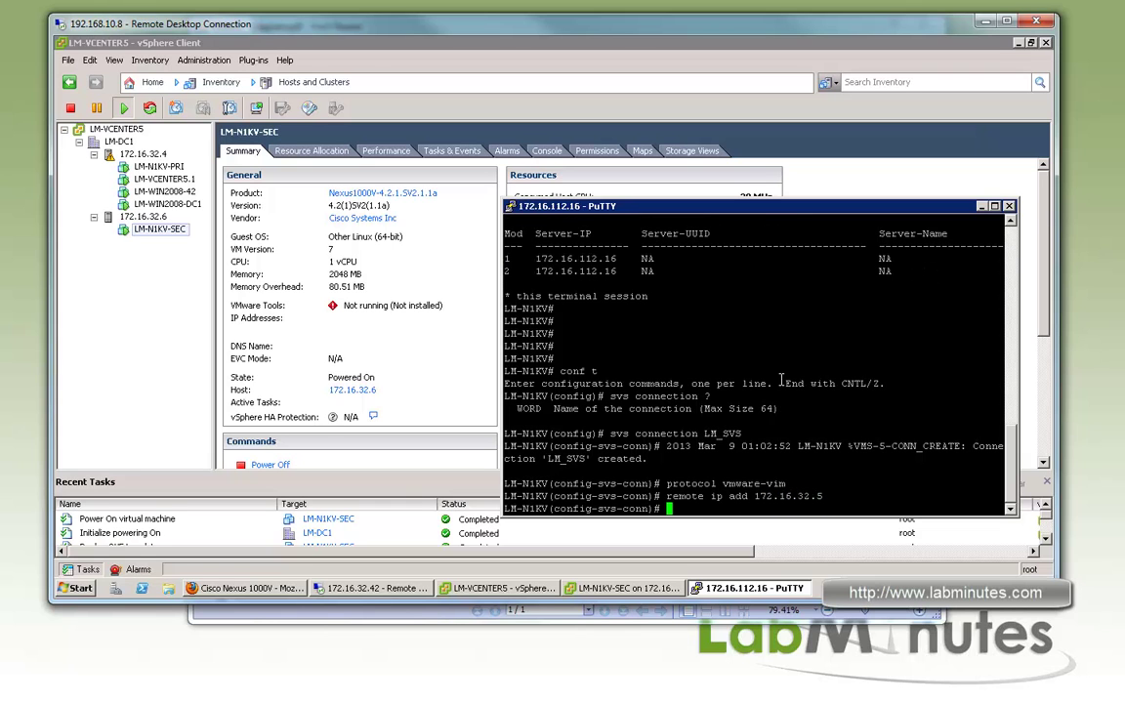
type("vmware dvs data")
key("Tab")
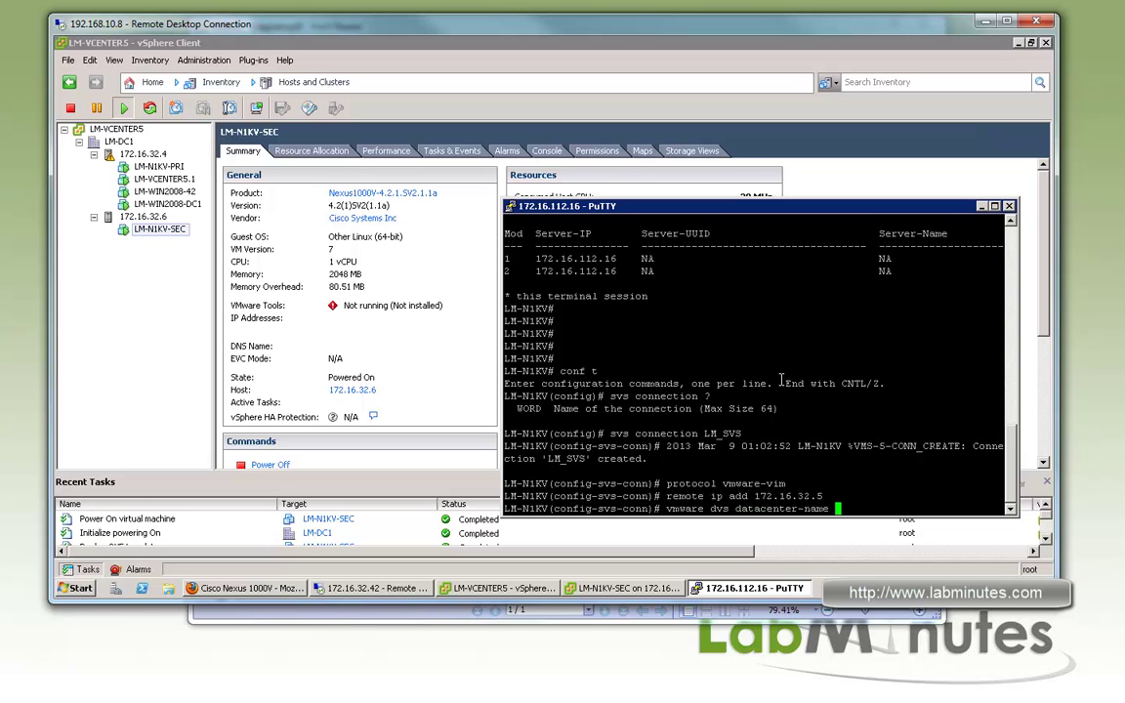
type("LM-DC1")
key("Return")
Connect LM_SVS to vCenter and check the port-group creation output
type("connect")
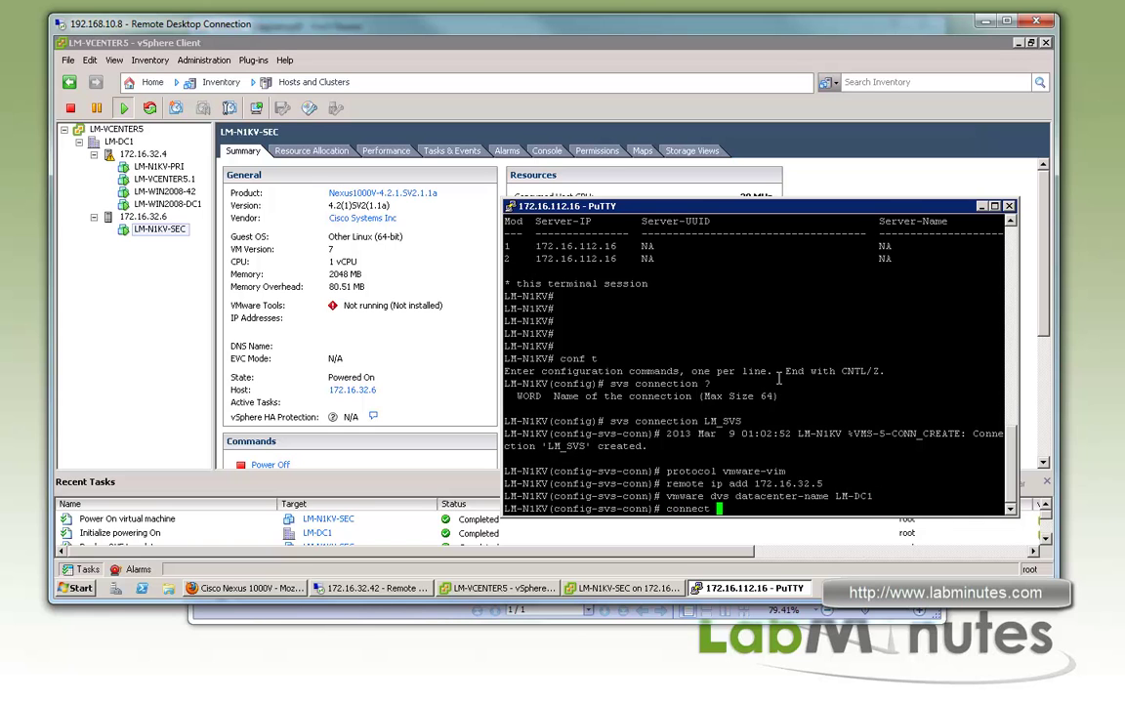
key("Return")
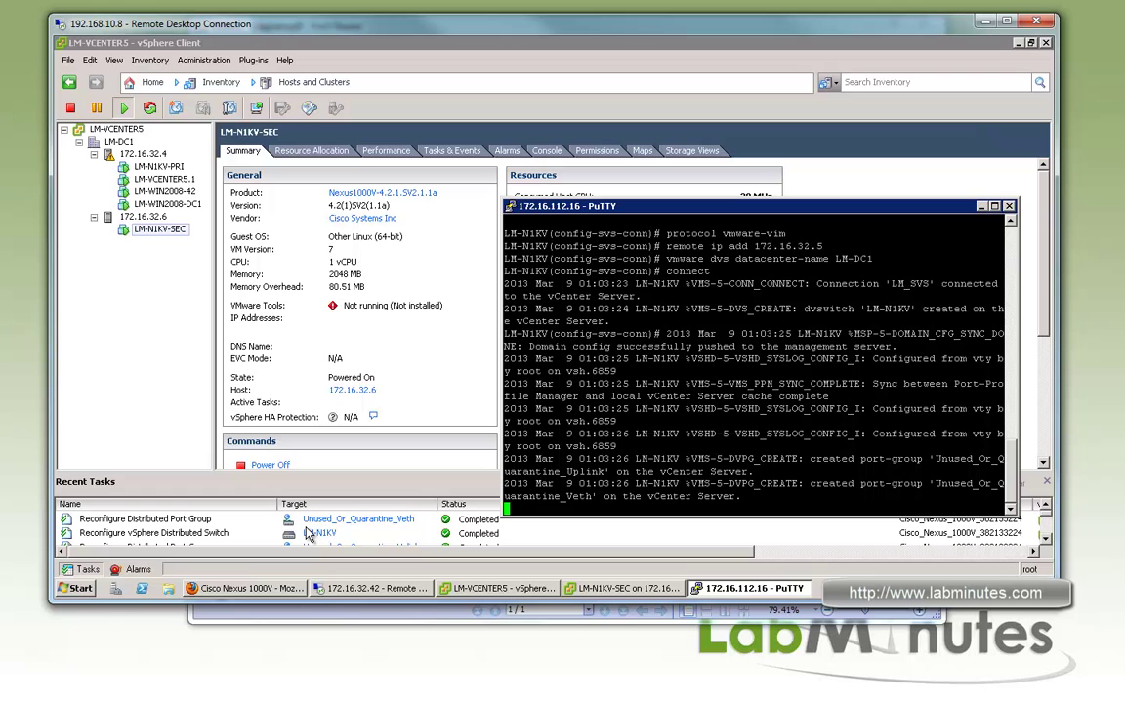
left_click_drag(812, 434, 829, 434)
left_click(860, 457)
key("Return")
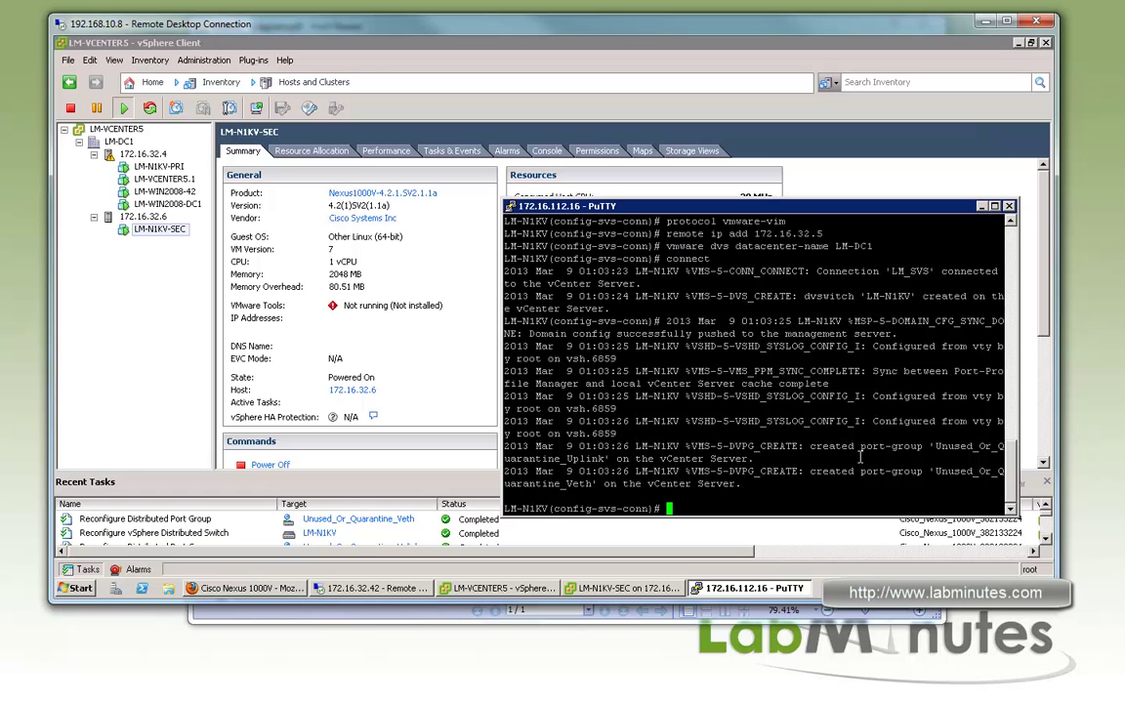
left_click_drag(855, 447, 923, 446)
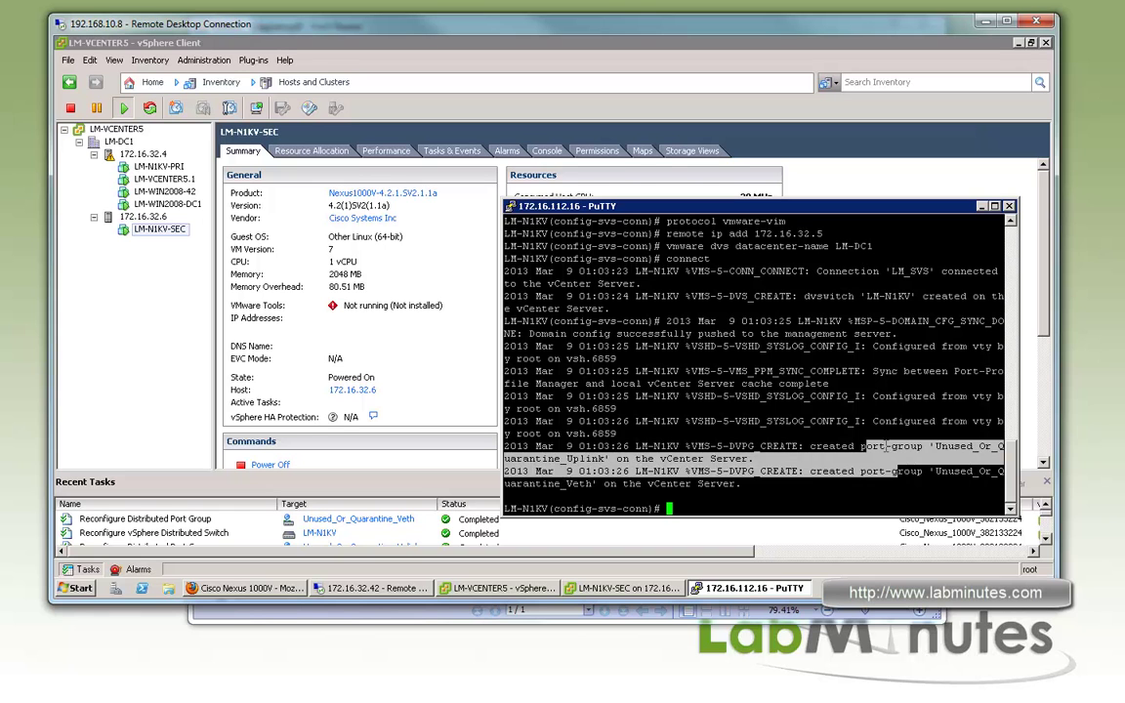
In the Networking inventory, show the LM-N1KV Unused_Or_Quarantine_Uplink port group summary, then return to PuTTY
left_click(298, 83)
left_click(298, 172)
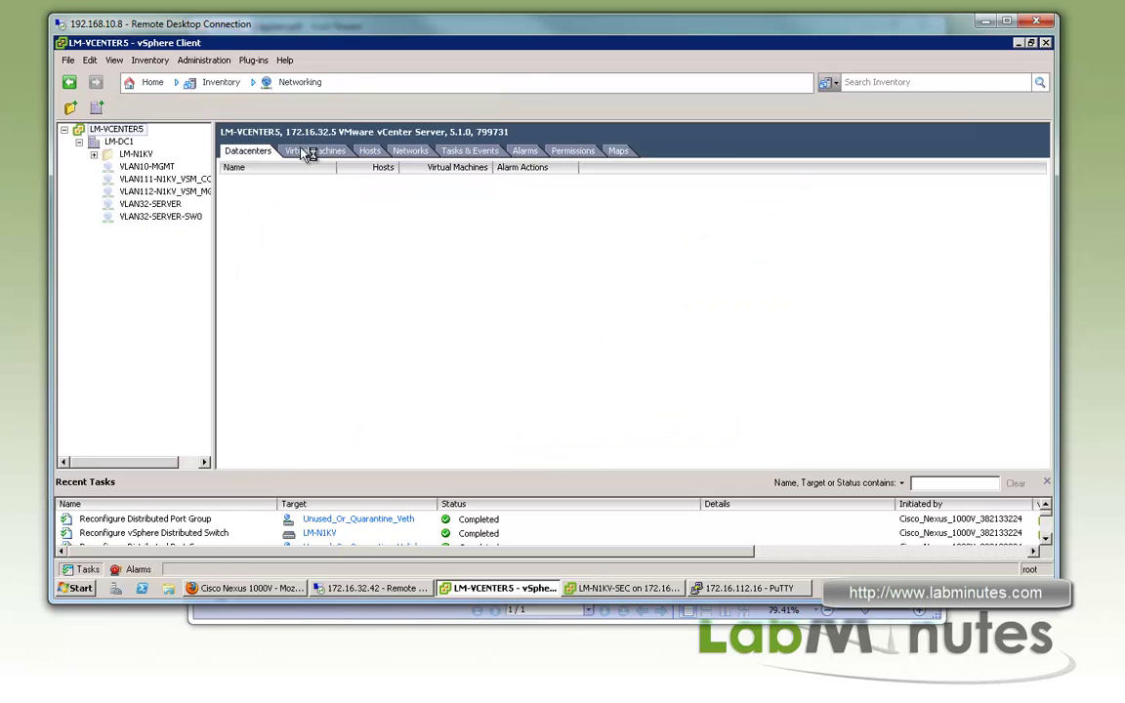
left_click(93, 154)
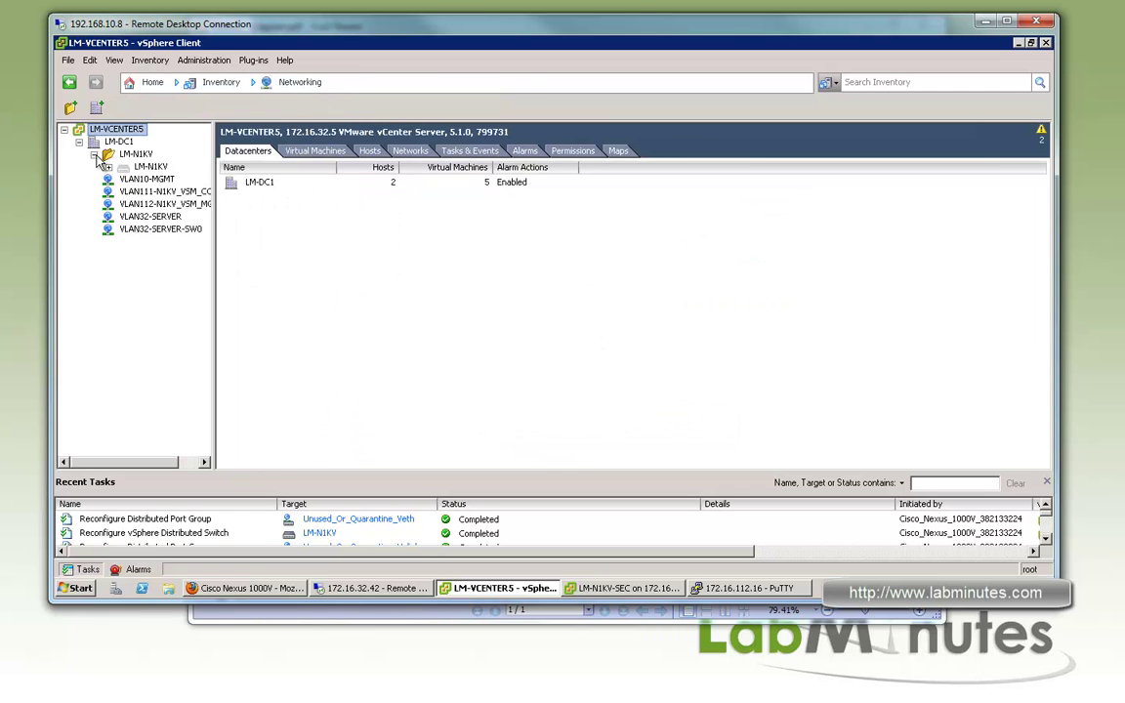
left_click(127, 154)
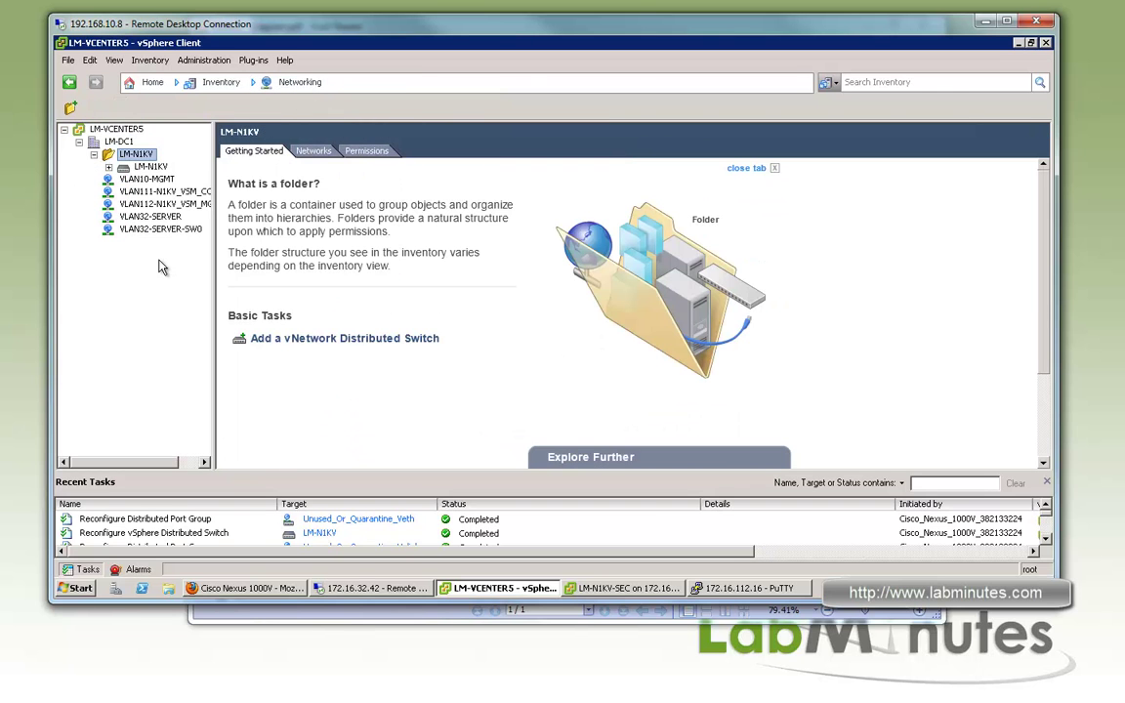
left_click(110, 168)
left_click(172, 179)
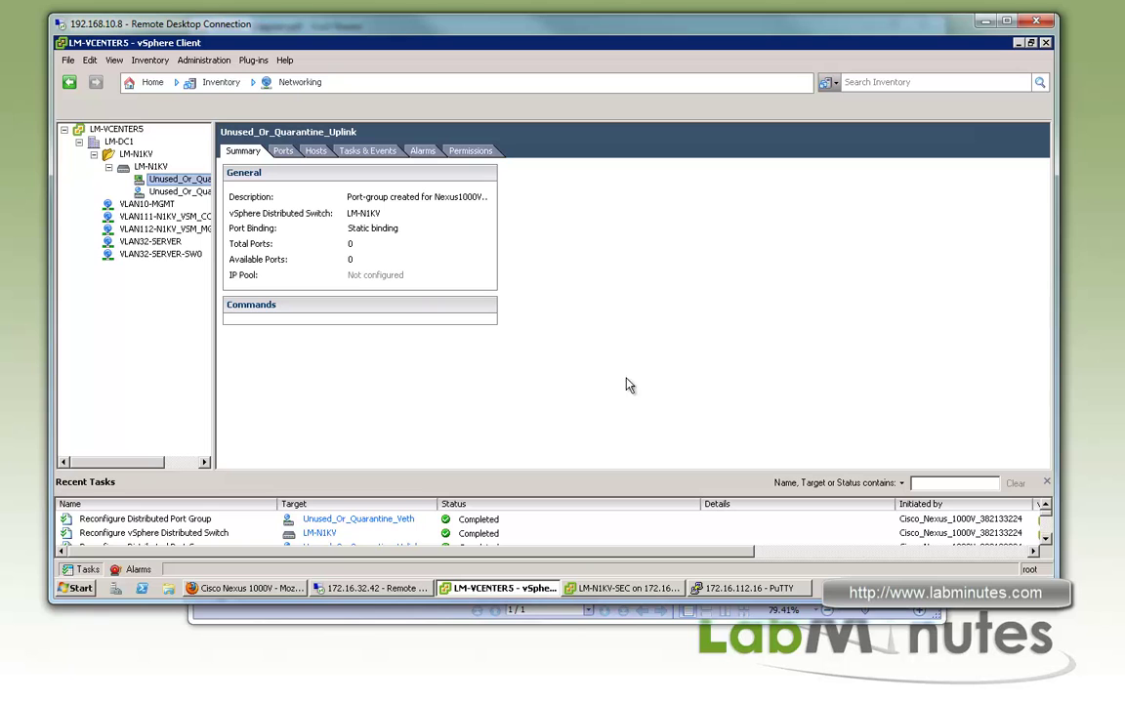
left_click(752, 588)
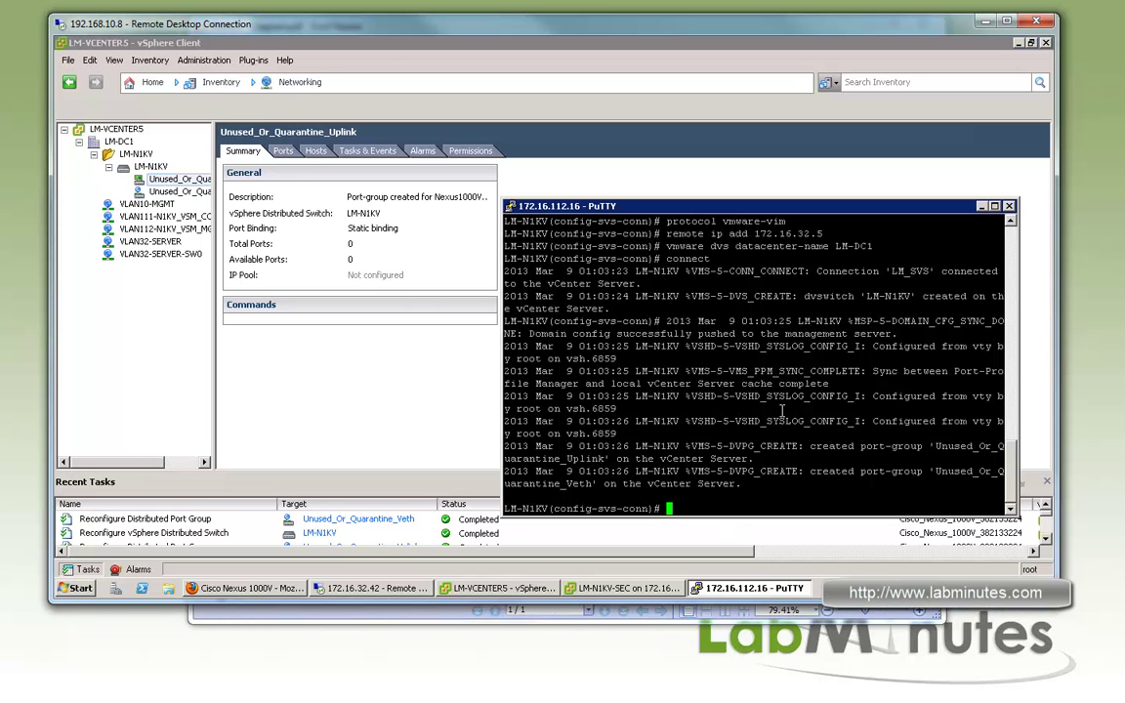
Leave the SVS connection config and name VLAN 32 SERVER
type("exi")
key("Return")
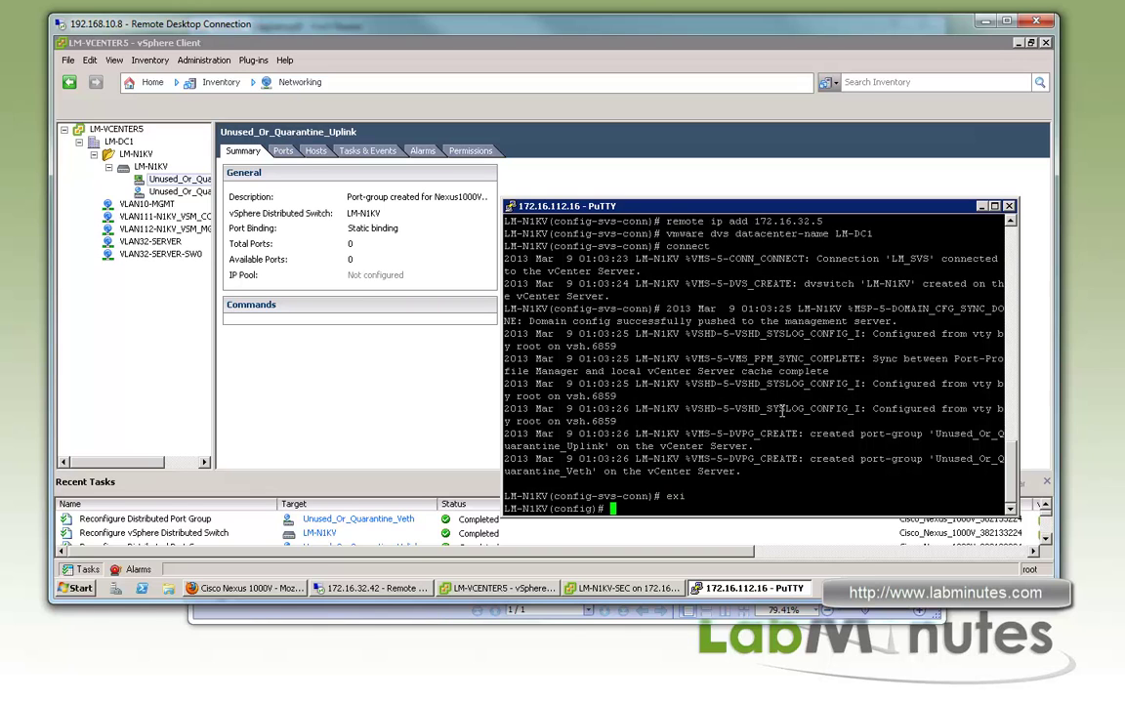
type("va")
key("BackSpace")
type("lan 32")
key("Return")
key("Return")
key("Return")
type("anem")
key("BackSpace")
key("BackSpace")
key("BackSpace")
key("BackSpace")
type("name SERVER")
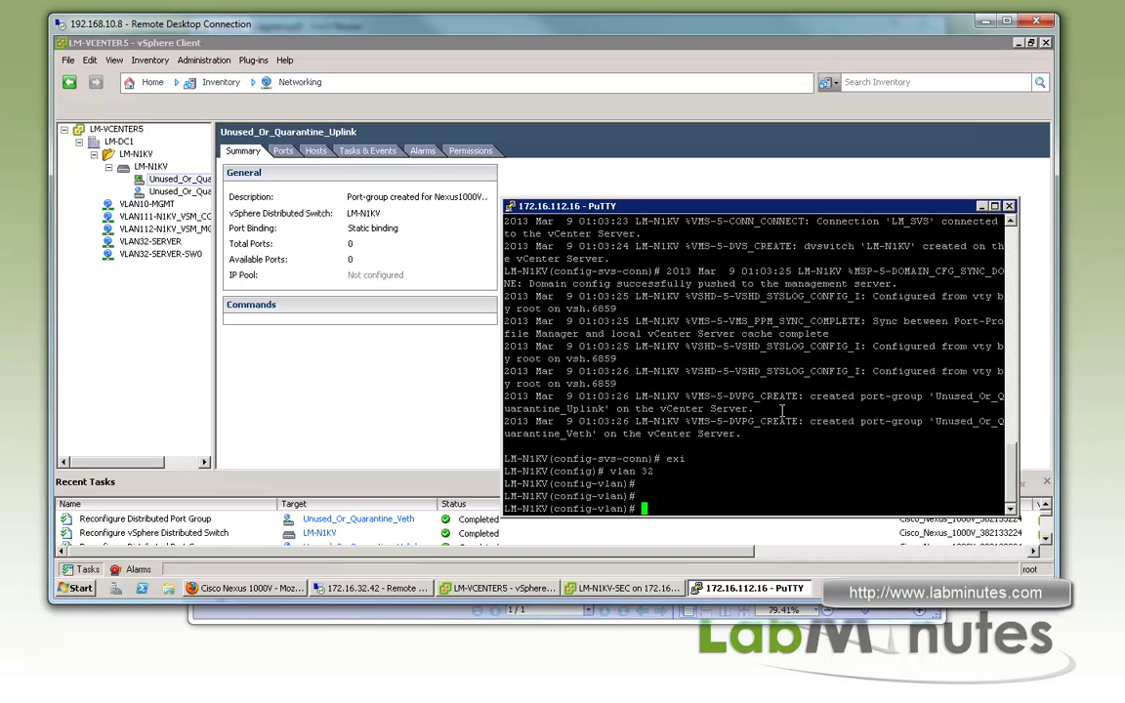
key("Return")
Create VLAN 59 named VMOTION and VLAN 60 named ISCSI
type("vlan 59")
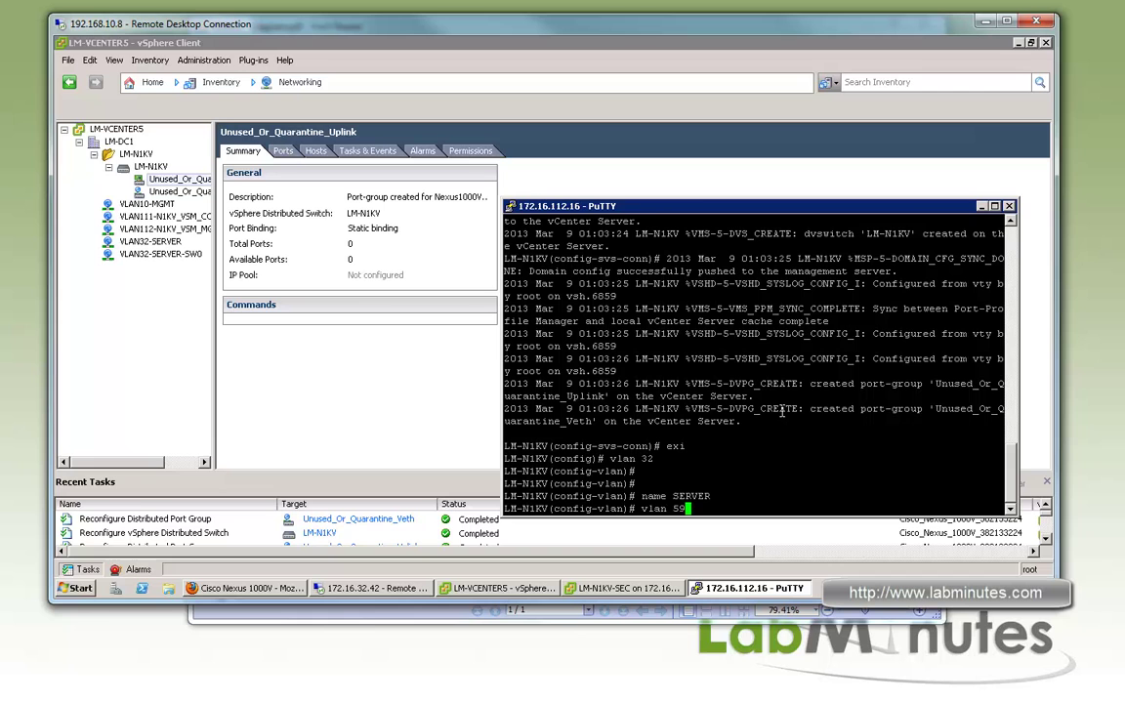
key("Return")
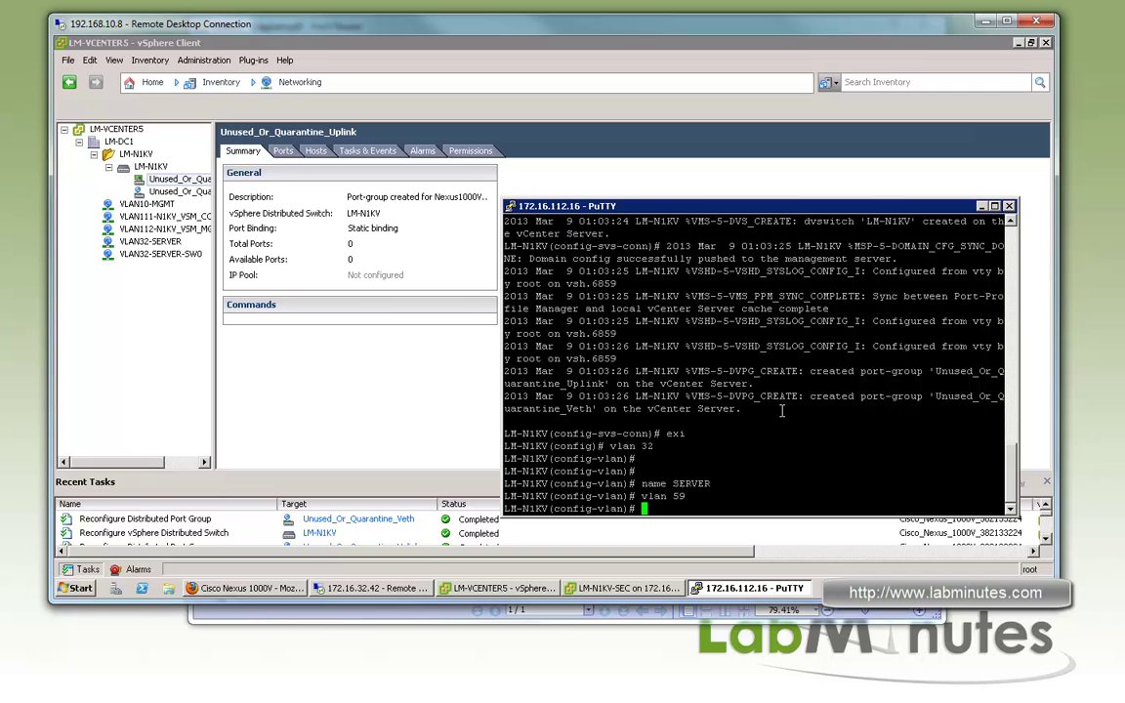
type("name VMOTION")
key("Return")
type("vlan ")
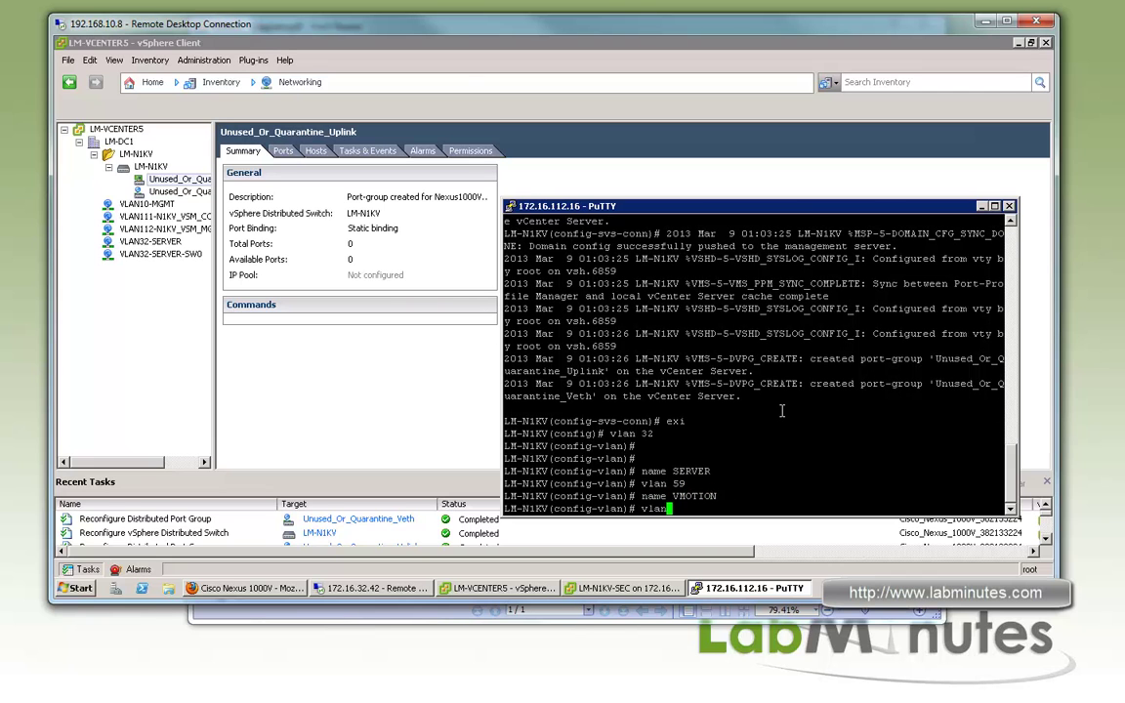
type("60")
key("Return")
type("name ISCSI")
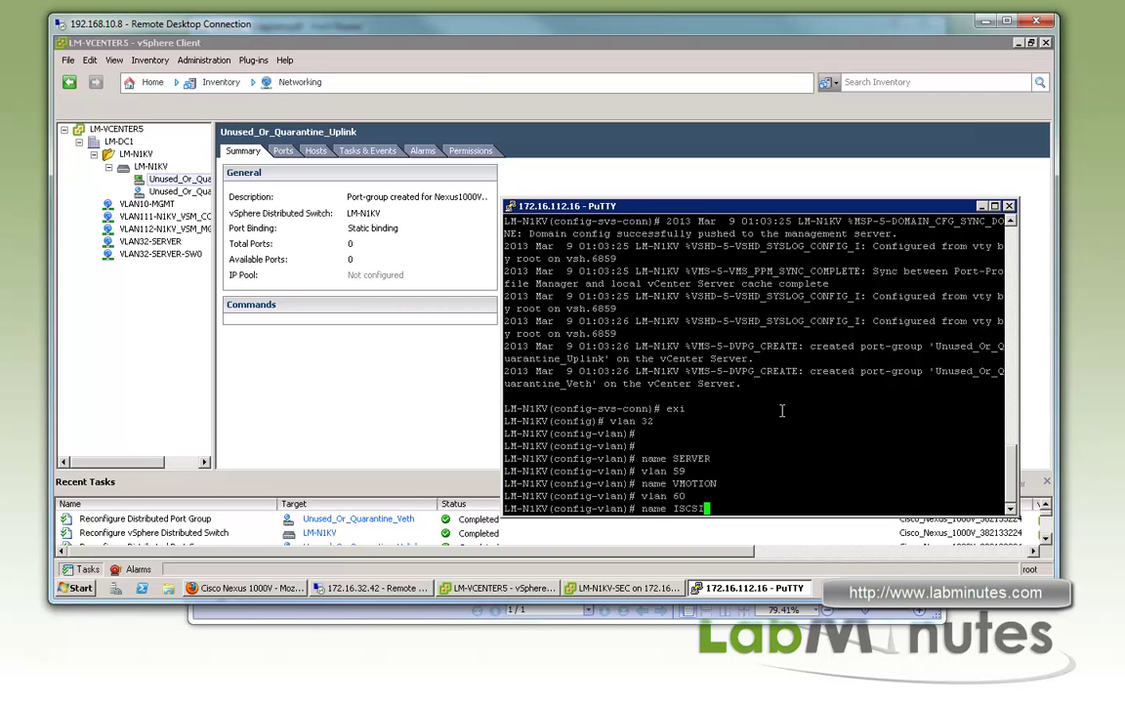
key("Return")
Create VLAN 111 named N1KV_VSM_CONTROL
type("vl")
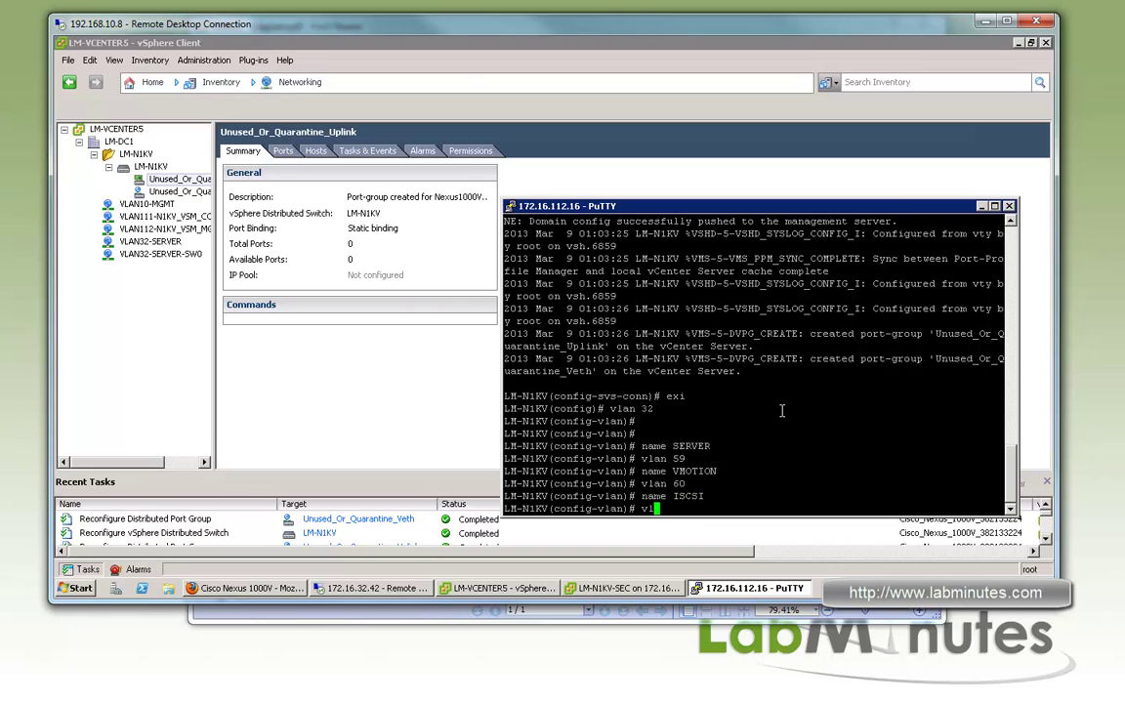
type("an 111 n")
key("BackSpace")
key("BackSpace")
key("Return")
type("n")
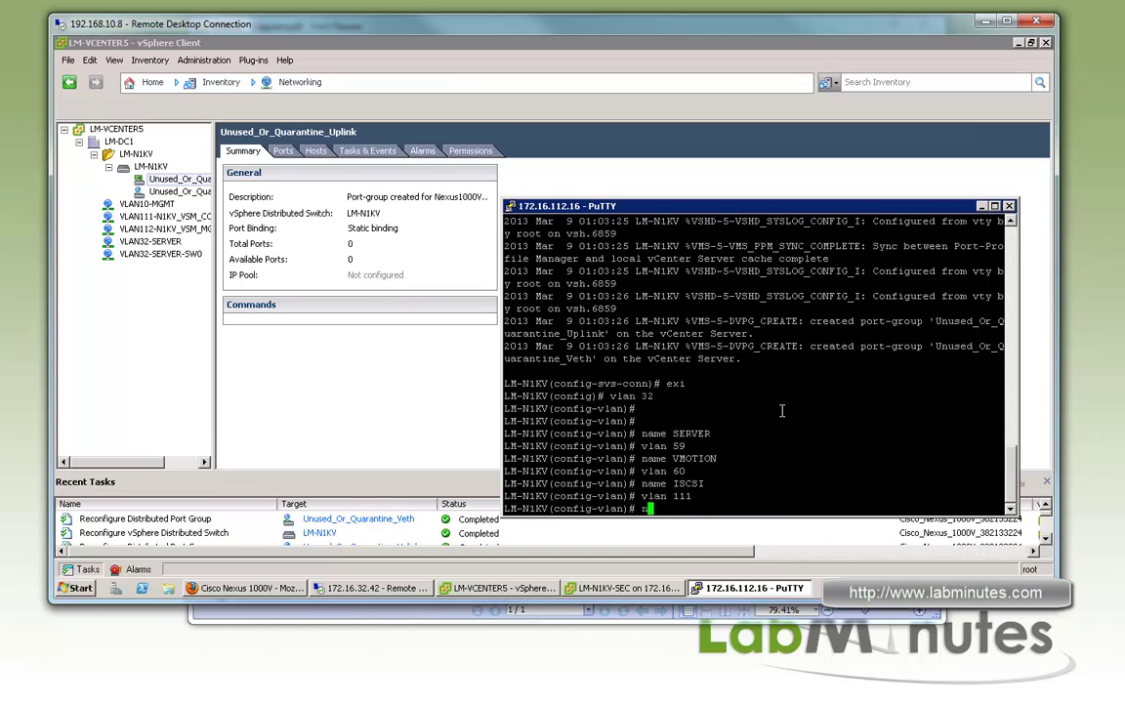
type("ame N1KV_VSM_CONTROL")
key("Return")
Remove the mistakenly created VLAN 1112
key("Up")
key("Up")
type("2")
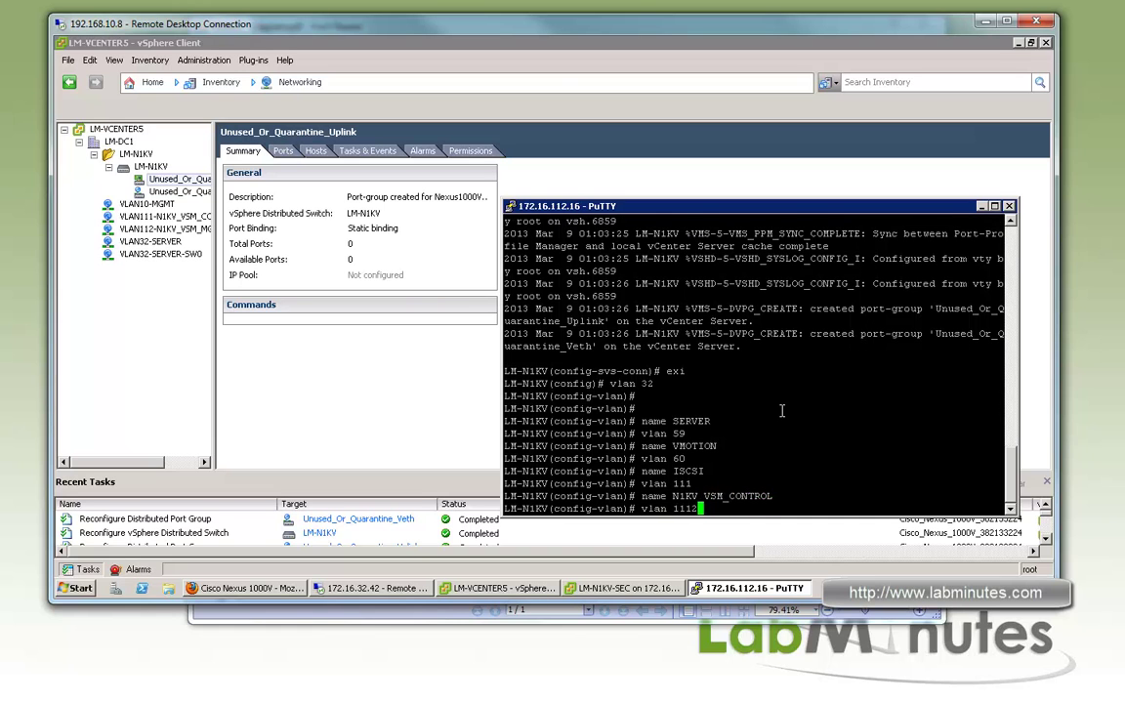
key("Return")
key("Up")
key("Home")
type("no")
key("Return")
key("Up")
key("Up")
Create VLAN 112 named N1KV_VSM_MGMT
key("BackSpace")
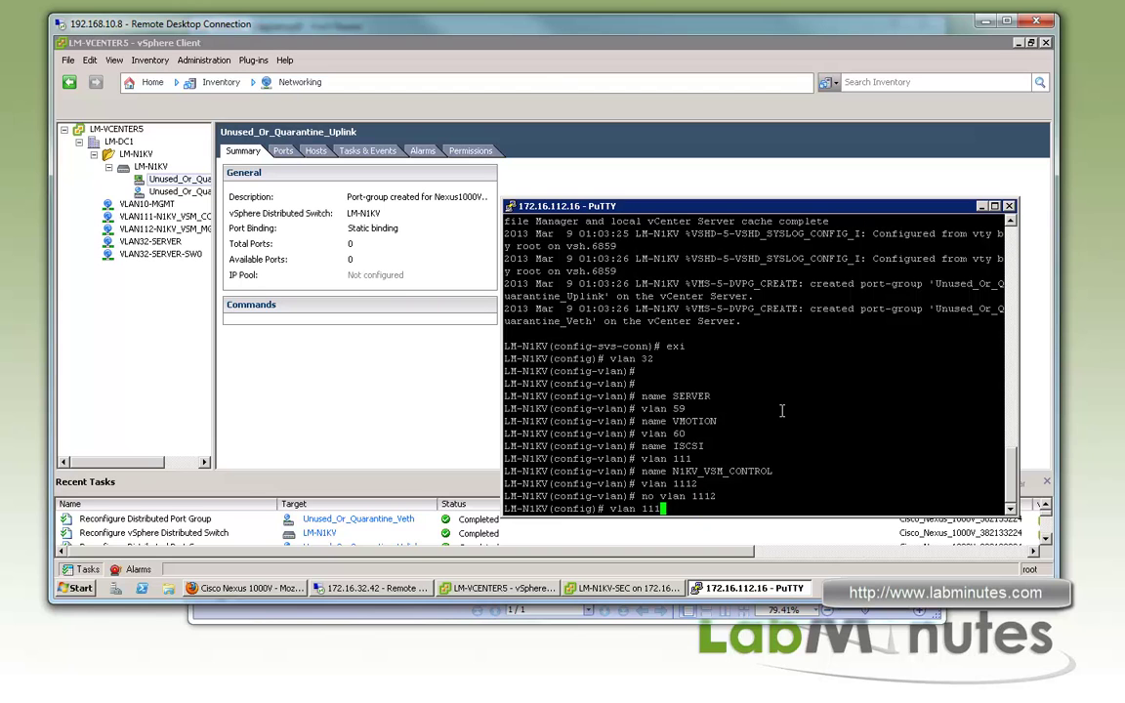
key("BackSpace")
type("2")
key("Return")
key("Up")
key("Up")
key("Up")
key("Up")
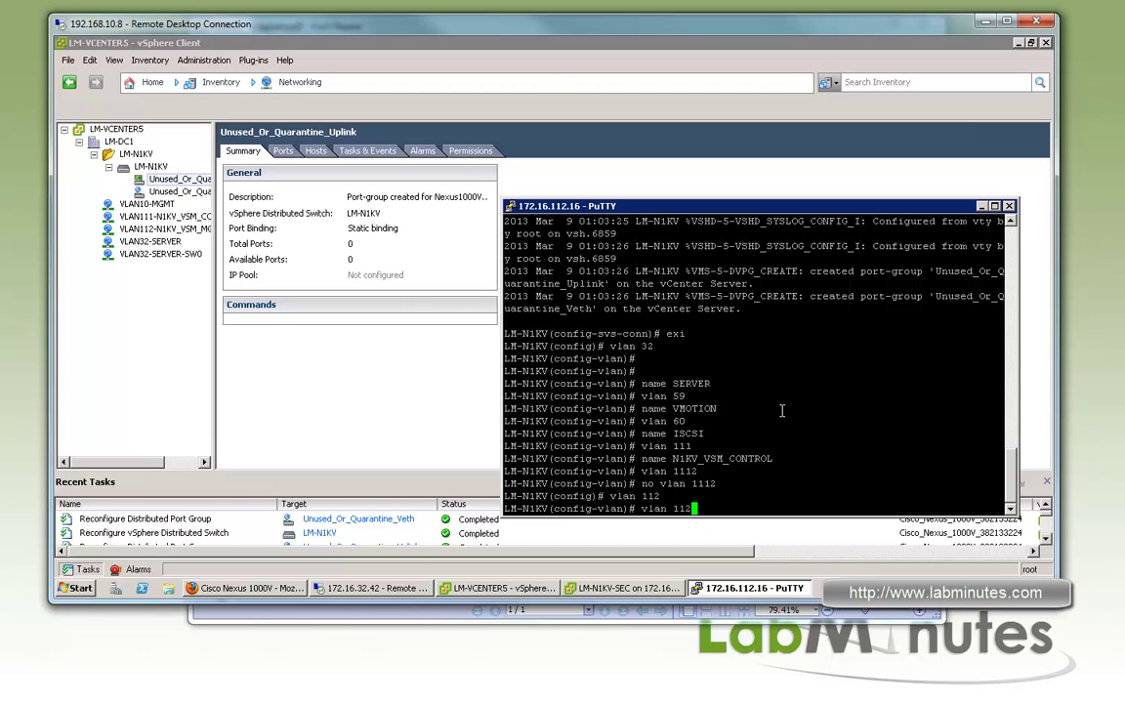
key("BackSpace")
key("BackSpace")
key("BackSpace")
key("BackSpace")
key("BackSpace")
key("BackSpace")
key("BackSpace")
key("BackSpace")
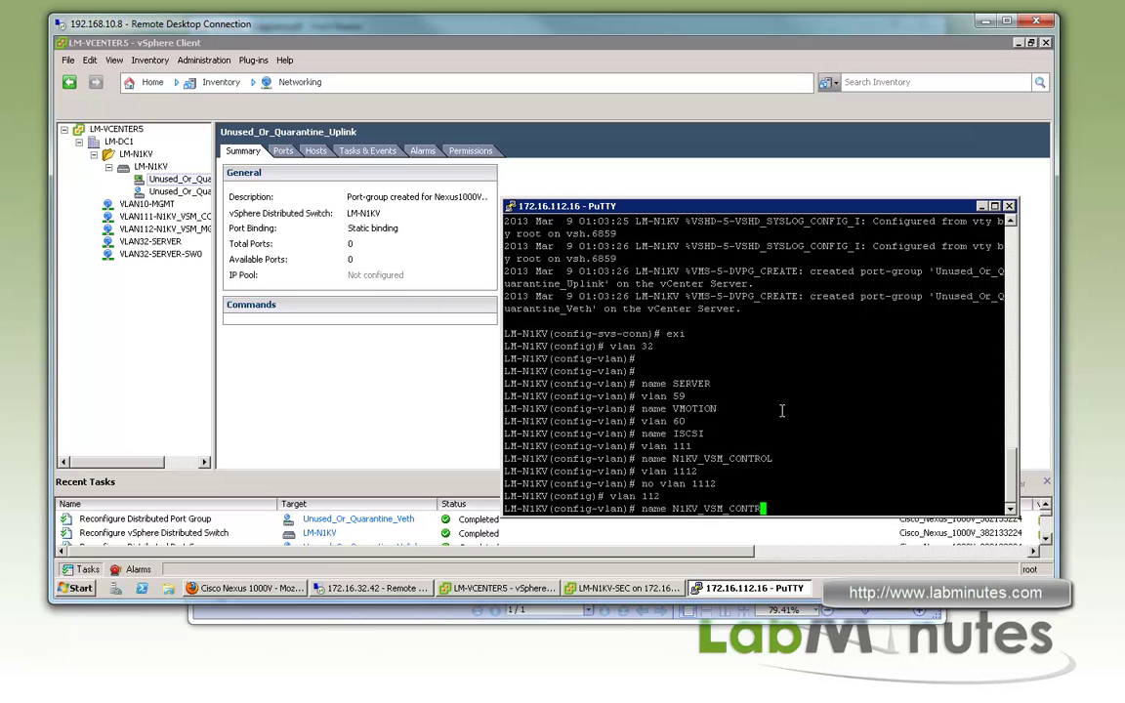
type("_MGMT")
key("Return")
Create VLAN 113 named N1KV_VEM_CONTROL and exit VLAN configuration
key("Up")
key("Up")
key("BackSpace")
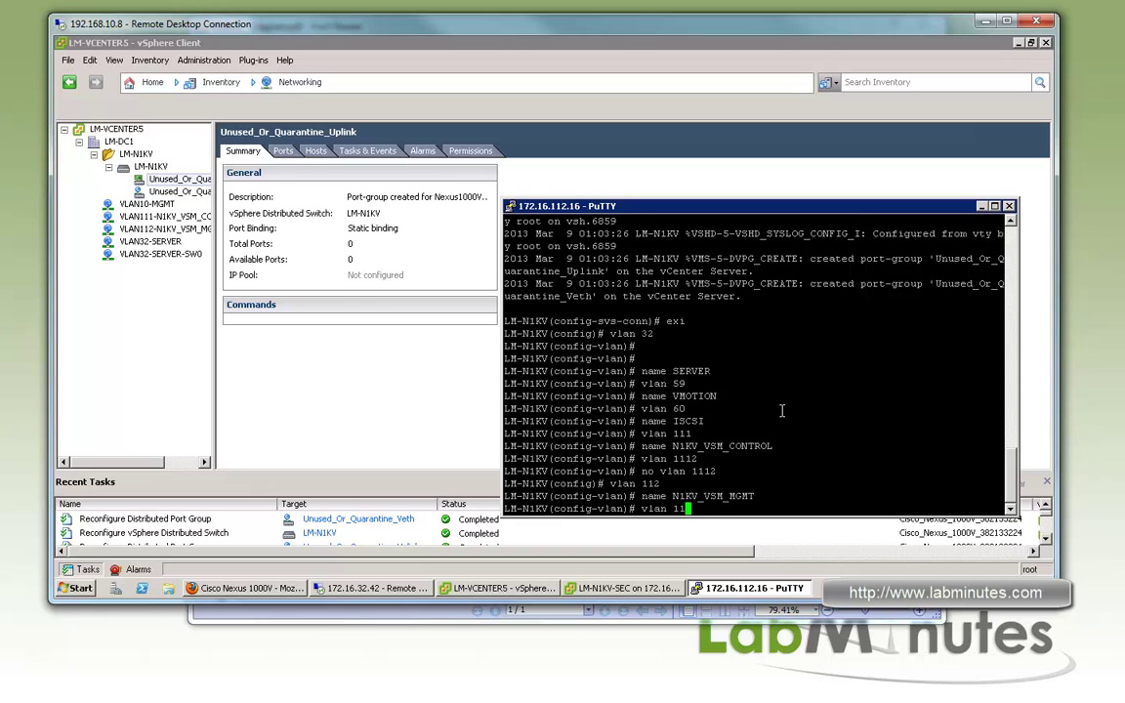
type("3")
key("Return")
key("Up")
key("Up")
key("BackSpace")
key("BackSpace")
key("BackSpace")
key("BackSpace")
key("BackSpace")
key("BackSpace")
key("BackSpace")
type("EM_CONTROL")
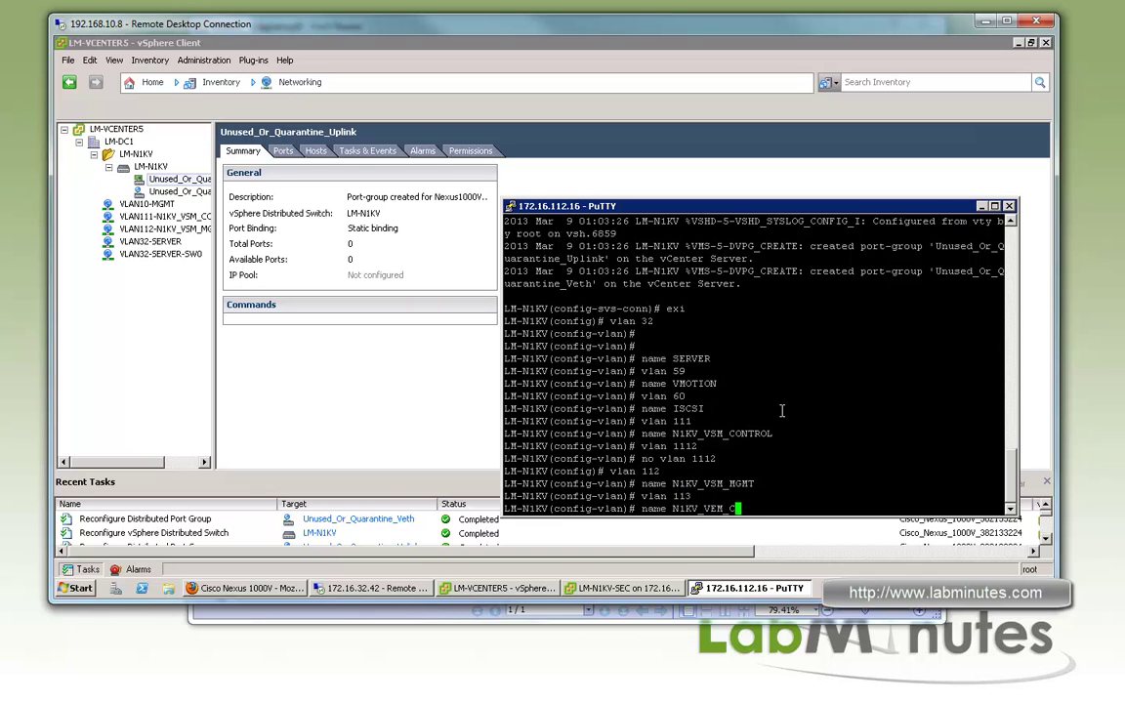
key("Return")
key("Return")
key("Return")
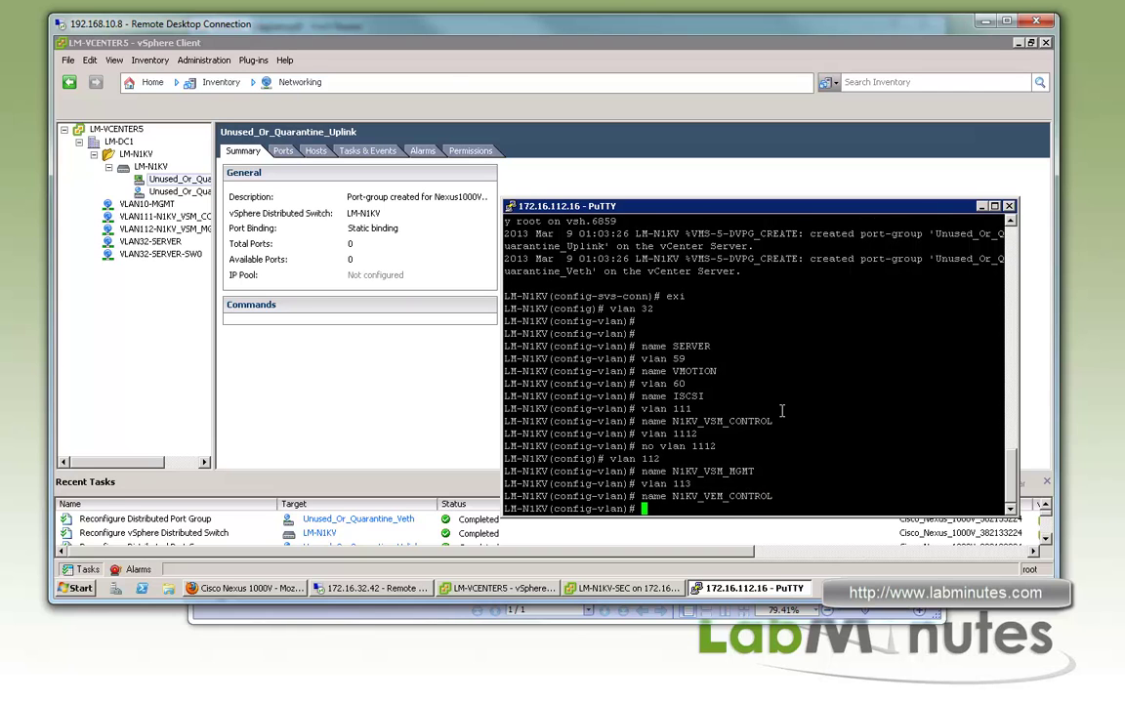
type("exi")
key("Return")
key("Return")
key("Return")
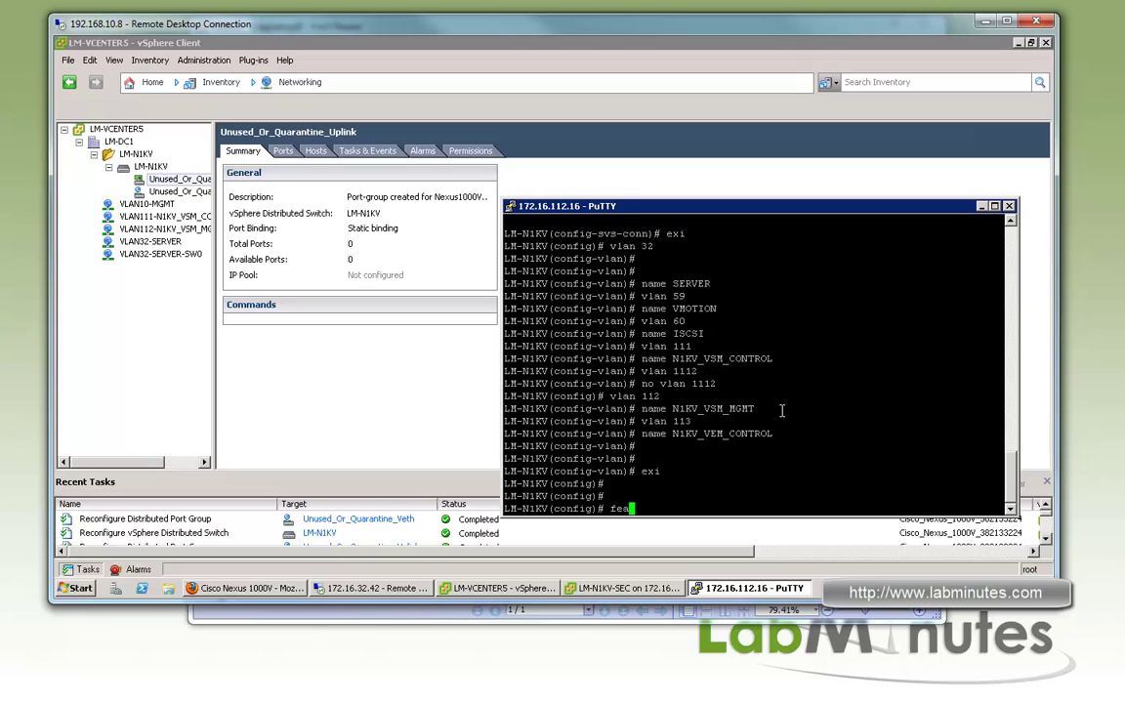
Enable feature lacp and list the port-profile type options (ethernet, vethernet)
type("ture lacap")
key("BackSpace")
key("BackSpace")
type("p")
key("Return")
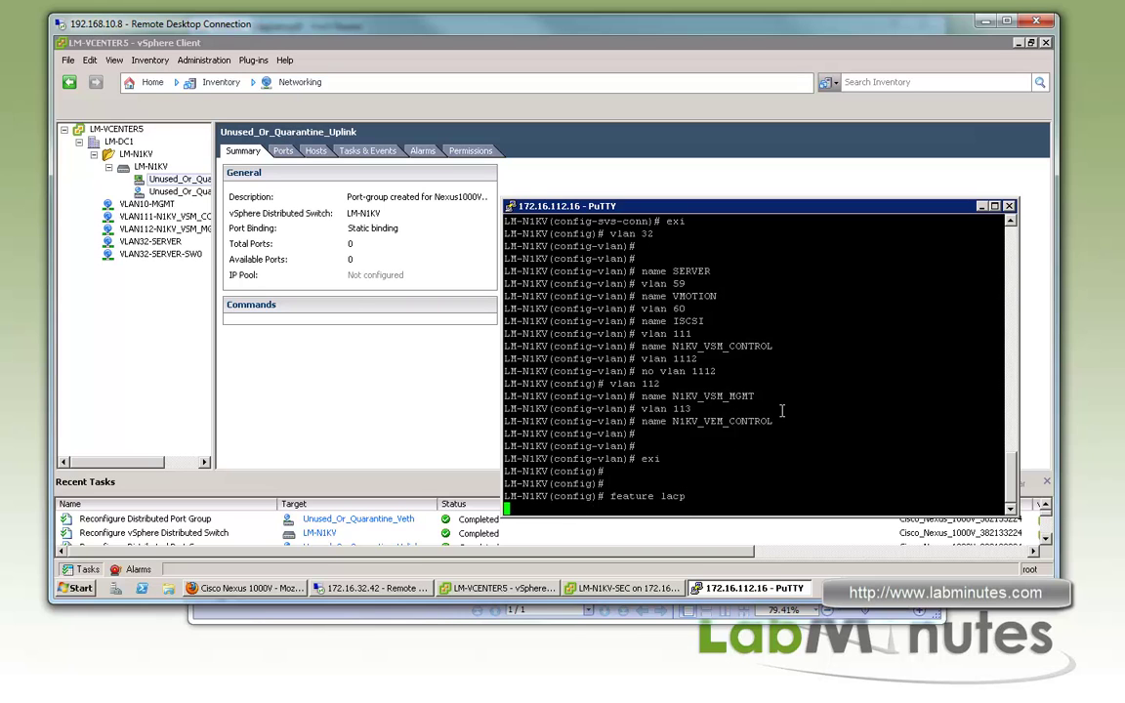
key("Return")
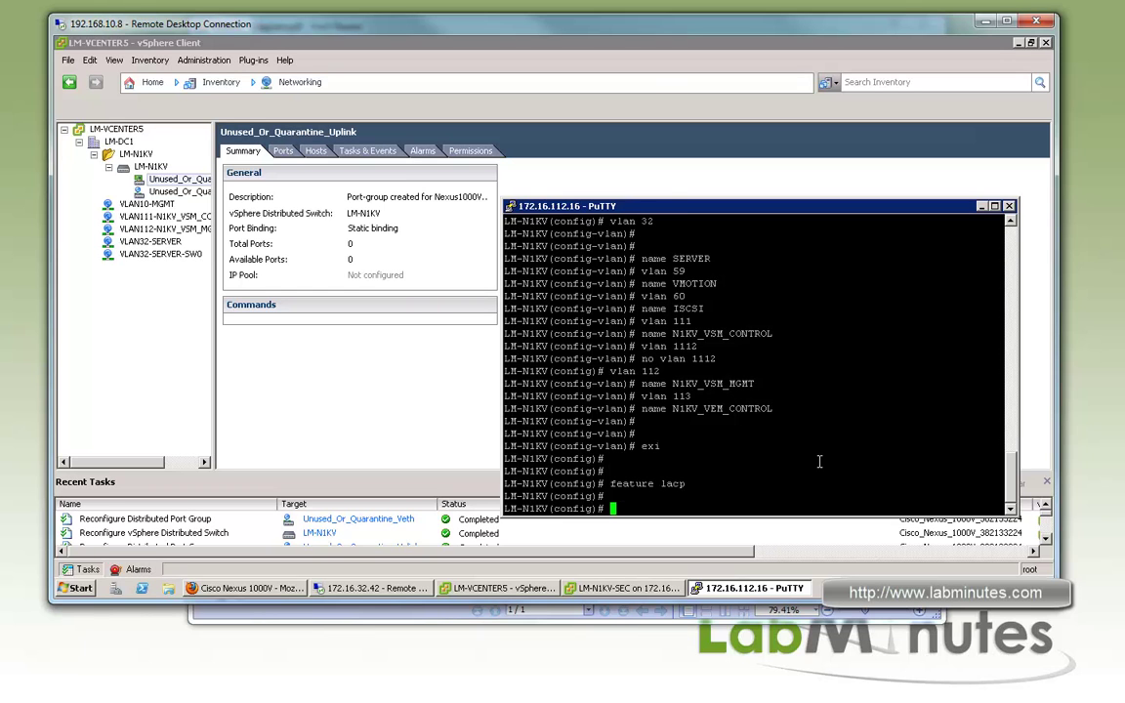
type("port-profile typ ?")
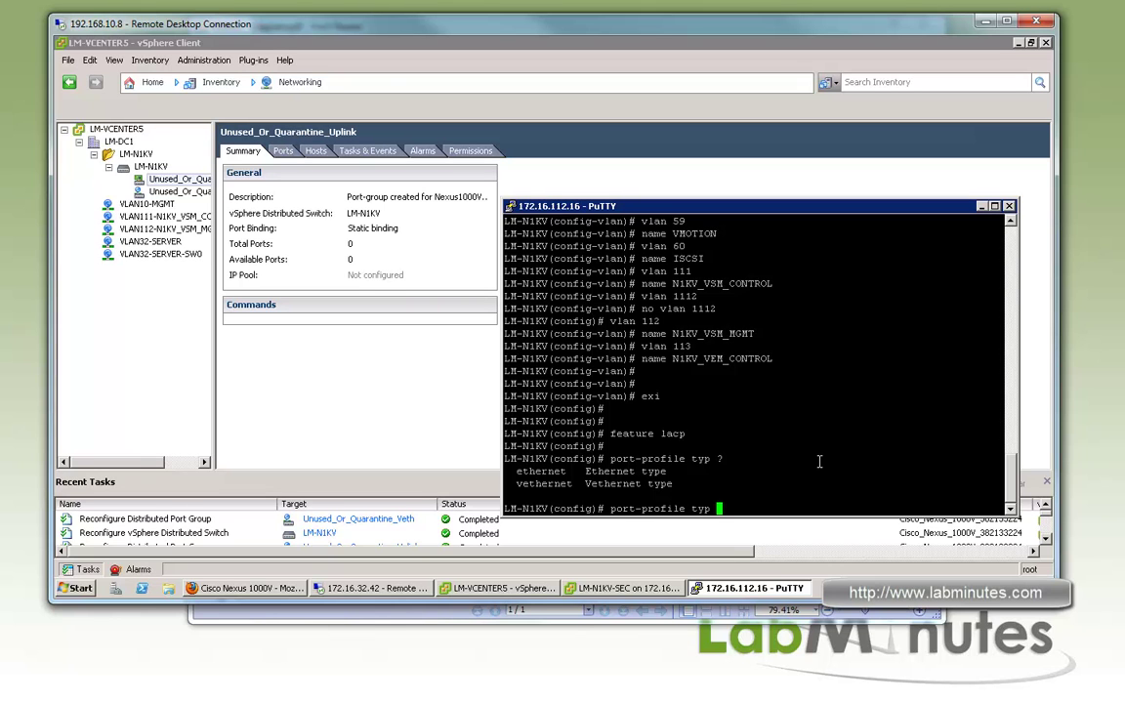
Create ethernet port-profile UPLINK_VEM and publish it as a vmware port-group
type("ethernet ")
type("?")
type("UP")
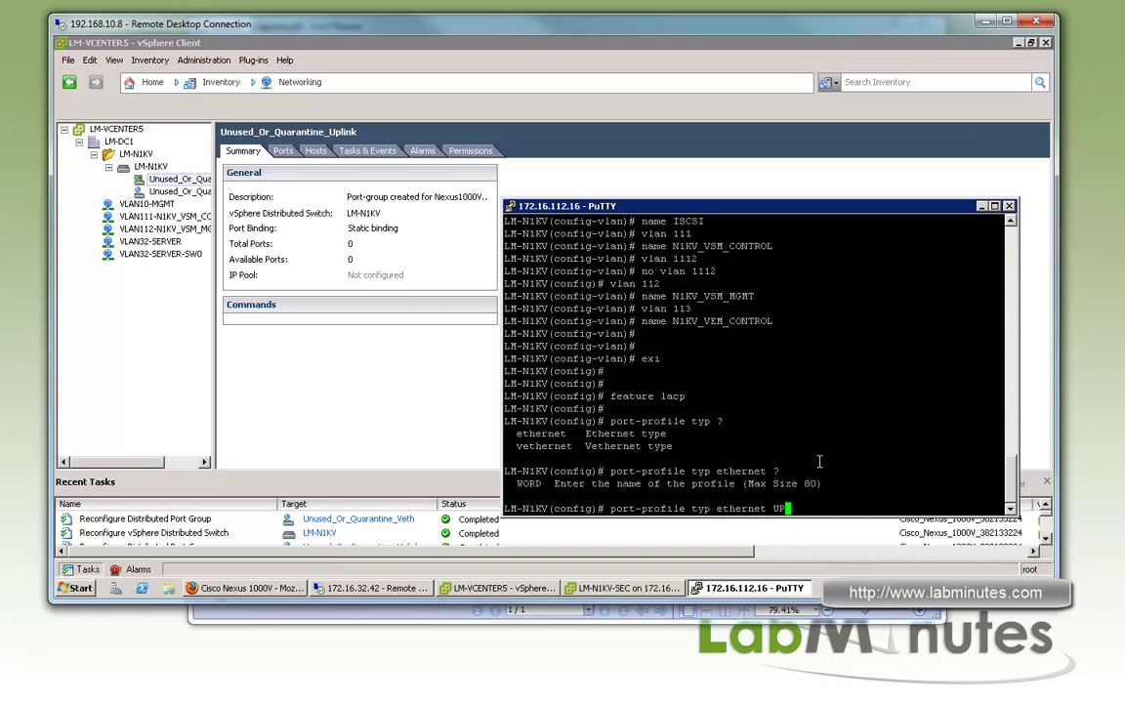
type("LINK_VEM")
key("Return")
key("Return")
key("Return")
type("vmware por")
key("Tab")
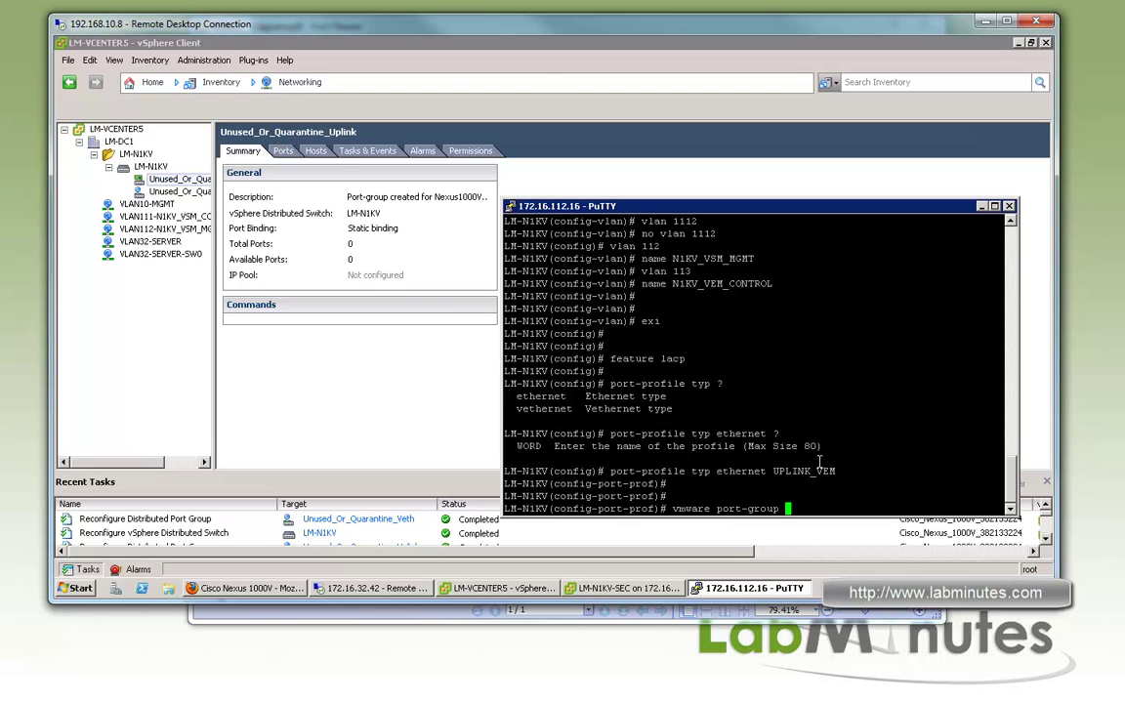
type("?")
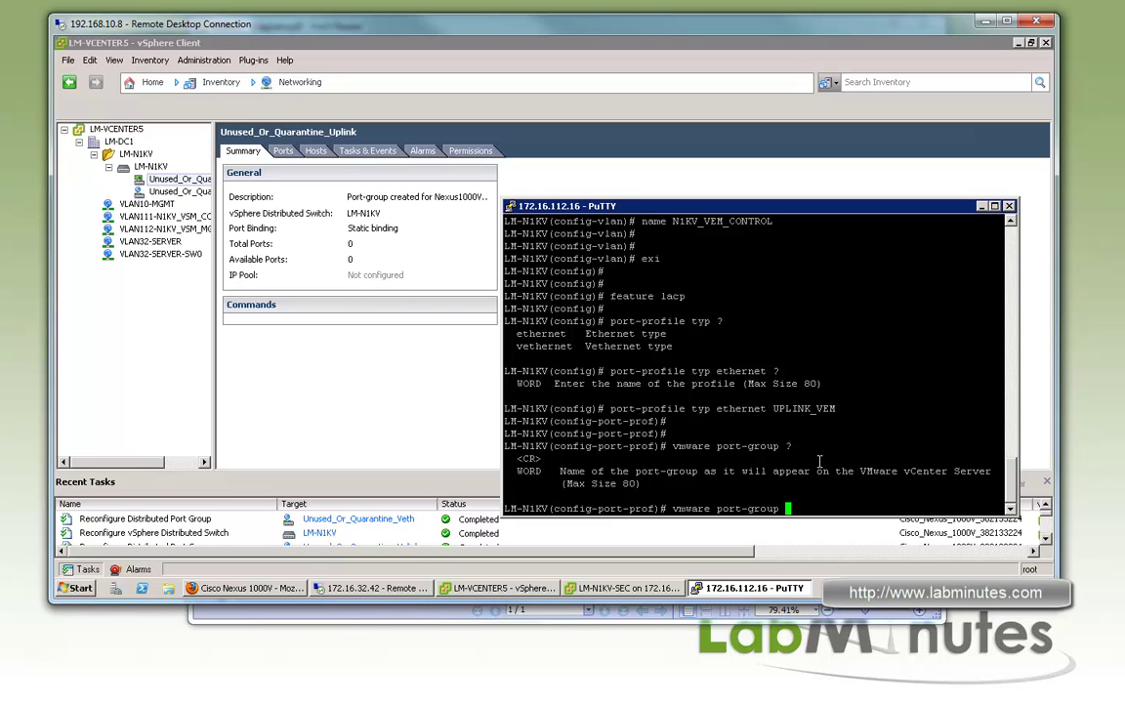
key("Return")
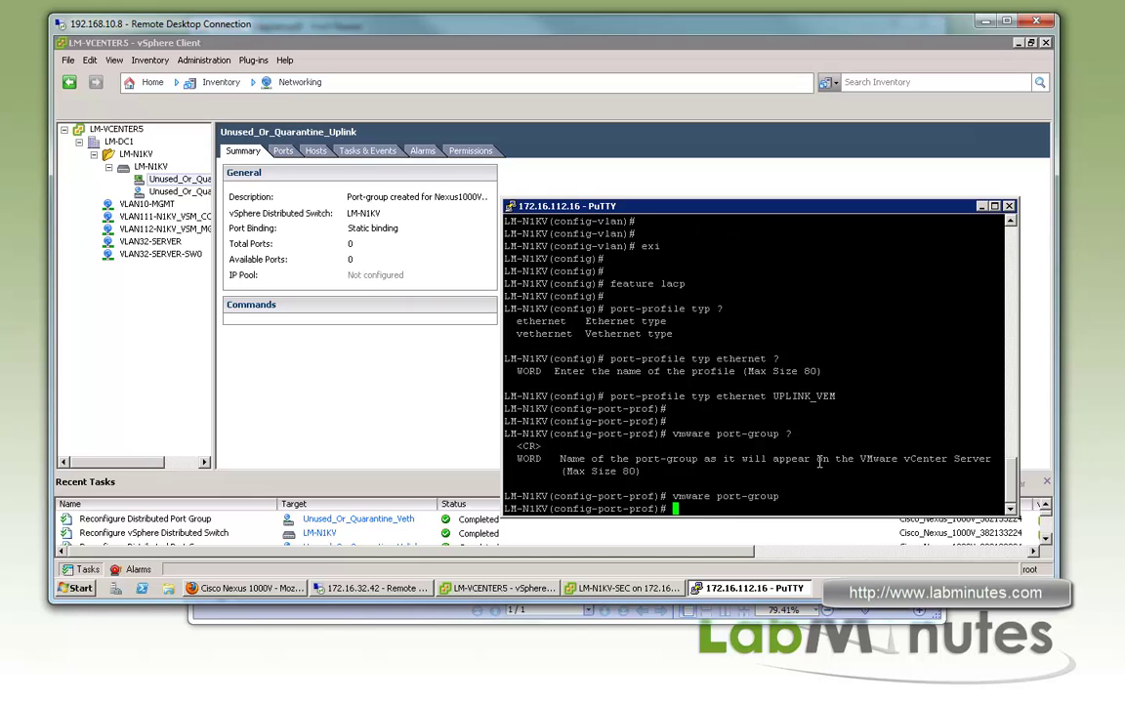
Make UPLINK_VEM a trunk allowing VLANs 32,59-60,111-113 and query channel-group auto mode options
type("swi mode trunk")
key("Return")
type("sw")
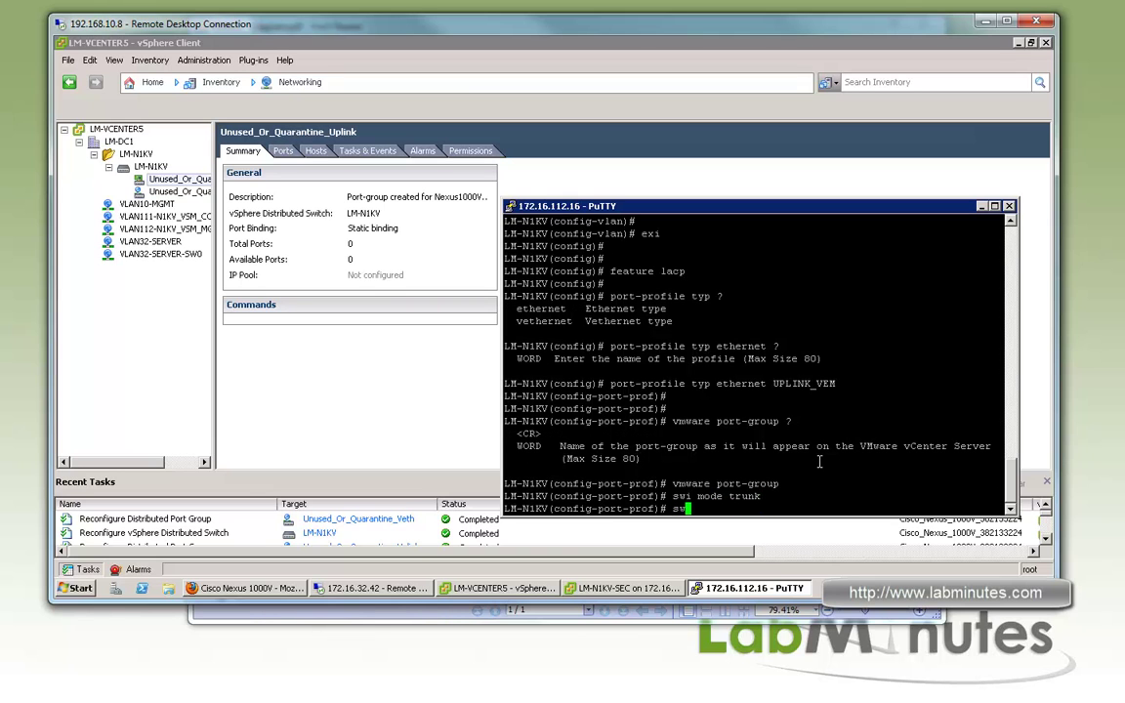
type("i tru allo vlan 32,59-")
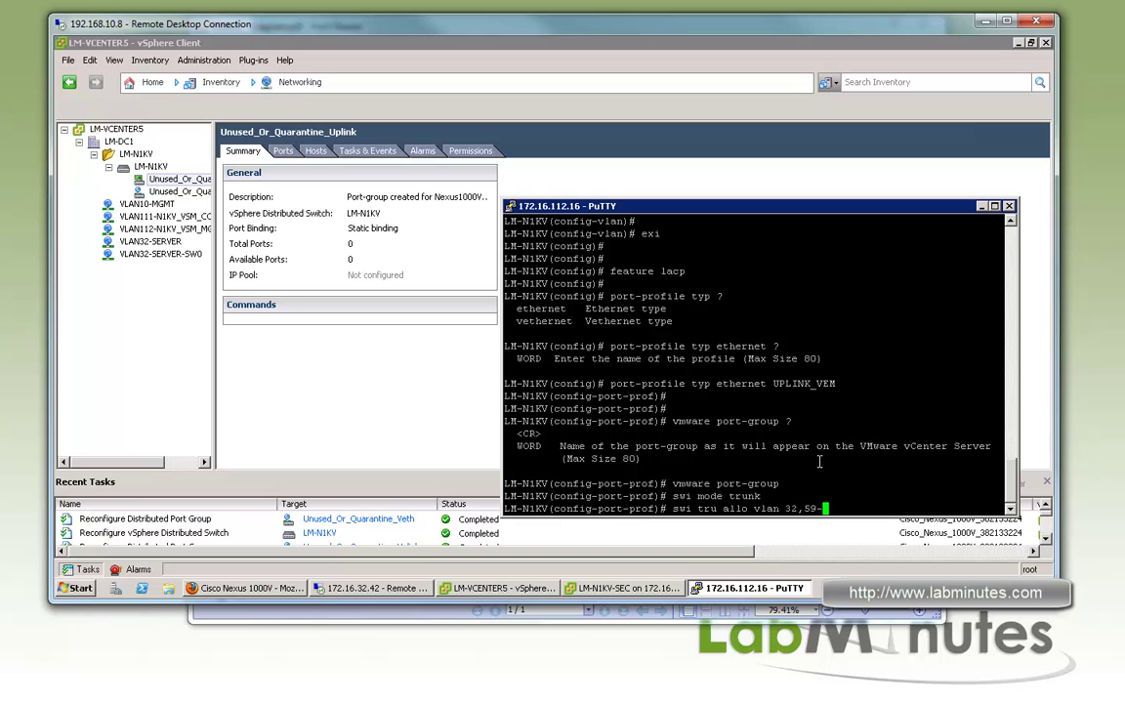
type("60,111-113")
key("Return")
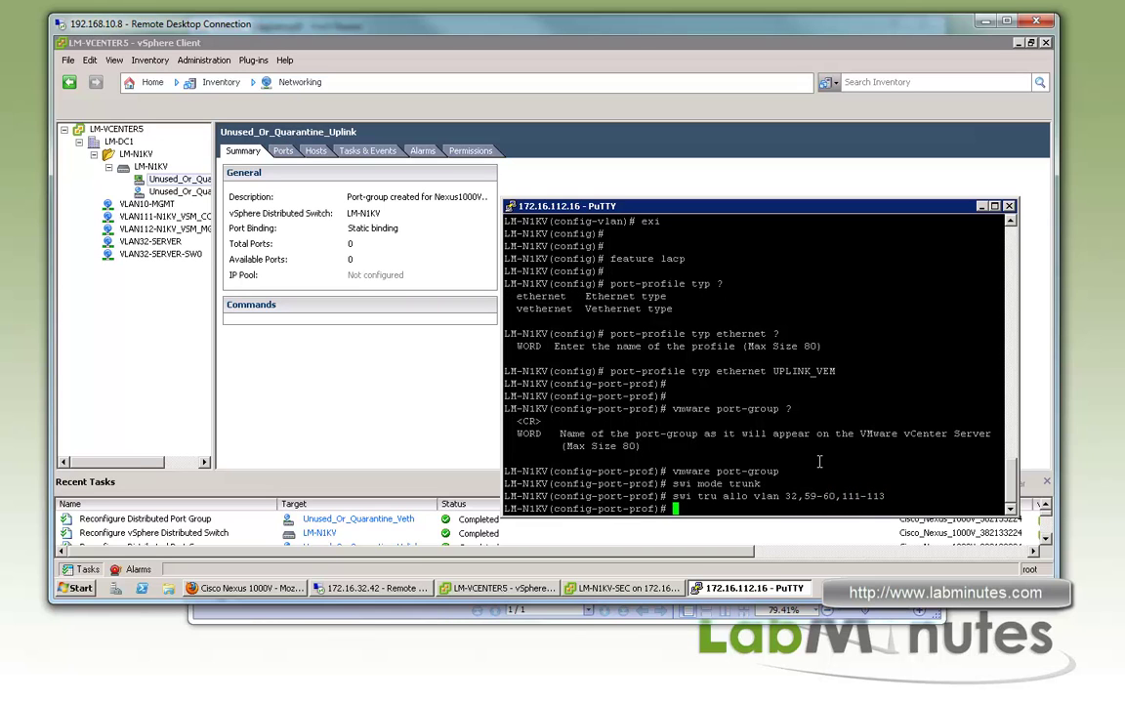
type("channel-group aut")
key("BackSpace")
key("BackSpace")
key("BackSpace")
type("?auto")
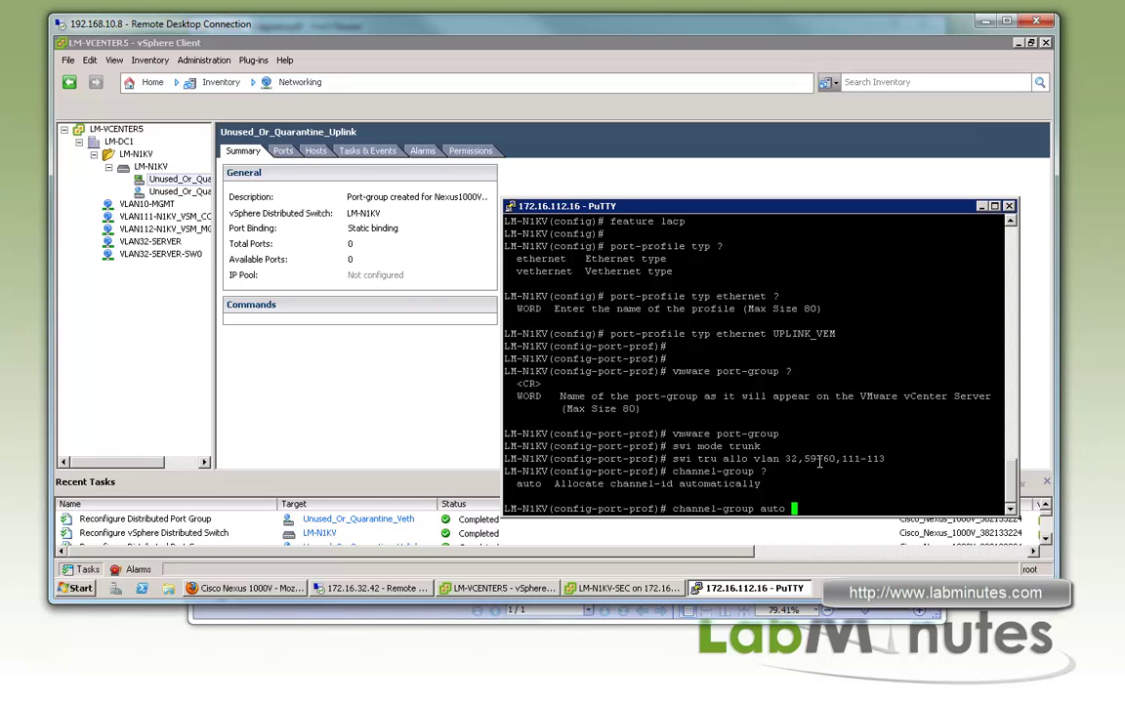
type(" mode ?")
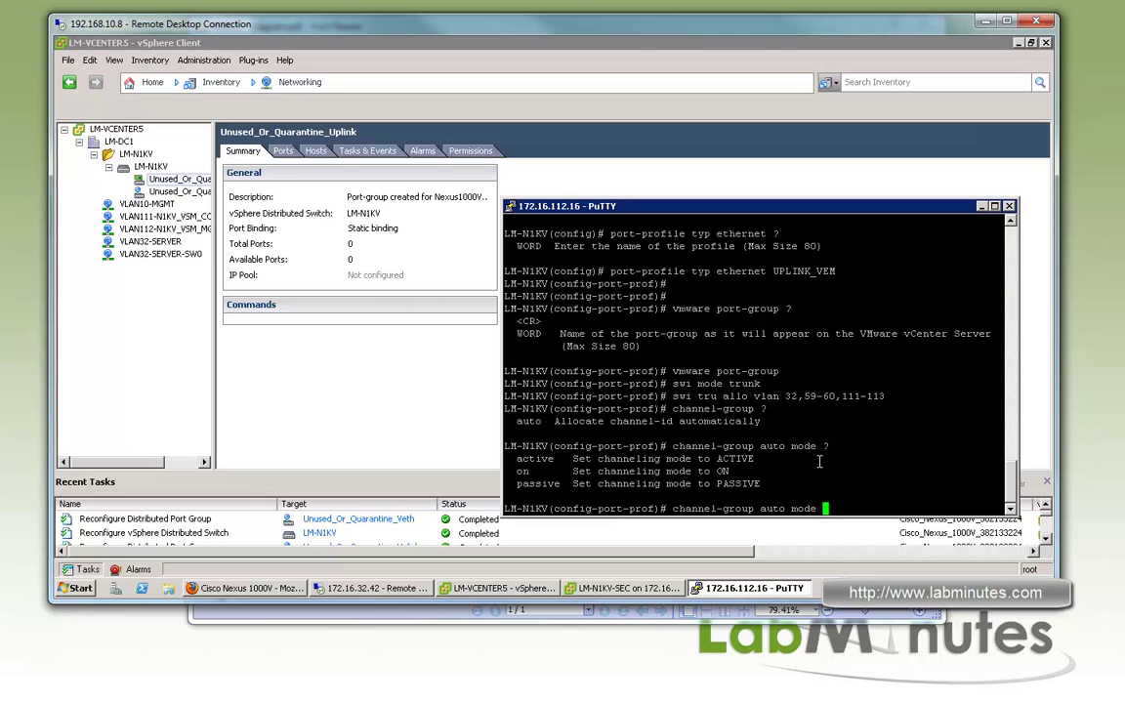
Set UPLINK_VEM's channel-group auto mode to active and bring the profile out of shutdown
type("on ?")
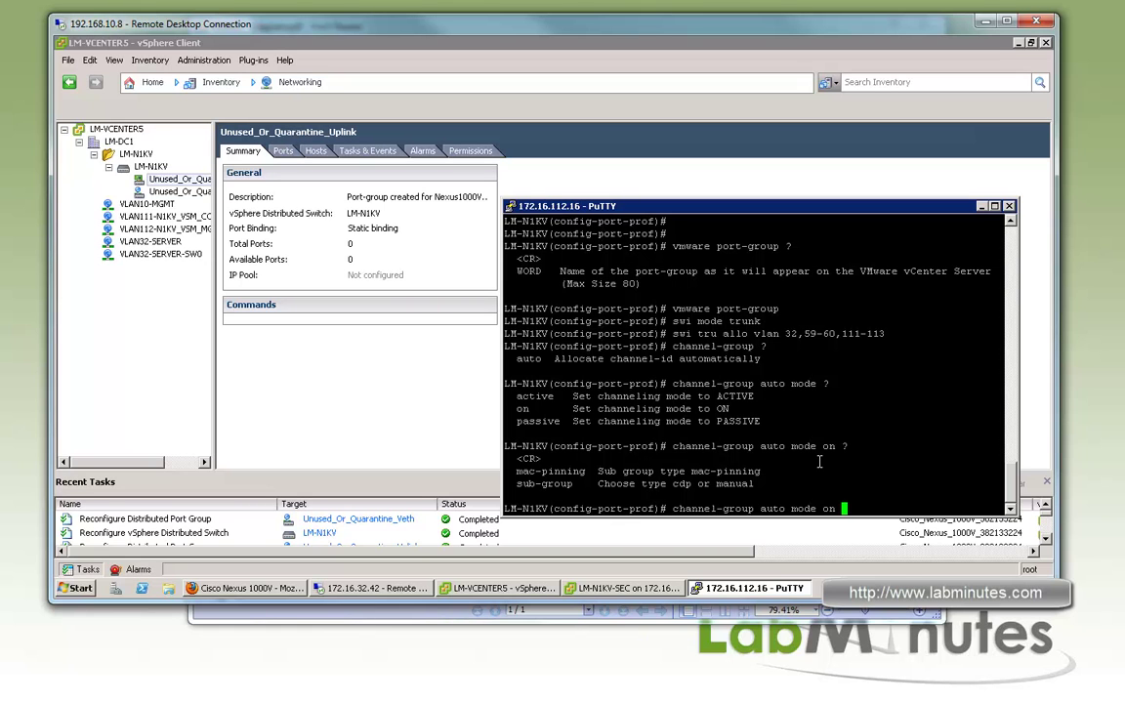
key("BackSpace")
key("BackSpace")
key("BackSpace")
key("BackSpace")
key("BackSpace")
key("BackSpace")
key("BackSpace")
key("BackSpace")
type("mode active")
key("Return")
type("no shut")
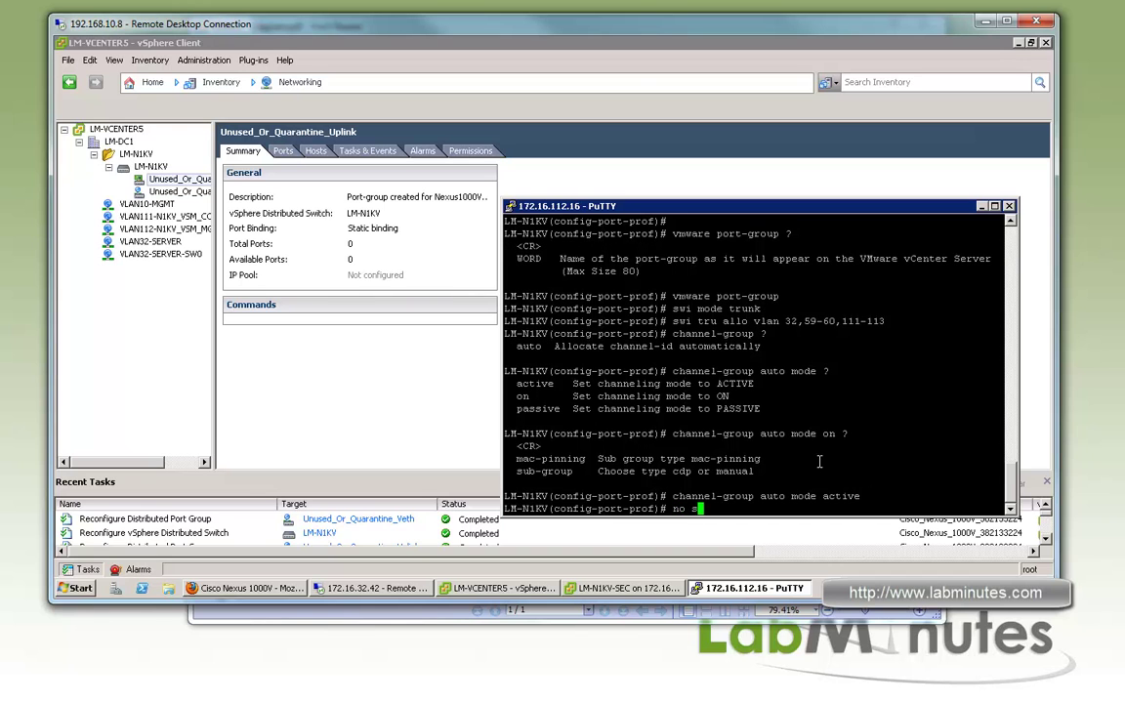
key("Return")
Make VLANs 32,60,111-113 system VLANs and enable the profile, creating the UPLINK_VEM port group
type("system ")
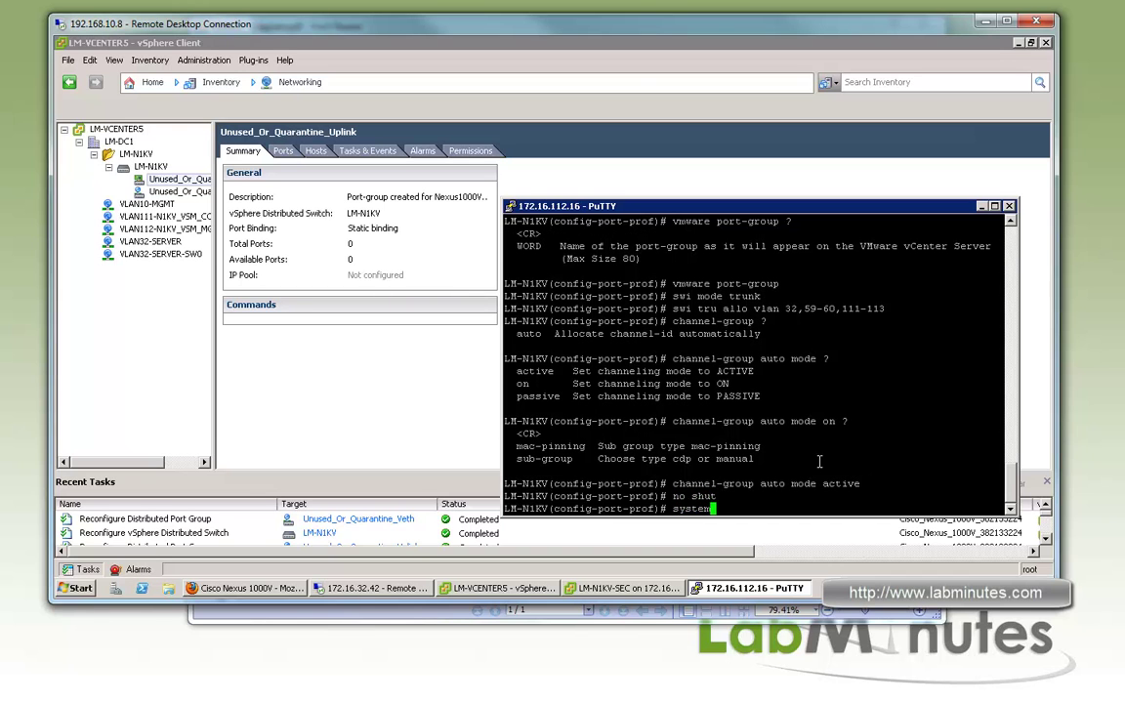
type("vlan 32,")
type("60,111-113")
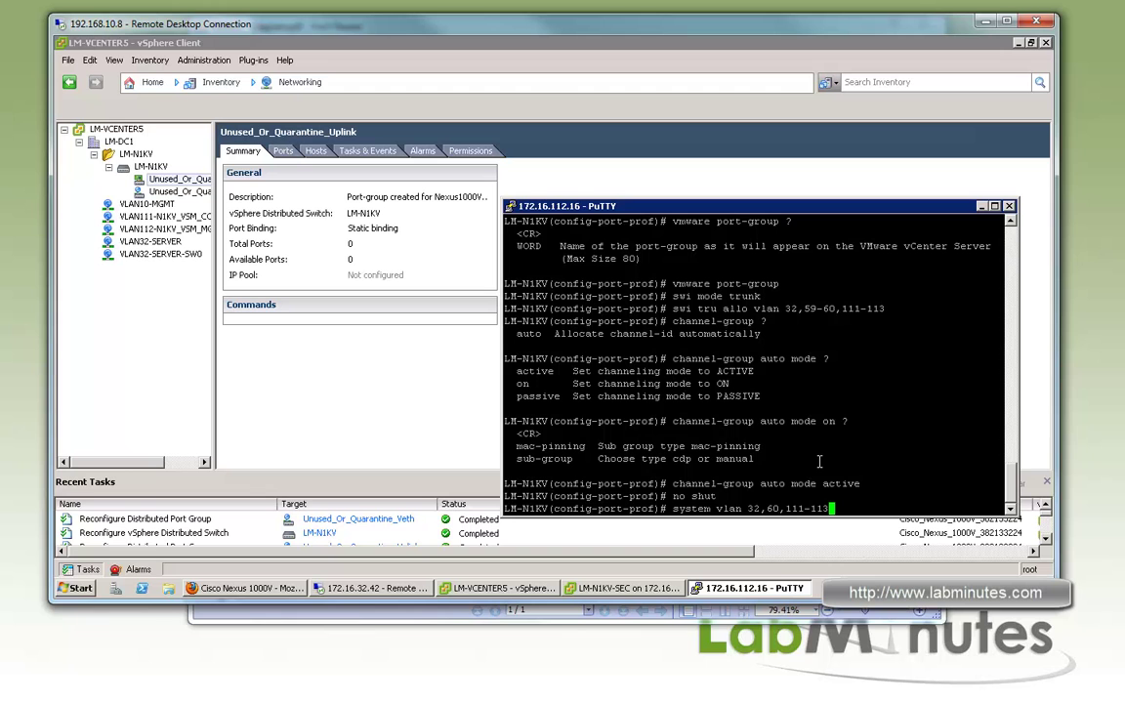
key("Return")
type("sta en")
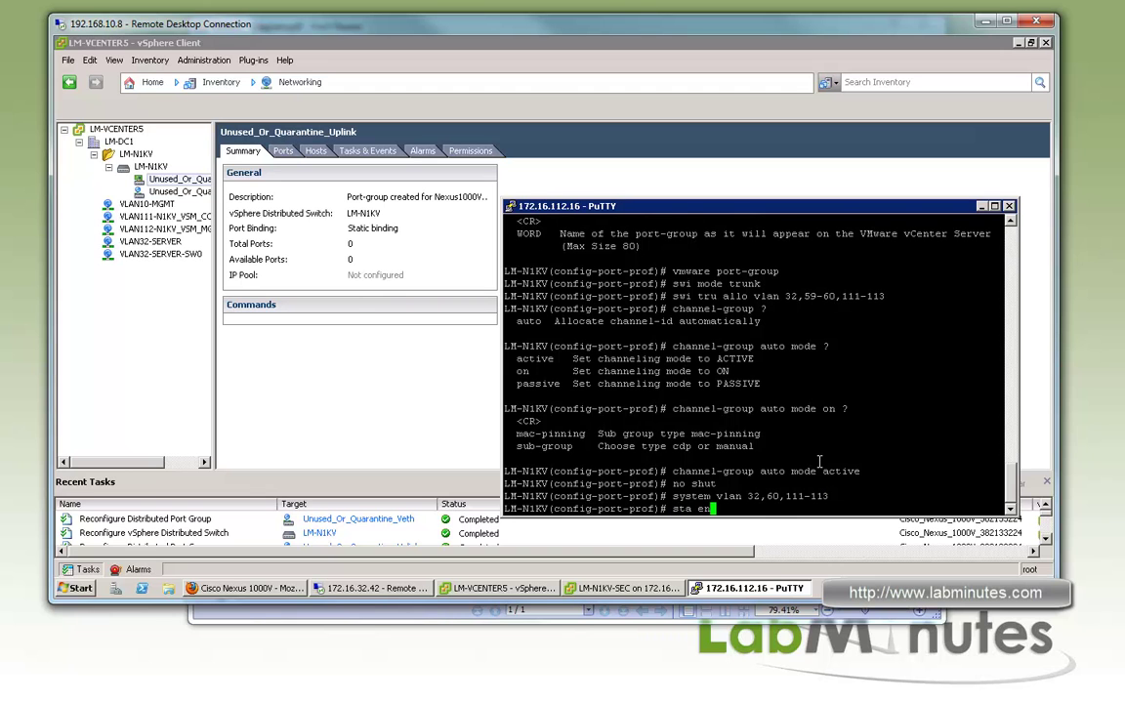
key("Return")
key("Return")
key("Return")
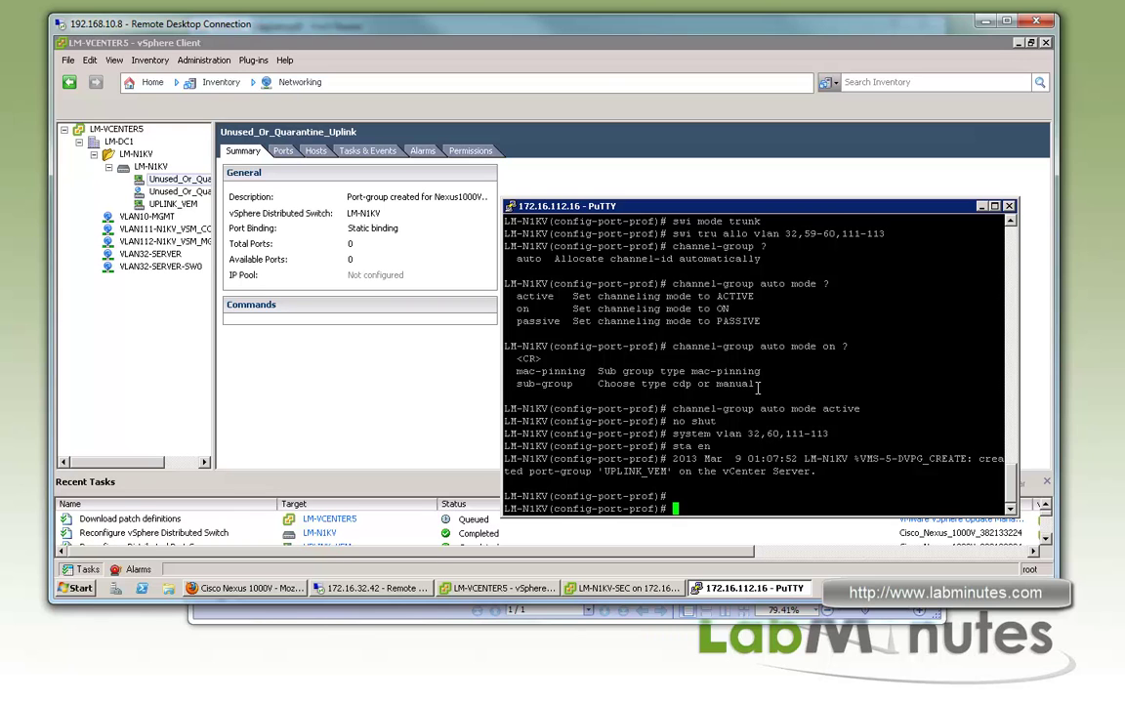
Exit the uplink profile, start a new port-profile command, and view the topology diagram
type("exi")
key("Return")
key("Return")
key("Return")
type("port-profile")
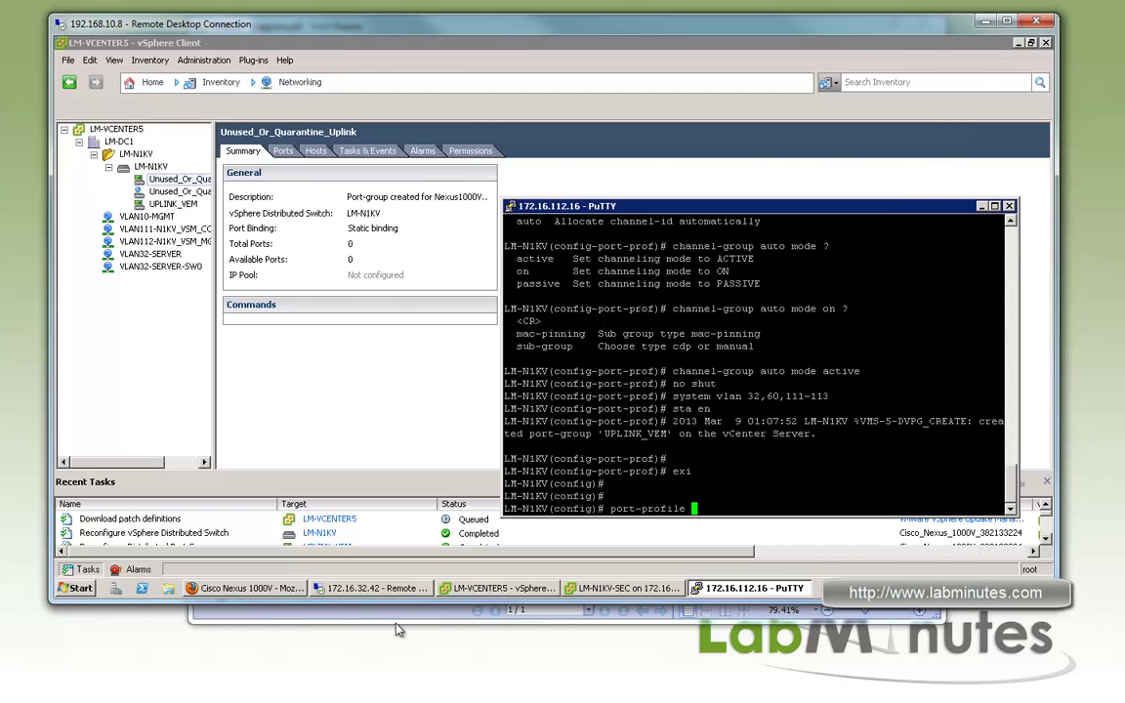
left_click(397, 612)
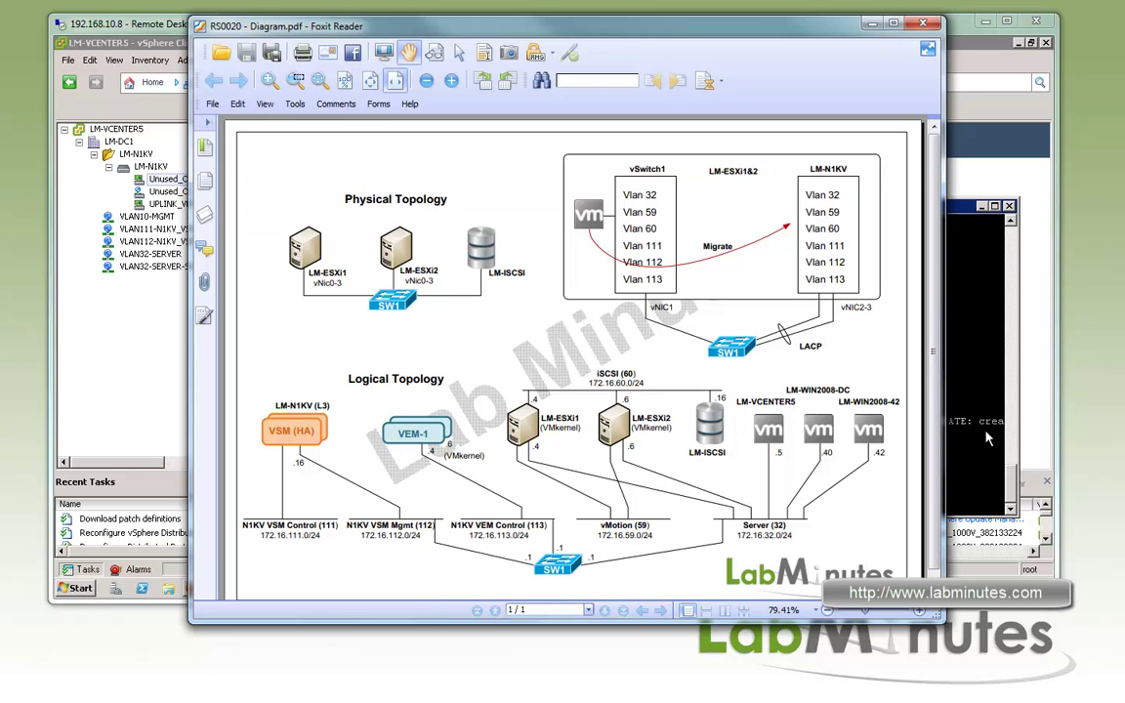
left_click(977, 385)
type("type ")
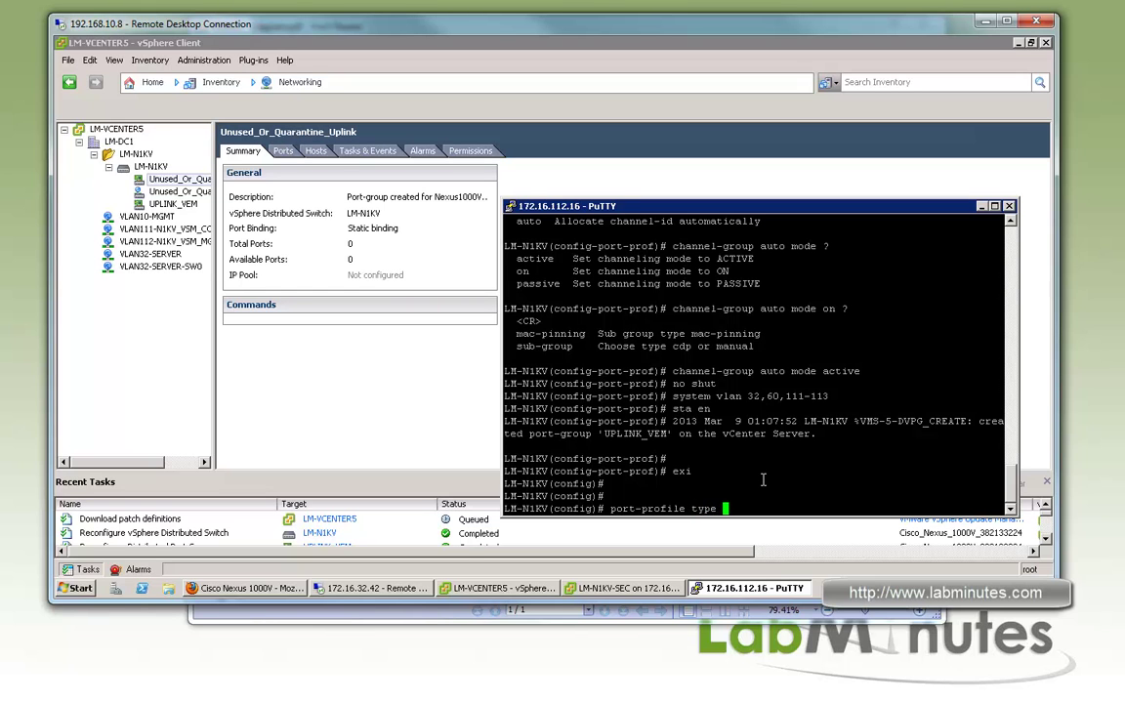
type("veth VMK_c")
Create the VMK_CONTROL vethernet port-profile with the l3control capability
type("OL")
key("Return")
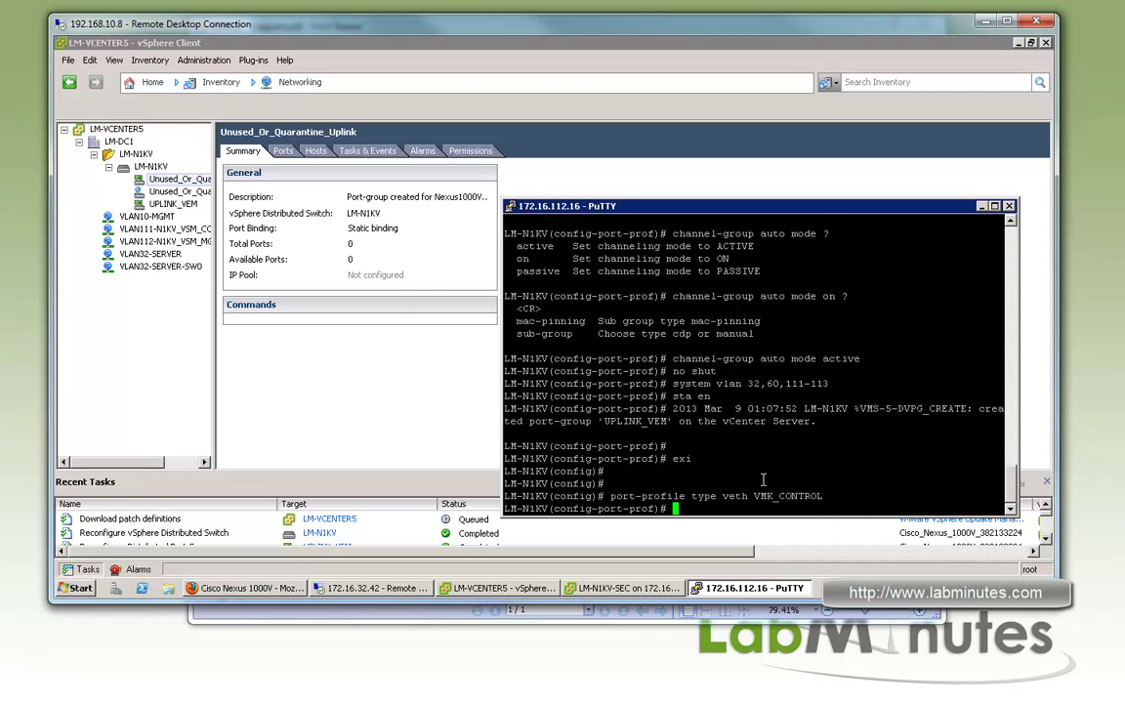
key("Return")
type("capability ")
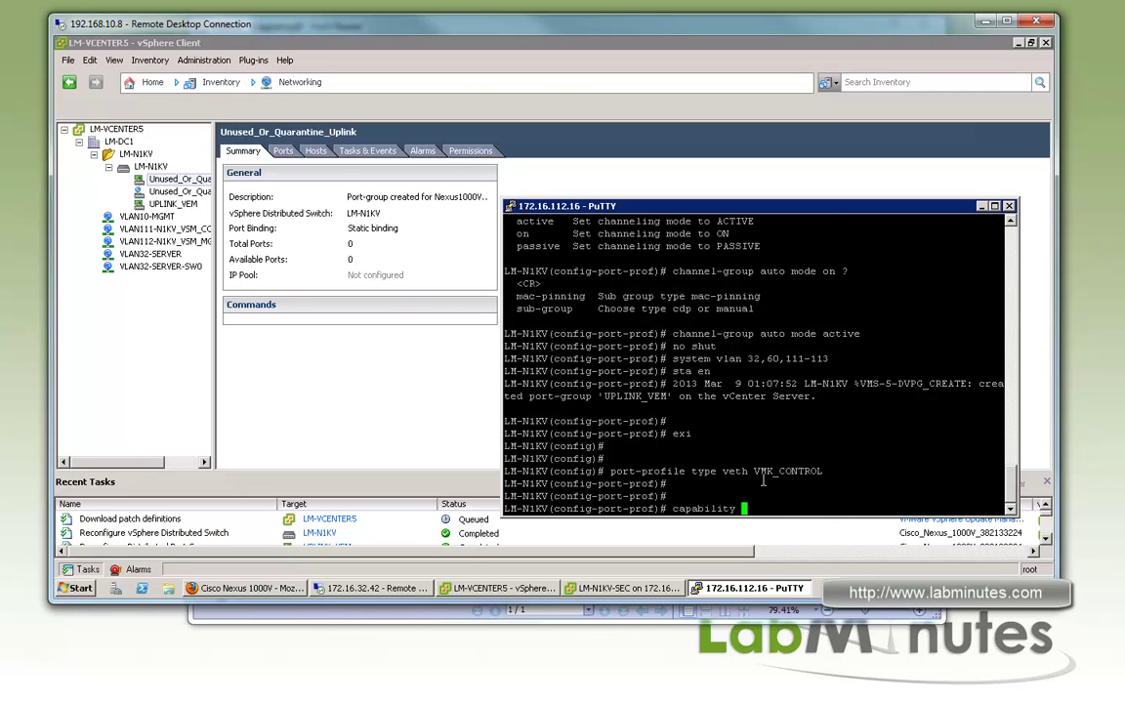
type("lsc")
type("o")
key("Tab")
key("Return")
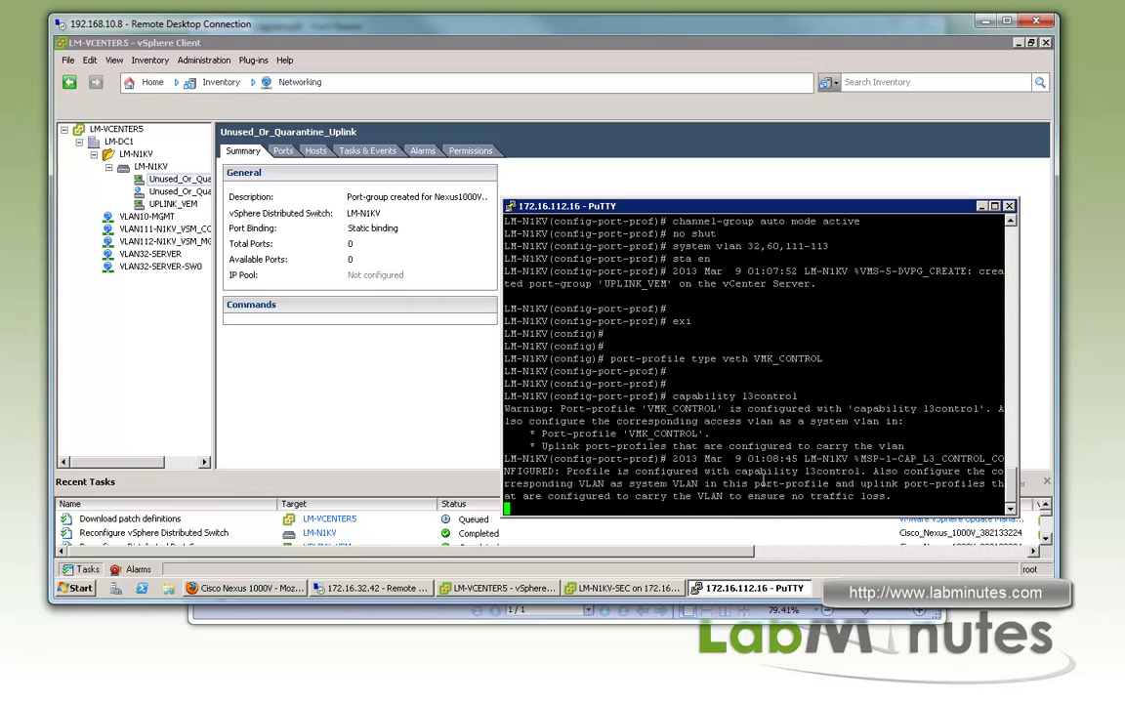
key("Return")
key("Return")
left_click_drag(799, 471, 854, 471)
left_click(782, 471)
Publish VMK_CONTROL as a vmware port-group in access mode on VLAN 113
type("vm")
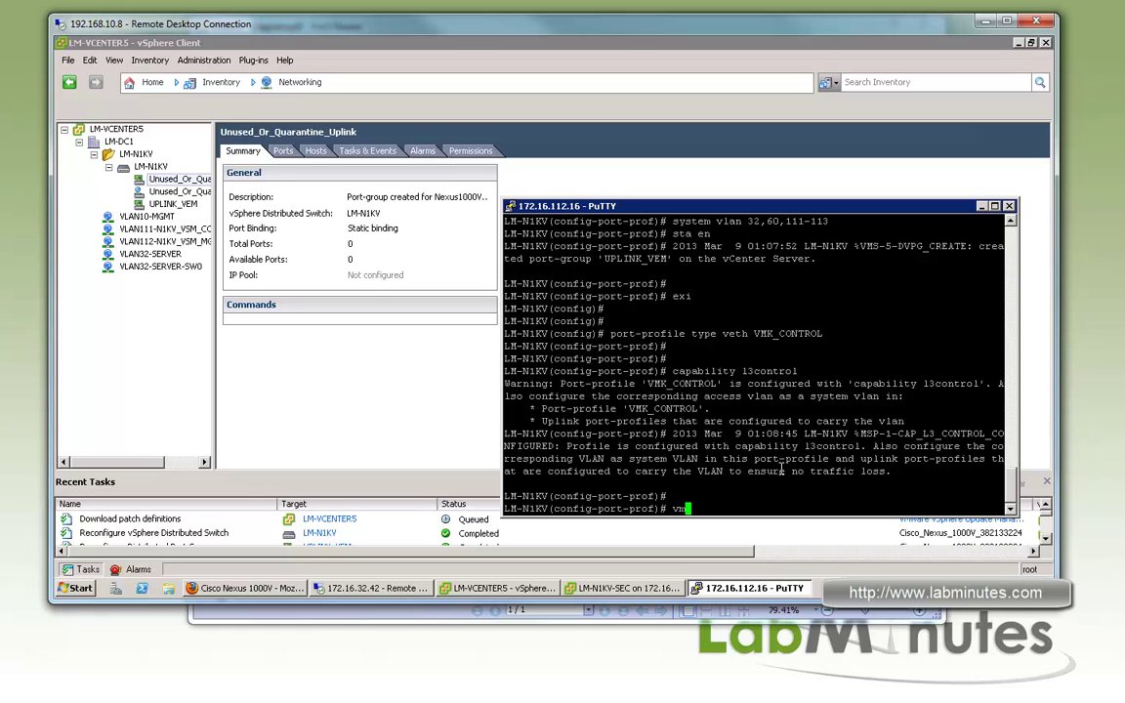
type("wa port-gr")
key("Return")
type("s")
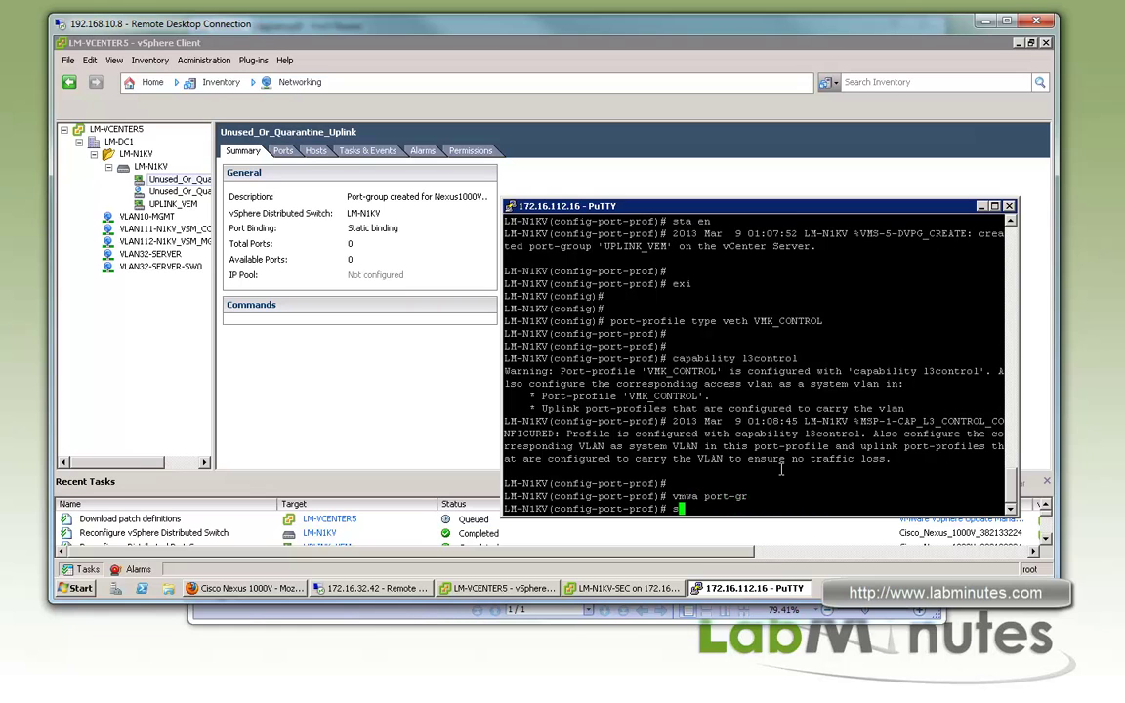
type("wi mo acc")
key("Return")
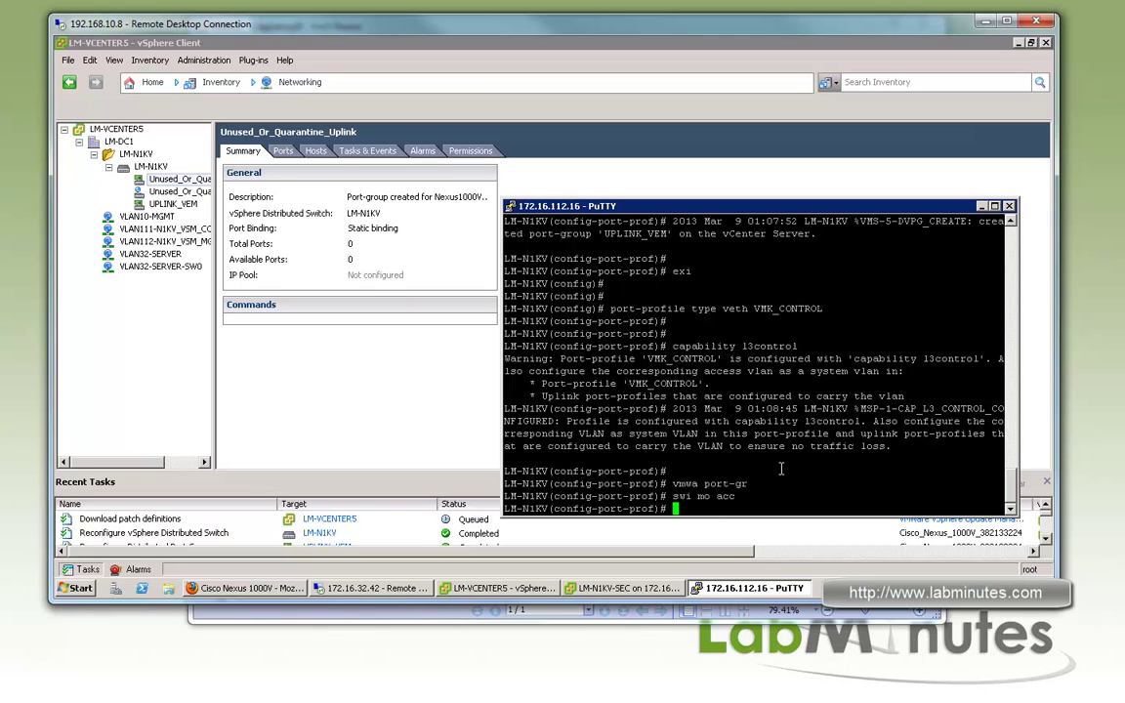
type("swi acc vl 113")
key("Return")
Bring VMK_CONTROL out of shutdown, set system VLAN 113 and enable it
type("no")
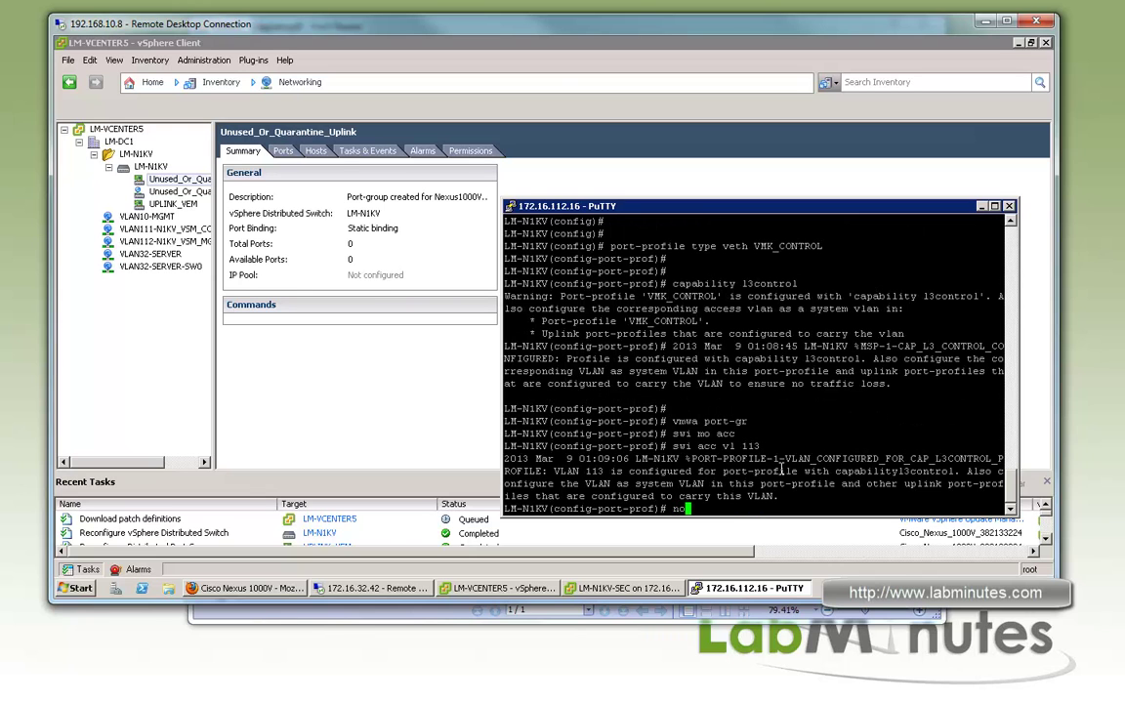
type(" shut")
key("Return")
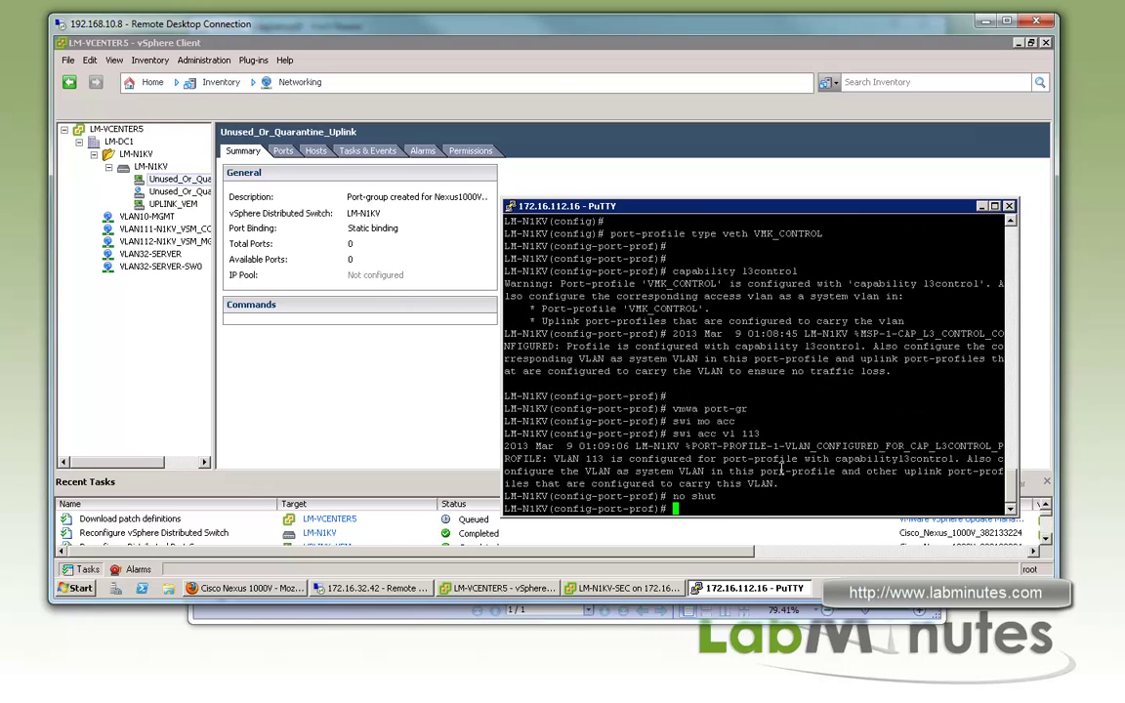
type("sys vlan 113")
key("Return")
type("sta en")
key("Return")
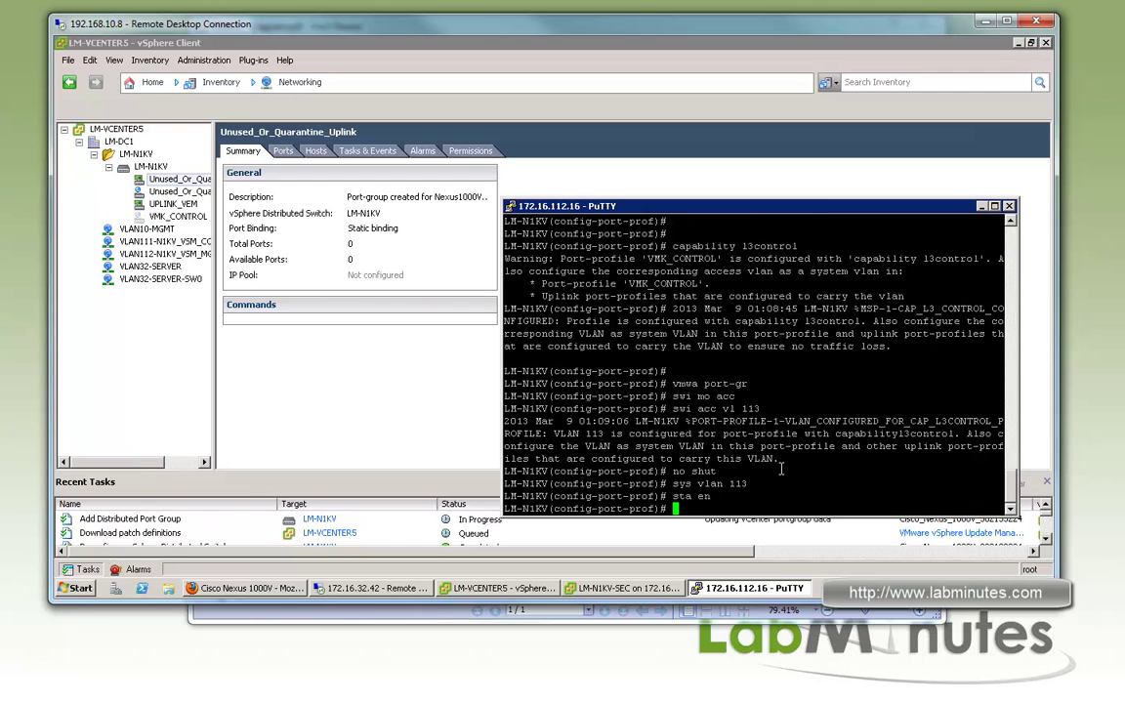
Review the running configuration with sh run, then return to a clean prompt
key("Return")
key("Return")
key("Return")
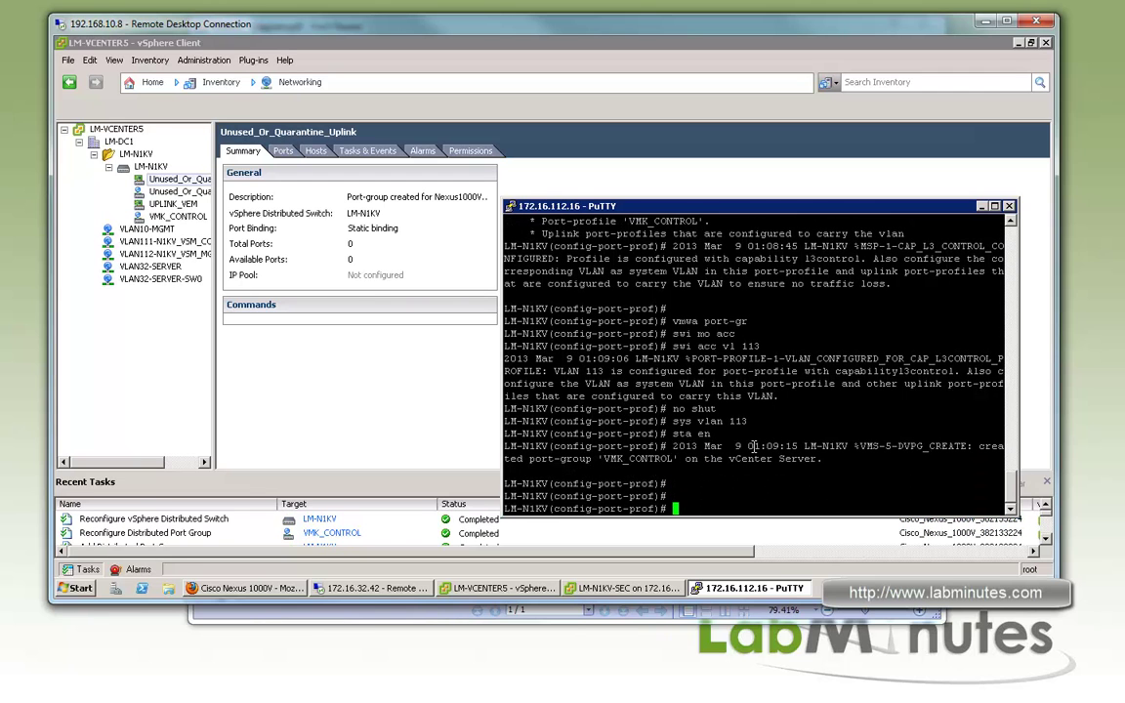
type("sh run")
key("Return")
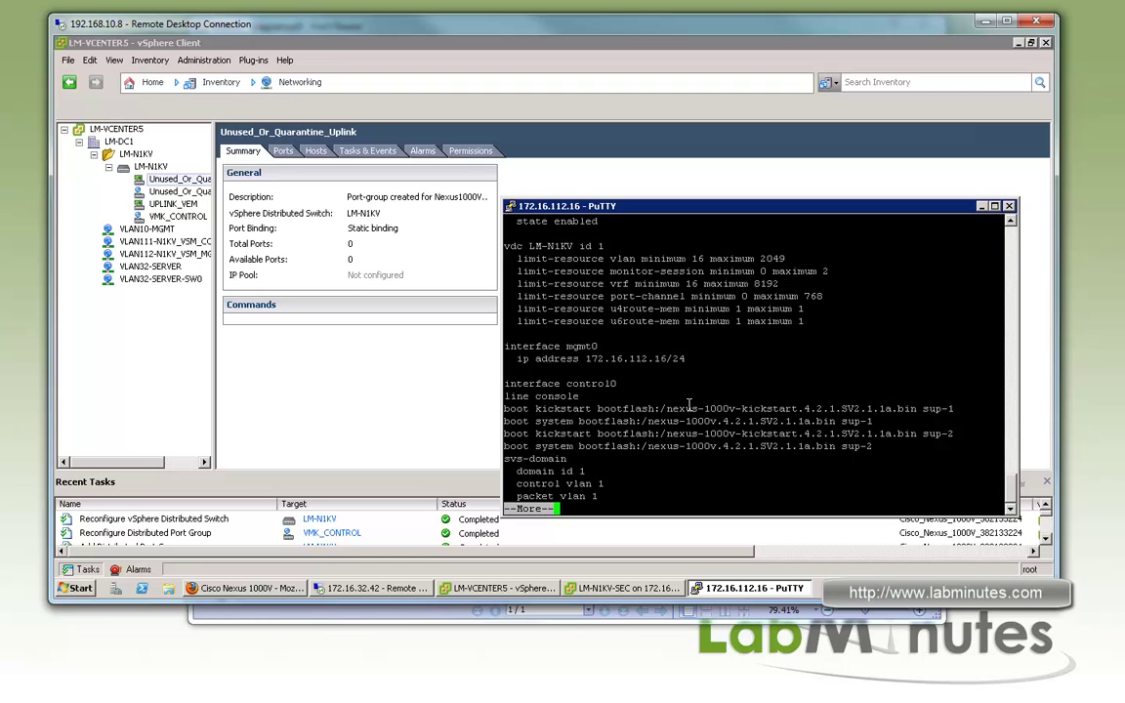
key("space")
scroll(797, 390, "up", 15)
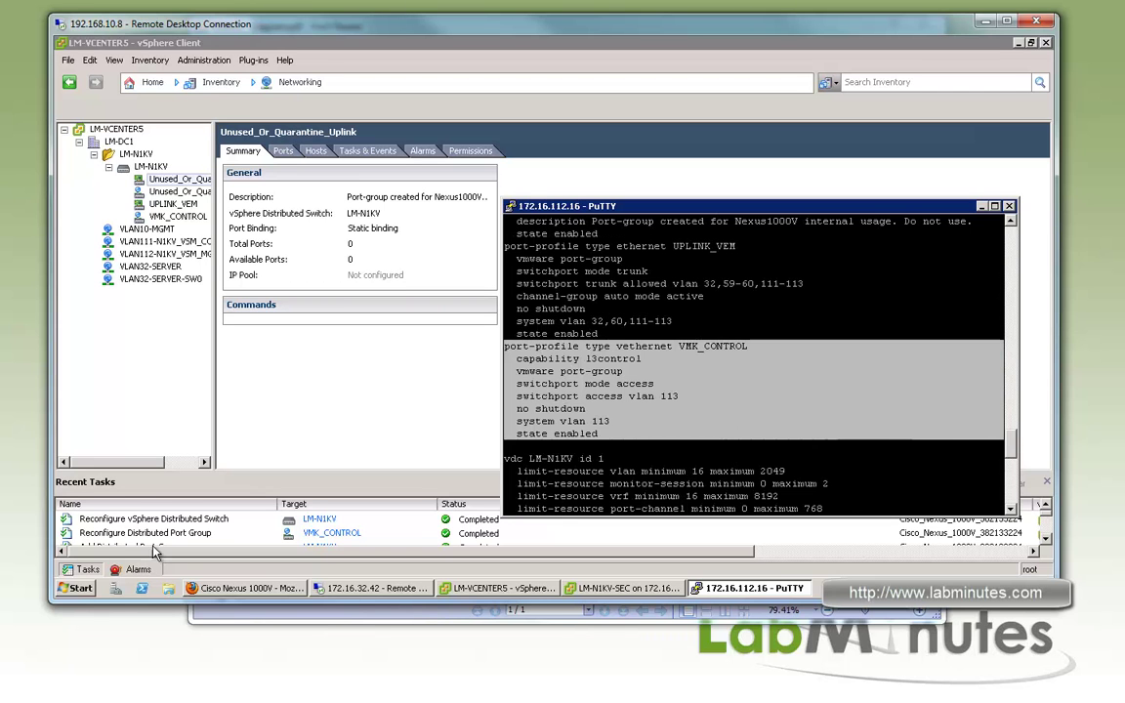
key("ctrl+c")
key("super")
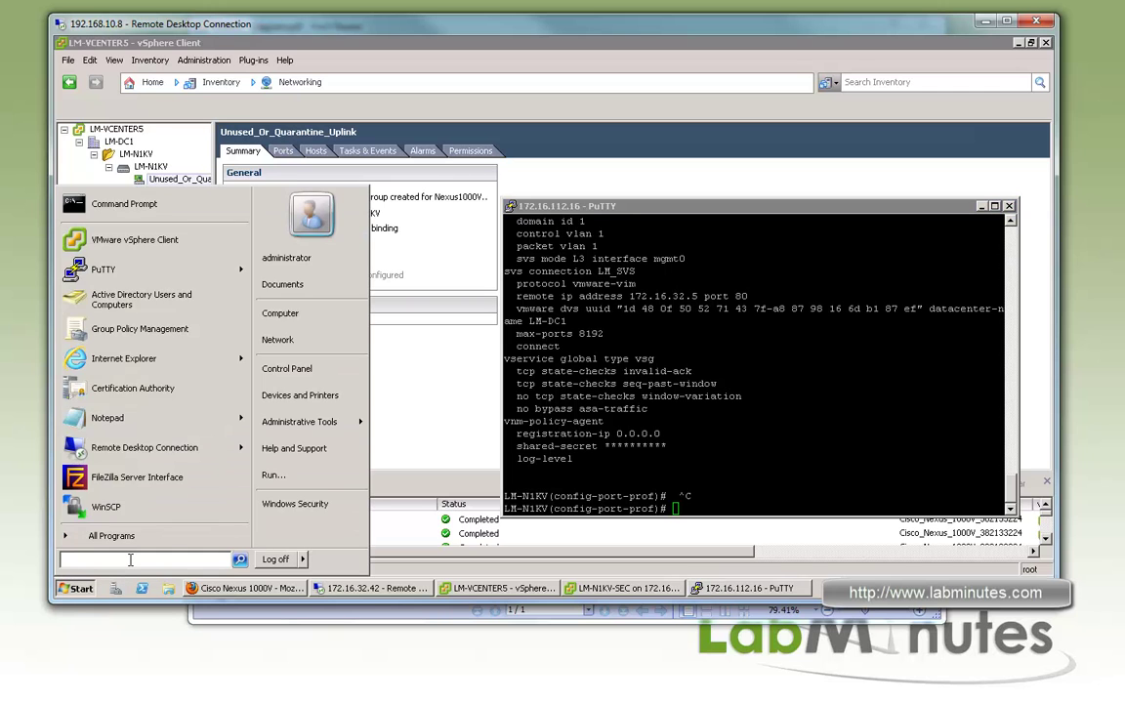
Paste the VMK_CONTROL profile into a new Notepad note and delete its capability l3control line
type("notepad")
key("Return")
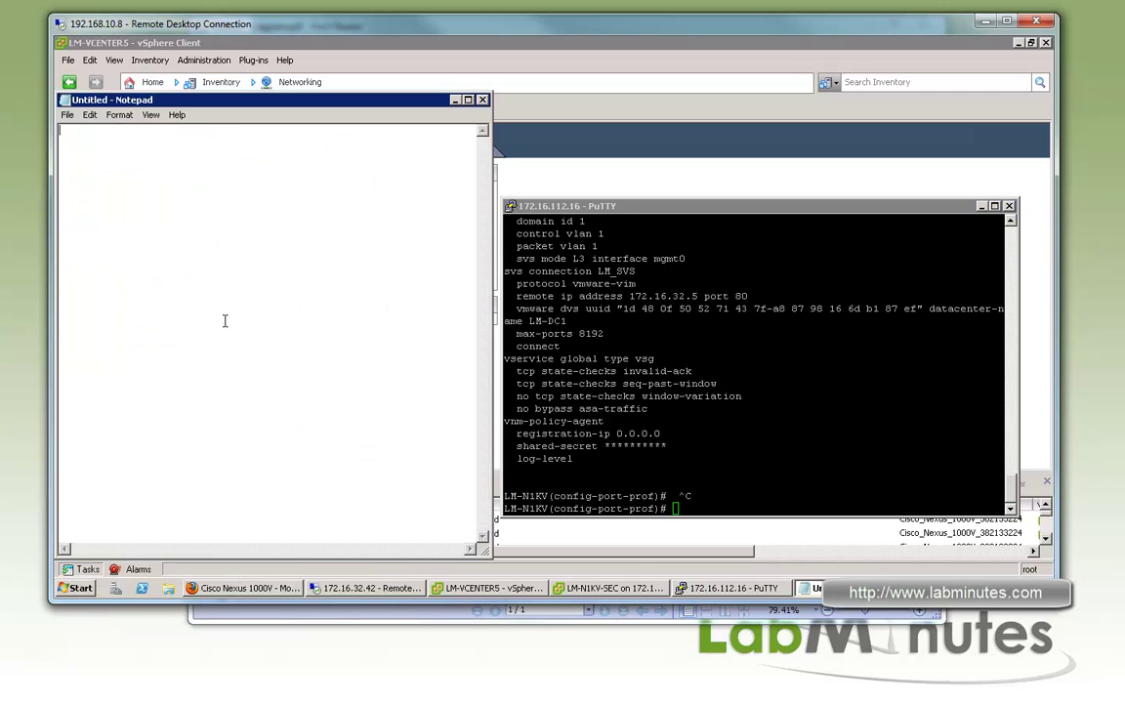
key("ctrl+v")
left_click(290, 138)
key("shift+Home")
key("Delete")
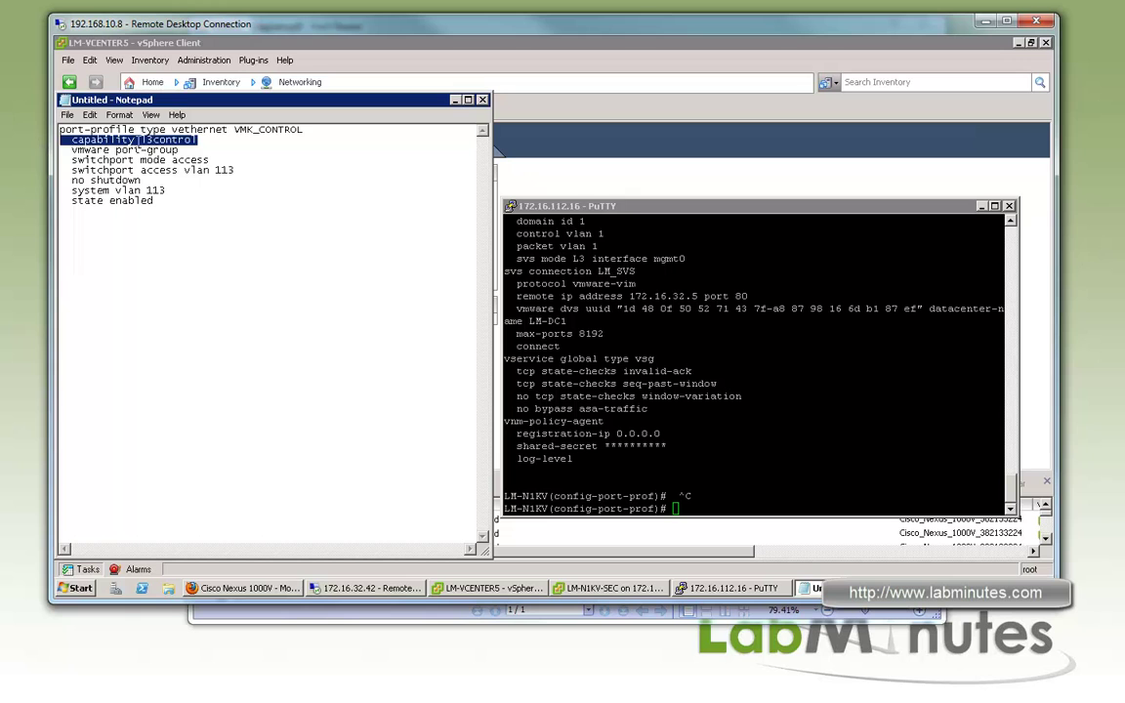
key("BackSpace")
Rename the block to VM_VLAN32 with access and system VLAN 32
key("shift+Left")
key("shift+Left")
key("shift+Left")
key("shift+Left")
key("shift+Left")
key("shift+Left")
key("shift+Left")
key("shift+Left")
key("shift+Left")
key("shift+Left")
key("shift+Left")
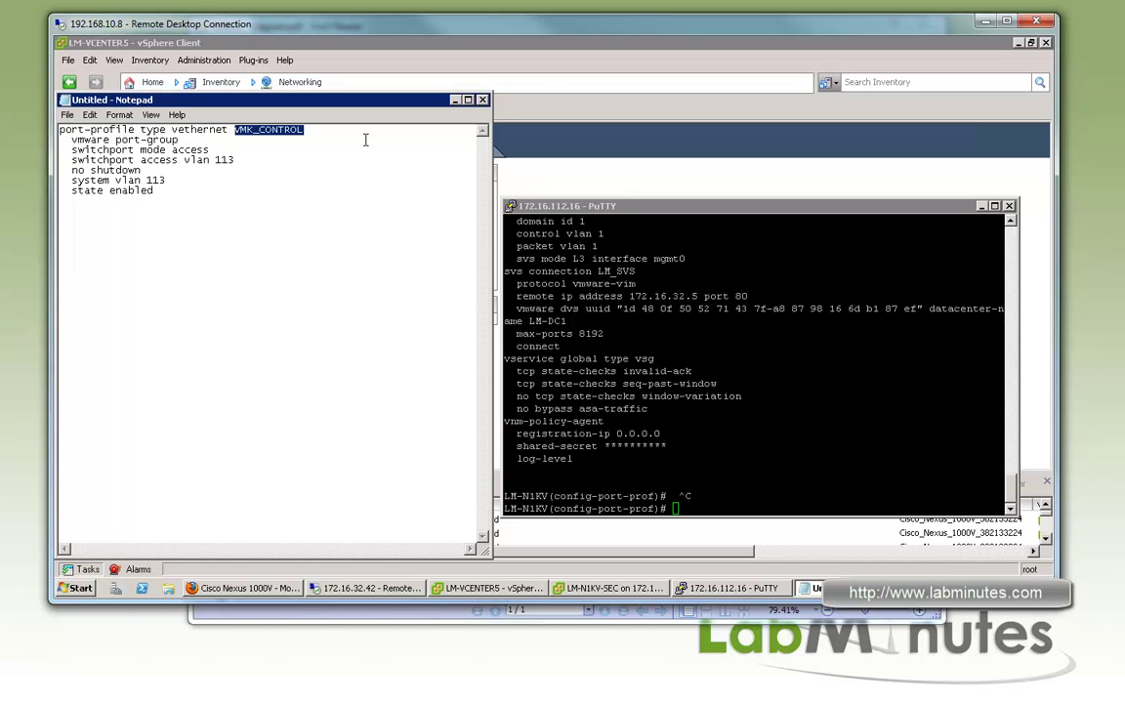
type("VM_VLAN32")
left_click_drag(236, 160, 214, 160)
left_click(240, 161)
double_click(218, 160)
type("32")
double_click(155, 180)
type("32")
Paste three more copies of the VM_VLAN32 block below it
key("ctrl+a")
left_click(111, 208)
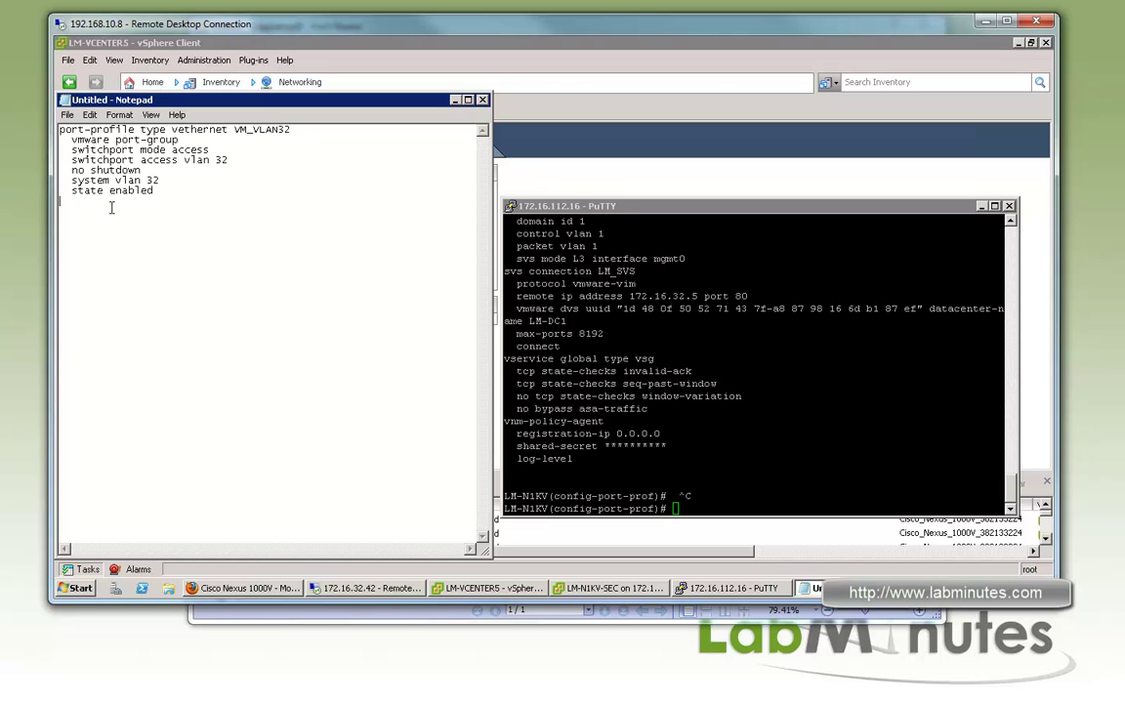
key("ctrl+v")
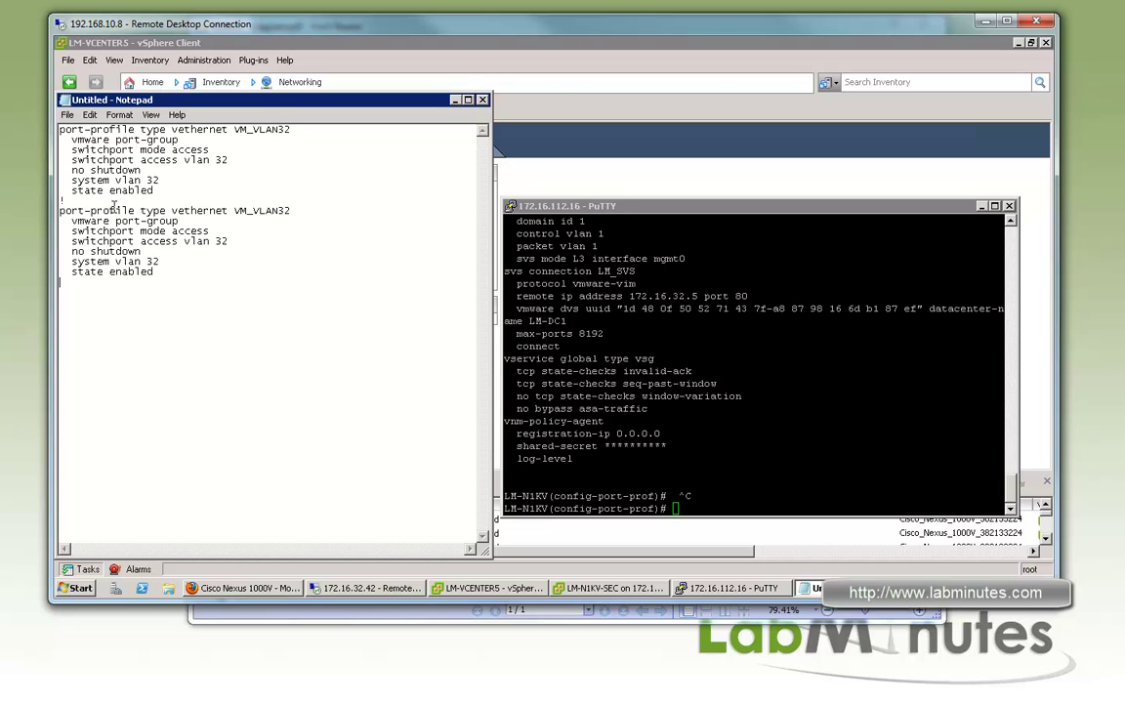
key("Up")
key("Up")
key("Up")
key("Up")
key("Up")
key("Up")
key("Up")
key("End")
key("shift+Left")
left_click(121, 282)
key("ctrl+v")
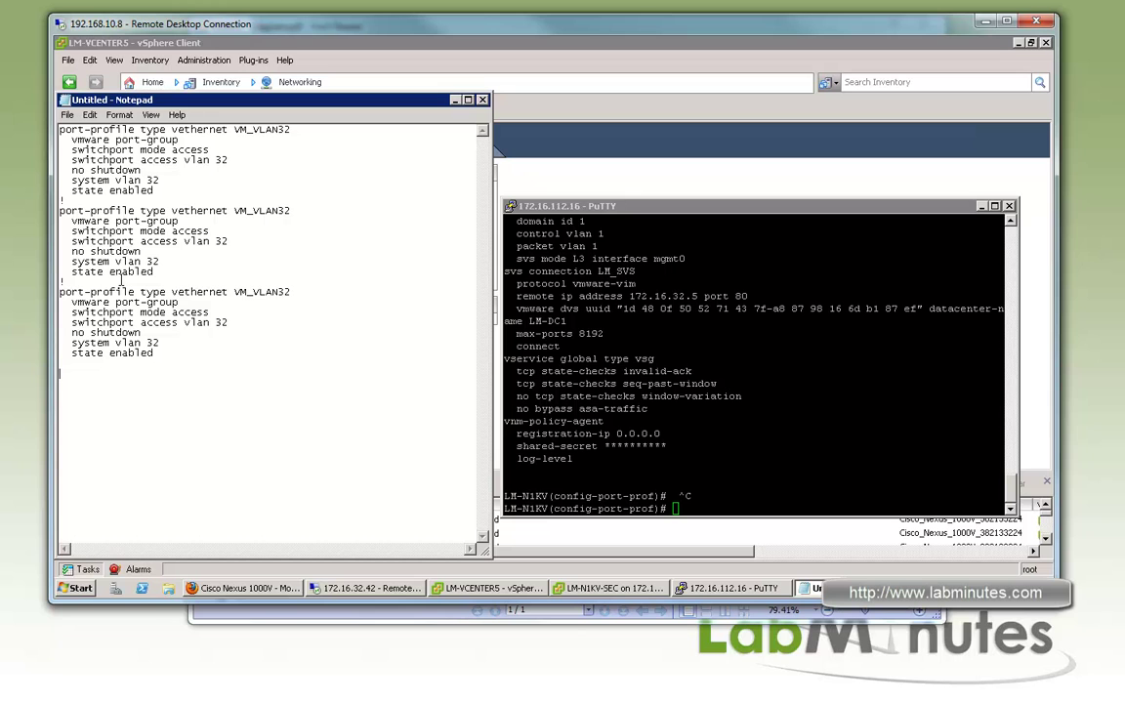
key("ctrl+v")
Turn the second block into VM_VLAN59 with access VLAN 59 and no system vlan line
left_click_drag(291, 211, 277, 211)
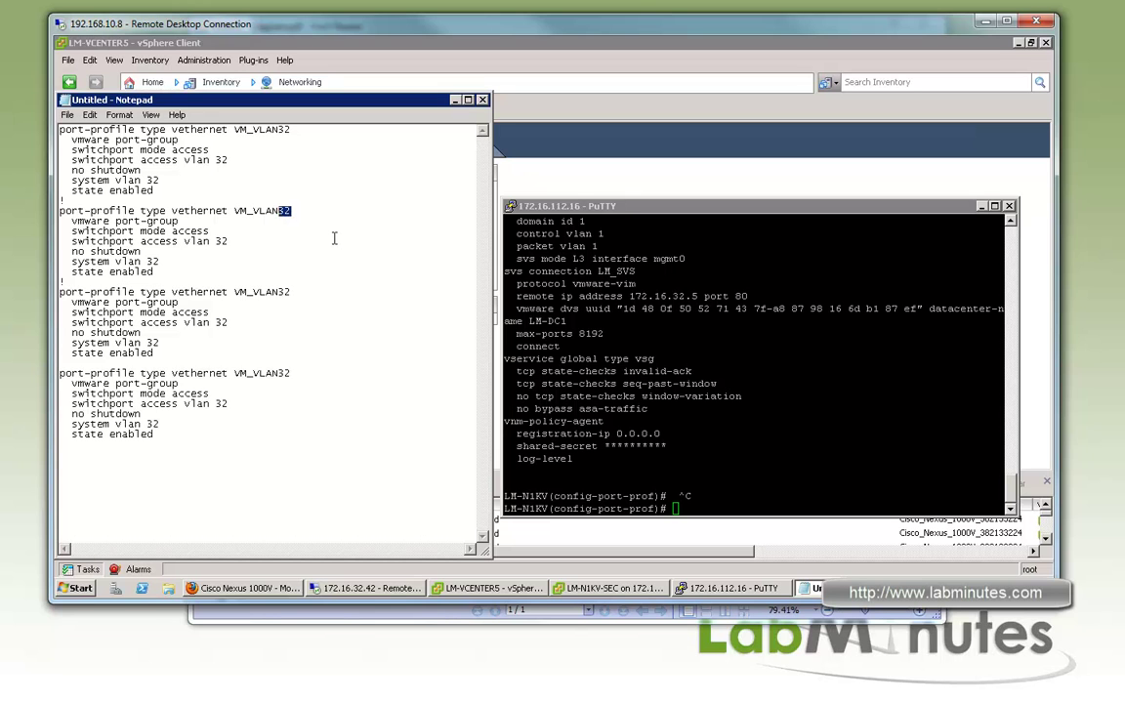
left_click(307, 210)
left_click_drag(229, 242, 217, 241)
type("59")
left_click_drag(160, 262, 41, 263)
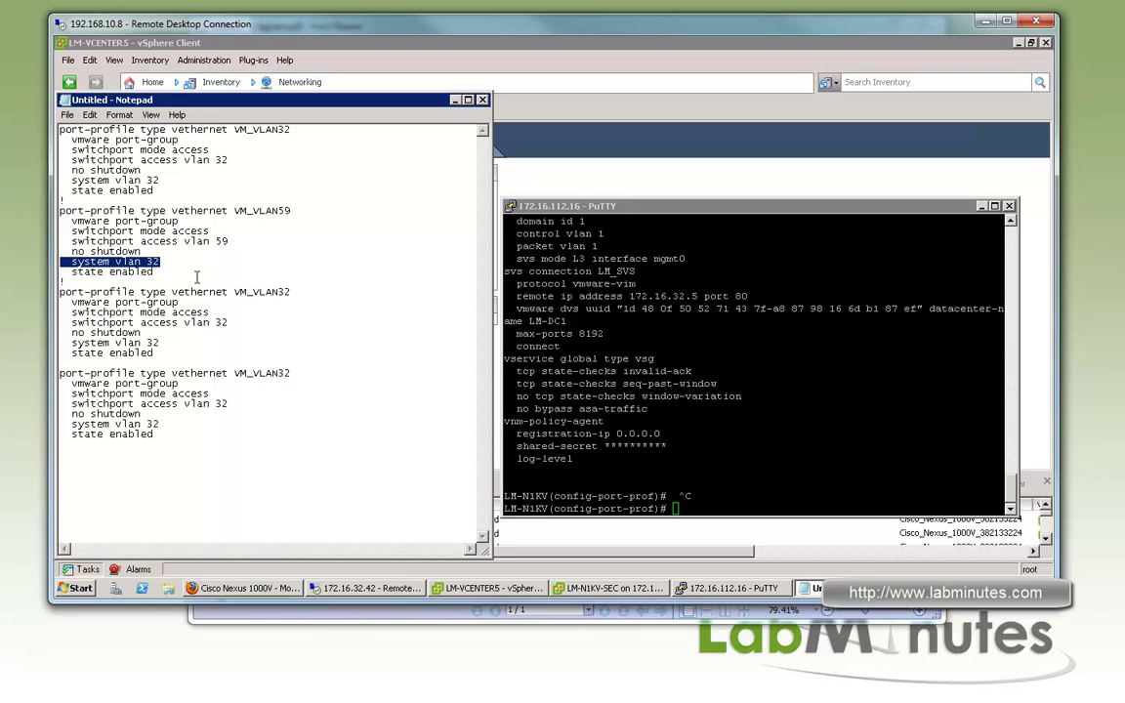
key("Down")
left_click_drag(160, 262, 60, 261)
key("BackSpace")
Change the fourth block to VM_VLAN111 with access VLAN 111
key("BackSpace")
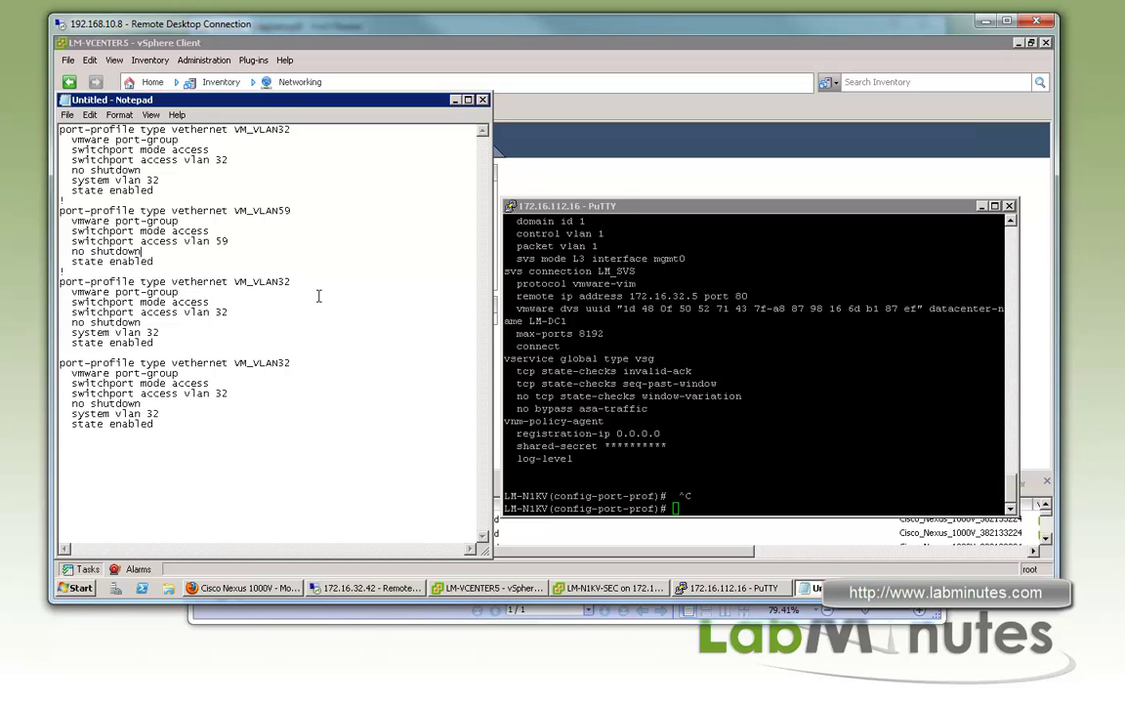
Change the third block to VM_VLAN60 with access and system VLAN 60
left_click_drag(295, 277, 281, 285)
type("60")
left_click_drag(231, 312, 216, 312)
type("6")
left_click_drag(162, 333, 146, 333)
type("60")
left_click(298, 396)
left_click(273, 417)
left_click_drag(278, 364, 291, 364)
type("111")
double_click(222, 394)
type("111")
left_click(180, 415)
key("BackSpace")
type("1111")
Duplicate the VM_VLAN111 block as VM_VLAN112 with VLAN 112
left_click_drag(156, 424, 58, 363)
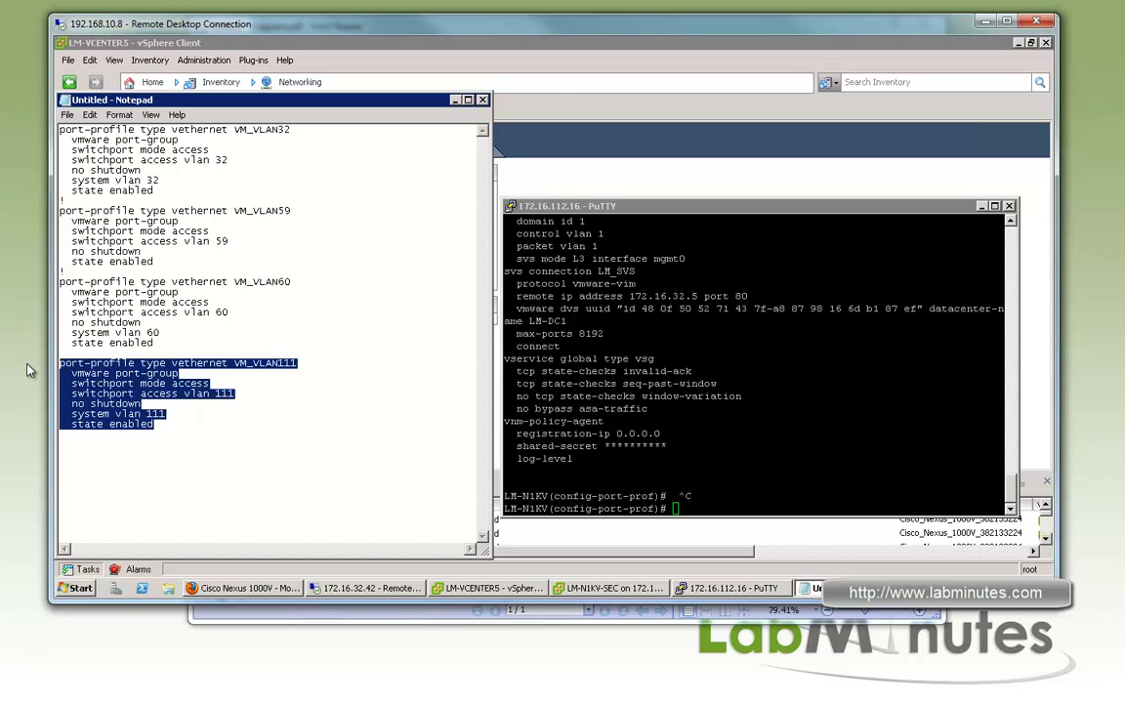
key("ctrl+c")
left_click(132, 455)
key("ctrl+v")
key("BackSpace")
type("2")
left_click_drag(236, 464, 228, 464)
type("2")
left_click_drag(168, 484, 59, 129)
type("2")
Paste the five VM_VLAN profiles into the switch console, submit them, and recheck the topology diagram
left_click(789, 394)
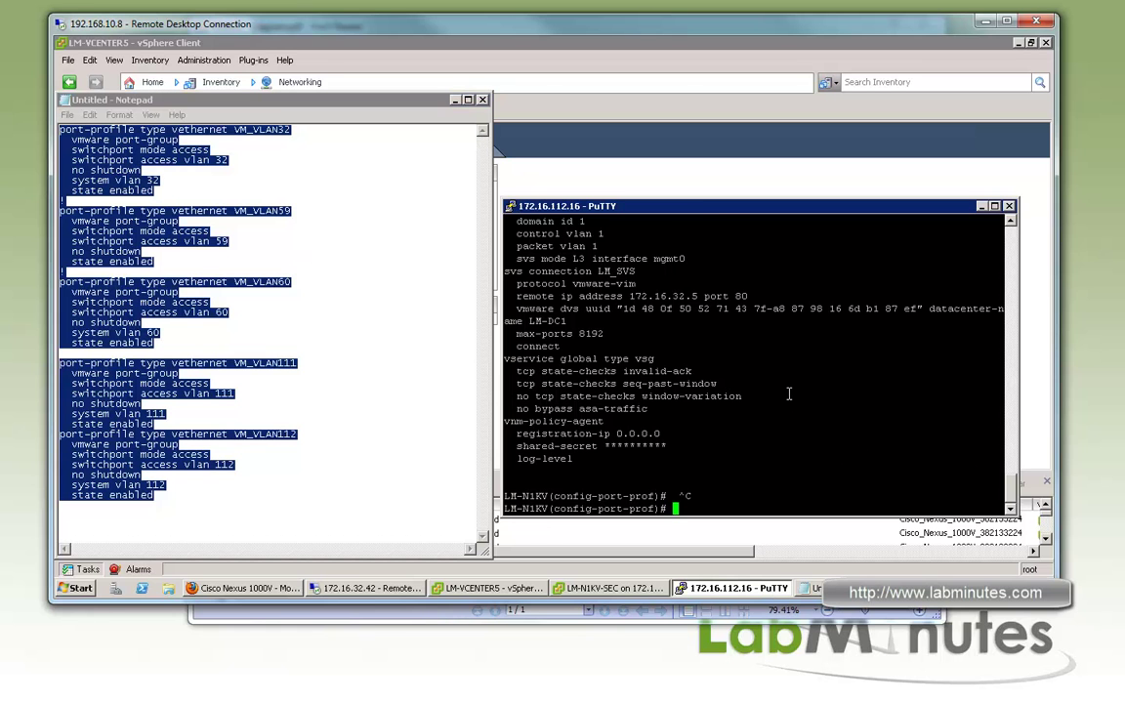
right_click(808, 358)
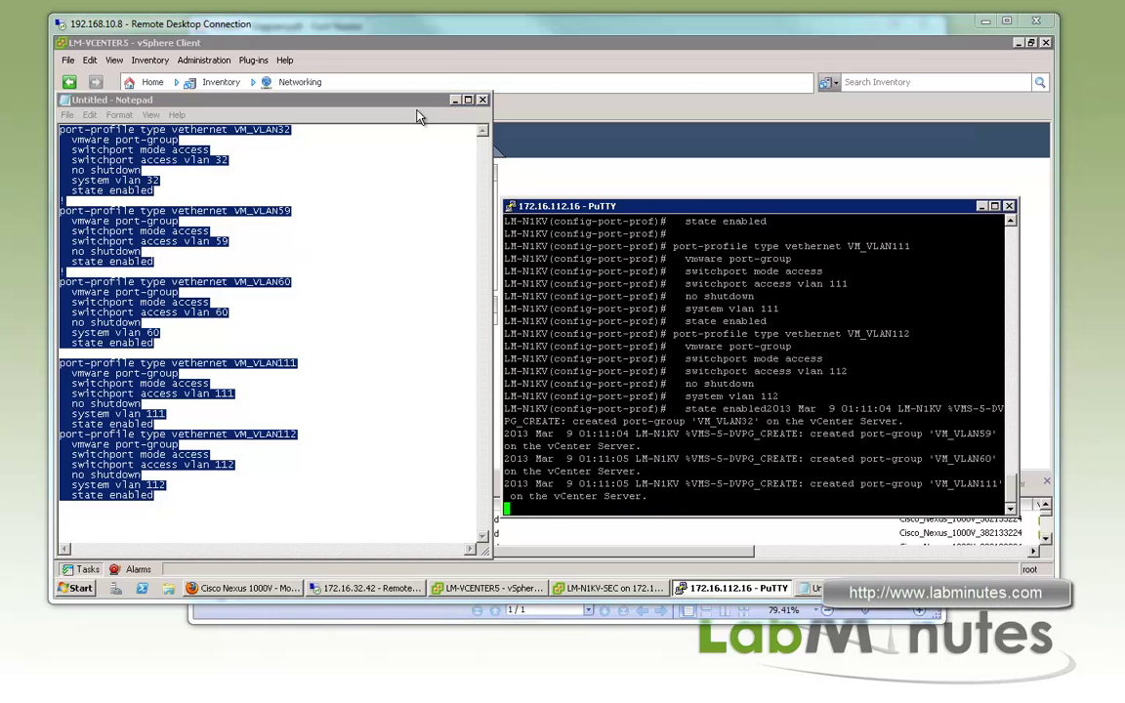
left_click(460, 59)
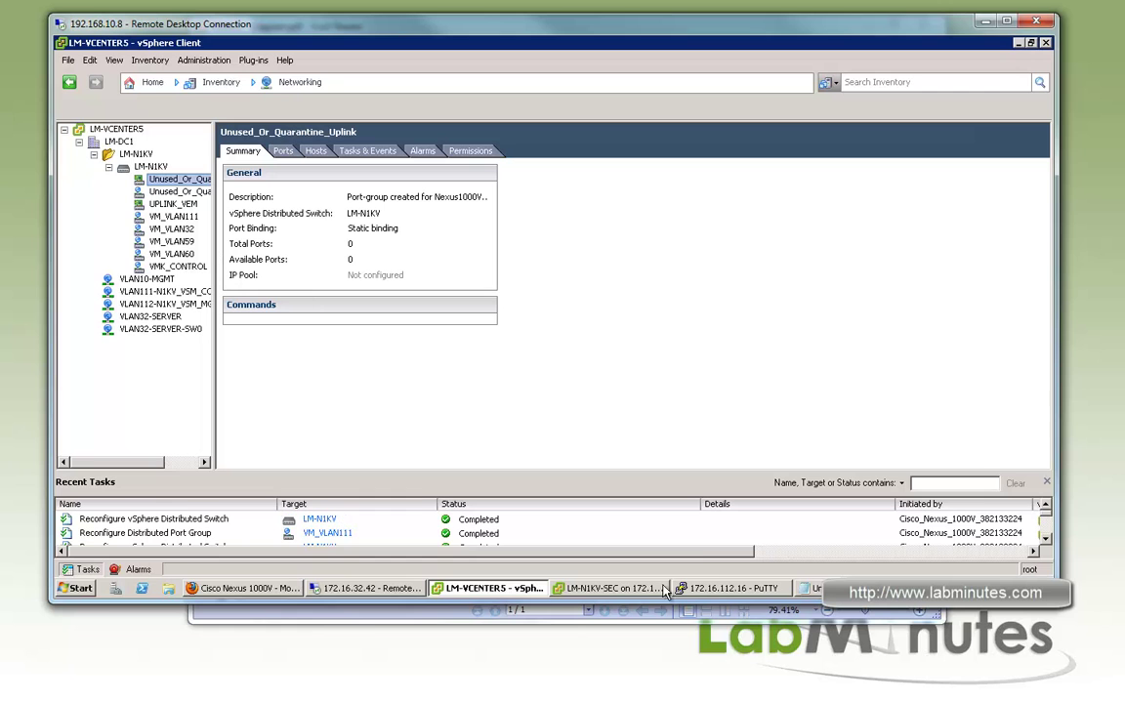
left_click(742, 588)
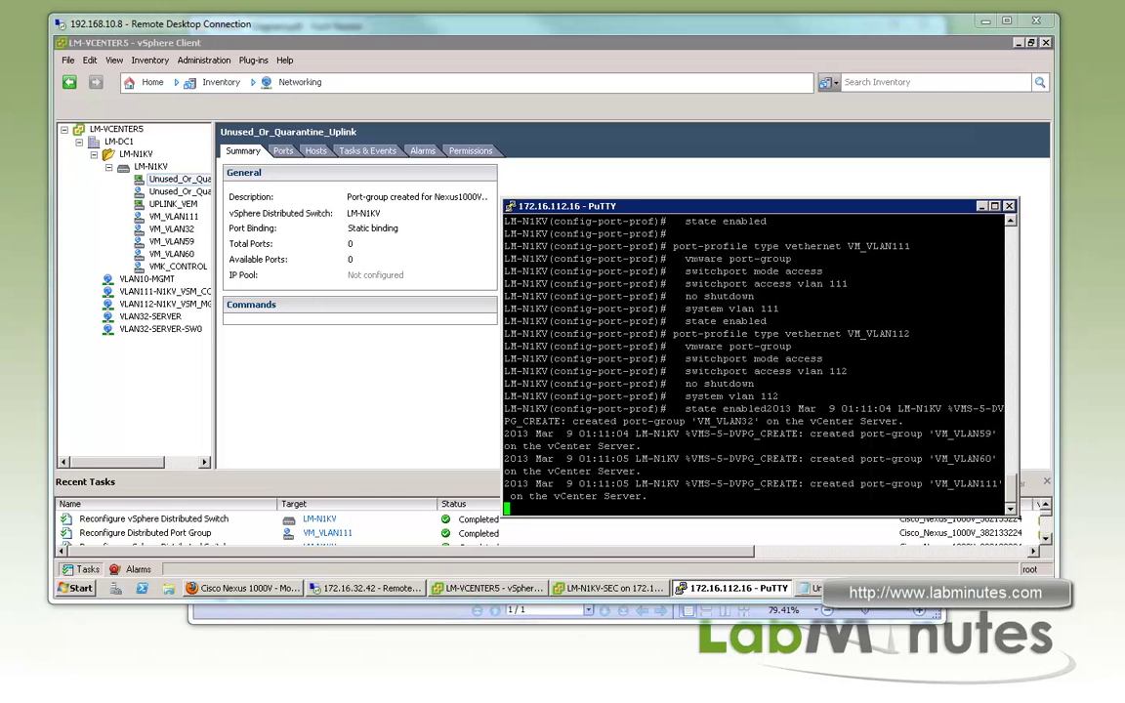
key("Return")
key("Return")
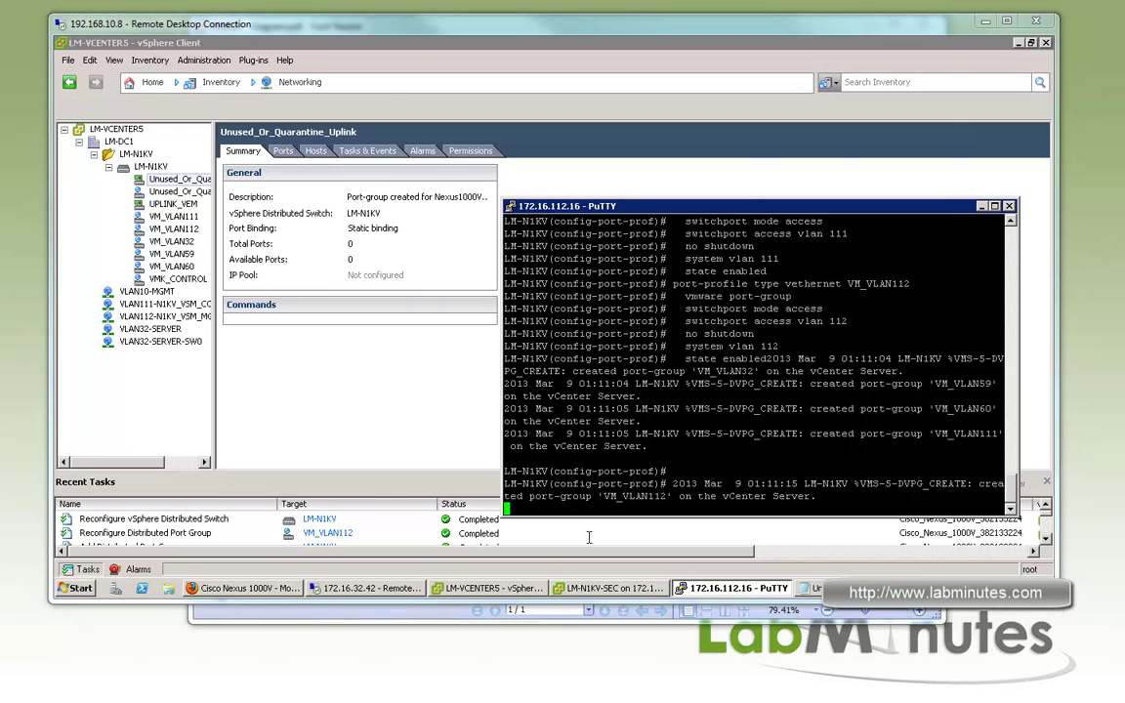
left_click(357, 610)
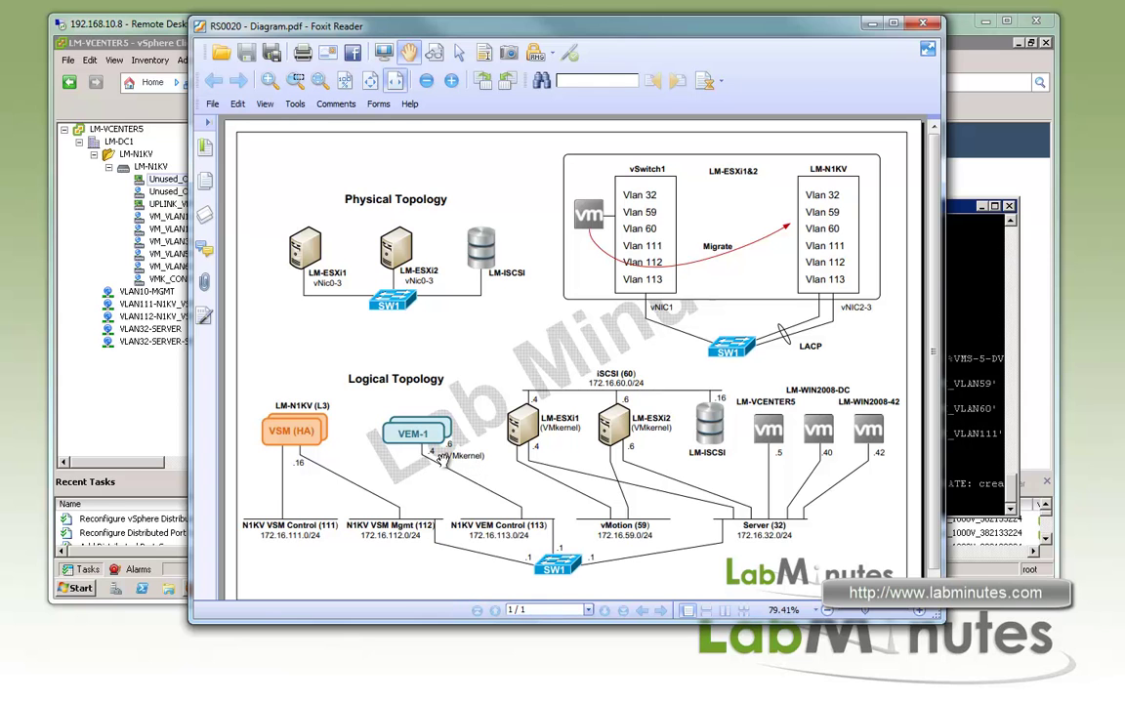
In Hosts and Clusters, show host 172.16.32.4's networking and open vSwitch1's Properties
left_click(90, 48)
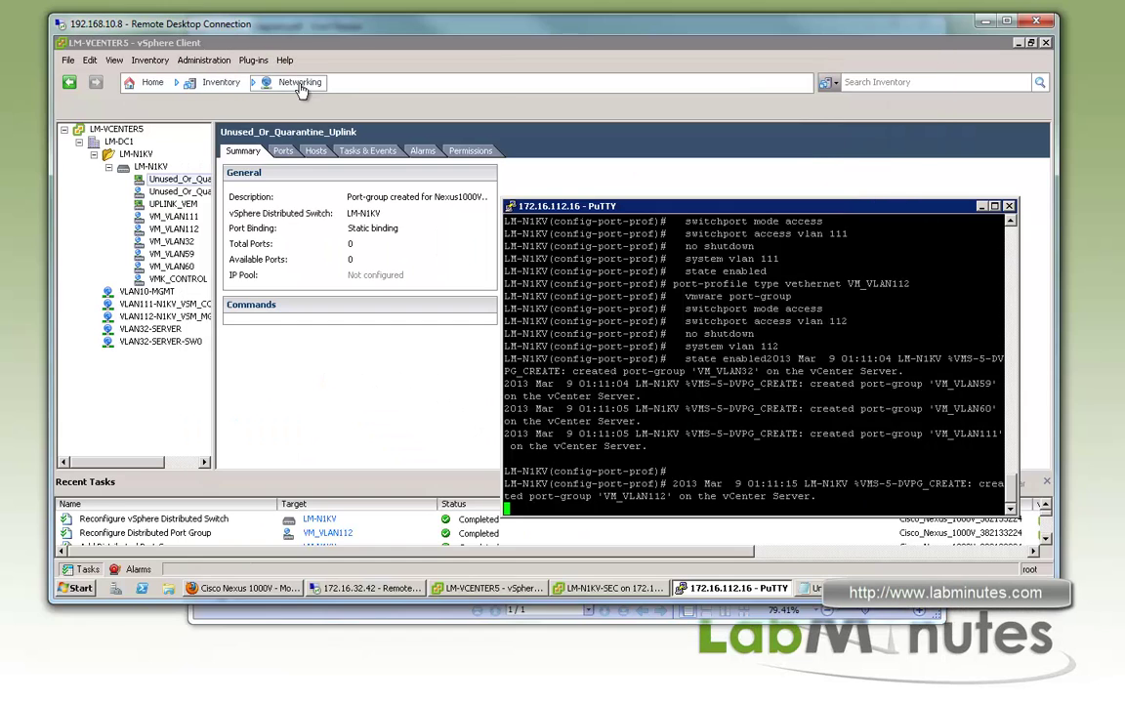
left_click(300, 84)
left_click(352, 117)
left_click(143, 154)
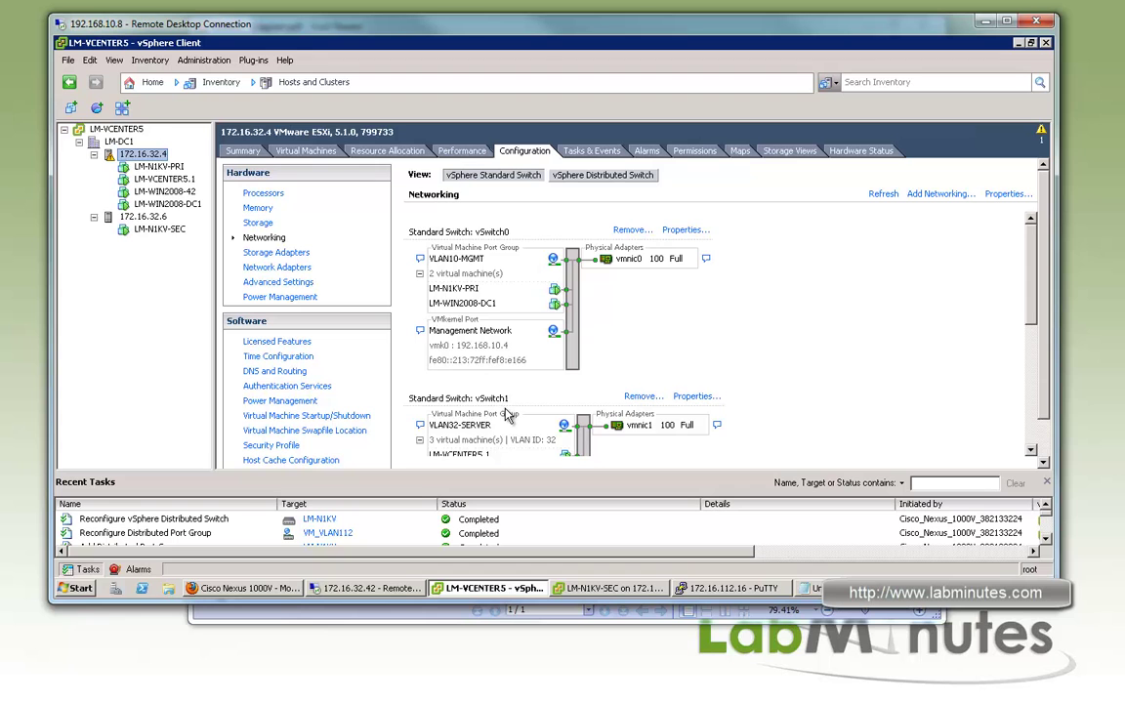
scroll(766, 383, "down", 5)
scroll(766, 383, "up", 2)
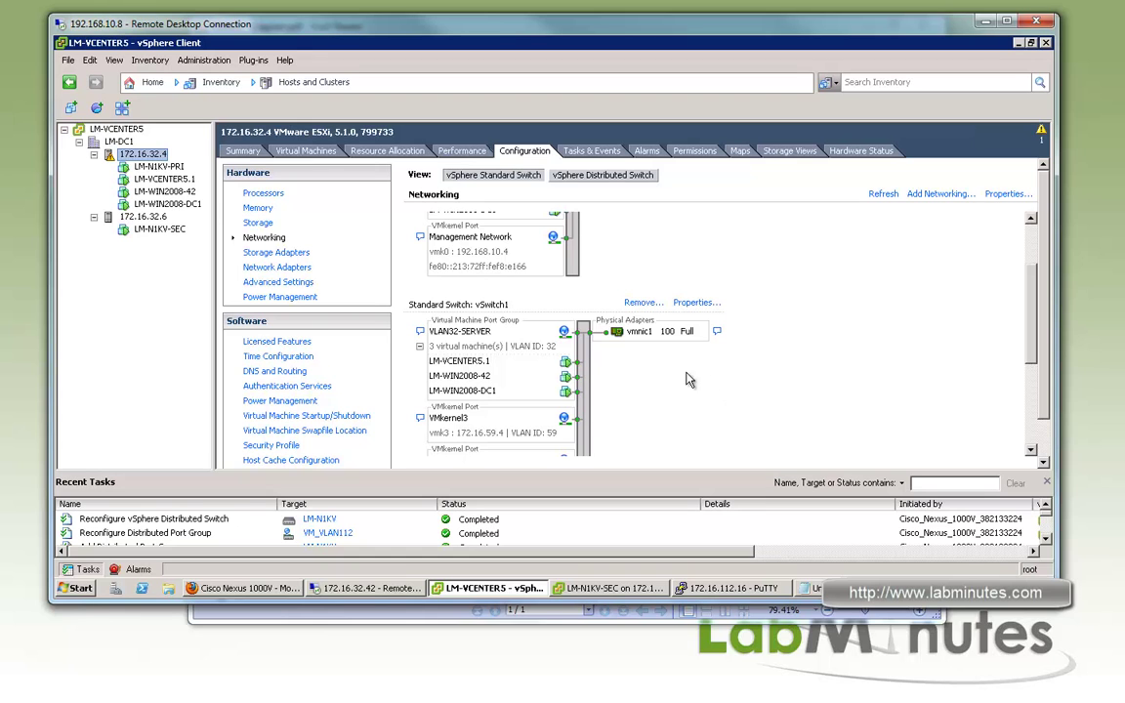
left_click(681, 306)
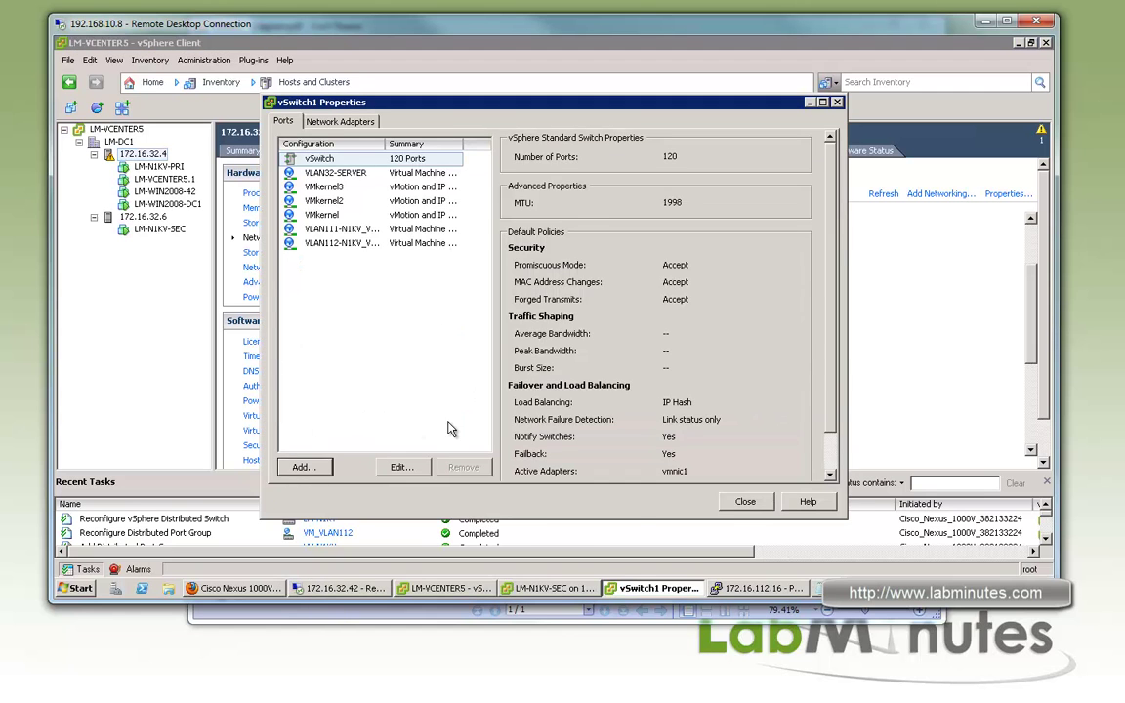
Add a VMkernel connection to vSwitch1 labelled VMkernel-VEM
left_click(304, 467)
left_click(406, 236)
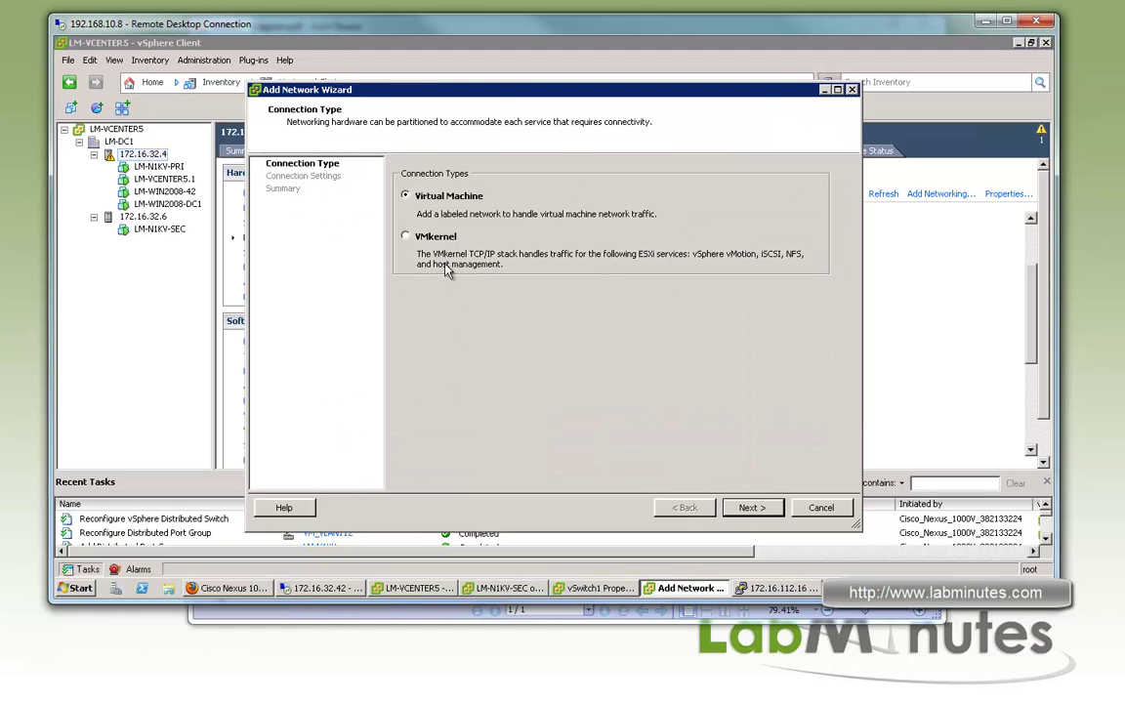
left_click(746, 506)
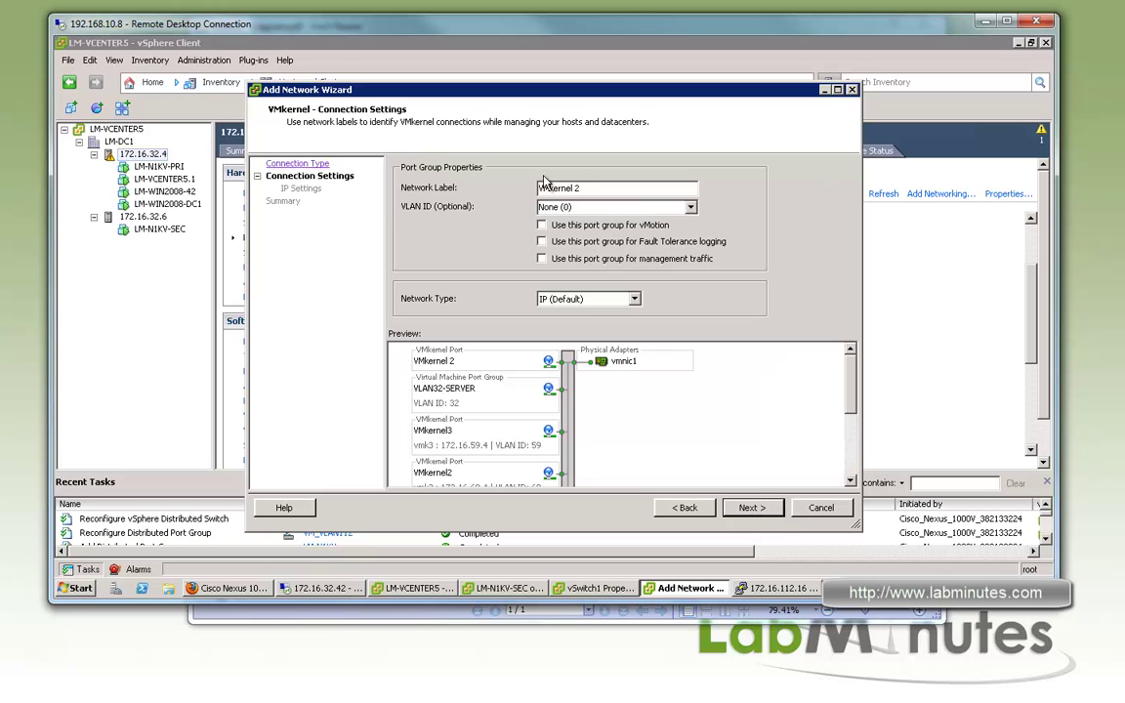
left_click(611, 187)
type("-VEM")
key("Tab")
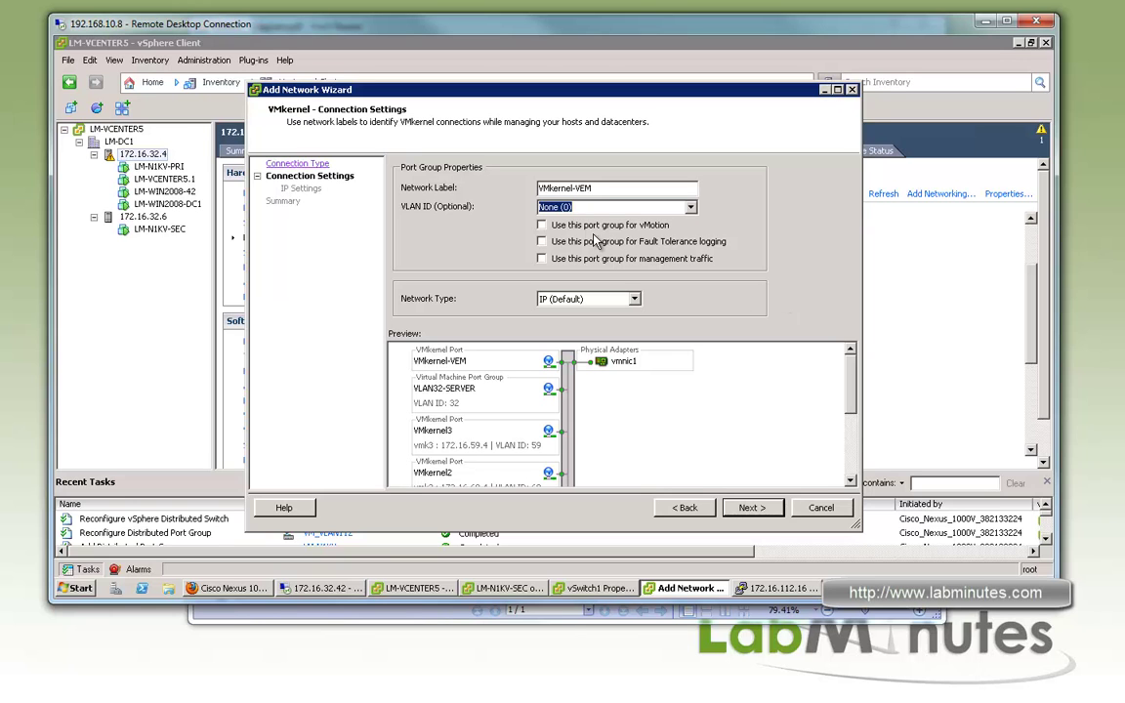
left_click(761, 515)
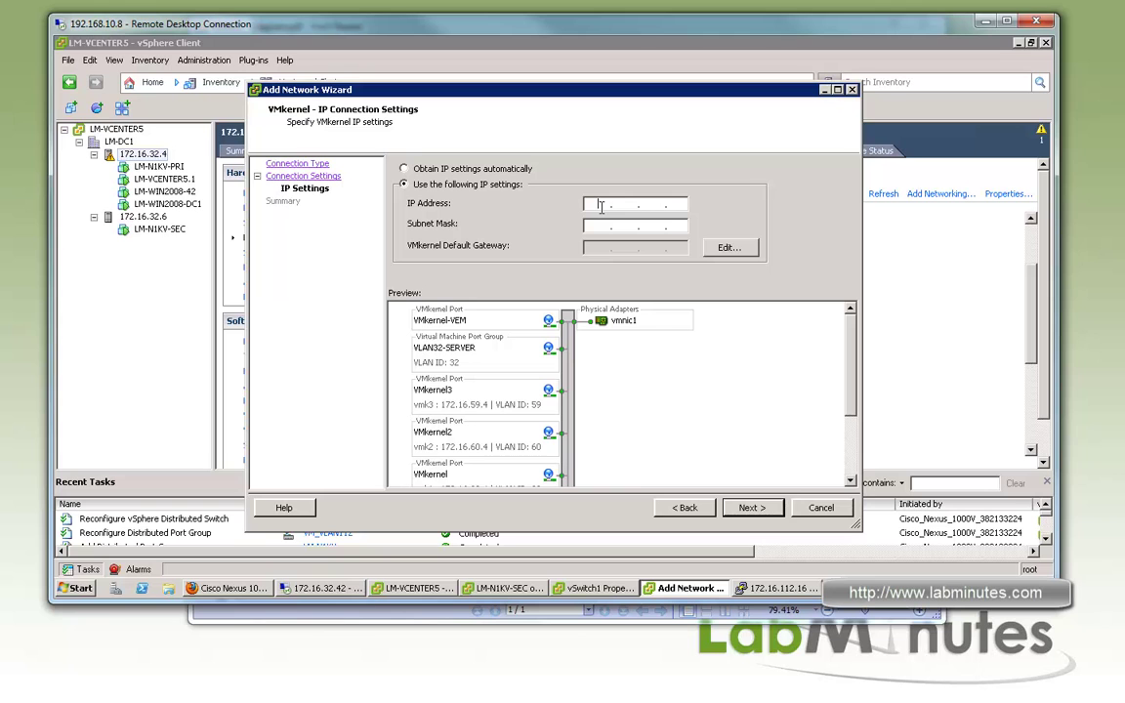
Give it IP 172.16.113.4, mask 255.255.255.0 and default gateway 172.16.113.1
type("172.16")
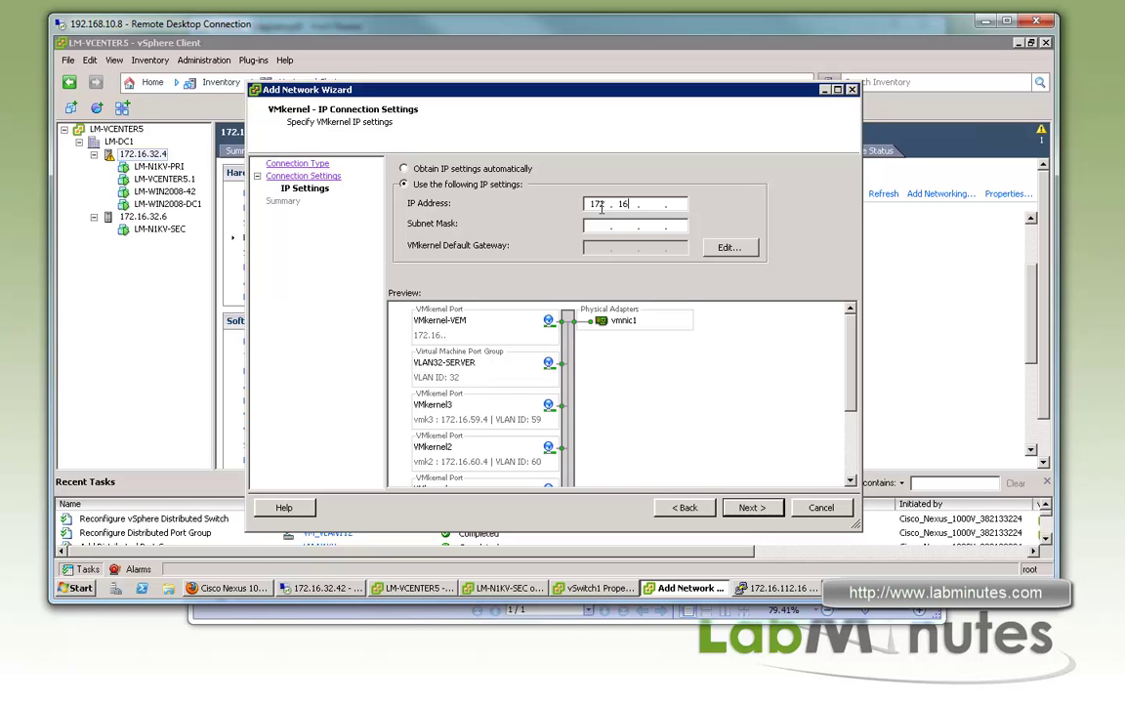
type(".113")
left_click(599, 226)
type("255 . 255 . 255 . 0")
left_click(731, 249)
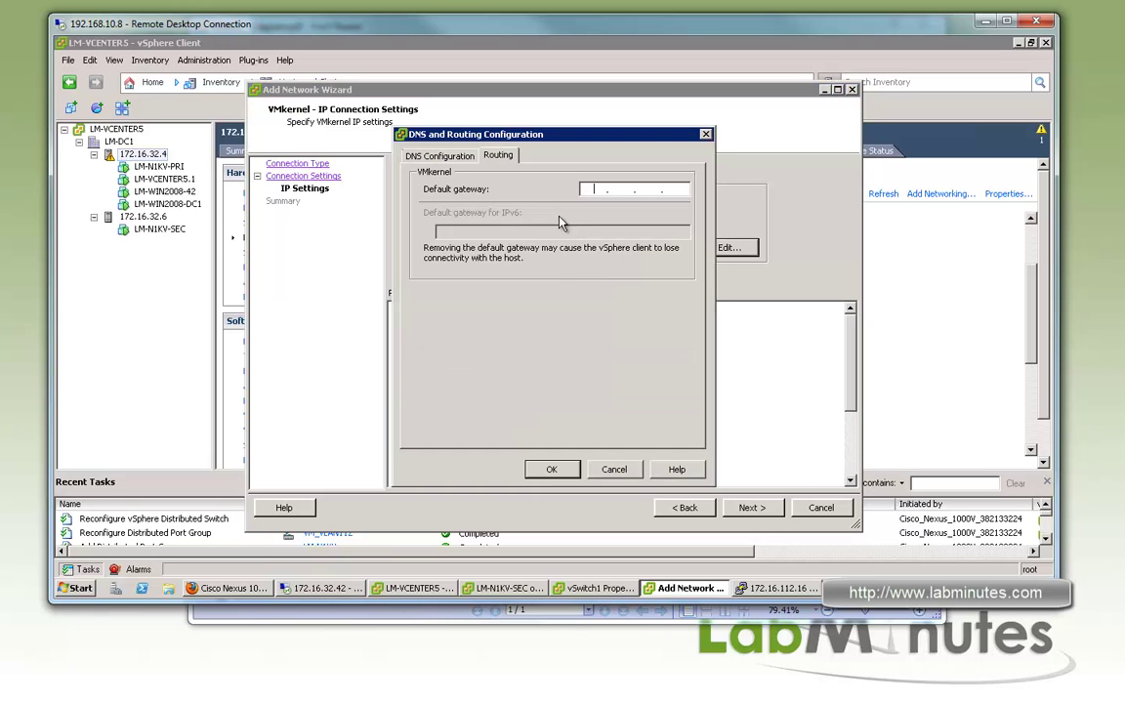
left_click(594, 189)
type("172 . 16 . 112")
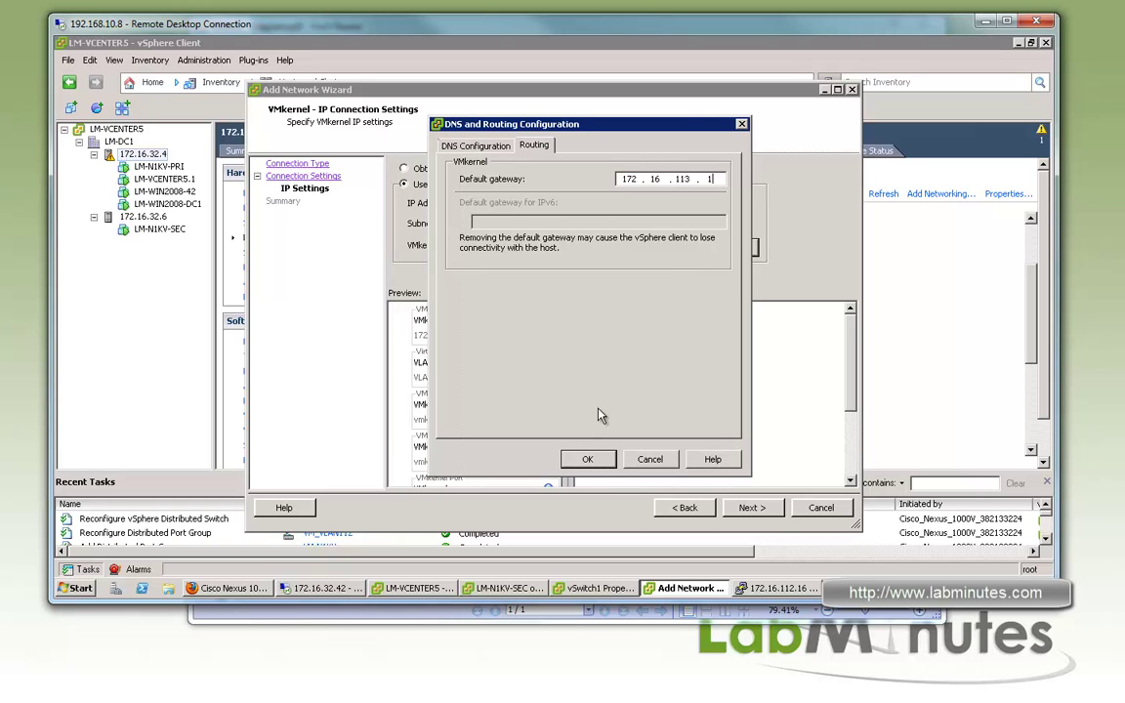
left_click(589, 459)
left_click(753, 507)
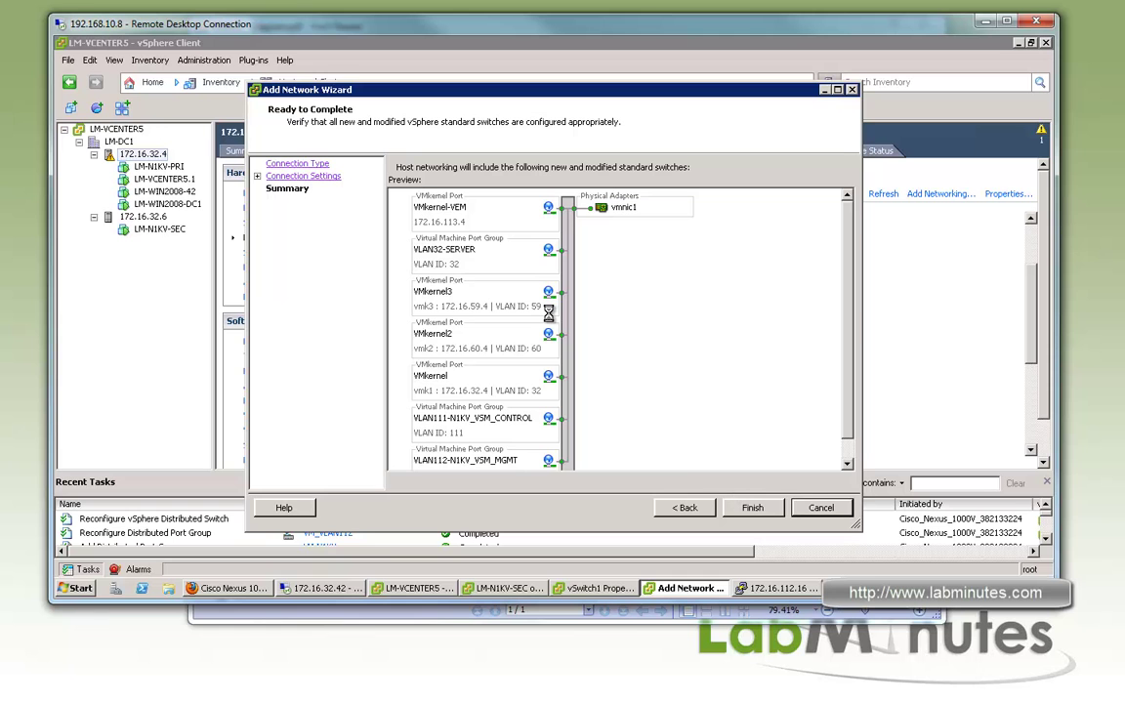
Finish the previous host's VMkernel-VEM port, close its vSwitch1 properties, and show host 172.16.32.6's networking
left_click(746, 500)
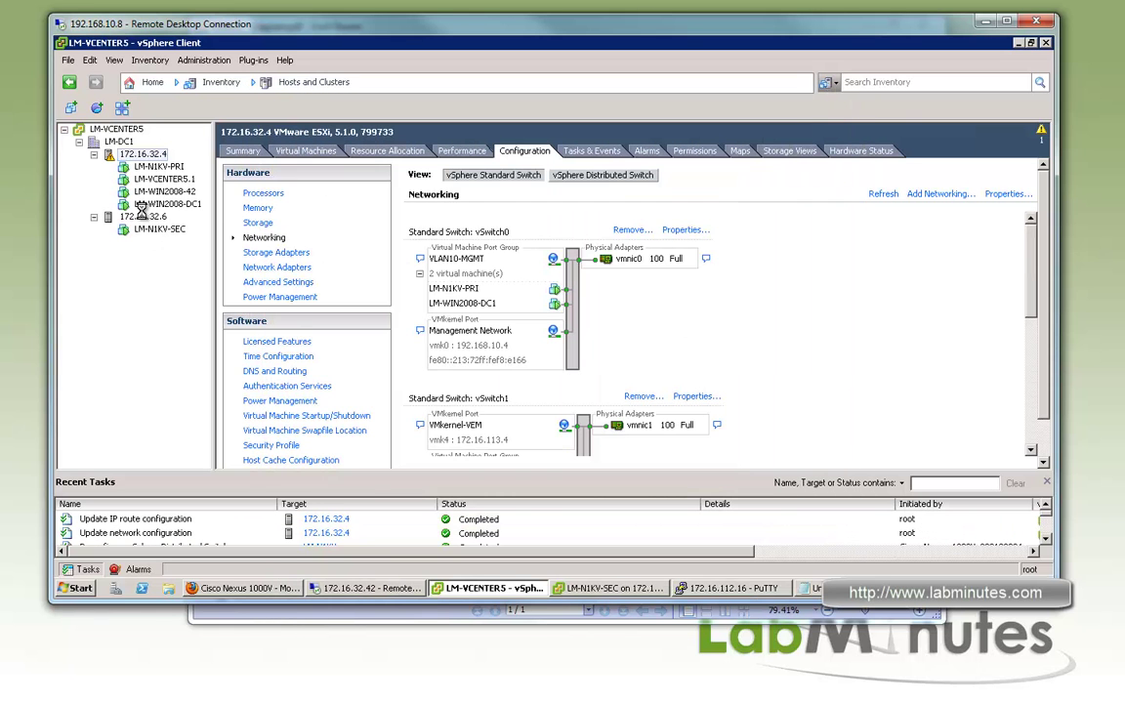
left_click(156, 203)
left_click(143, 216)
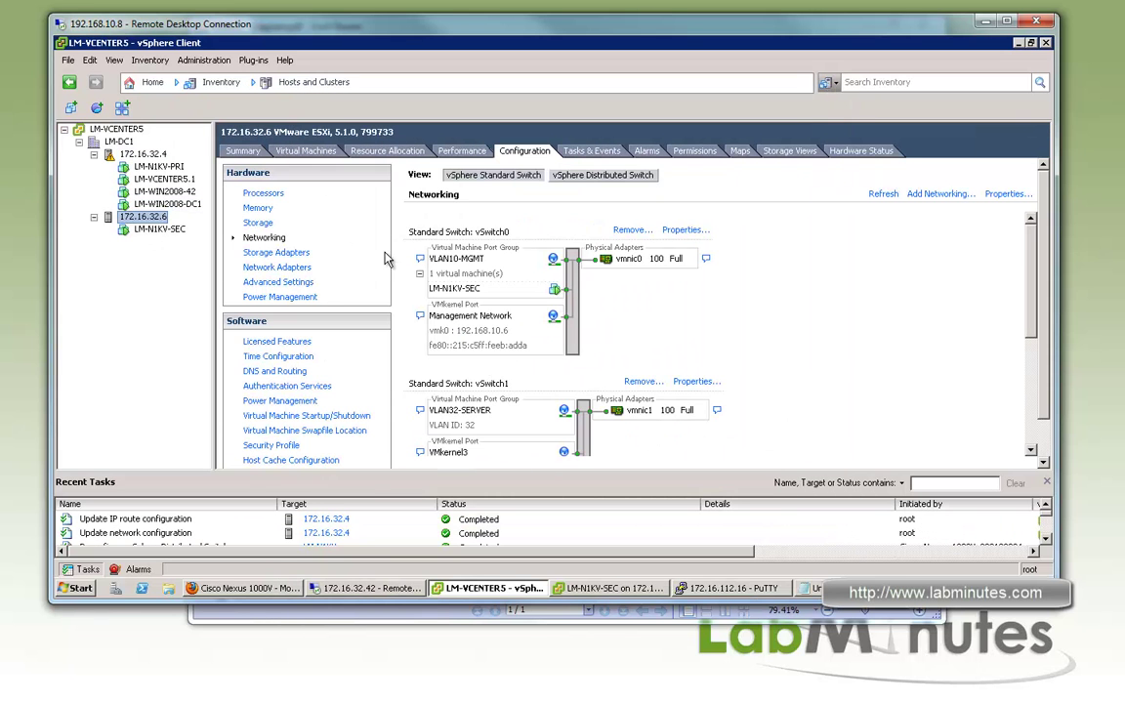
Add a VMkernel connection labelled VMkernel-VEM to vSwitch1 on host 172.16.32.6
left_click(699, 382)
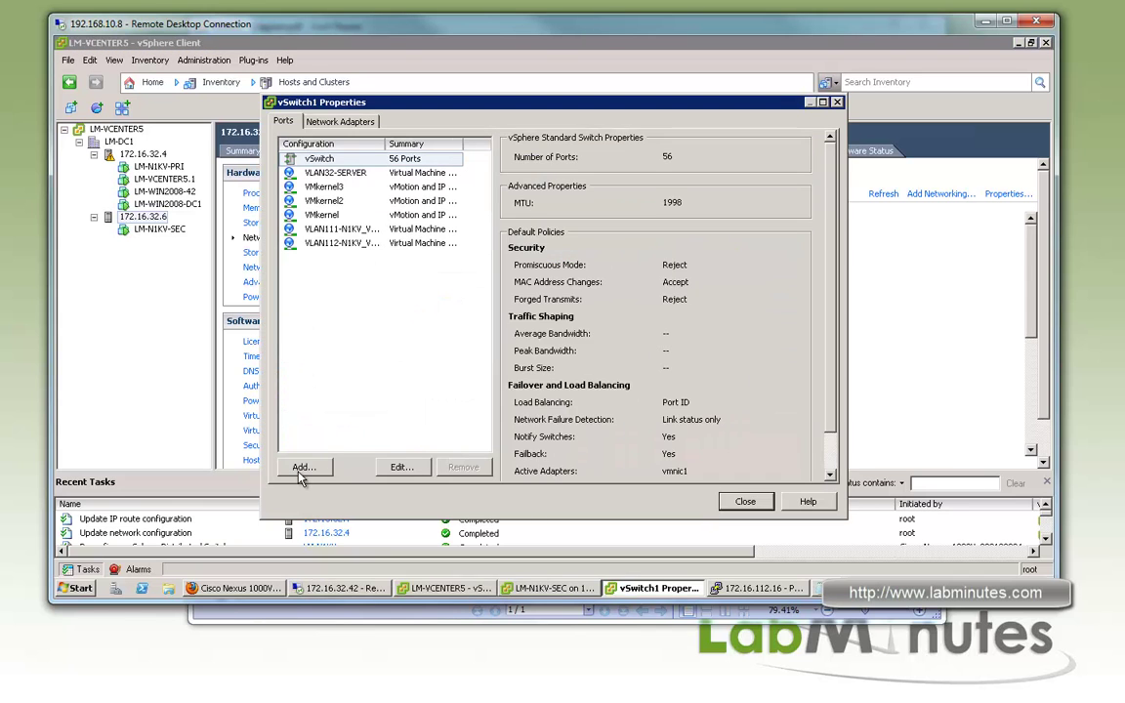
left_click(304, 467)
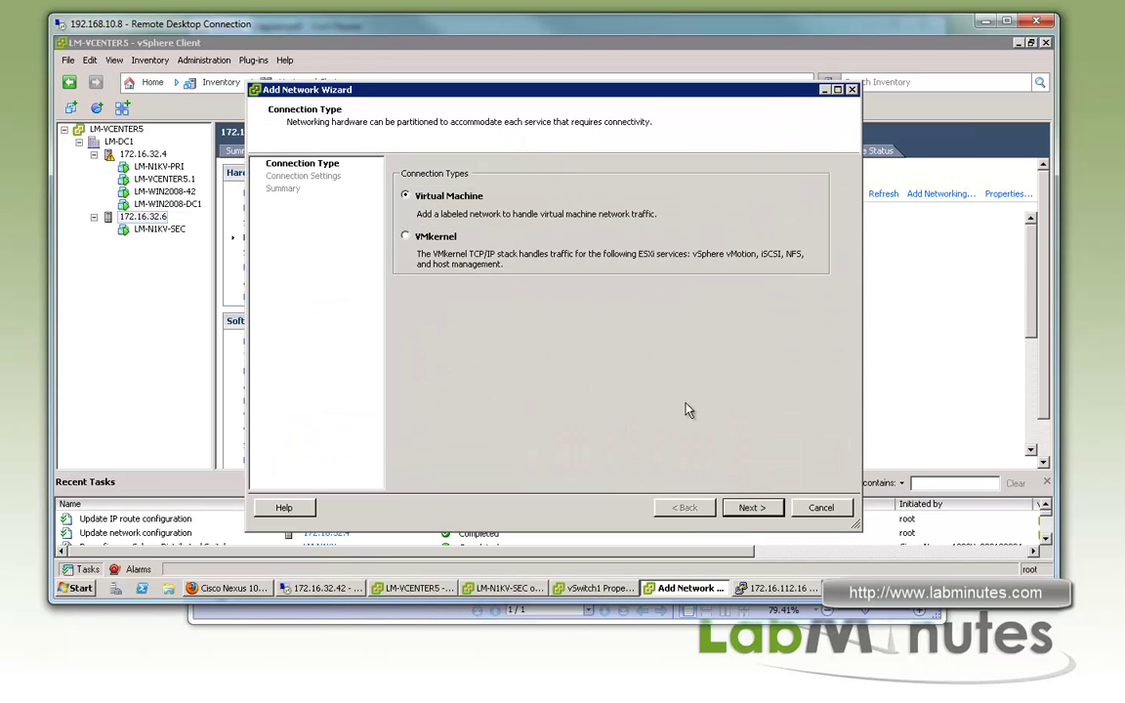
left_click(406, 235)
left_click(741, 516)
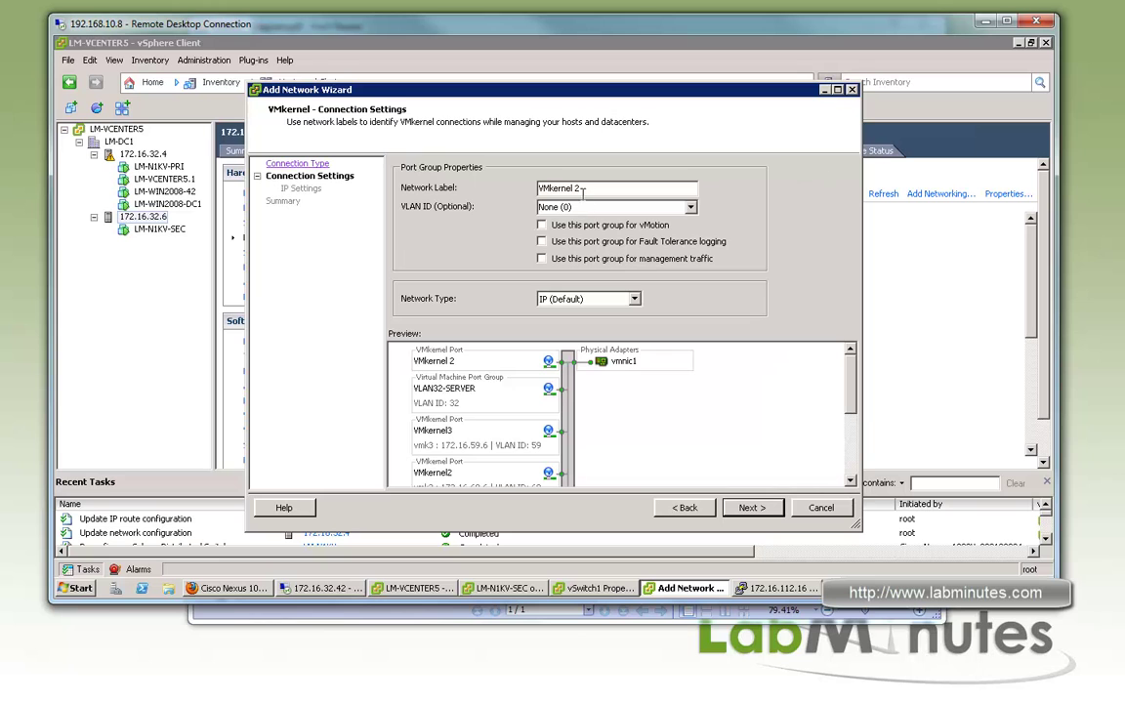
key("BackSpace")
key("BackSpace")
type("-VEM")
key("Return")
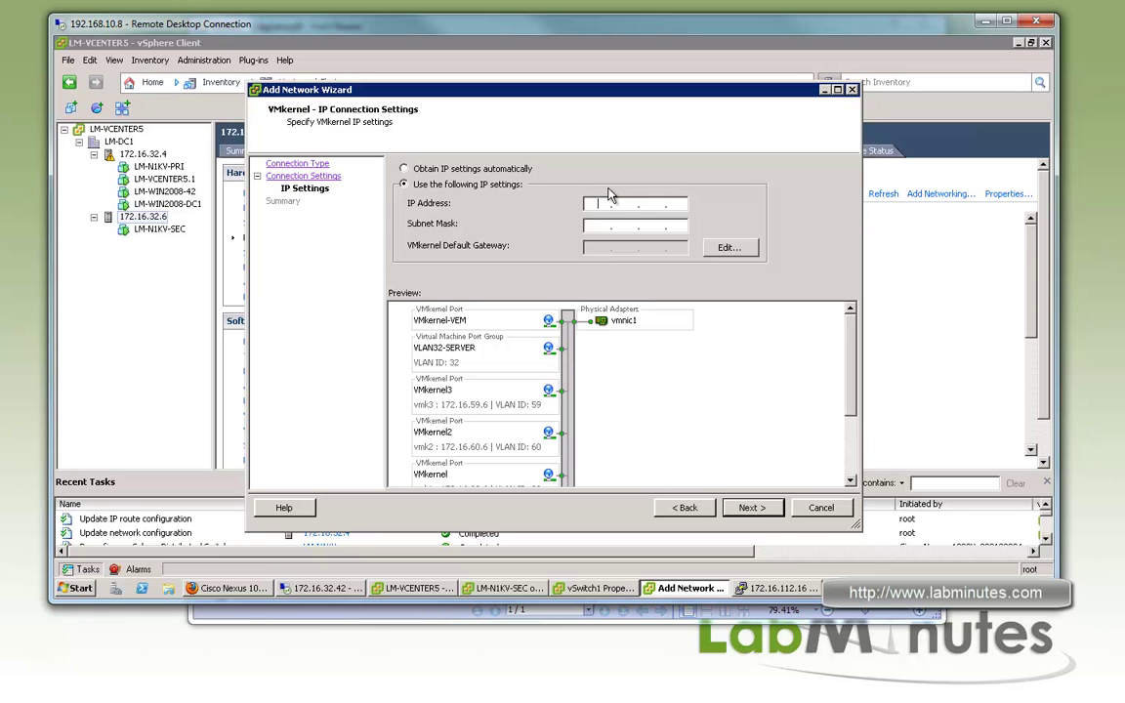
Give the port IP 172.16.113.6, mask 255.255.255.0, and default gateway 172.16.113.1
type("172.16.113.6255.255.255.0")
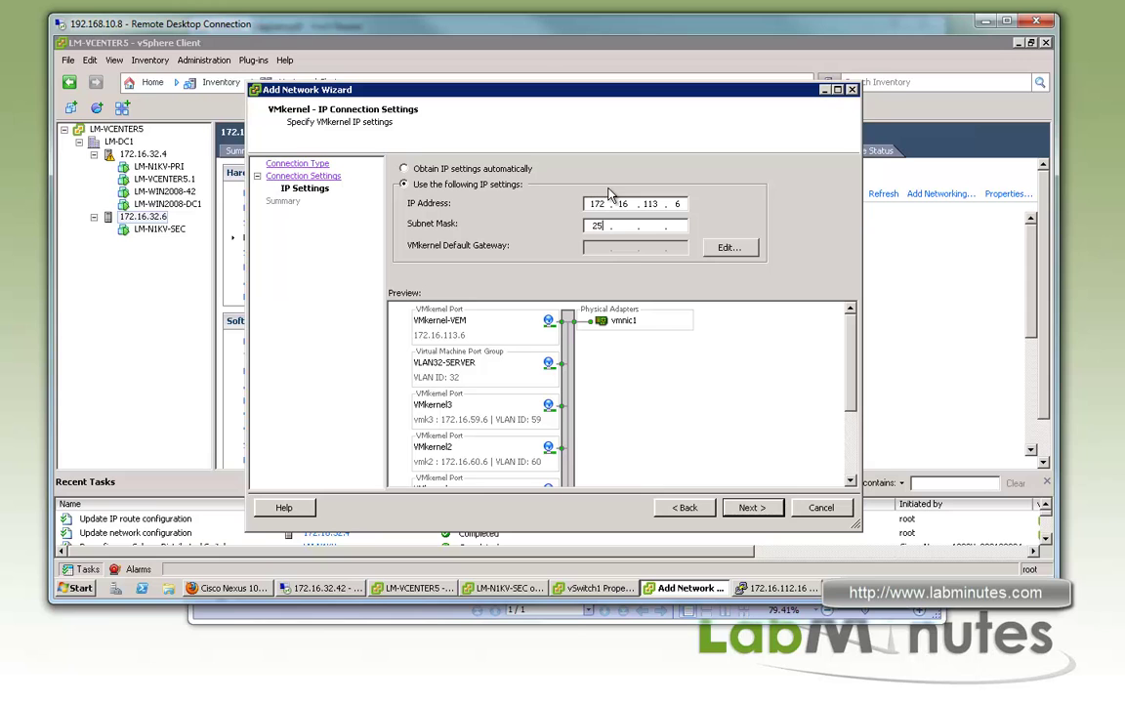
left_click(731, 250)
left_click(589, 190)
type("172 . 16 . 113 . 1")
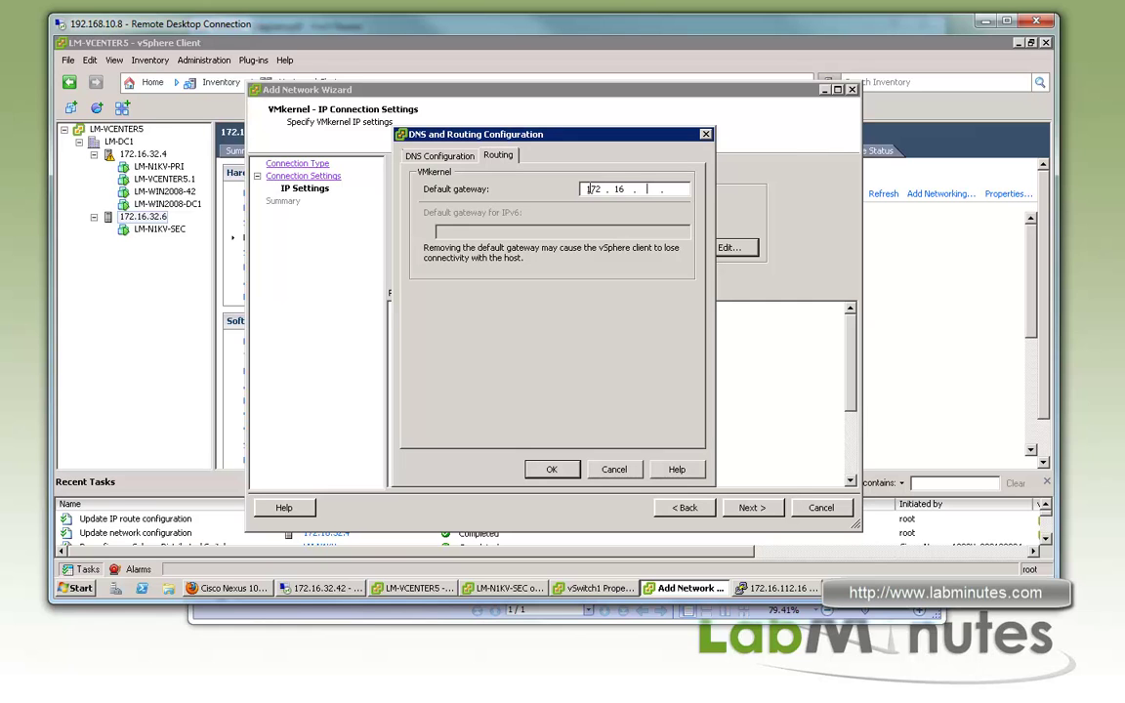
left_click(552, 469)
left_click(751, 507)
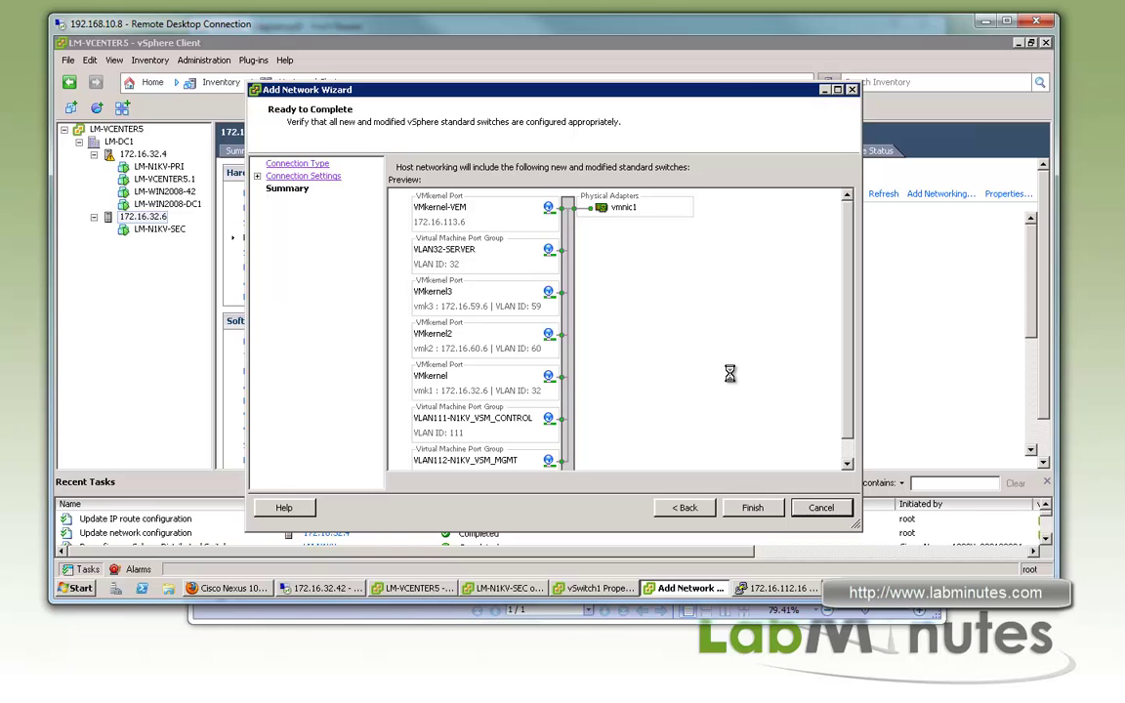